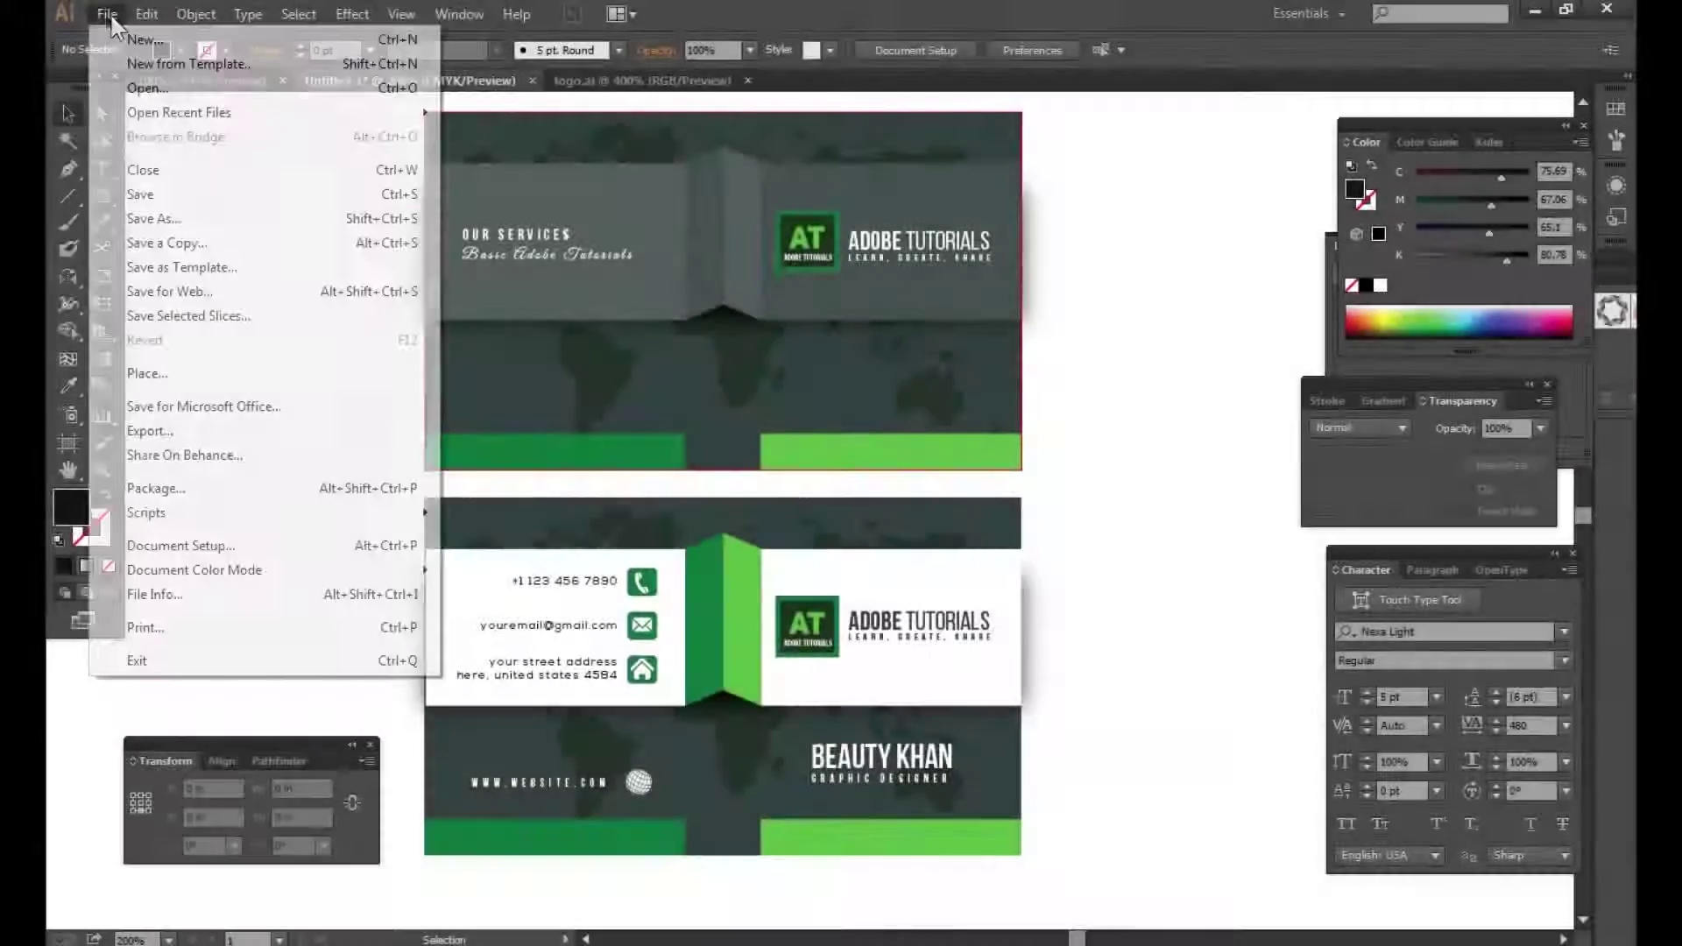
- Create a new 3.5 × 2 in card document and draw a 3.75 × 2.25 in rectangle
click(142, 40)
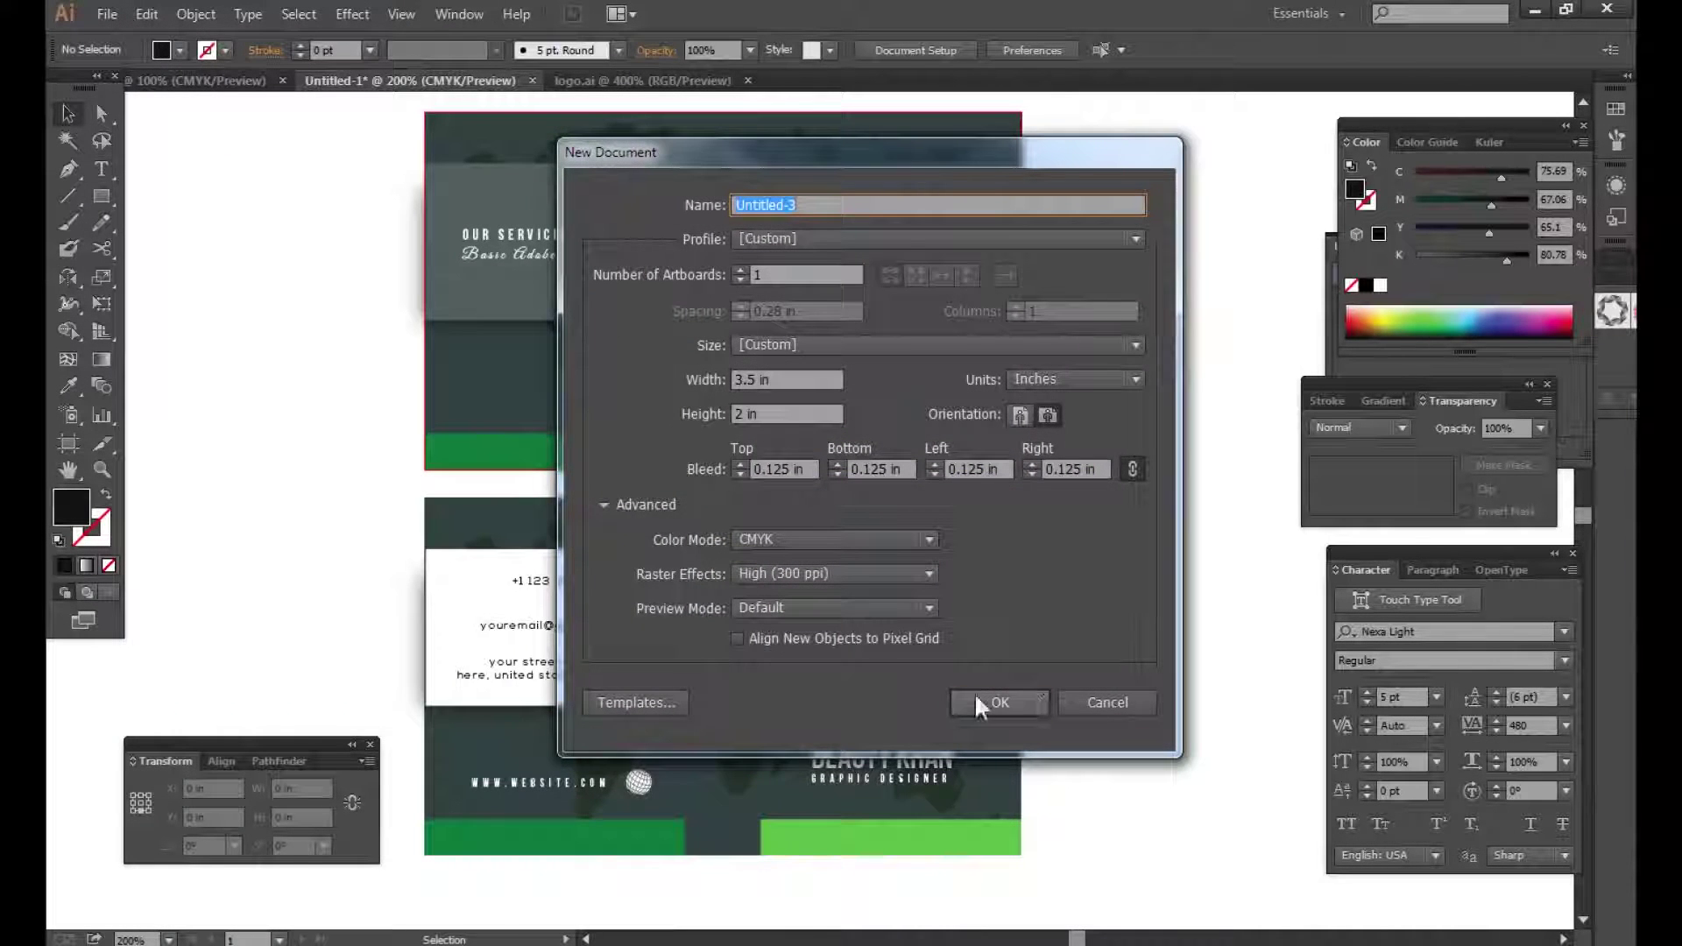
click(975, 699)
key(ctrl+minus)
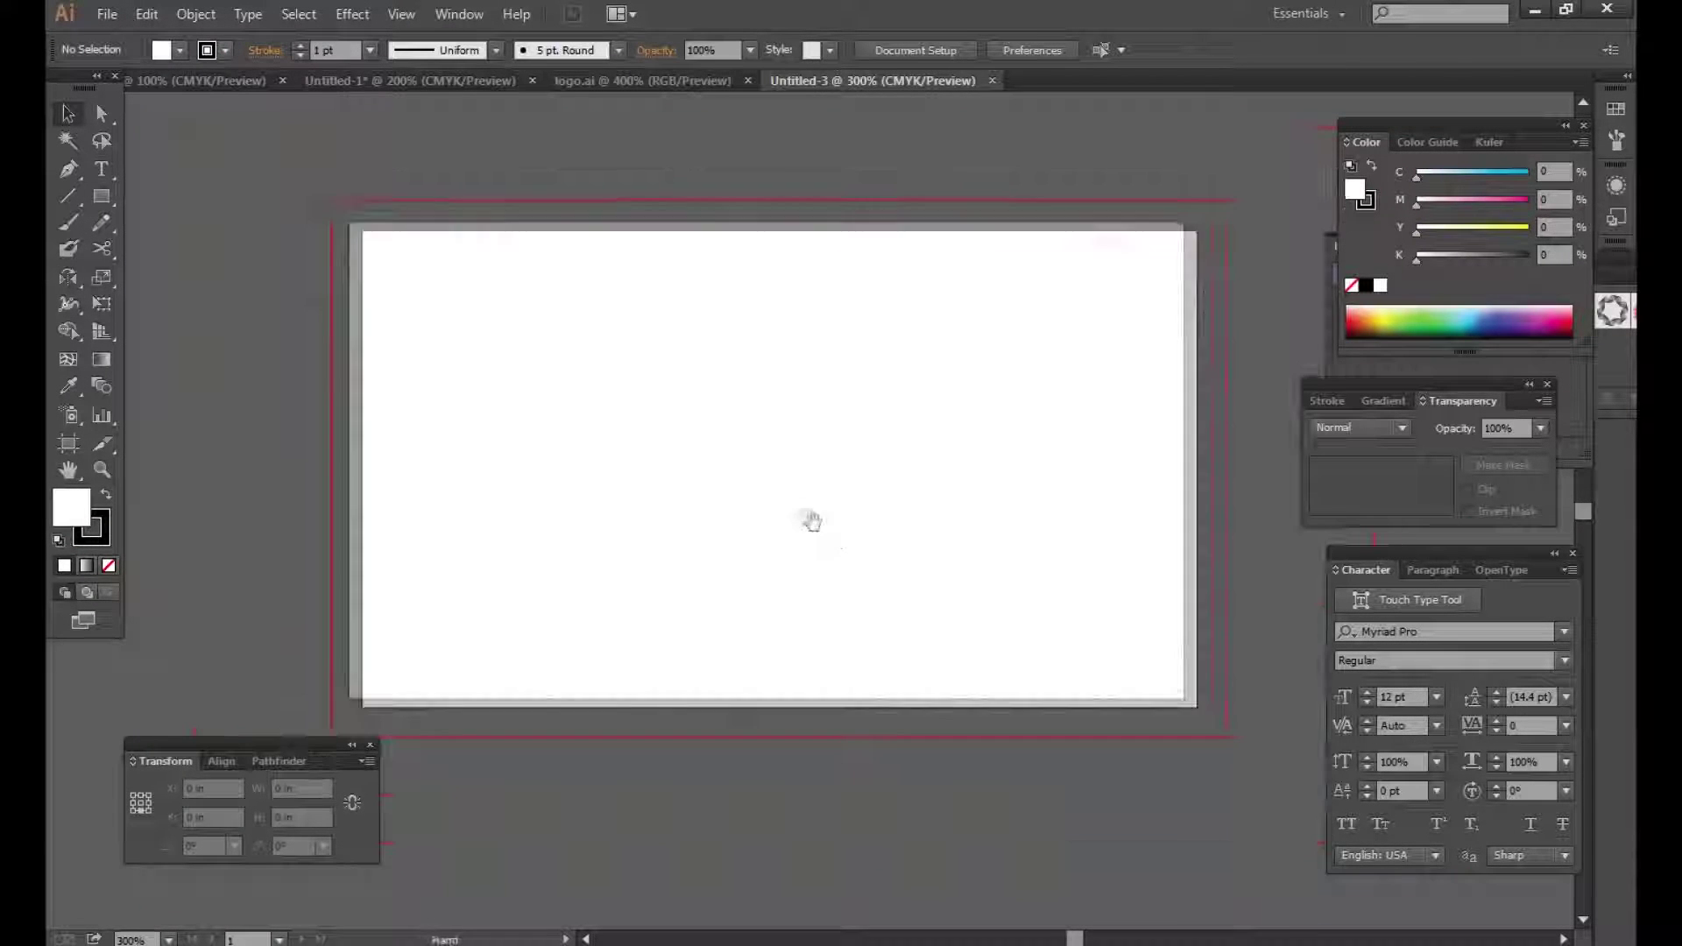
click(101, 197)
click(700, 520)
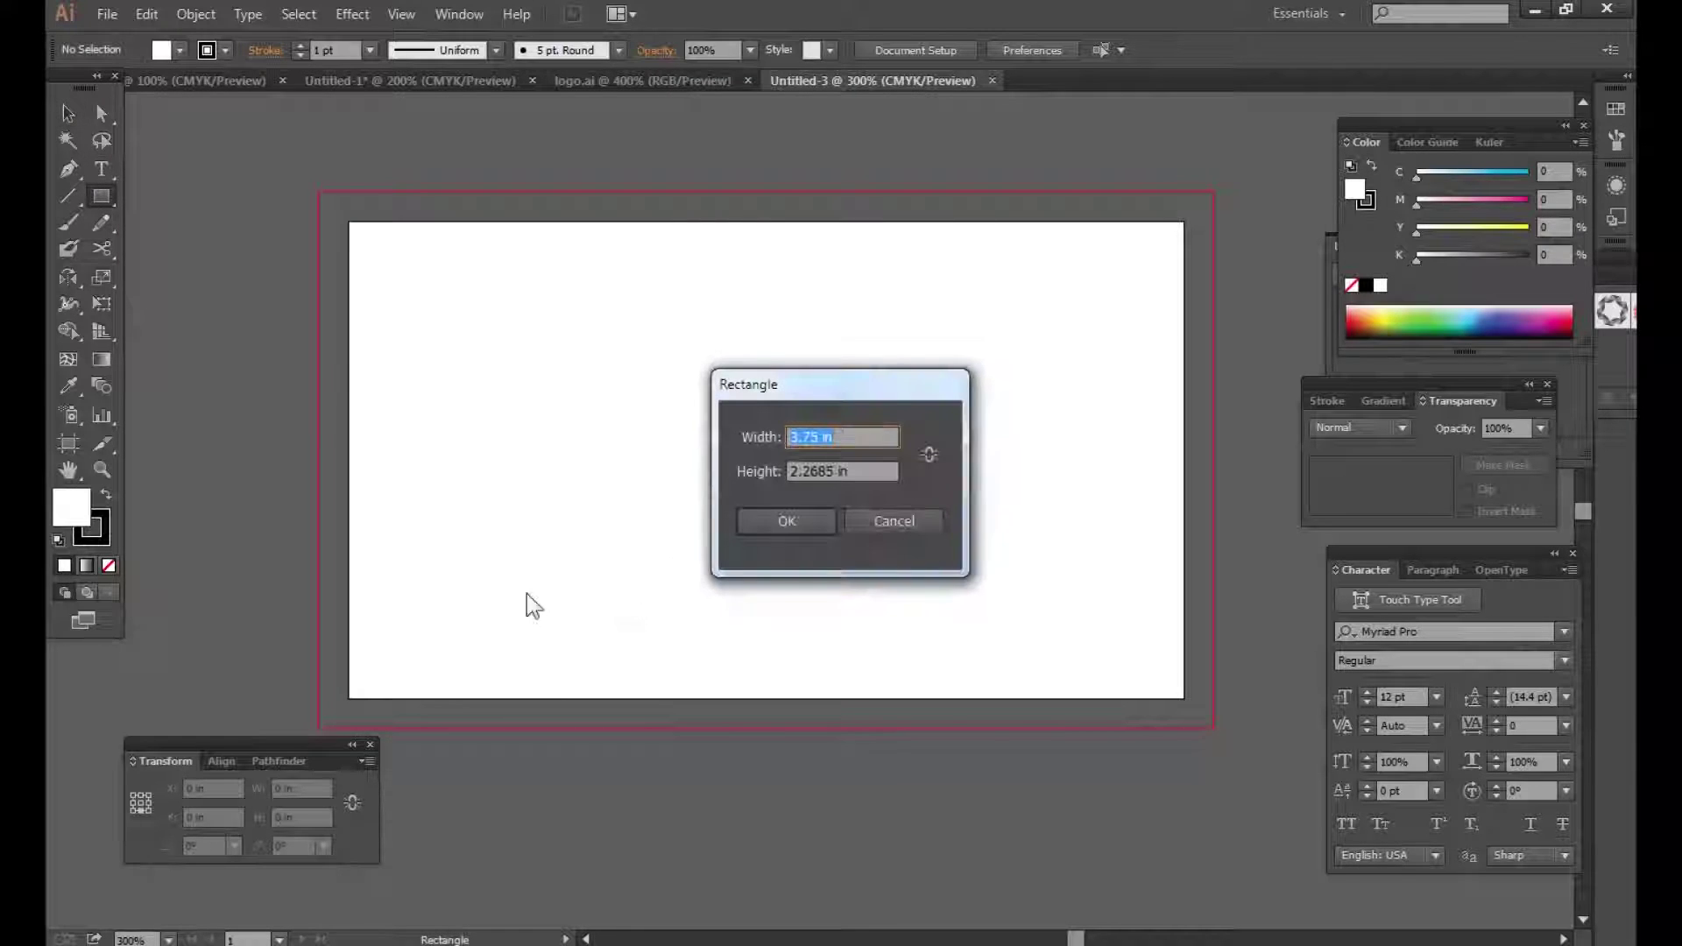
text(3.75)
key(Tab)
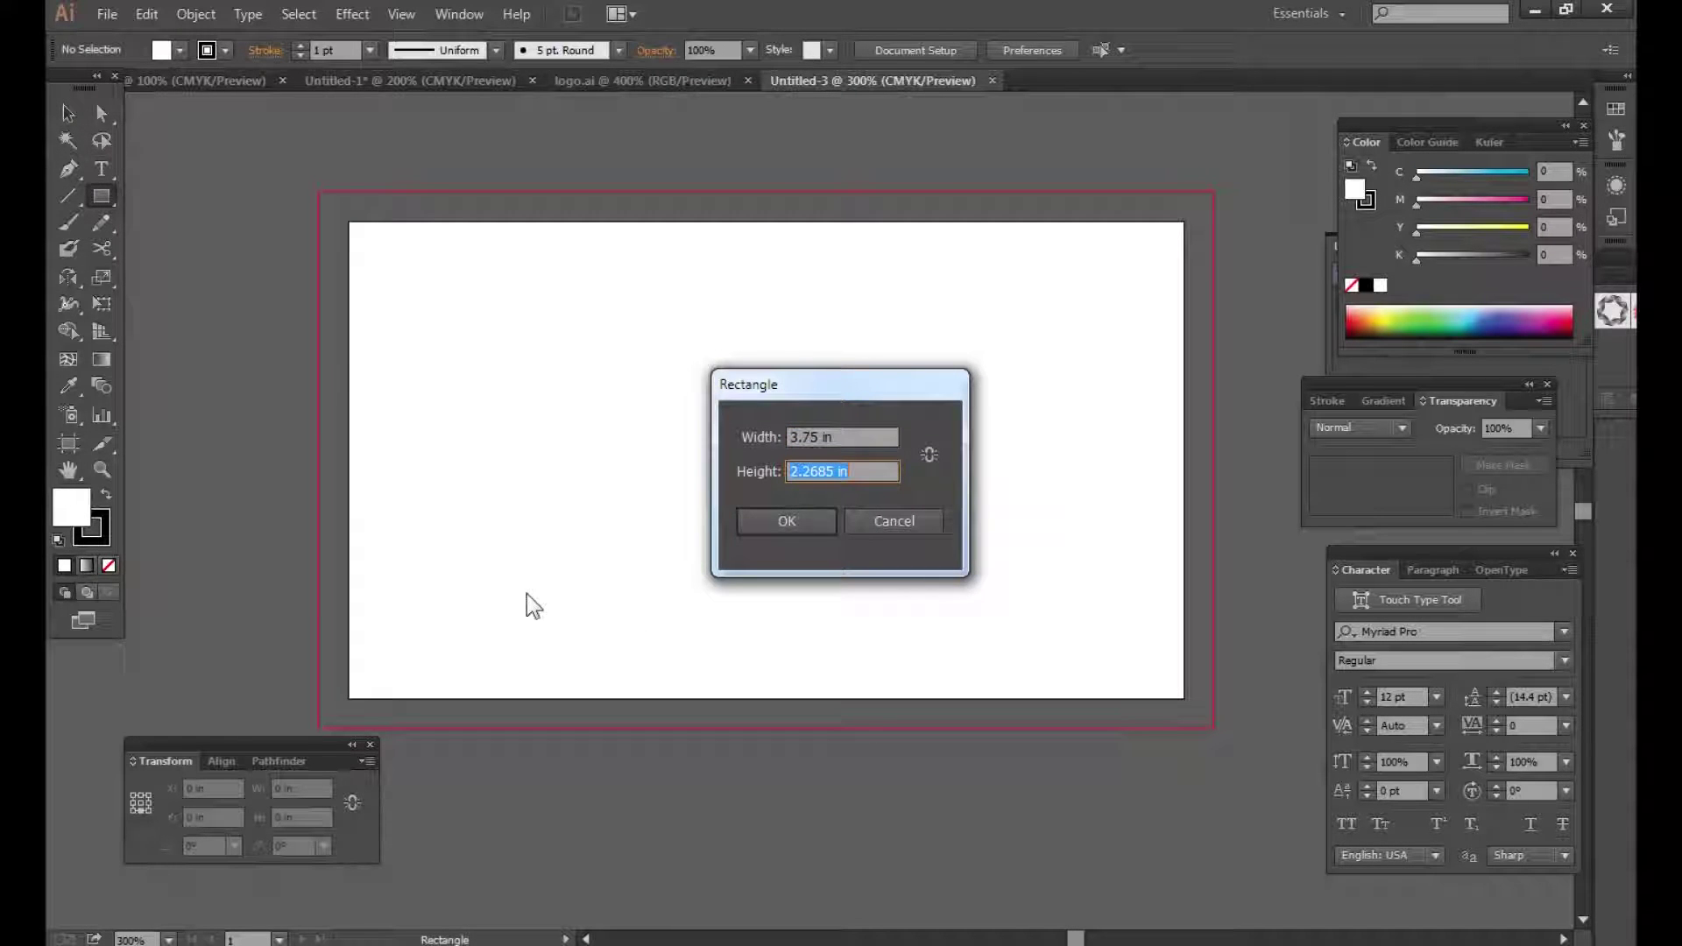
text(2.5)
key(Return)
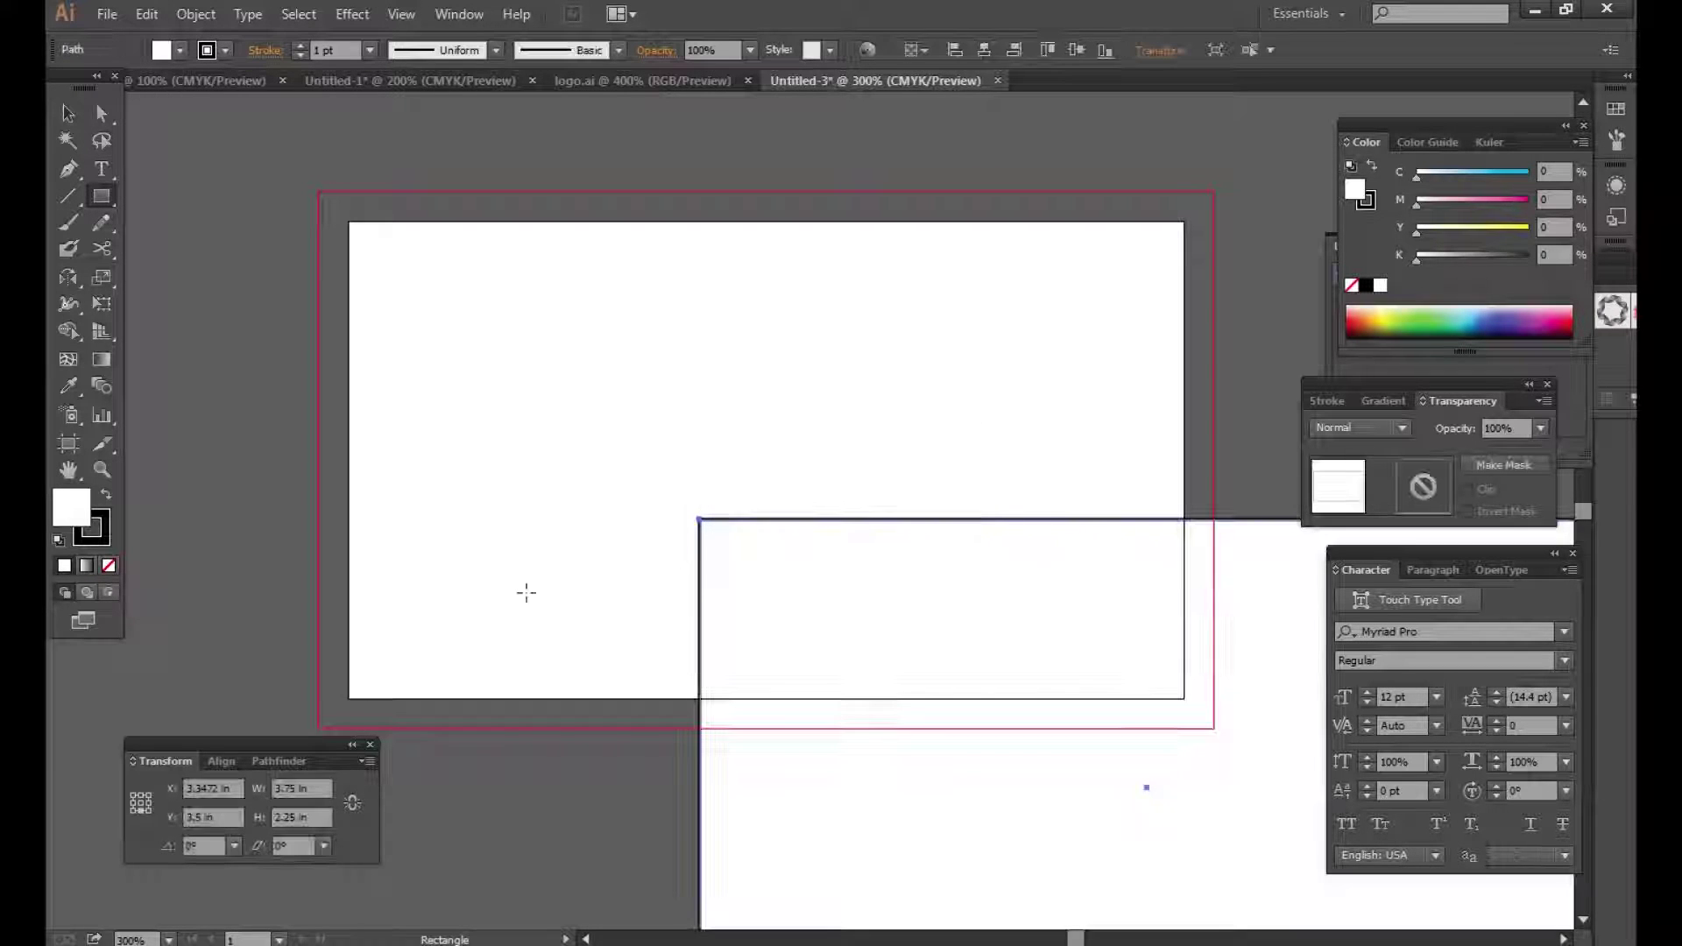
- Centre the rectangle on the artboard and set its stroke to None
key(v)
click(915, 50)
click(983, 132)
click(1078, 50)
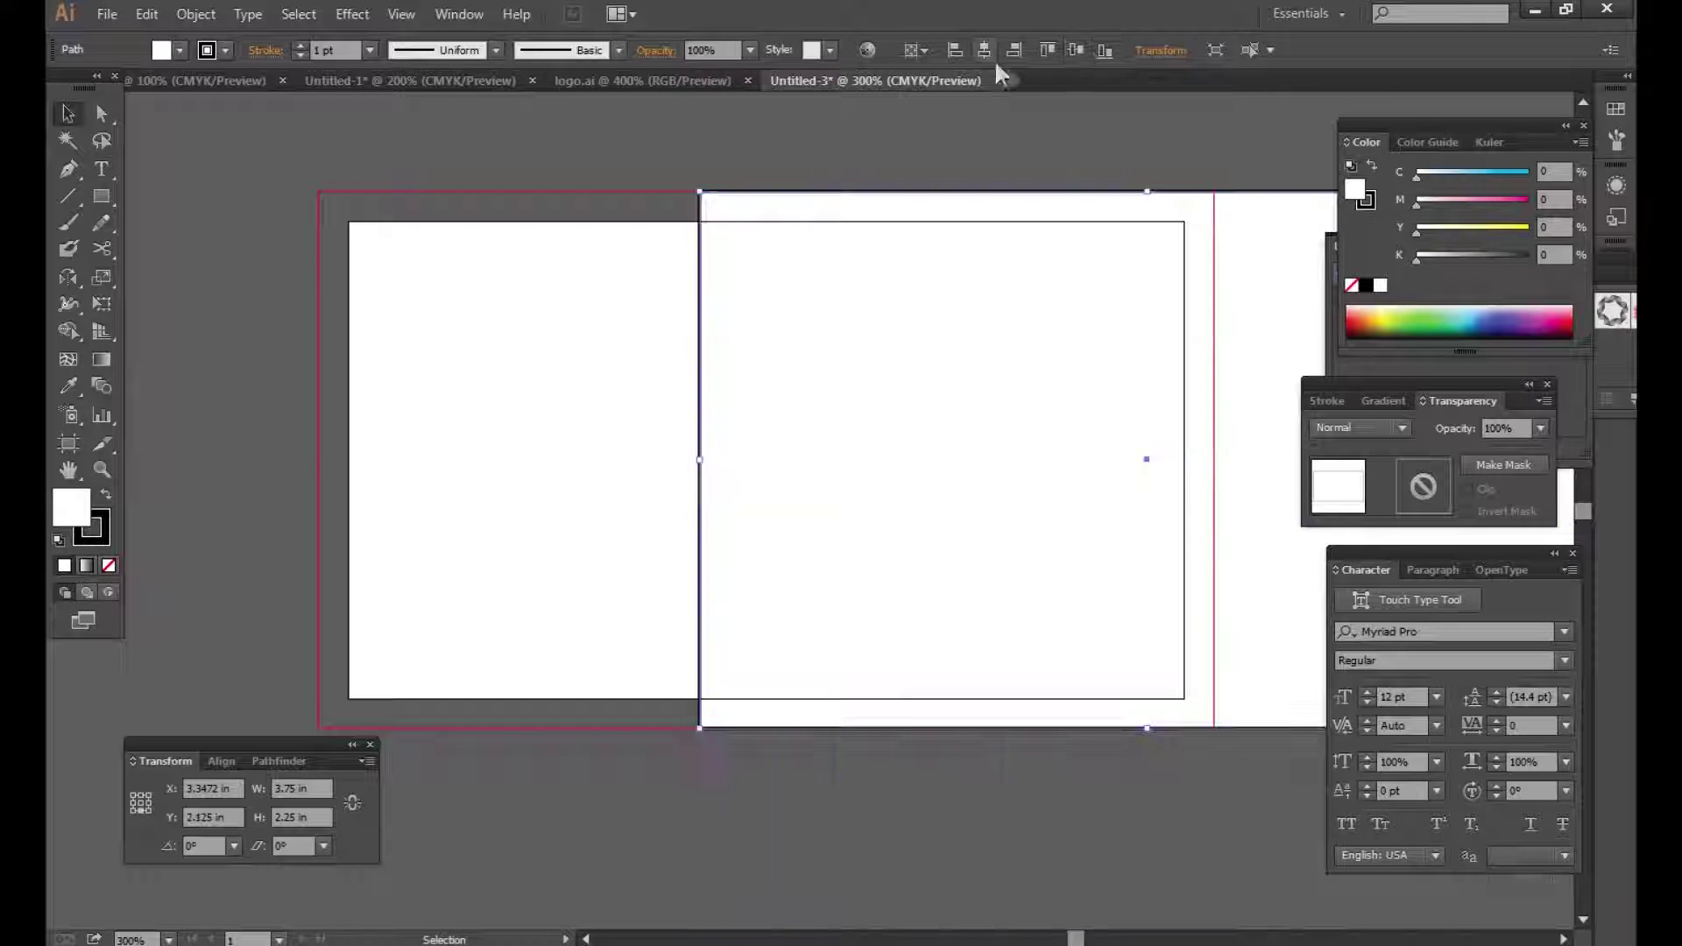
click(983, 50)
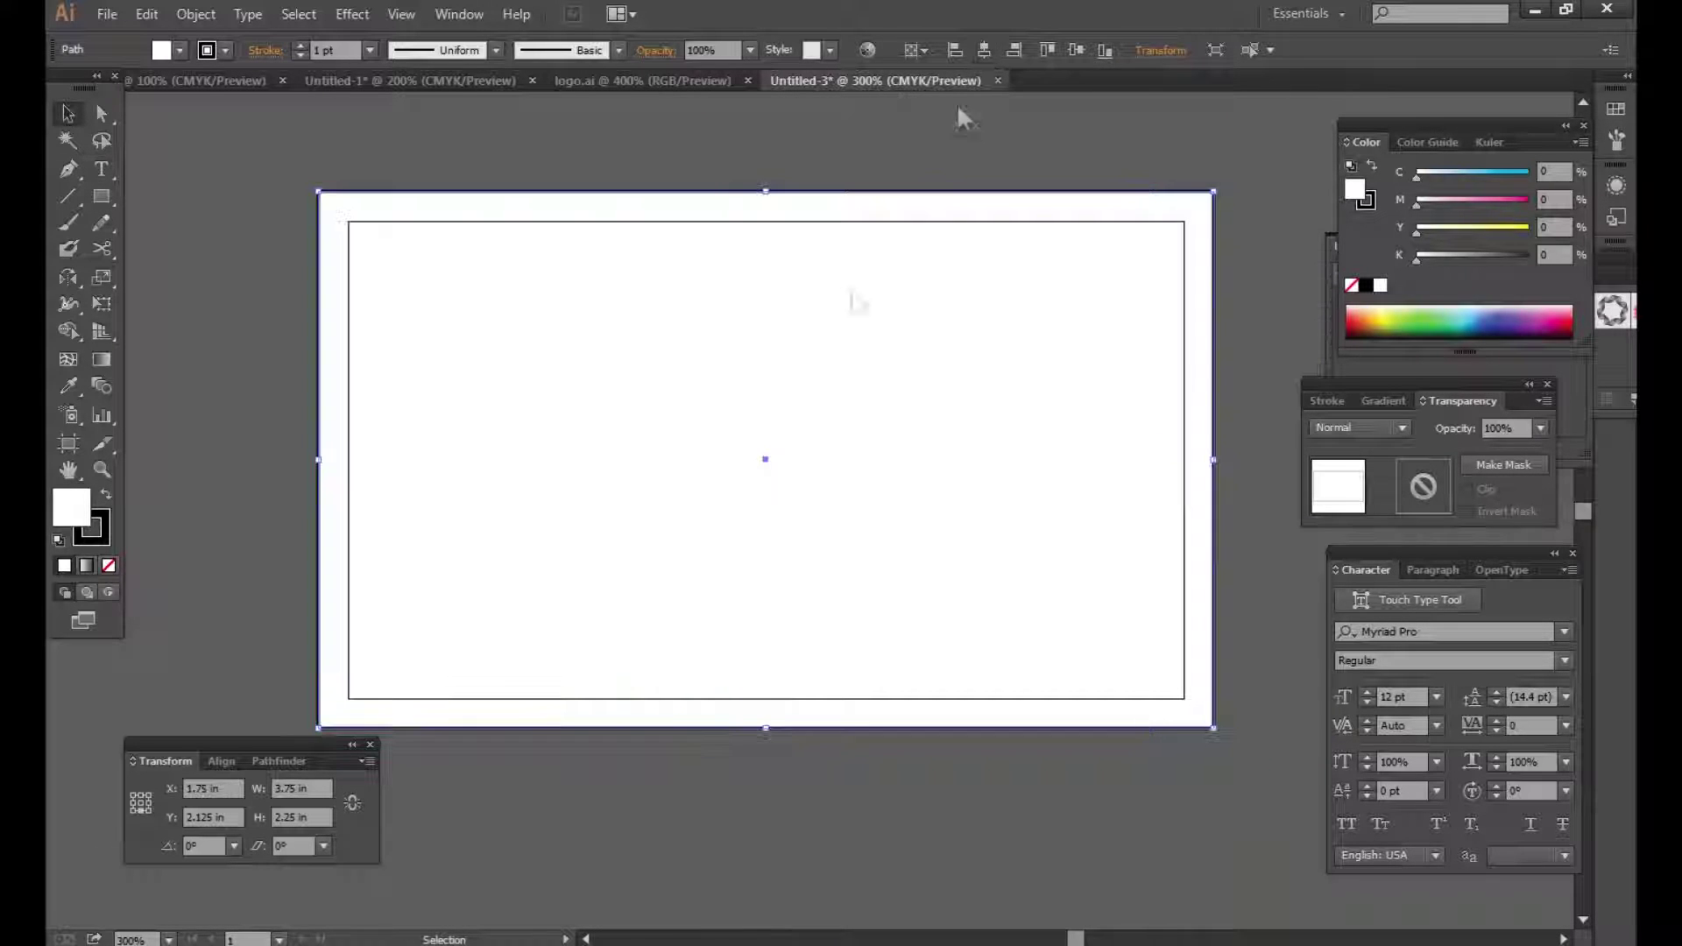
click(299, 54)
key(ctrl+shift+a)
click(857, 521)
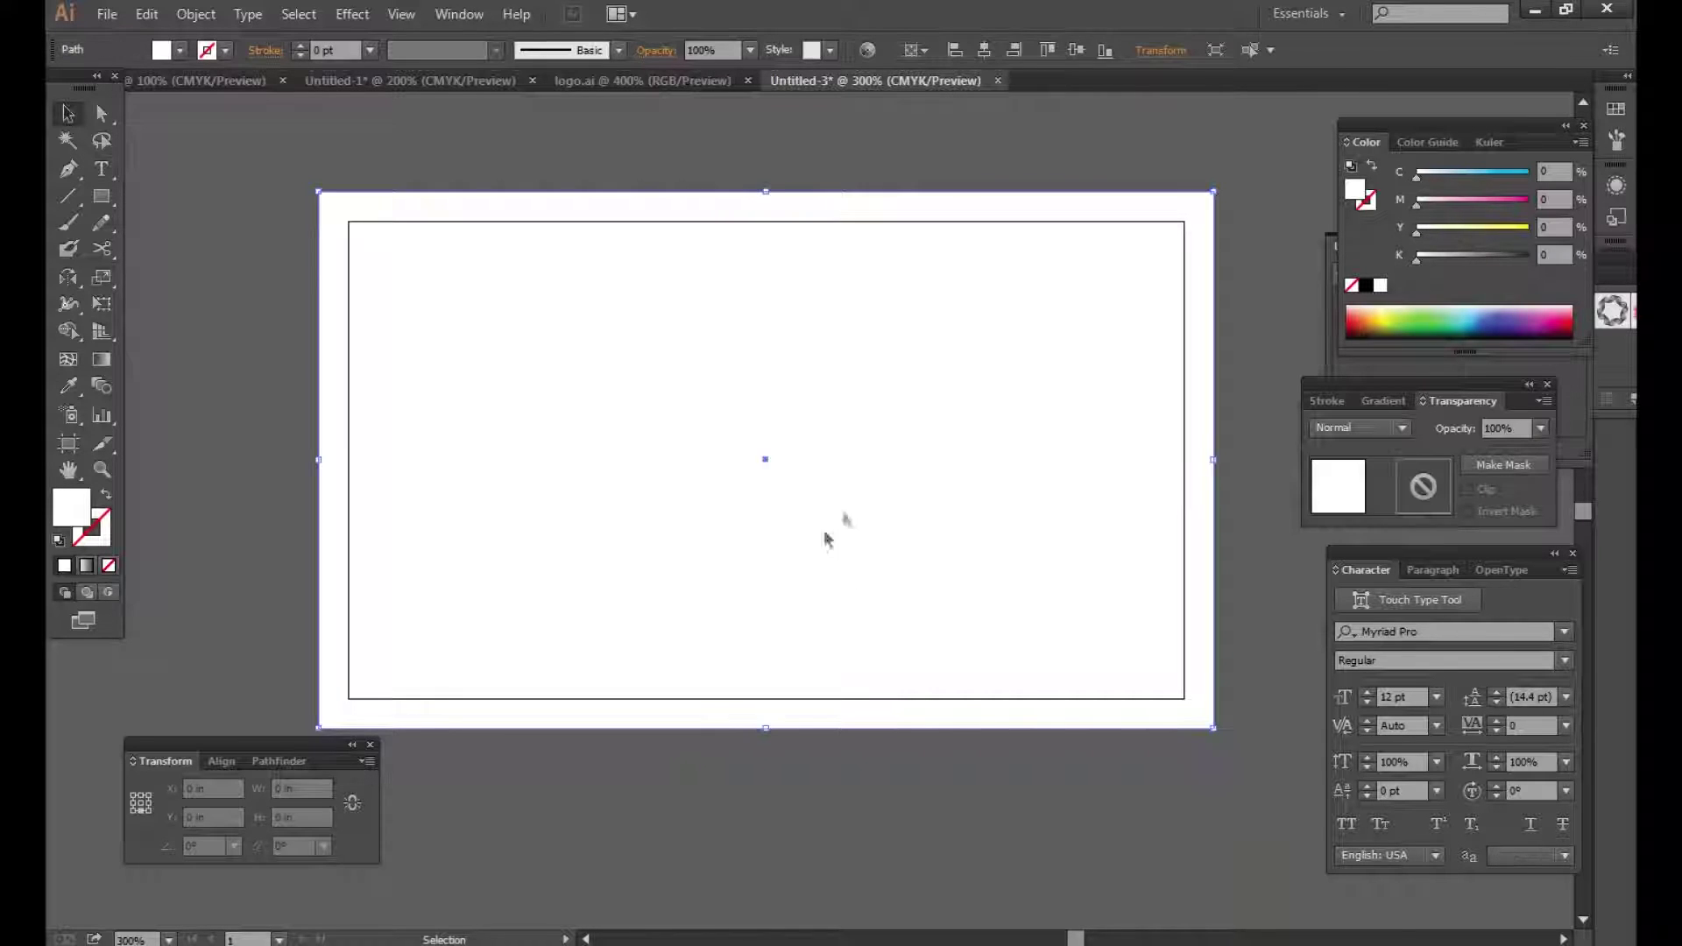
drag(812, 554, 764, 514)
- Set the rectangle's fill to C77 M65 Y67 K75 in the Color panel
click(1550, 171)
key(Tab)
text(65)
key(Tab)
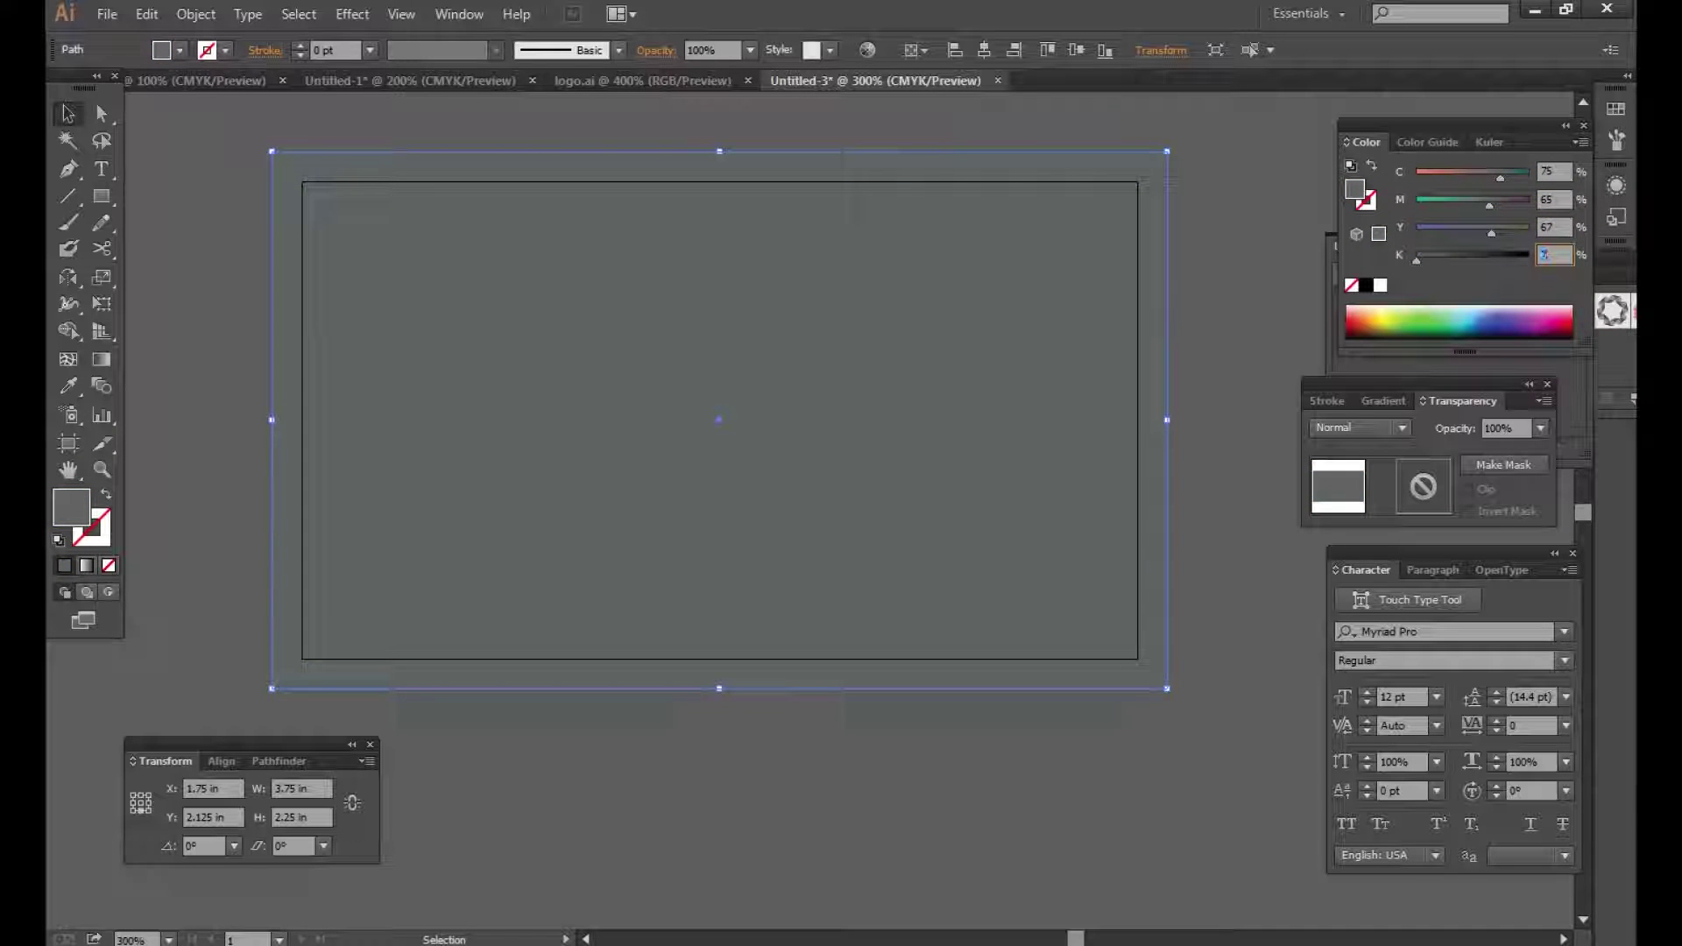
text(2)
key(Tab)
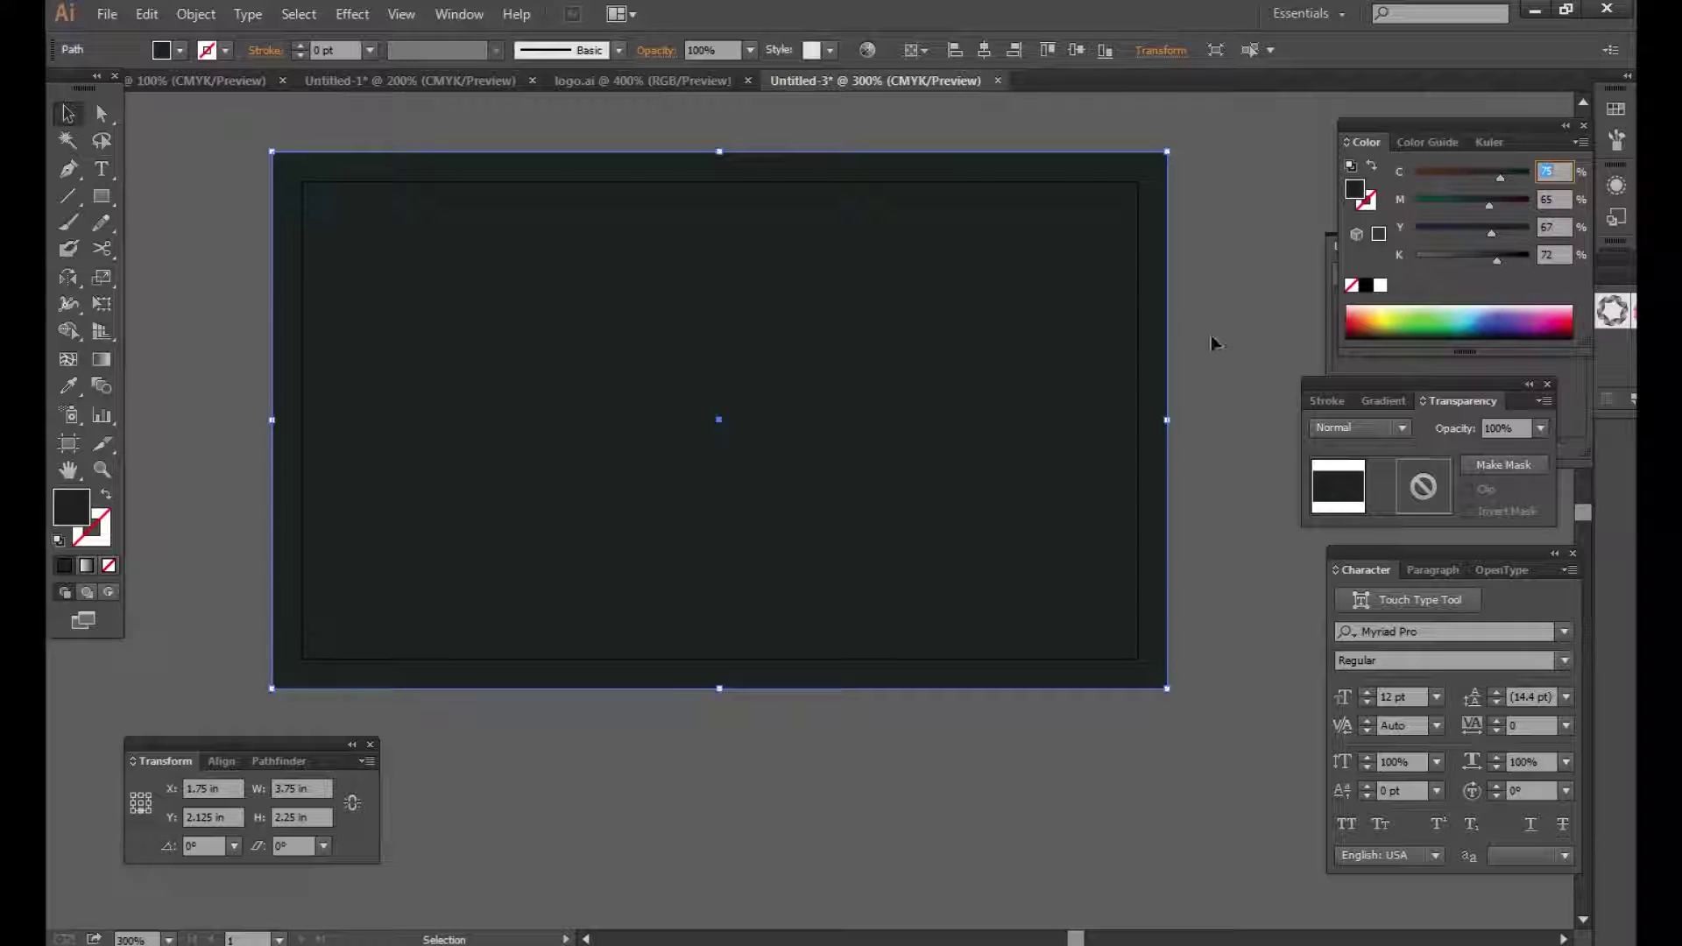
key(shift+Tab)
text(75)
key(Tab)
text(77)
key(Tab)
key(Return)
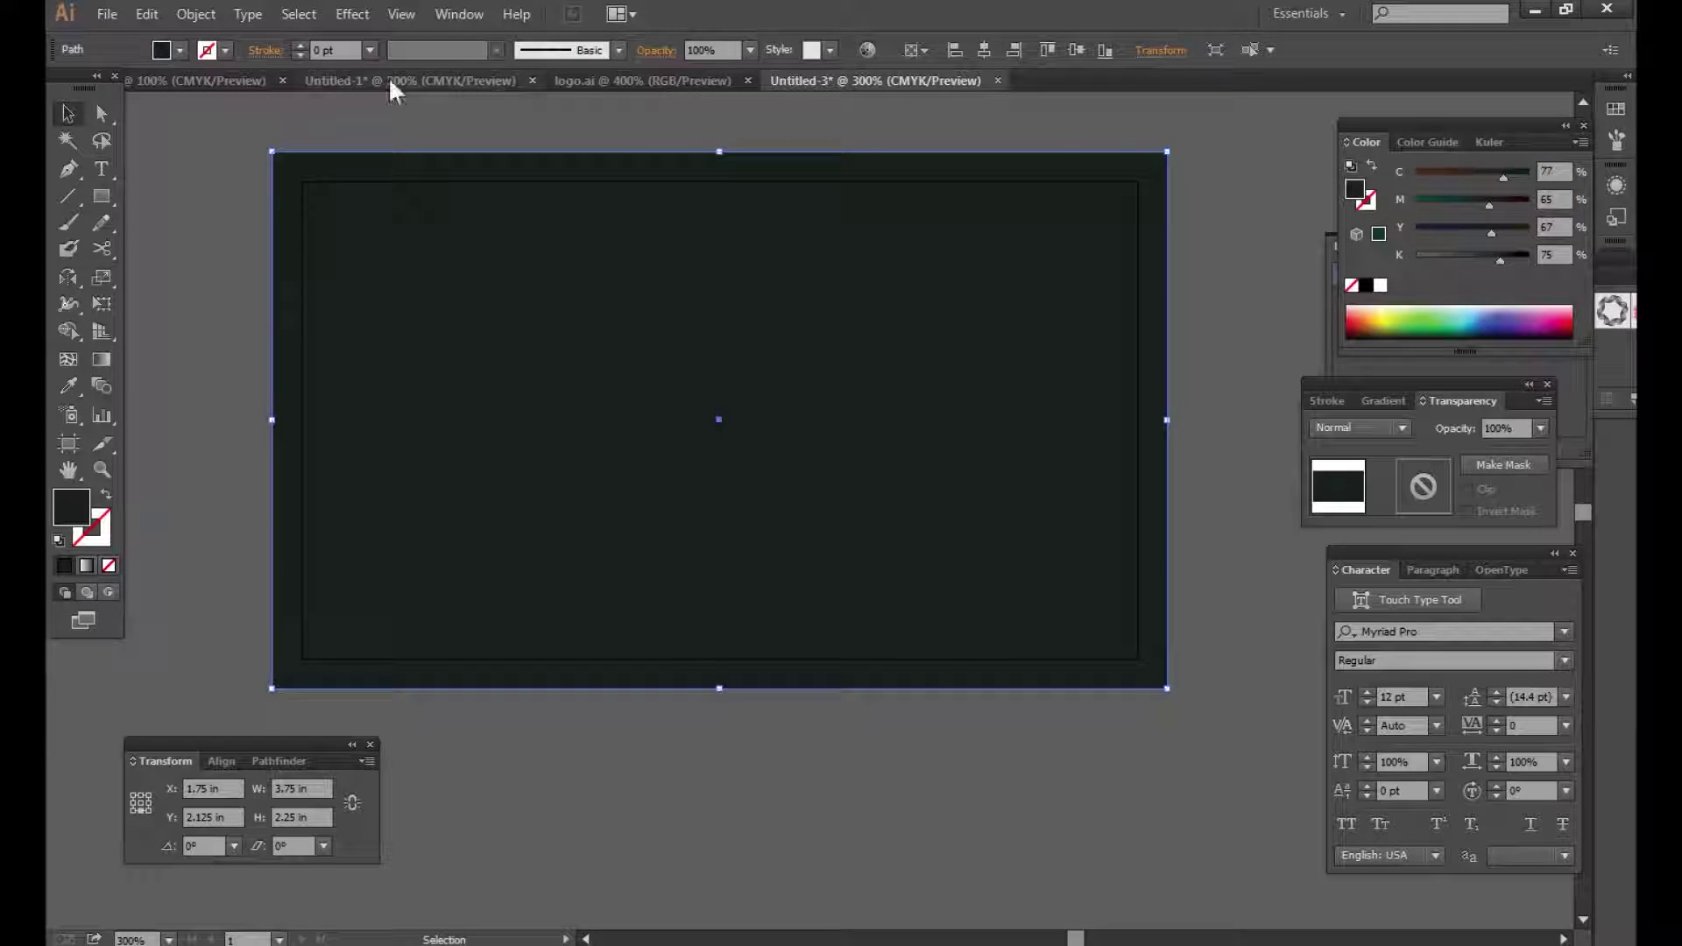
click(239, 87)
- Copy the world map from the icons document and paste it in front on the card
drag(901, 657, 721, 242)
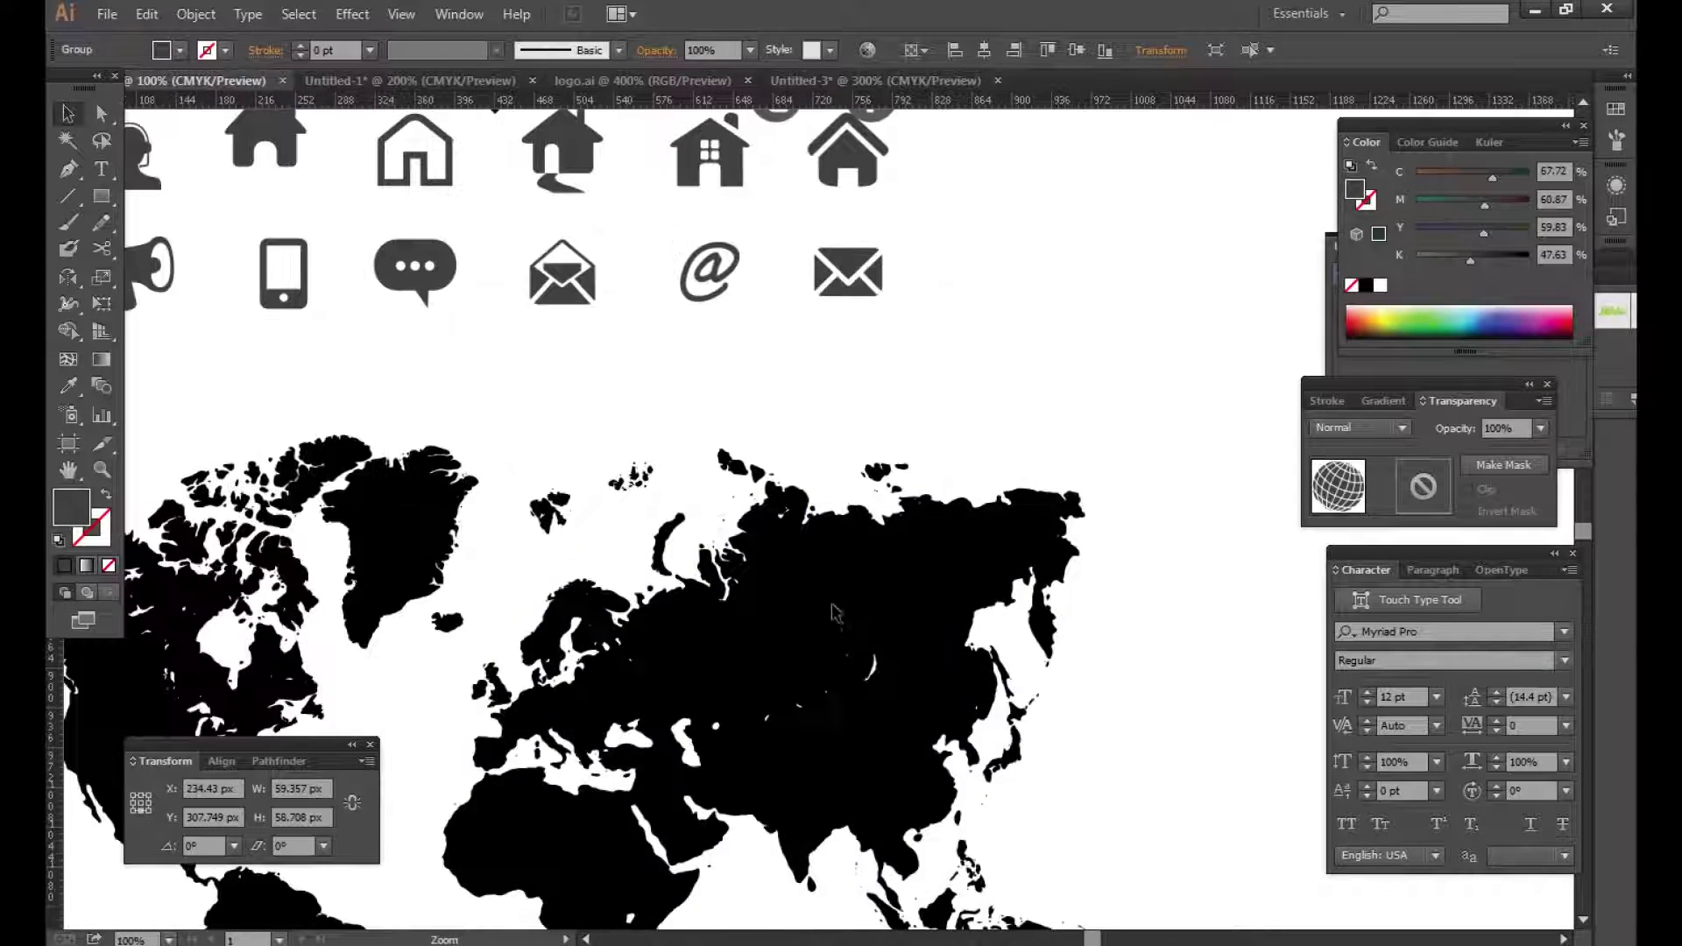
click(723, 561)
click(146, 14)
click(184, 118)
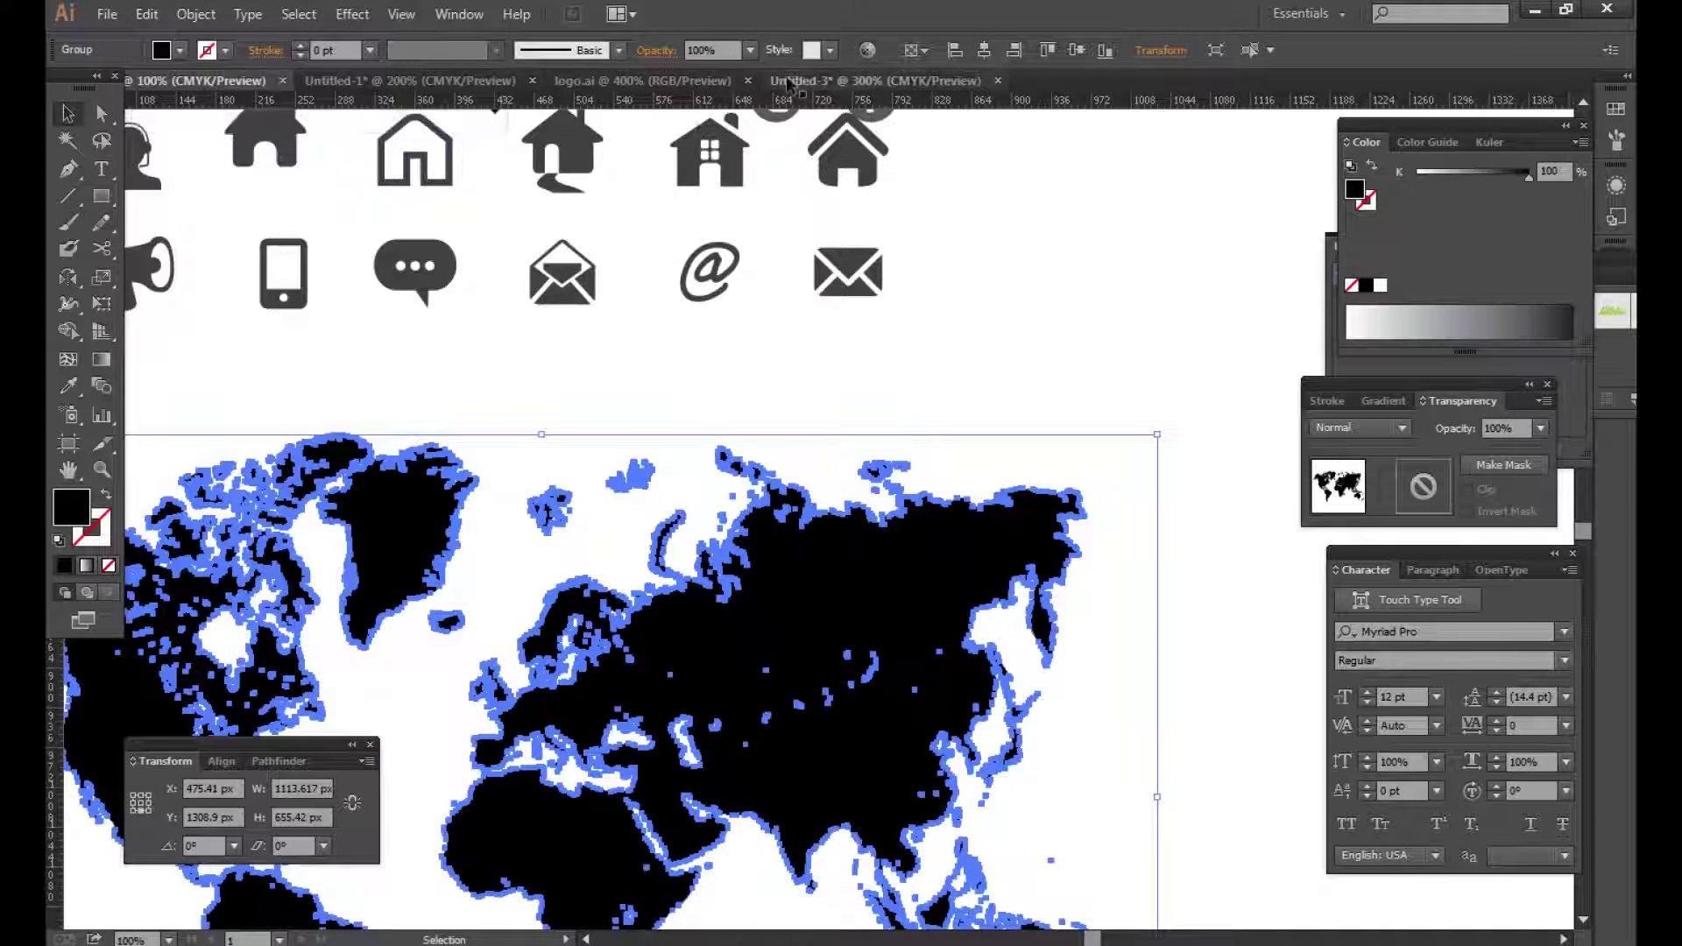
click(875, 80)
key(ctrl+minus)
click(149, 16)
click(236, 171)
- Scale the map to about 3.42 × 2.01 in and centre it on the rectangle
key(ctrl+minus)
key(ctrl+minus)
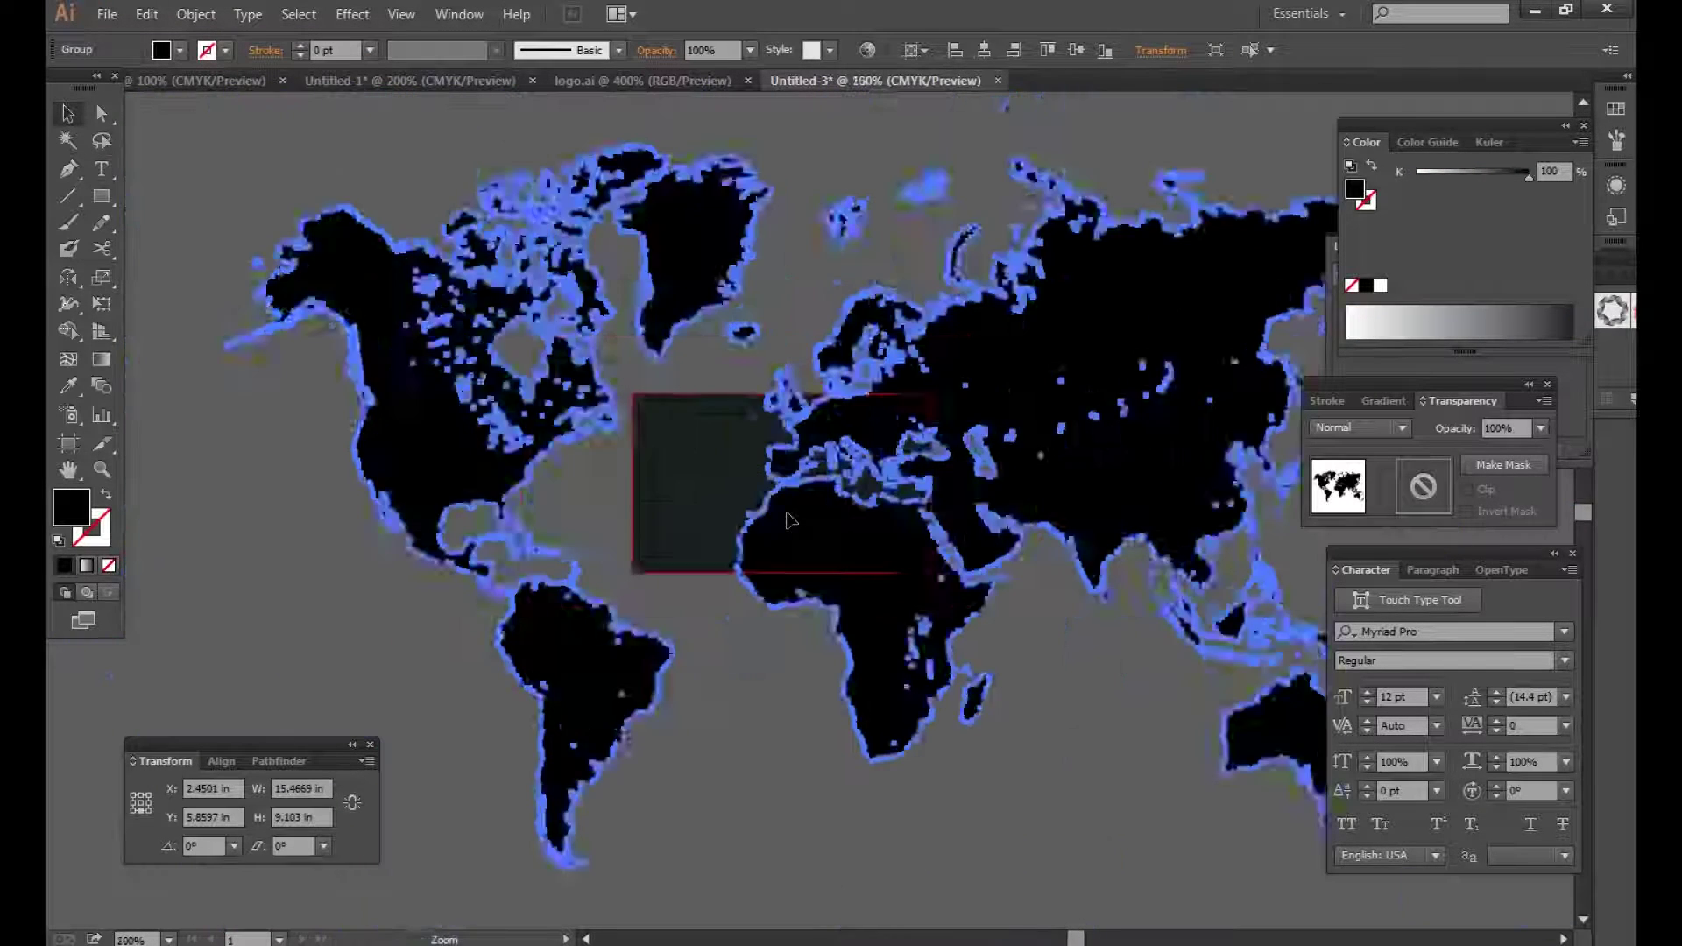
key(ctrl+minus)
drag(432, 264, 744, 446)
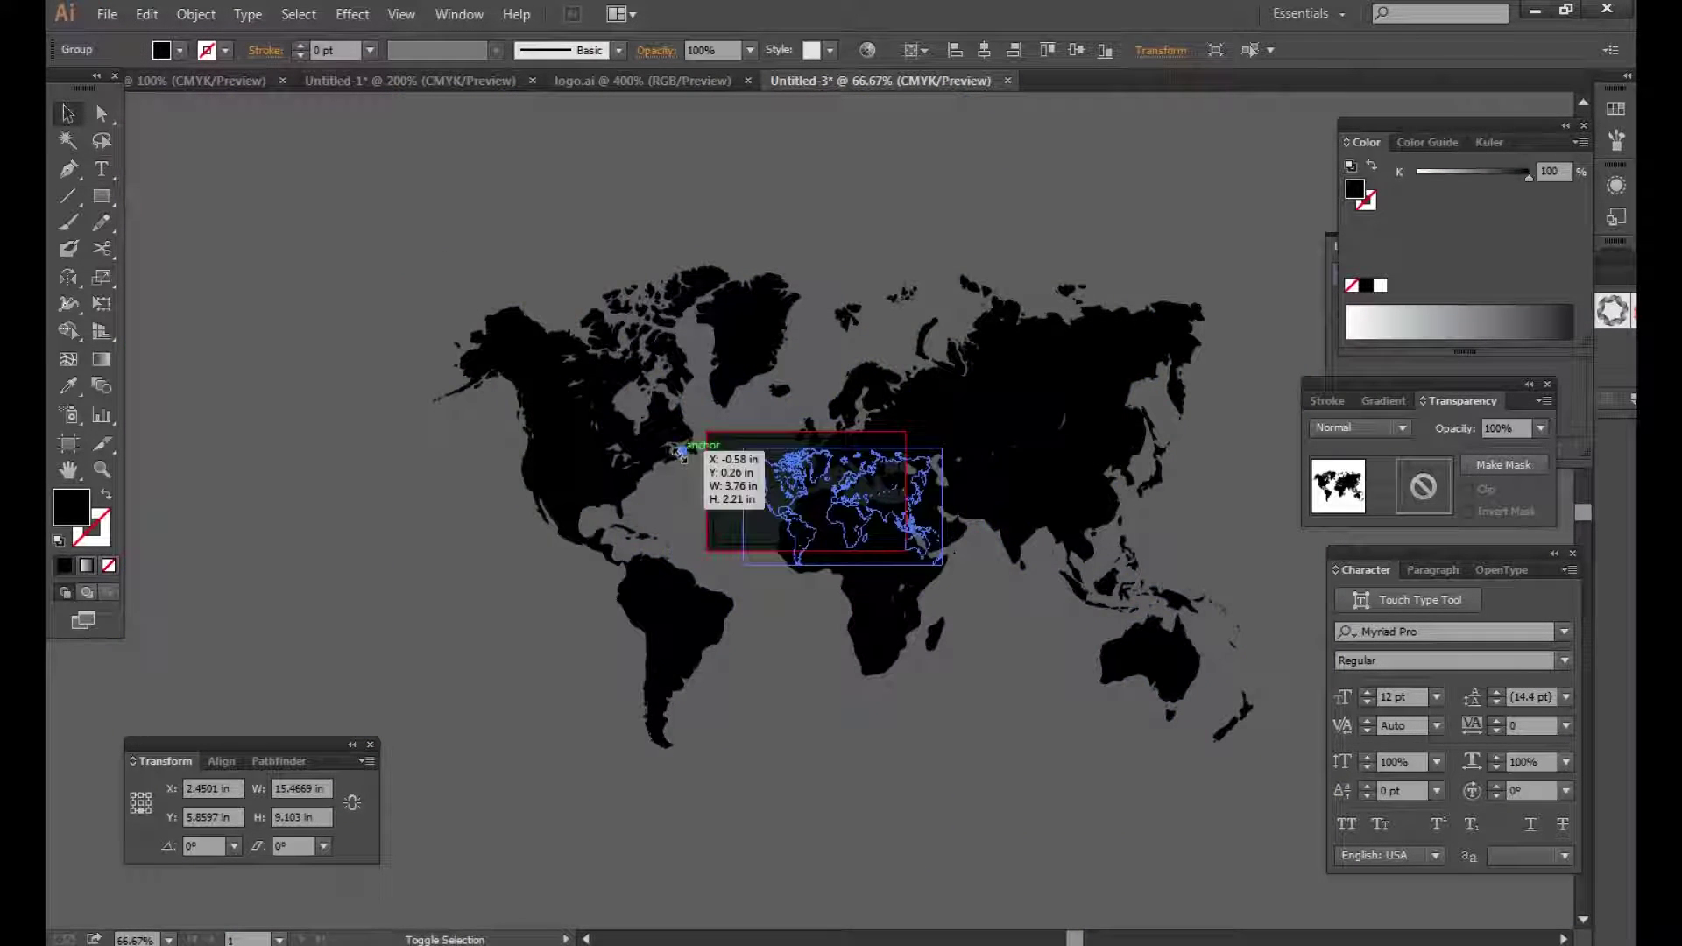
click(811, 498)
click(811, 498)
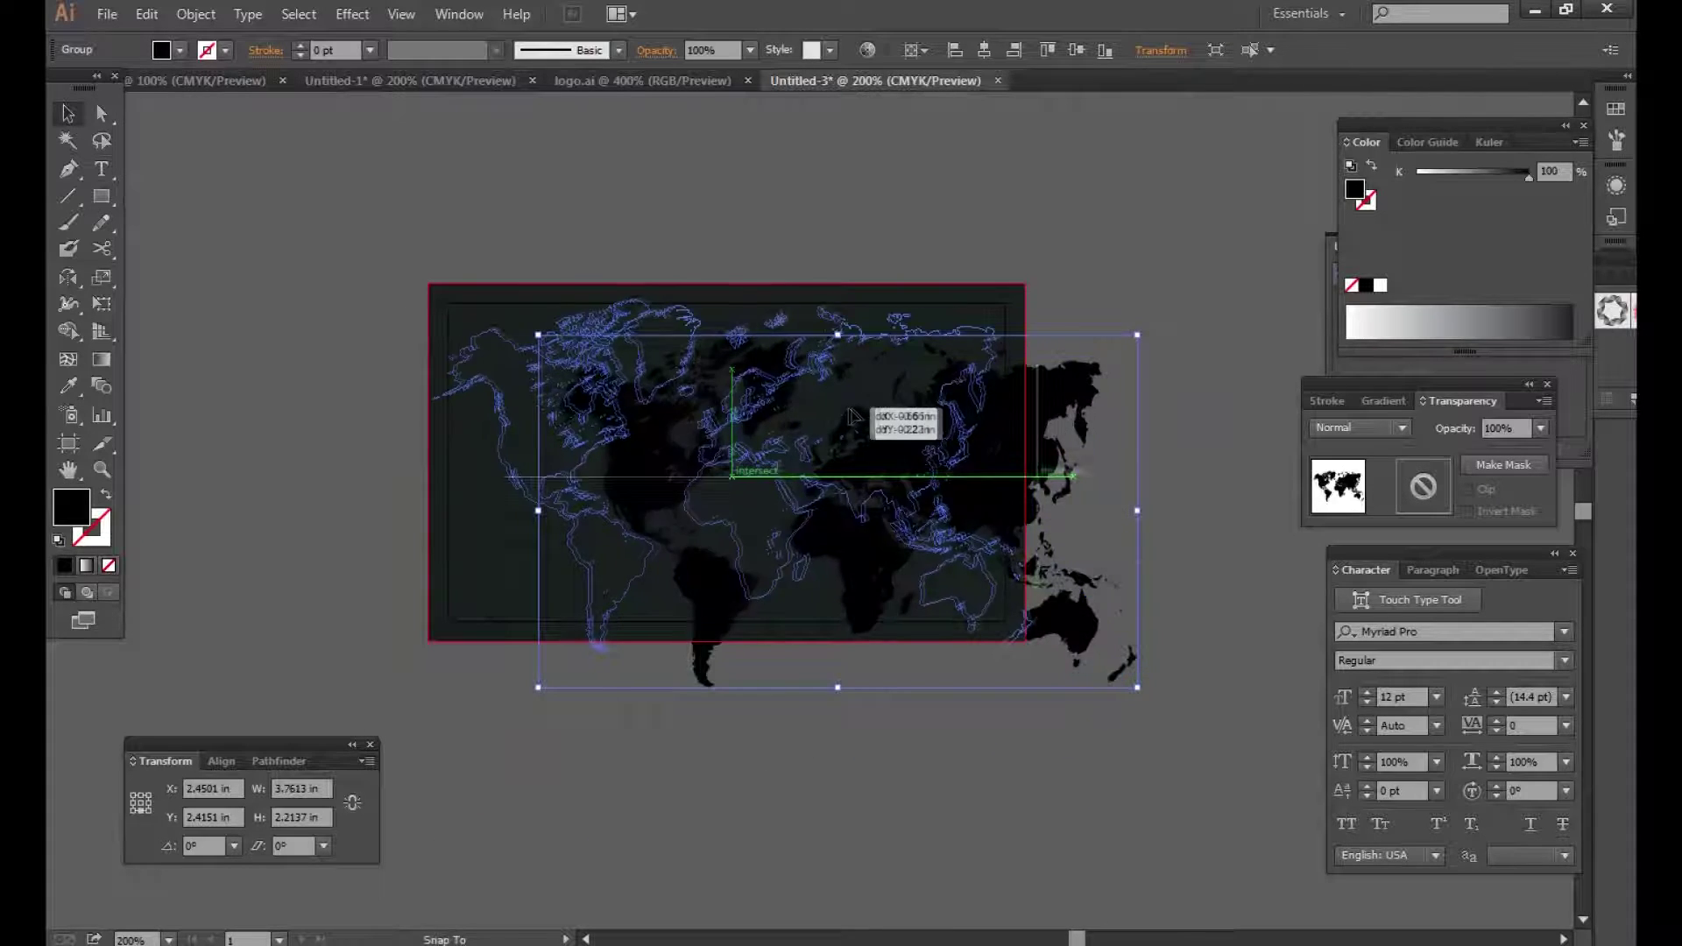
drag(949, 420, 842, 386)
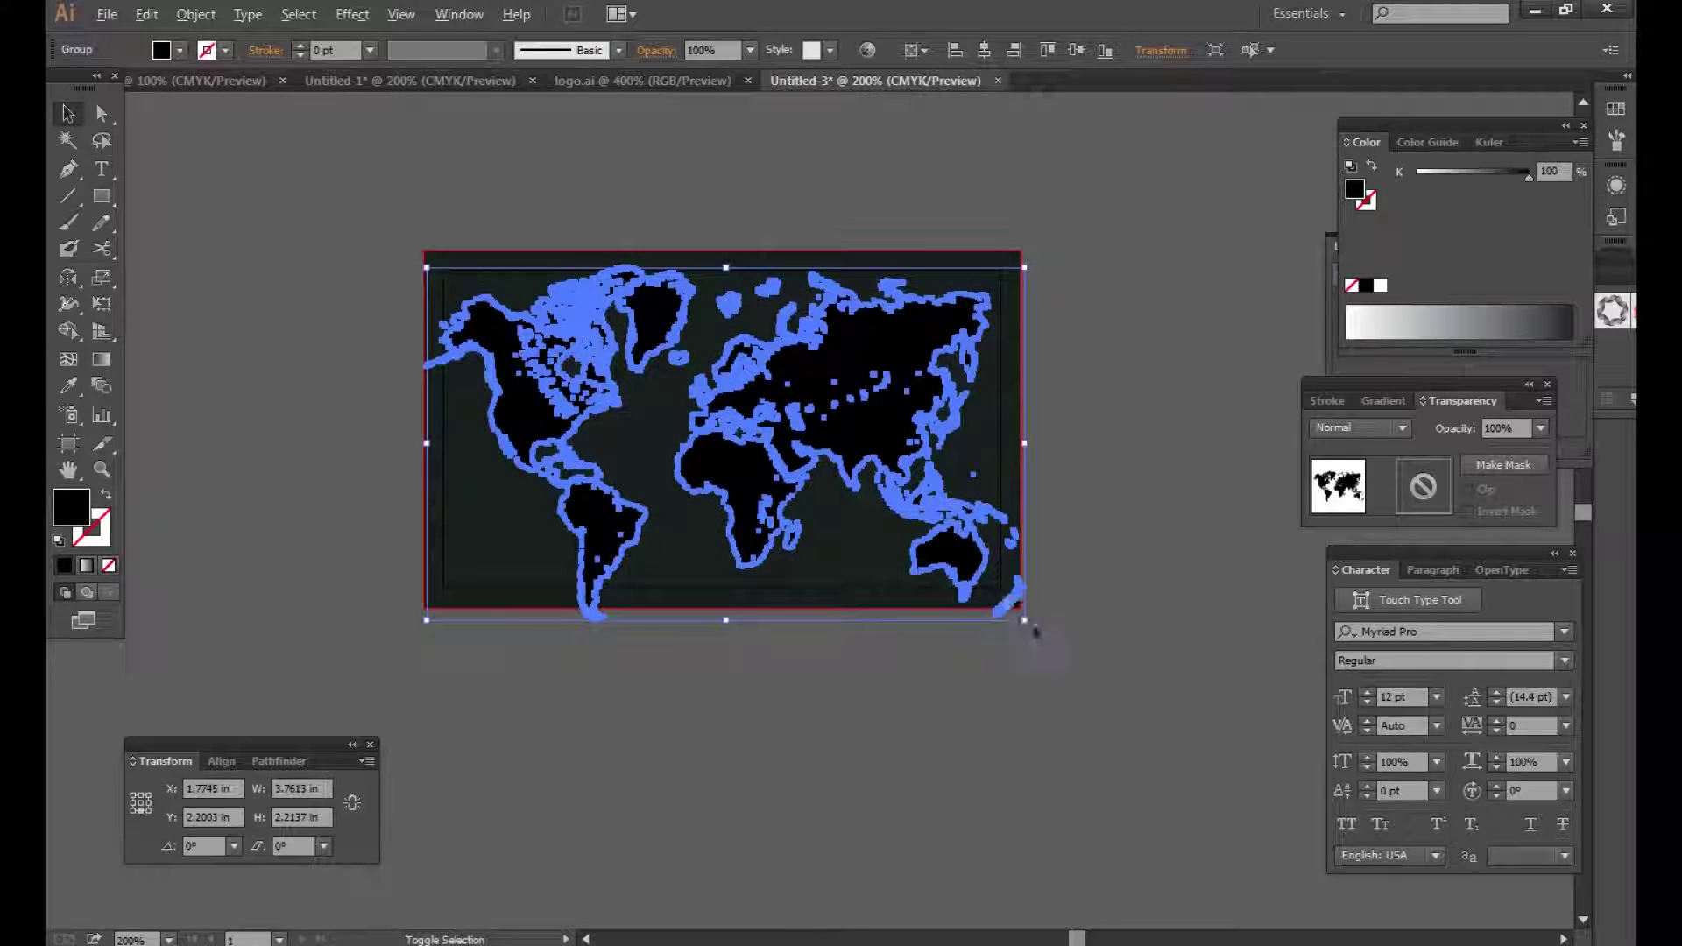
drag(1022, 617, 990, 613)
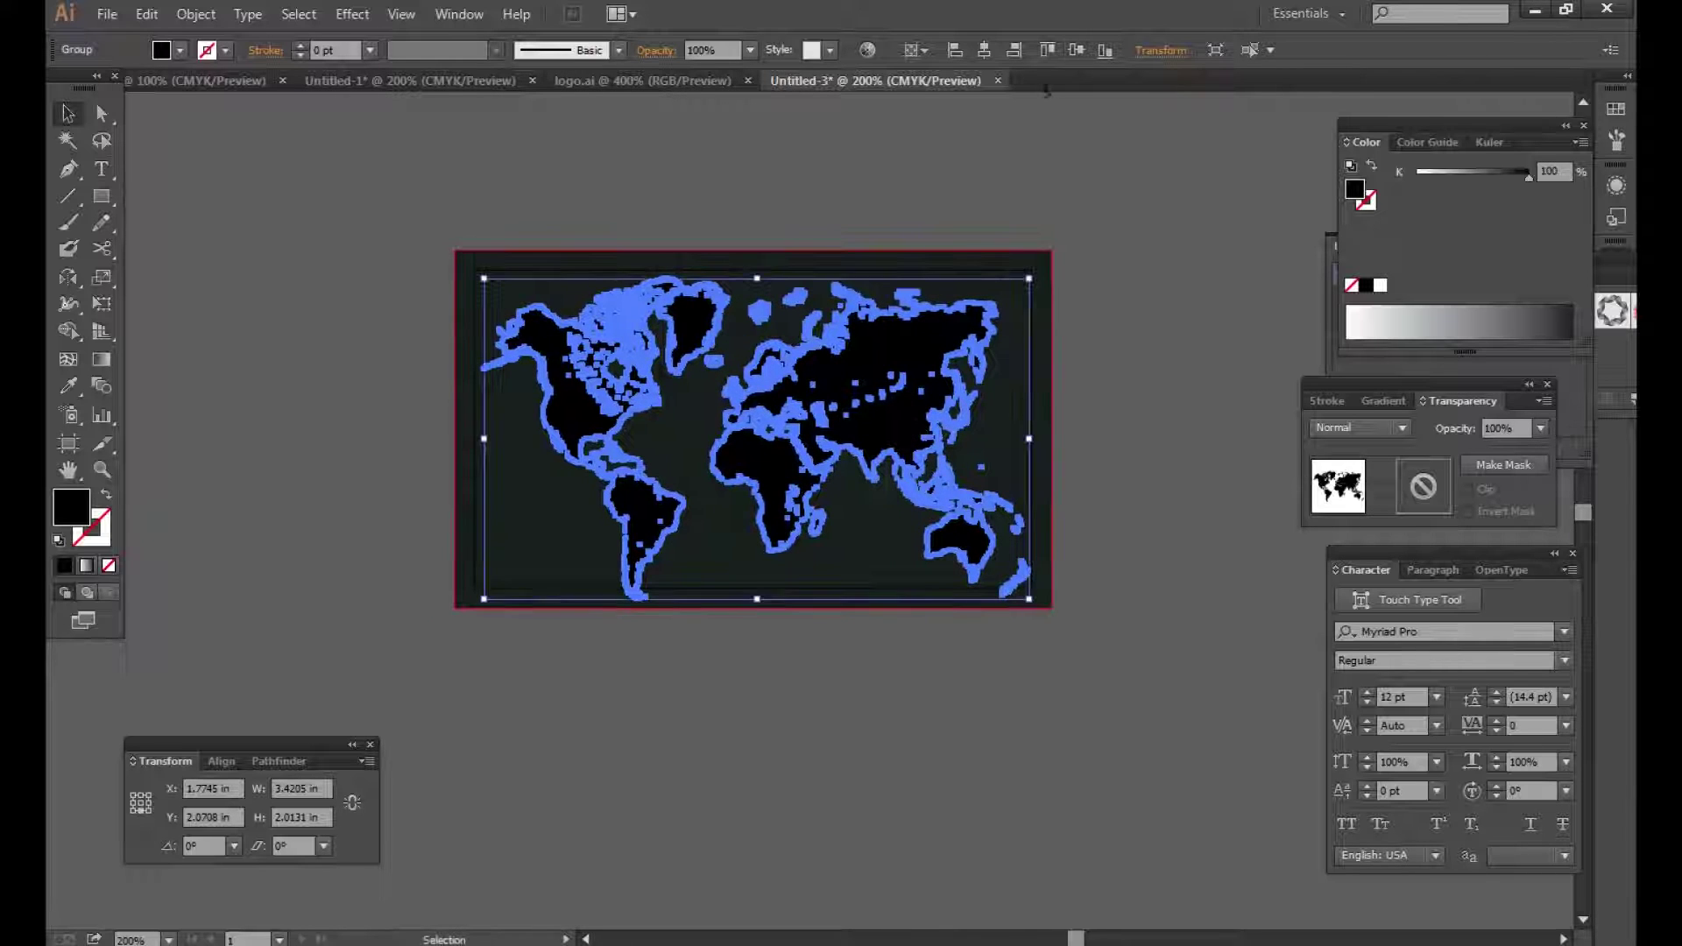
click(984, 50)
click(69, 386)
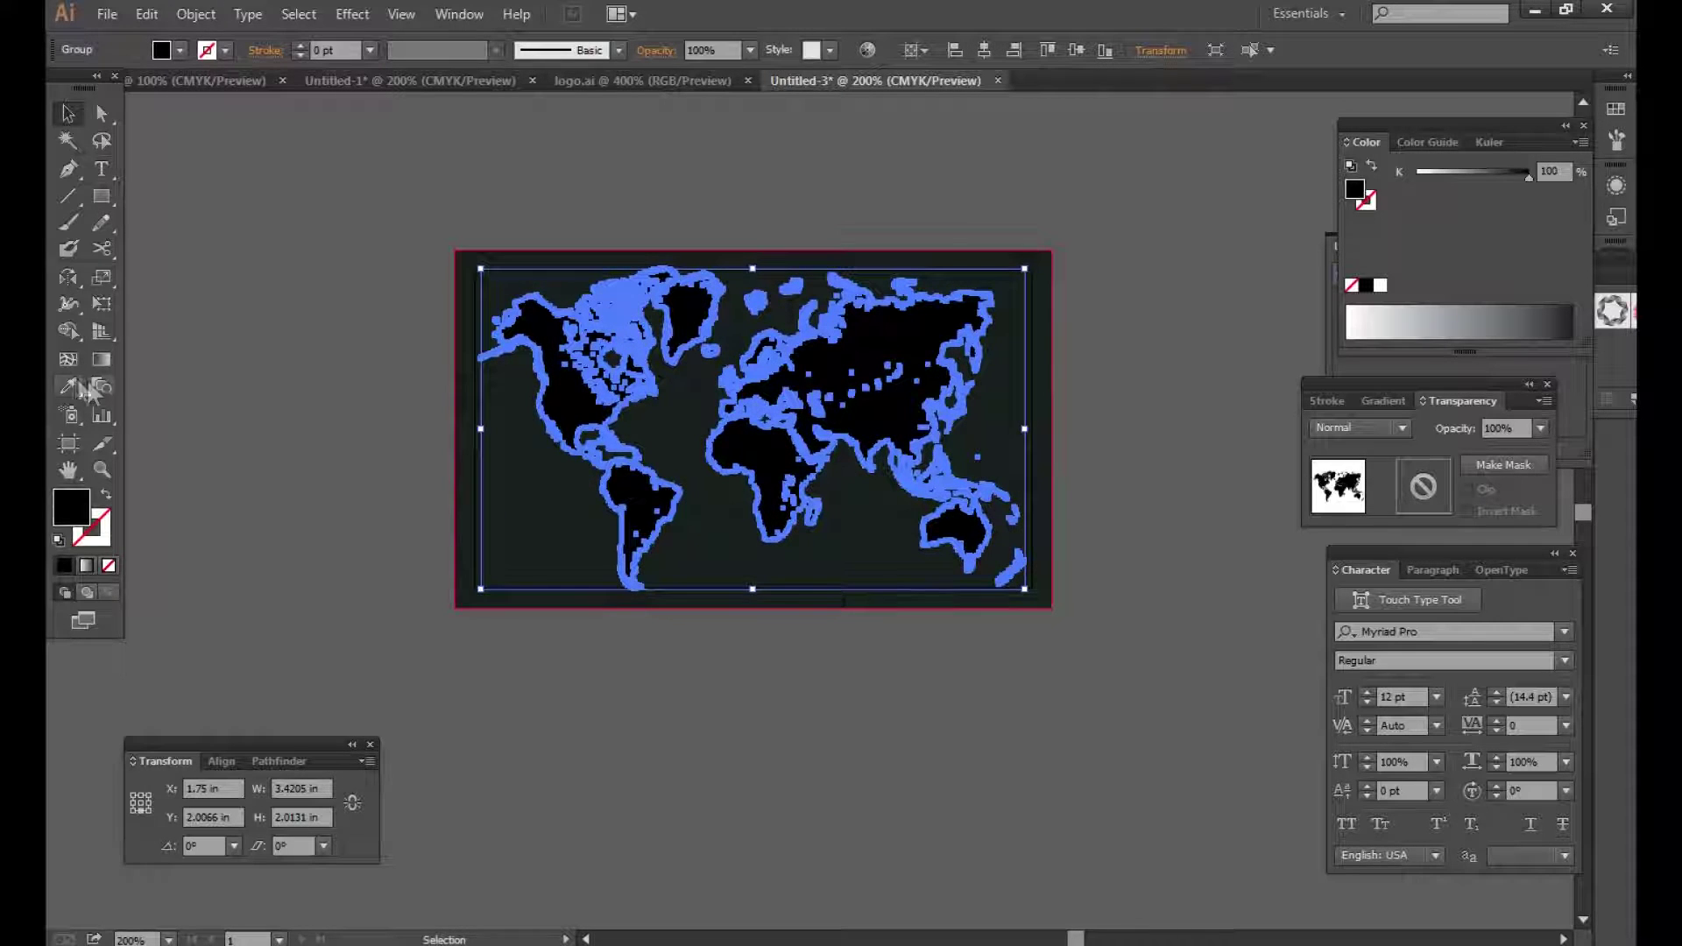
- Give the map the dark background colour, with magenta 70 and yellow 75
click(505, 458)
click(68, 113)
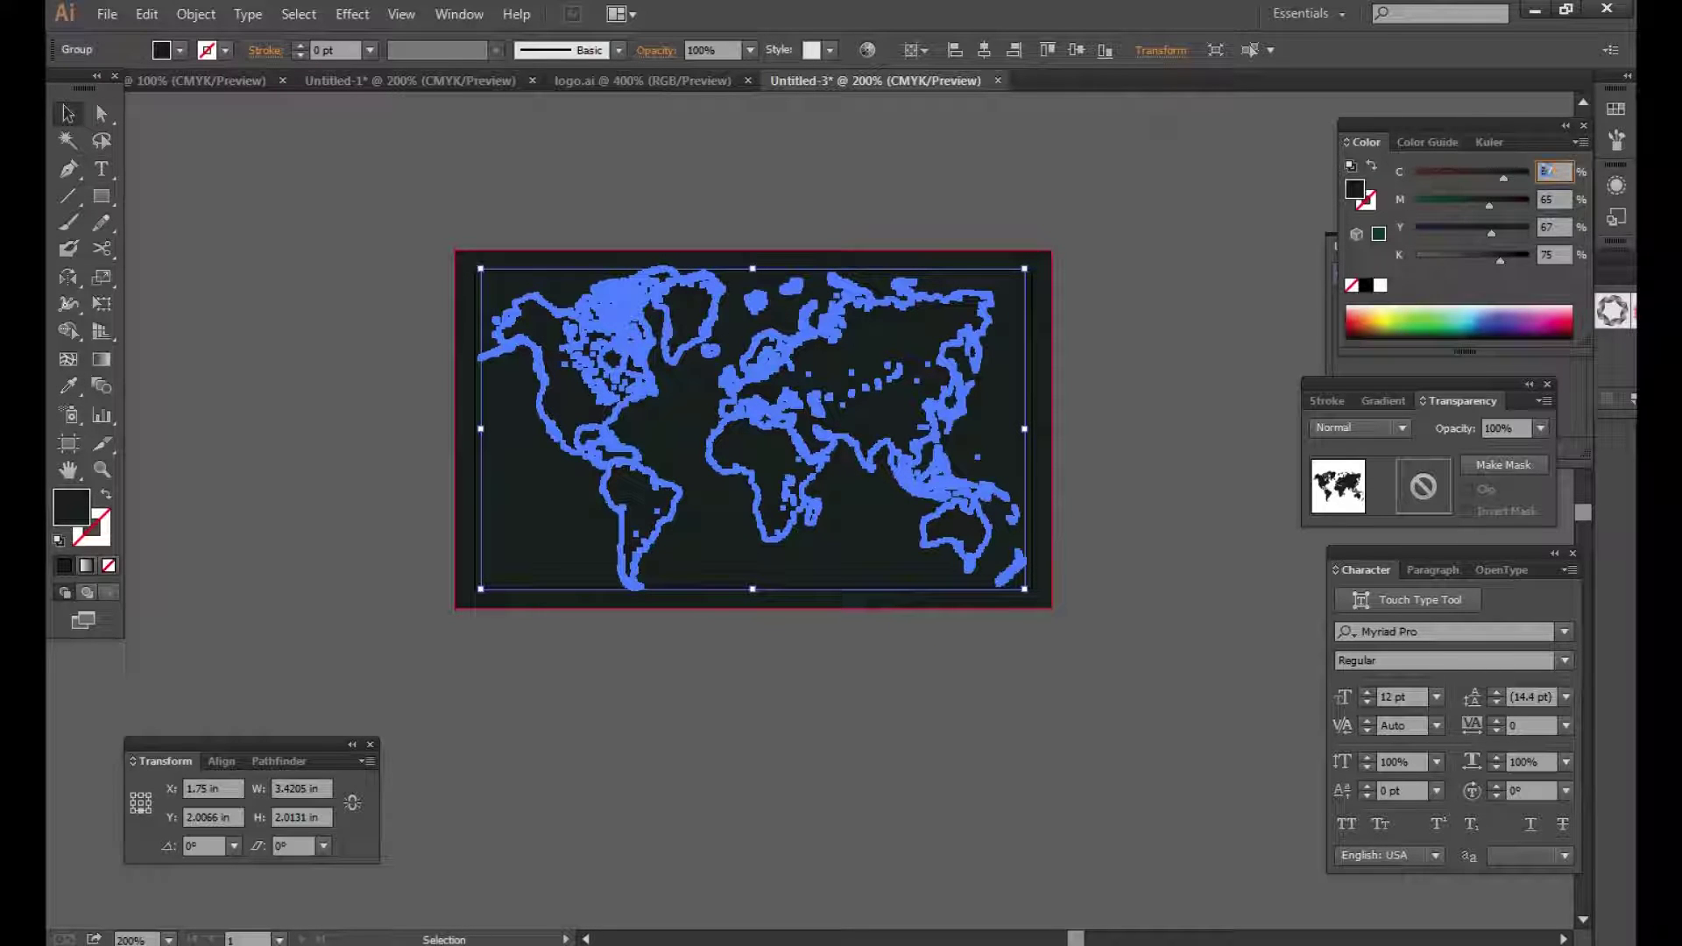
text(70)
key(Tab)
text(75)
key(Tab)
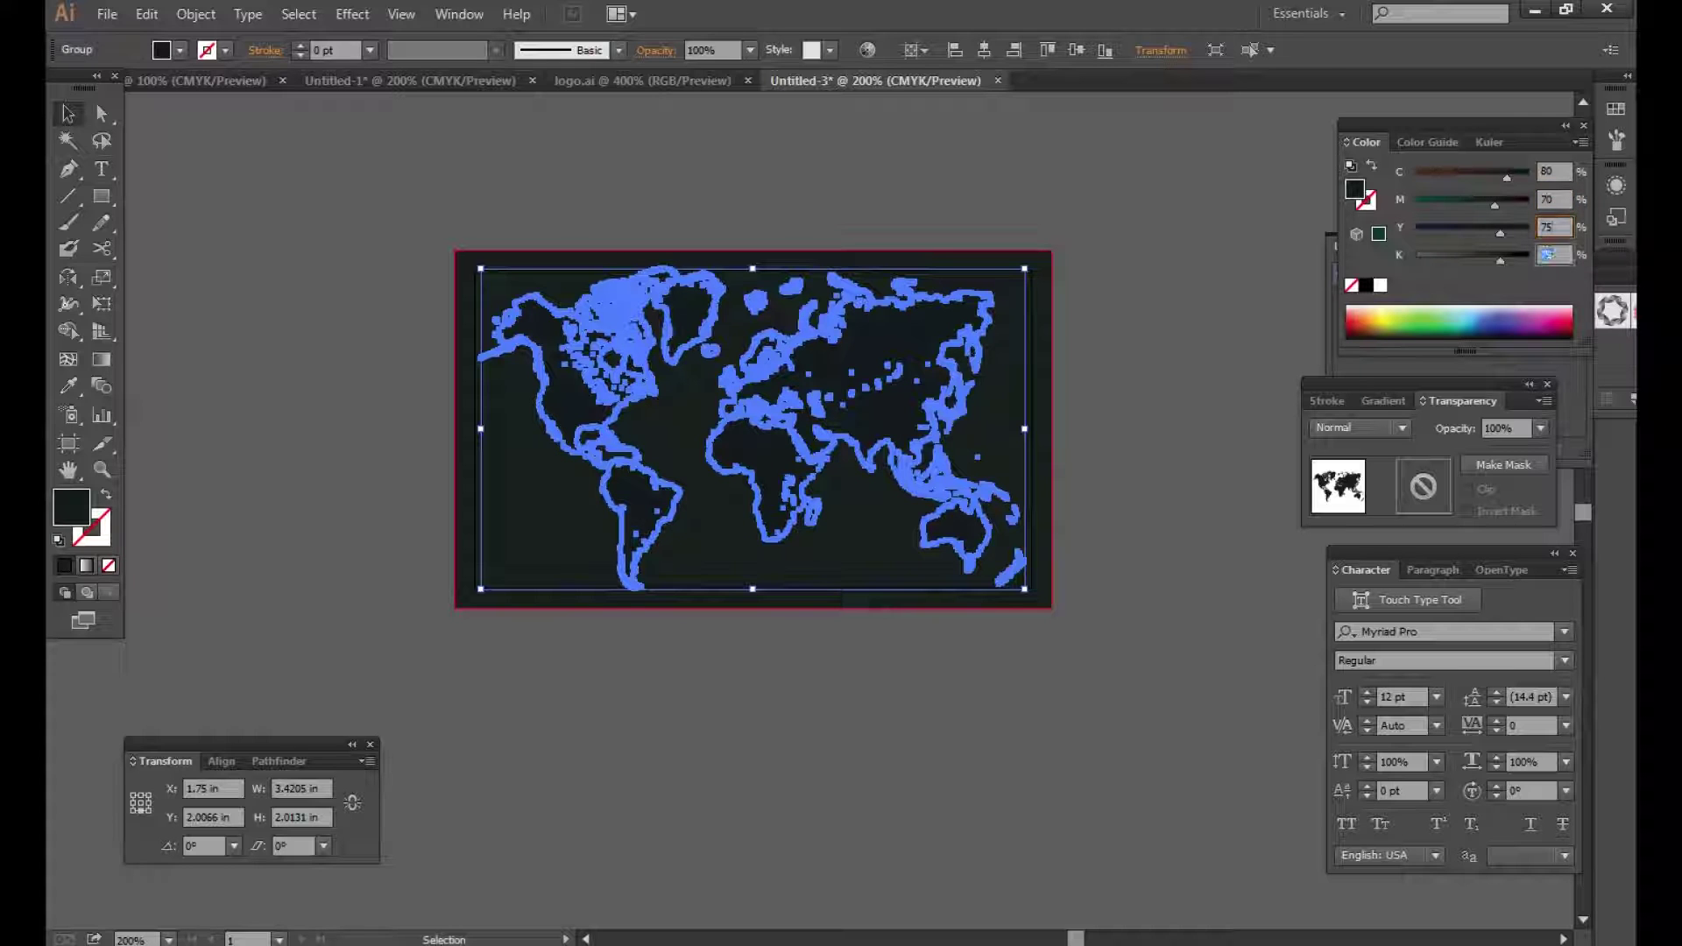
text(80)
key(Tab)
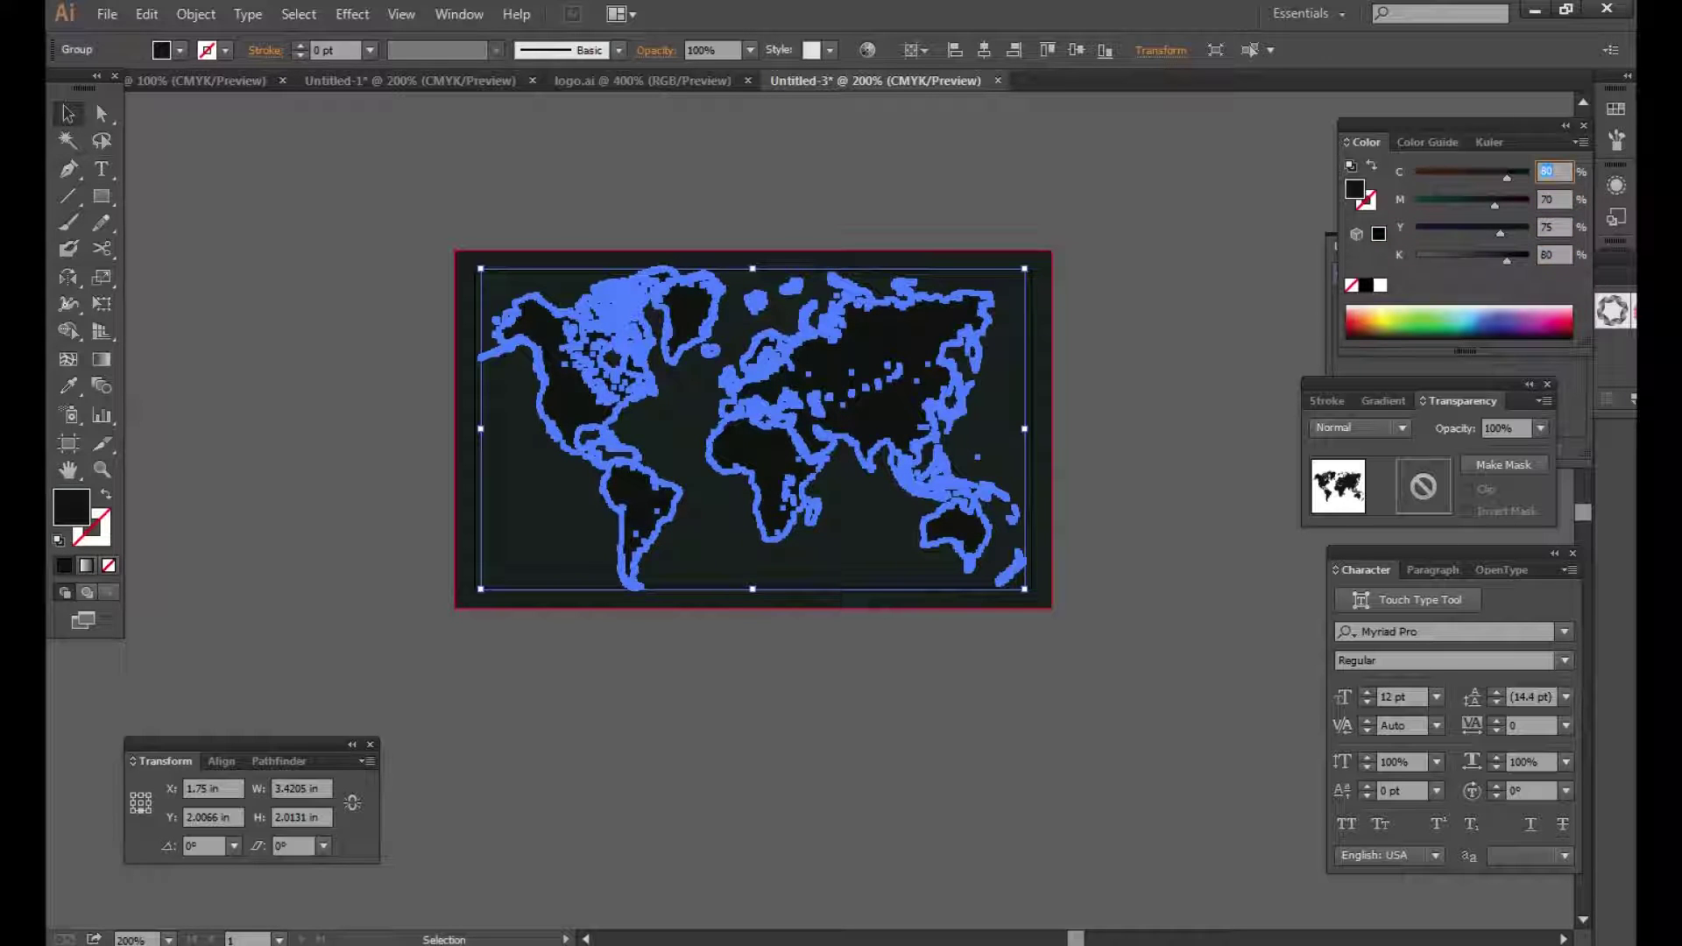
click(1045, 865)
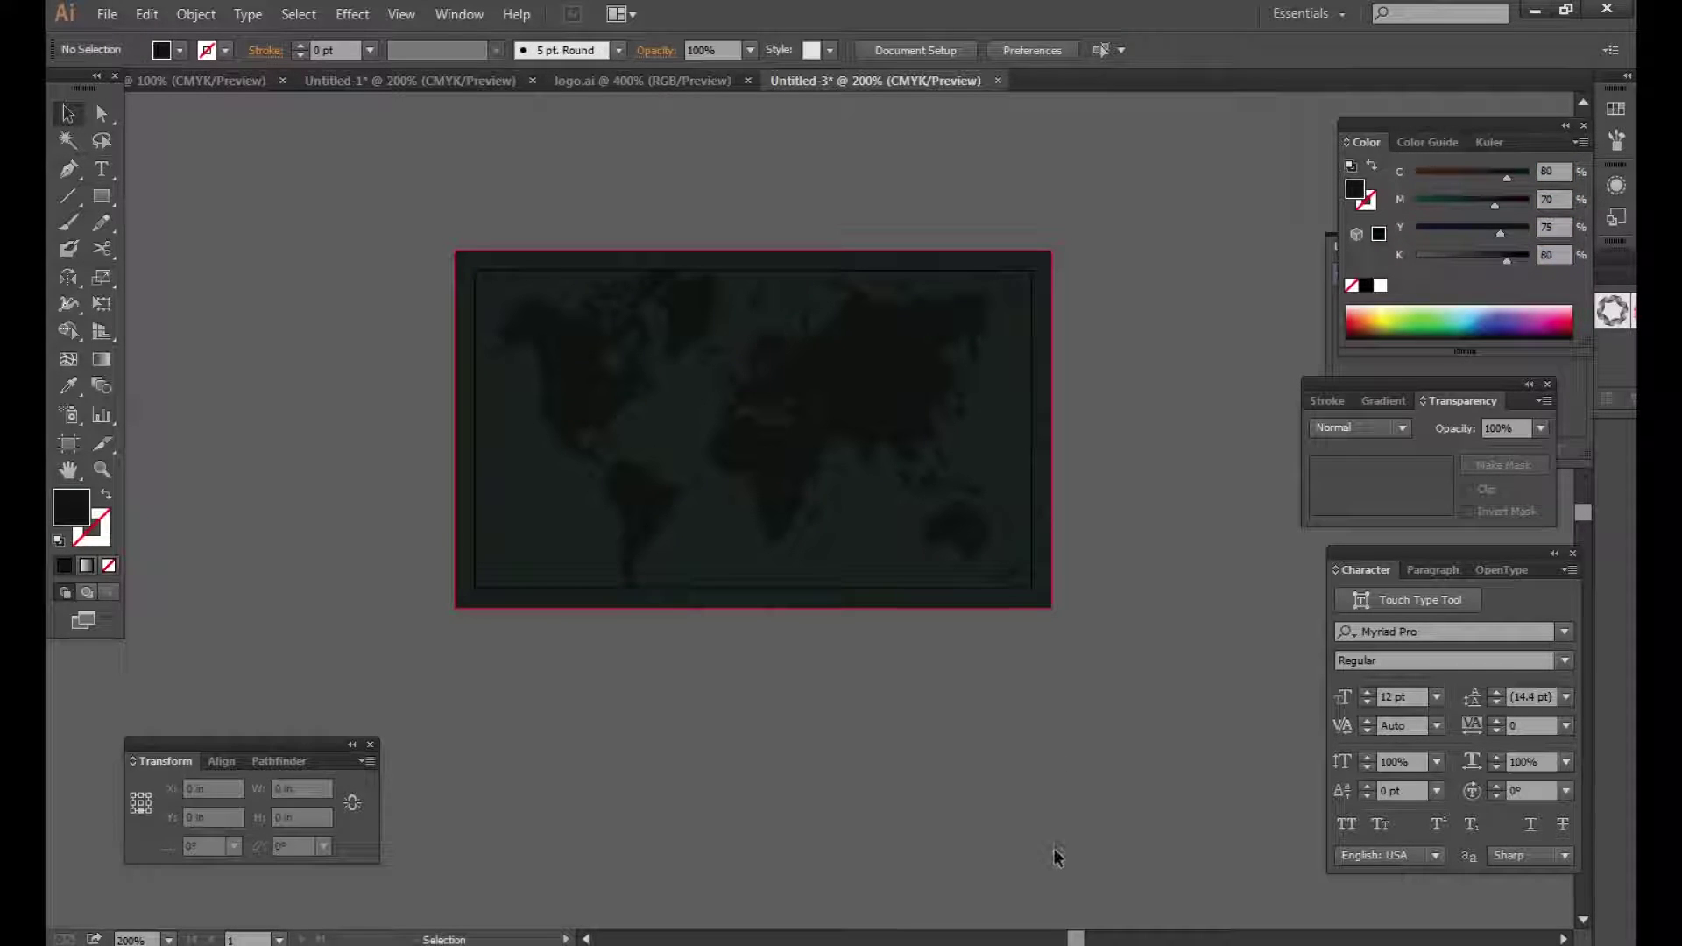
- Make the map's fill fully black at 90% opacity
key(ctrl+plus)
scroll(915, 750, up, 2)
click(1042, 447)
drag(1506, 260, 1531, 261)
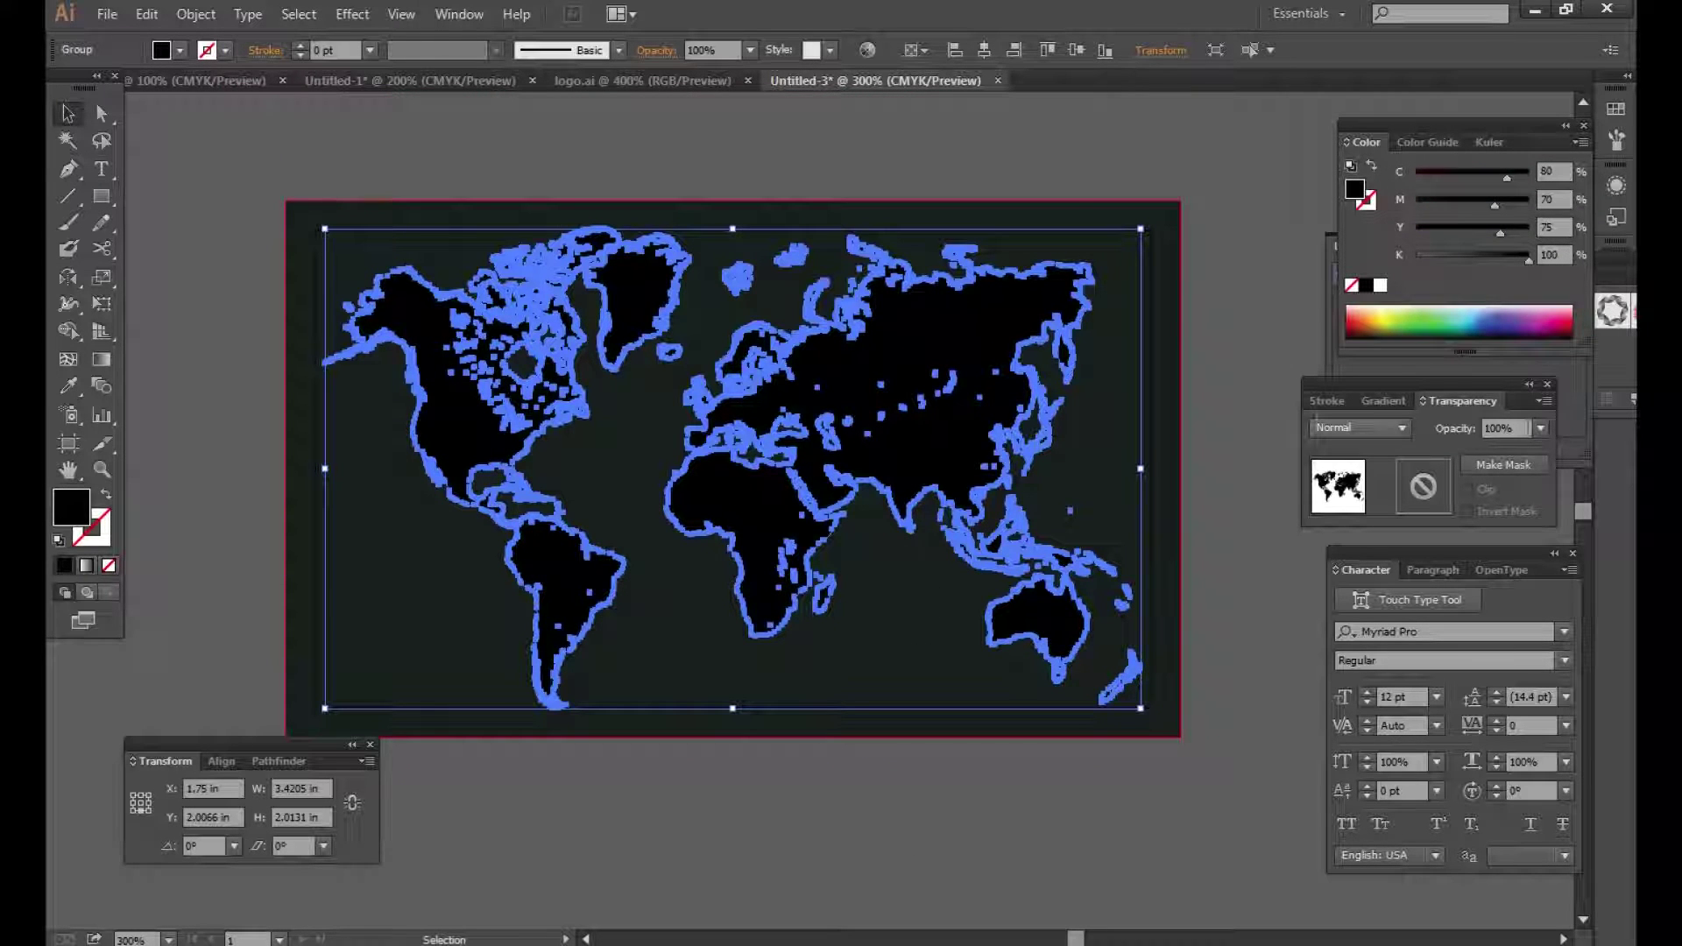
click(1502, 428)
text(90)
key(Return)
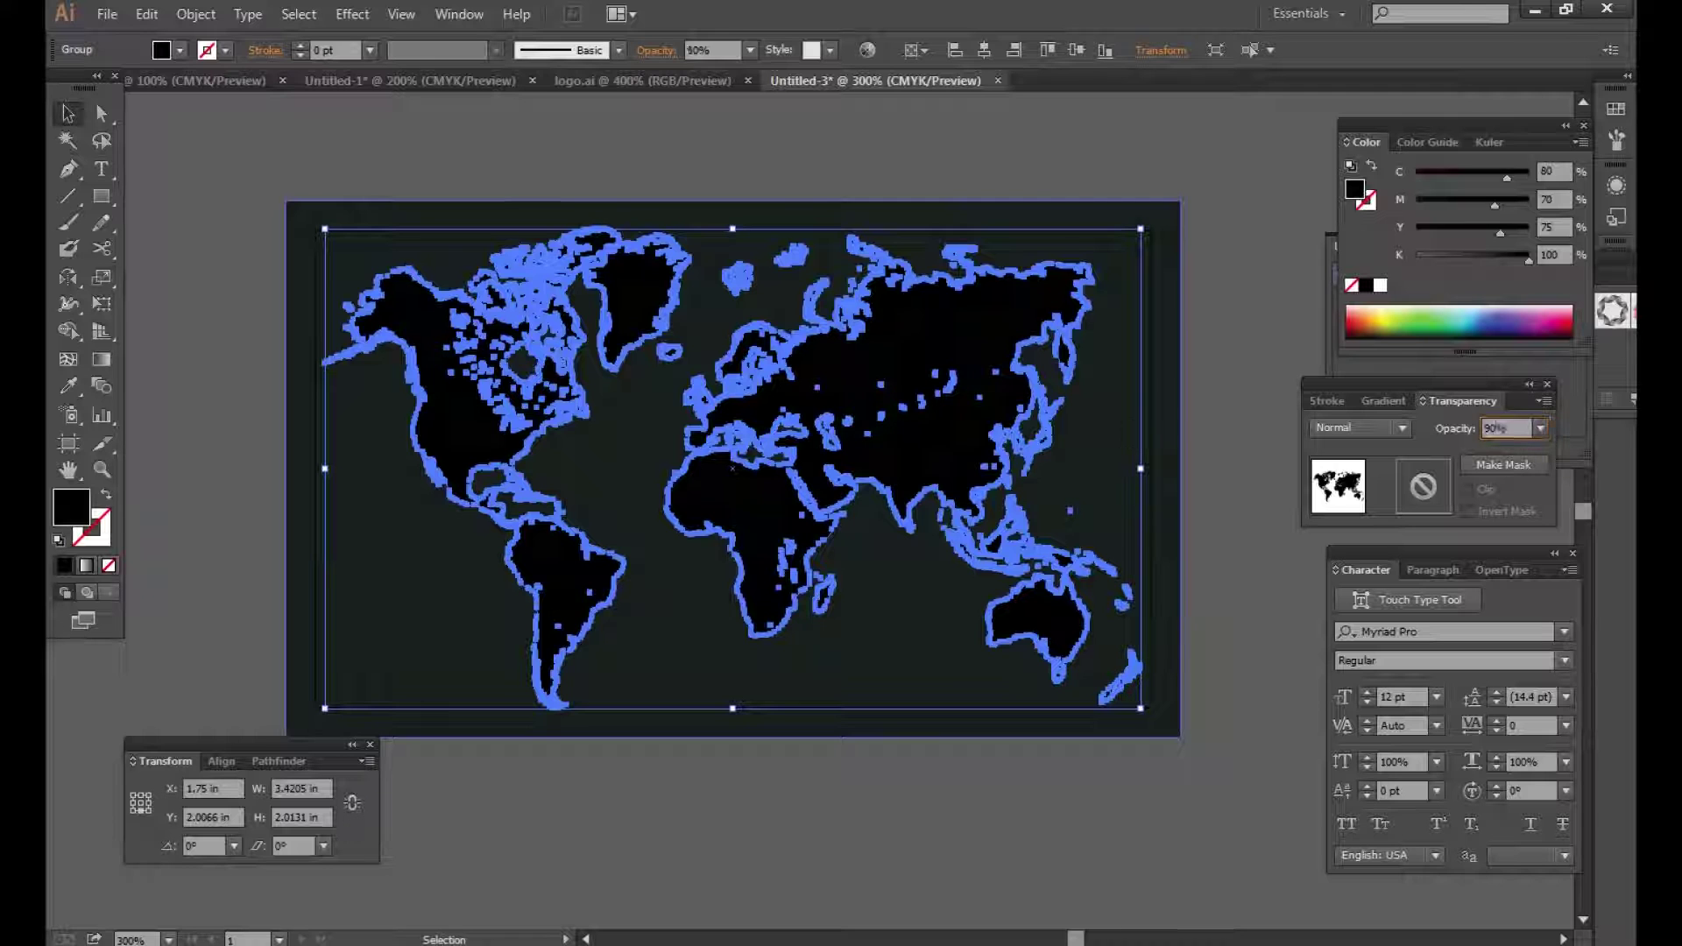
- Lower the map's opacity to 40% and view the whole card
click(1263, 390)
key(ctrl+a)
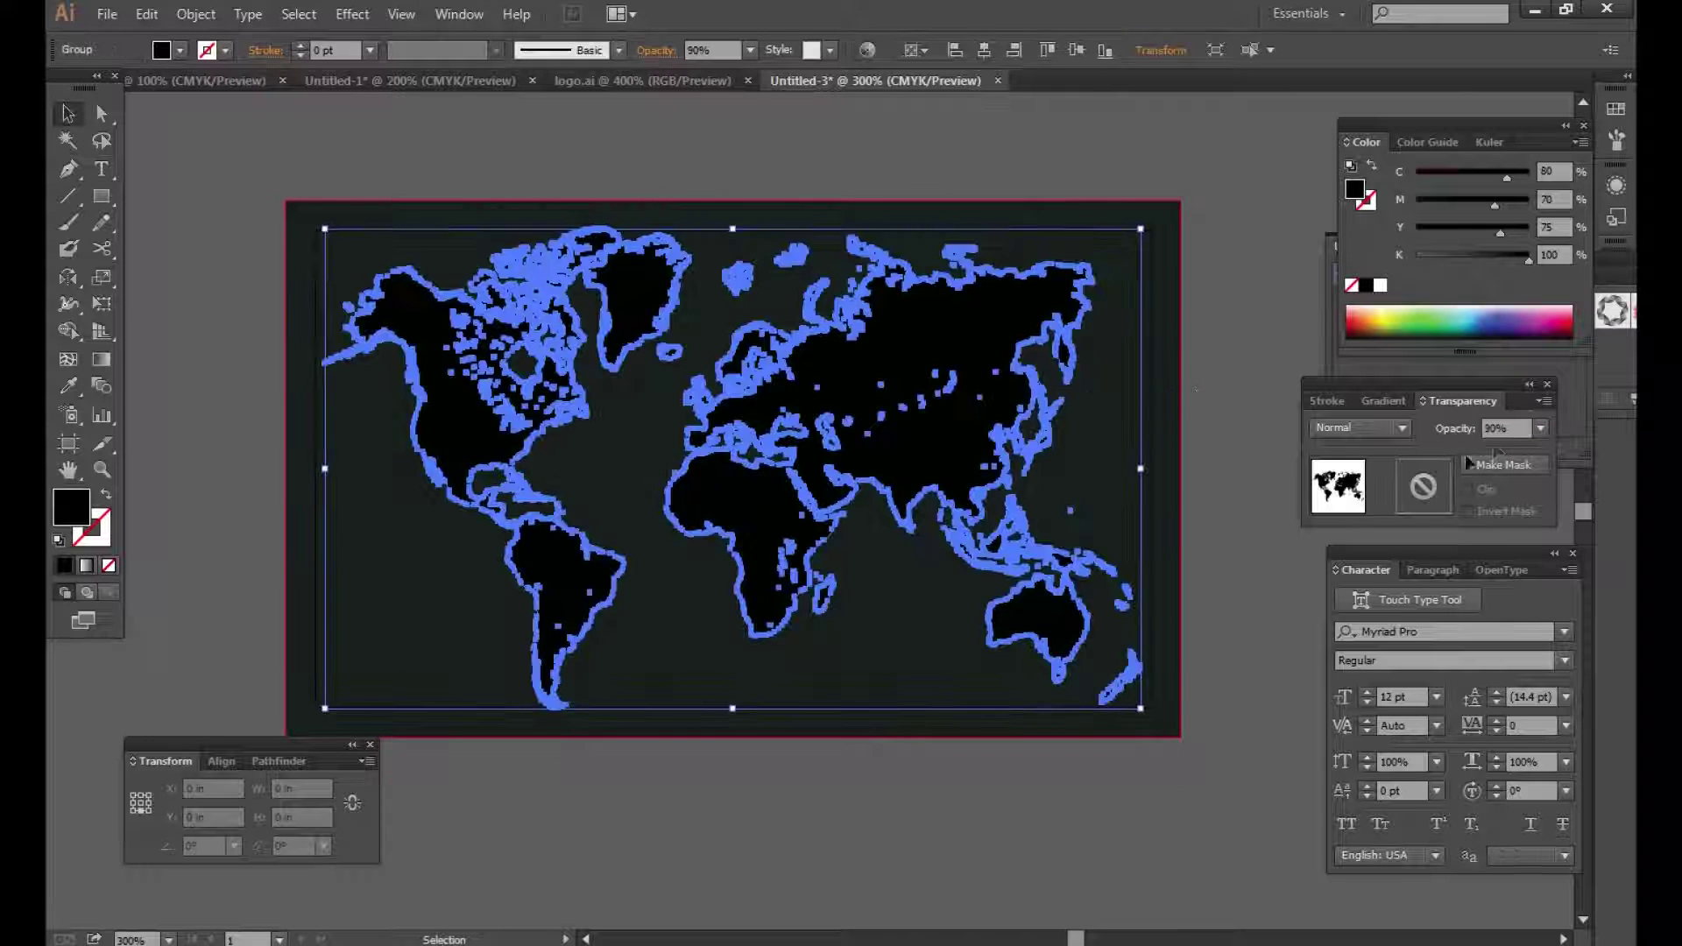
click(1515, 427)
text(50)
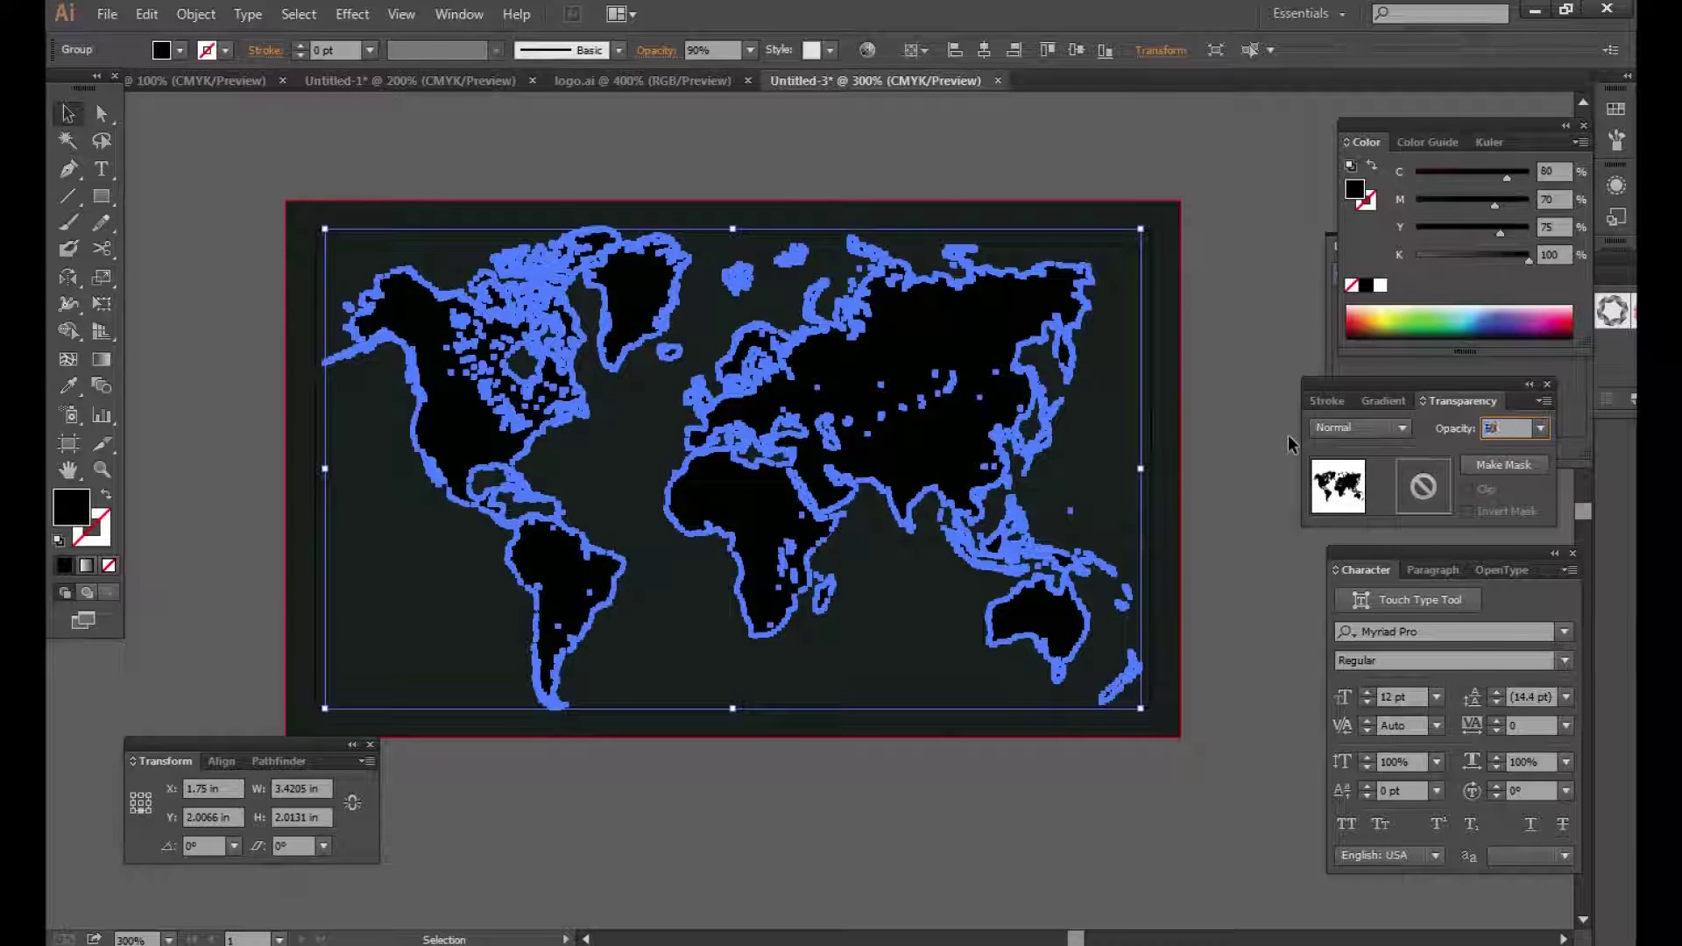
click(1089, 150)
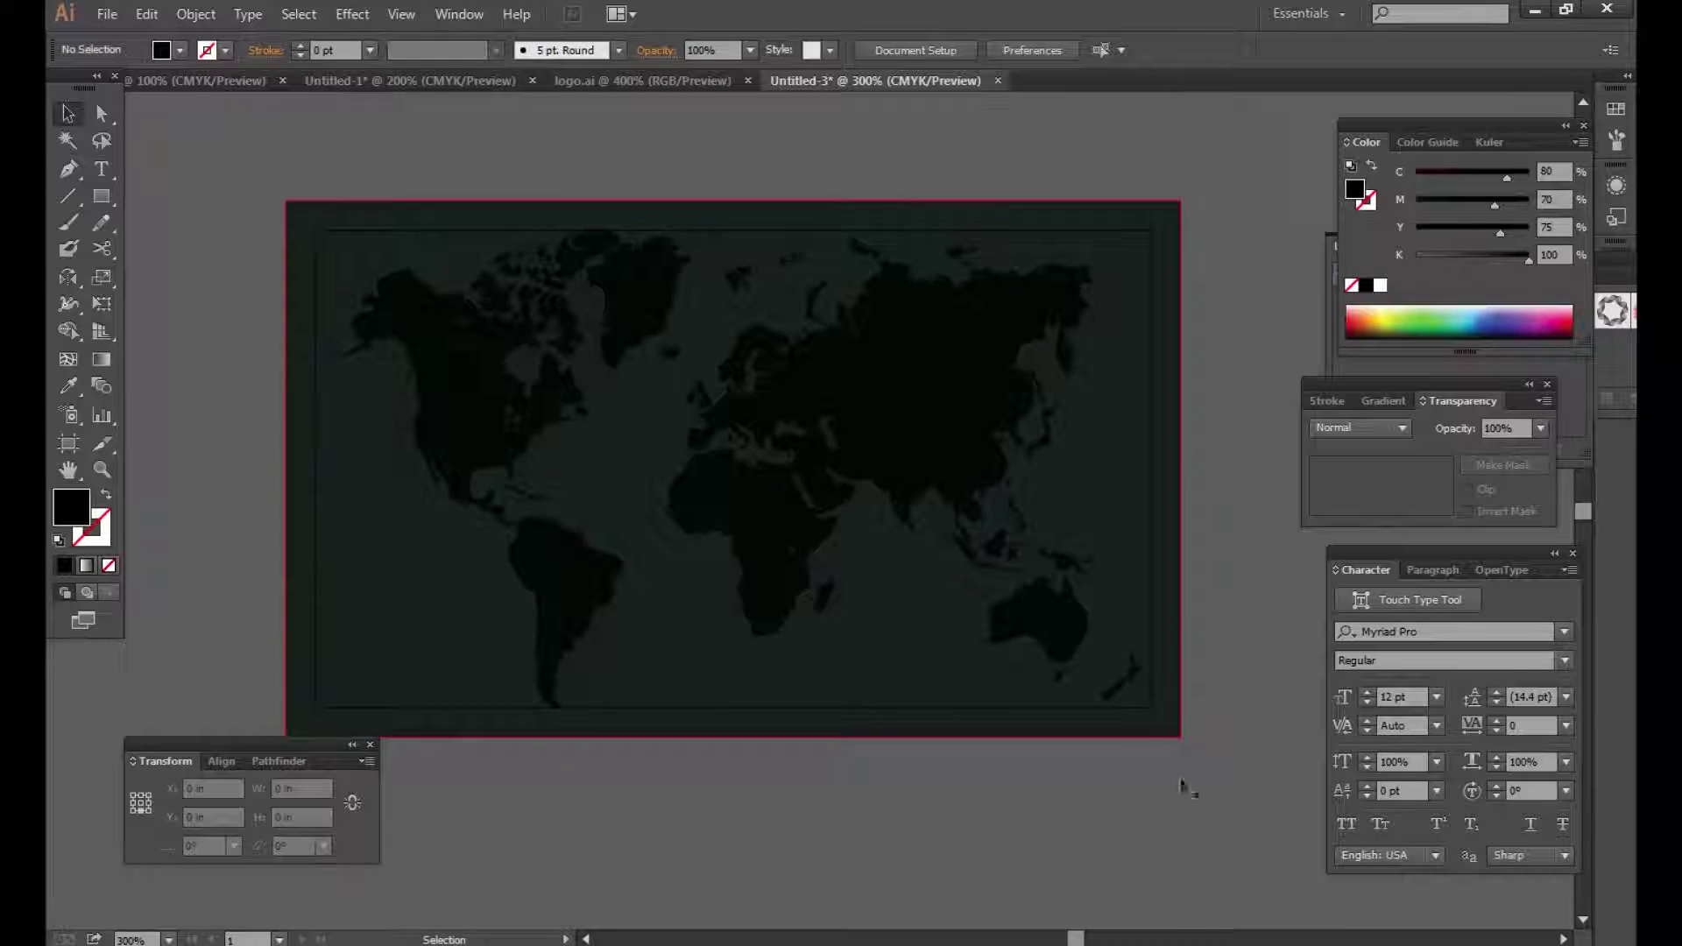
click(968, 550)
click(1519, 429)
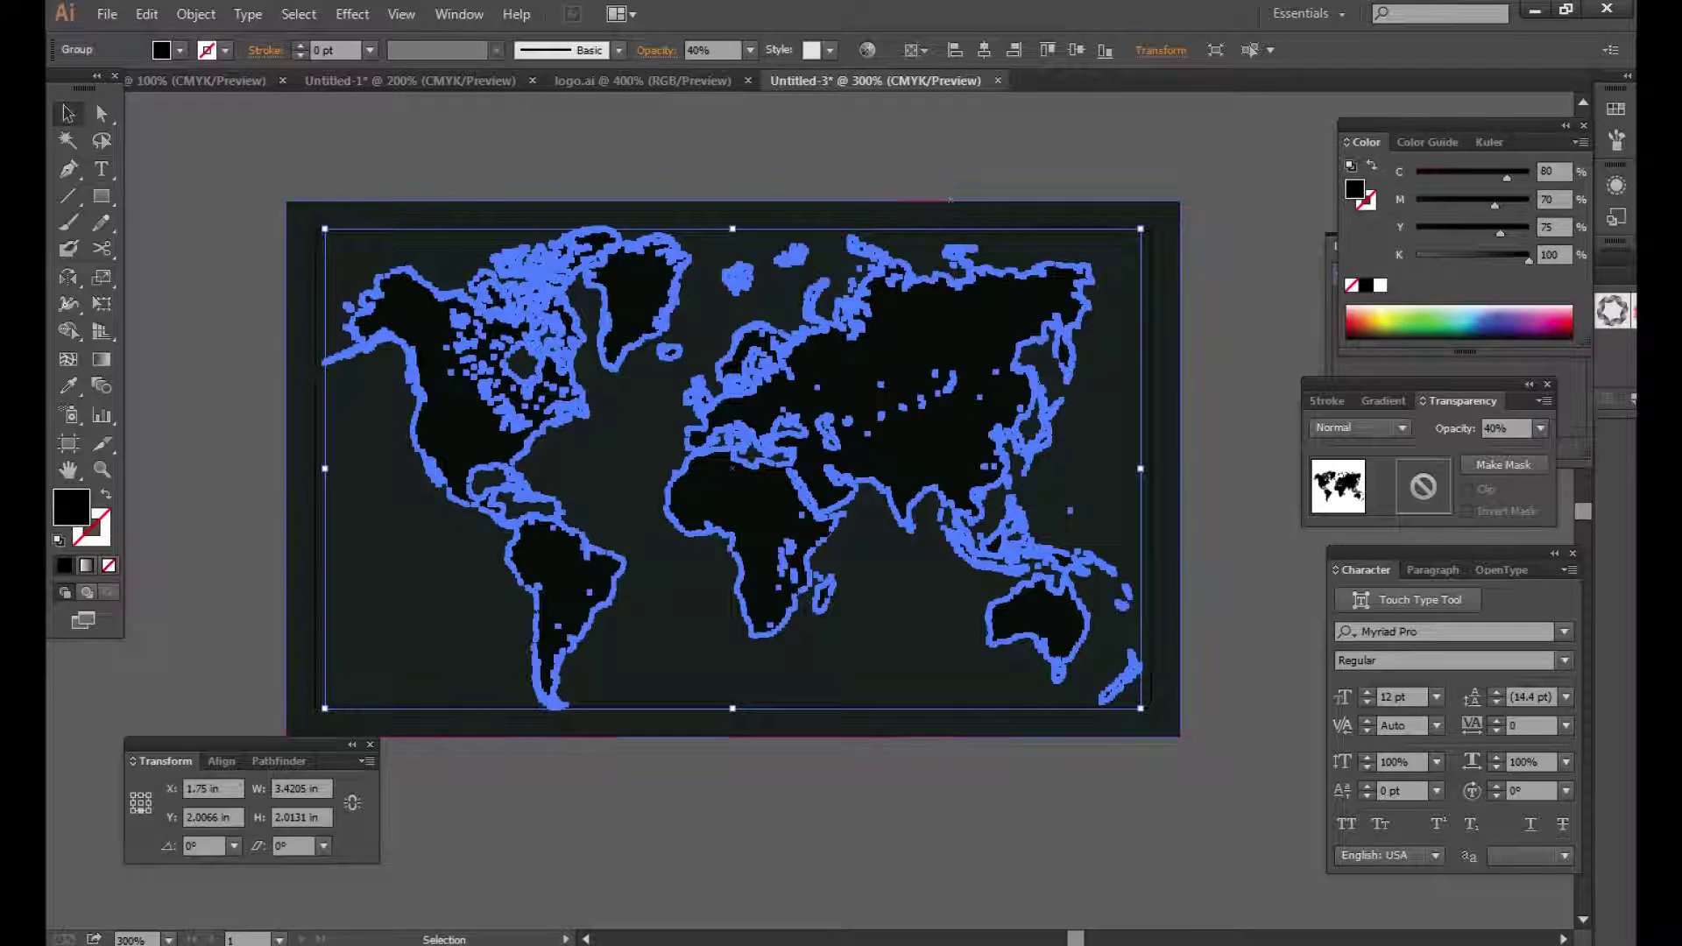
click(1067, 850)
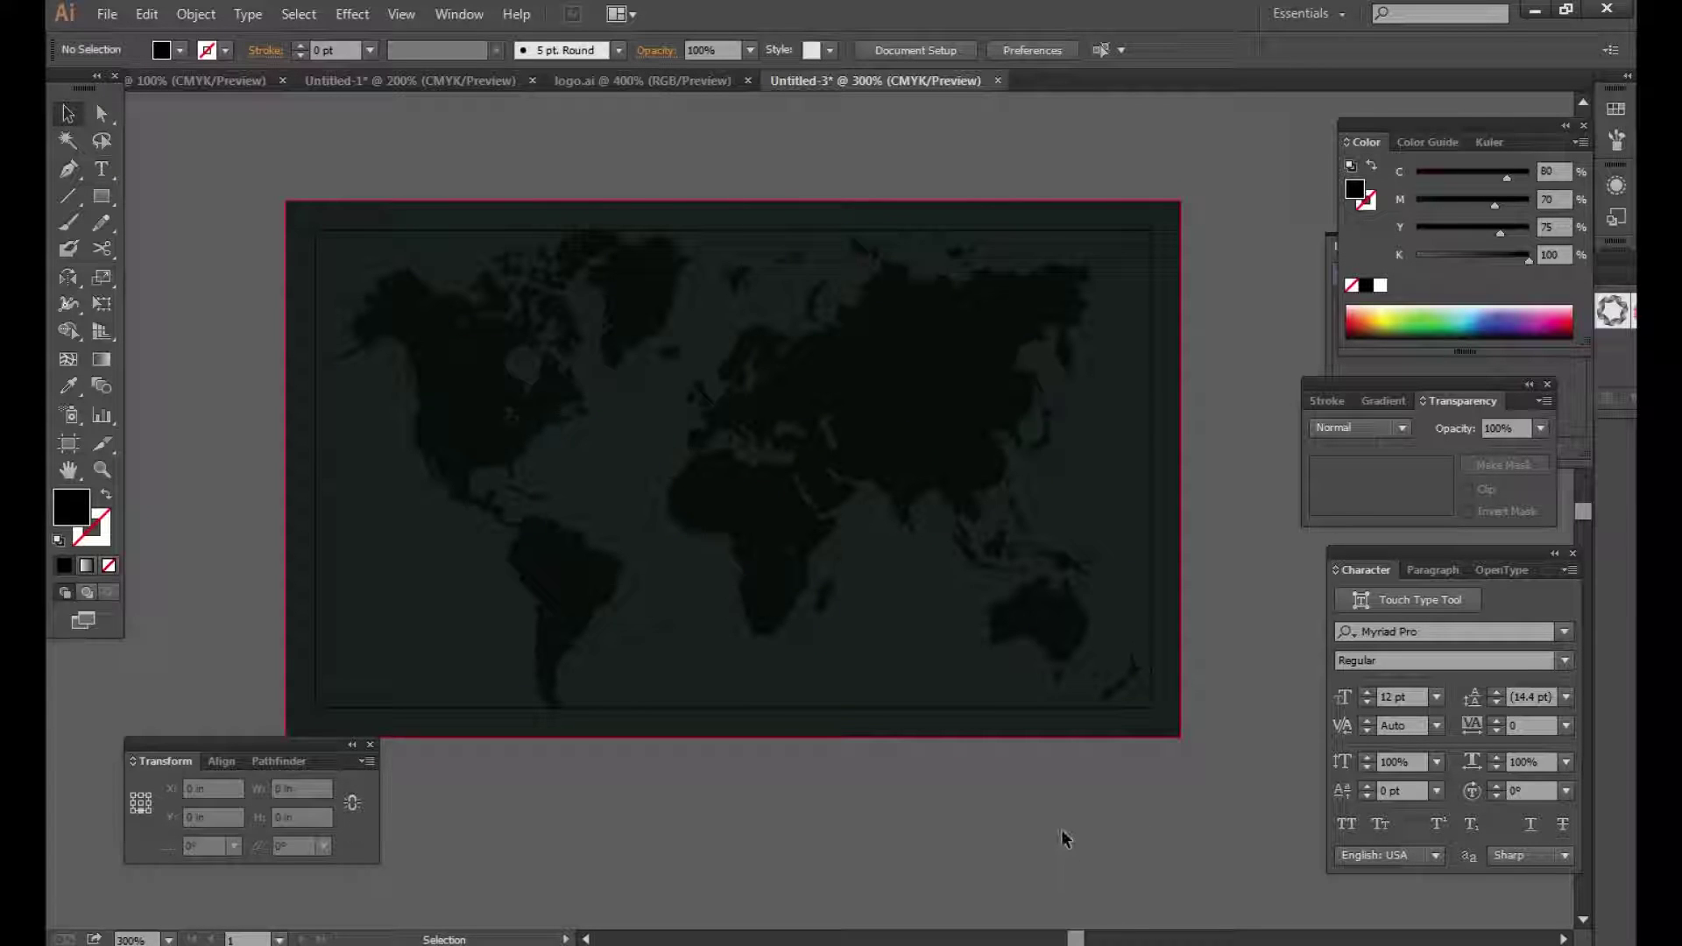
scroll(876, 648, down, 1)
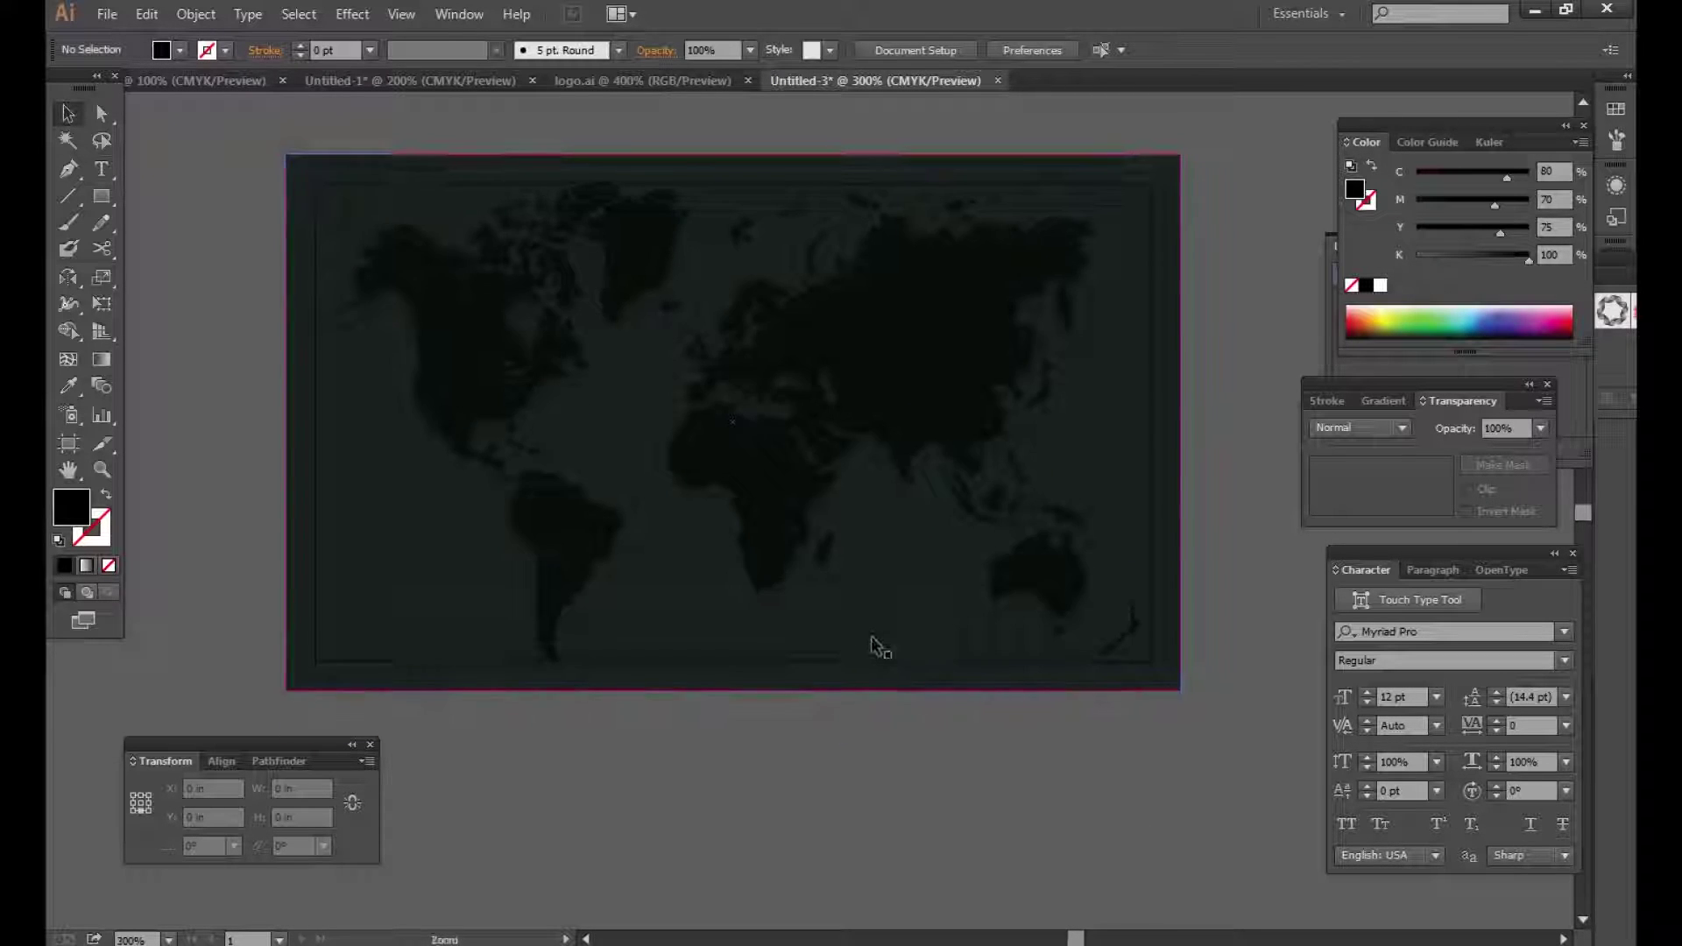
key(ctrl+minus)
mouse_move(102, 196)
mouse_down()
mouse_move(257, 250)
mouse_move(618, 499)
mouse_move(712, 516)
mouse_move(696, 517)
mouse_up()
- Draw a large rounded rectangle with rounder corners, about 3.34 × 1.86 in
click(232, 221)
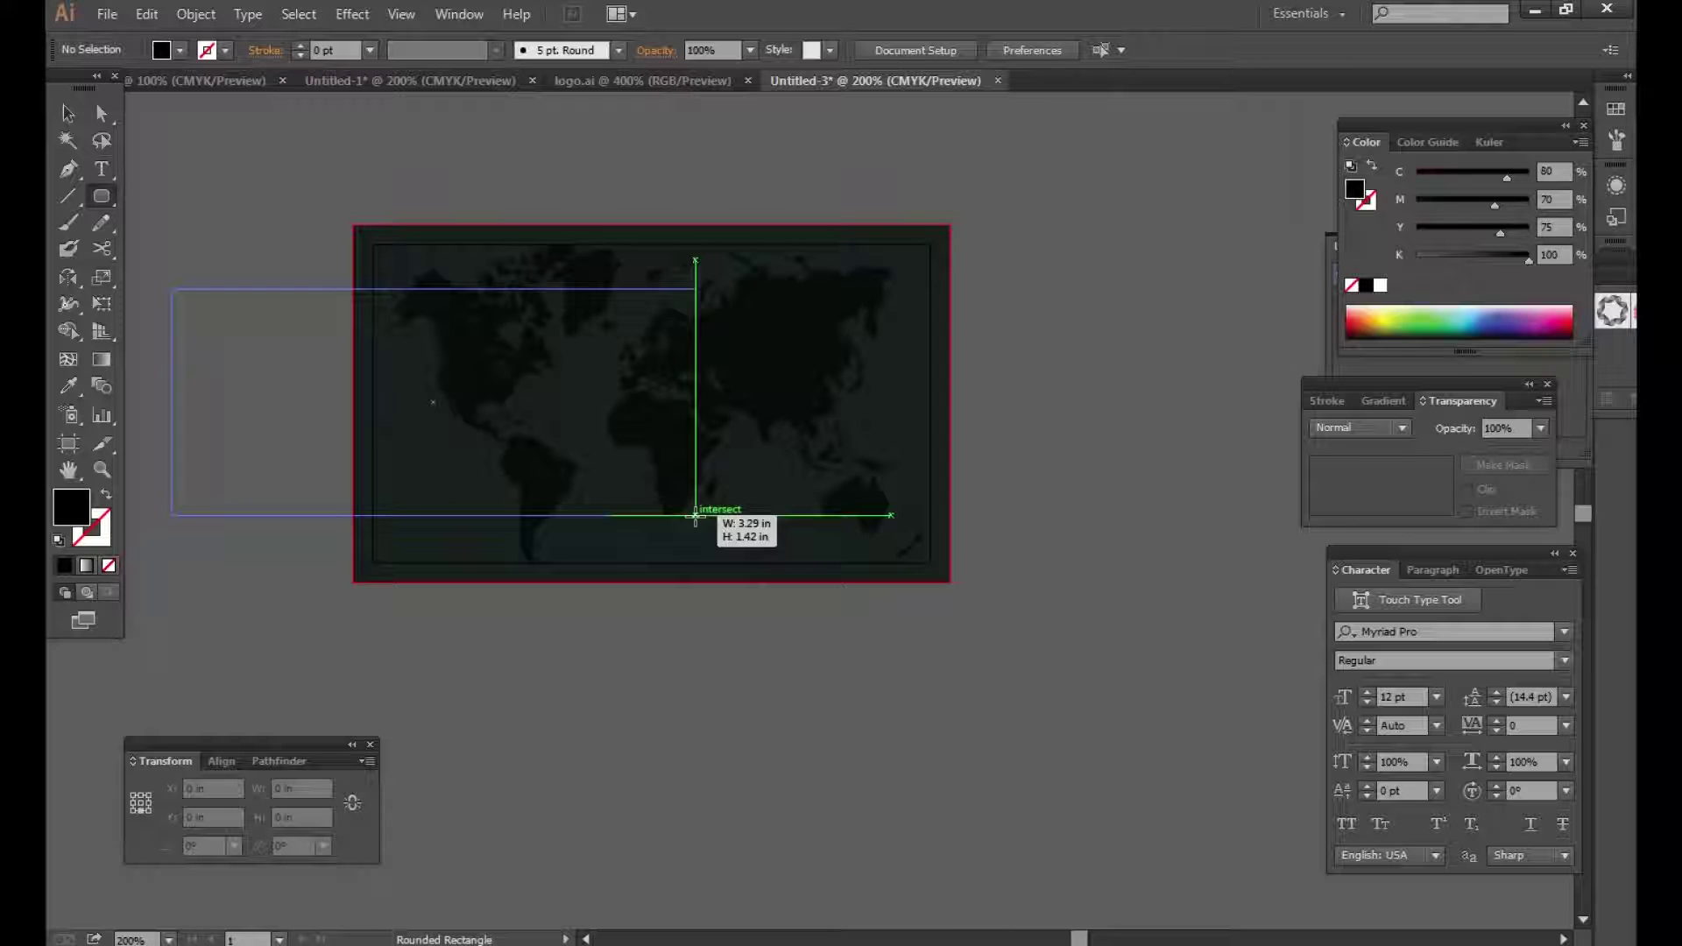
key(Up)
key(Up)
key(Up)
drag(695, 517, 700, 516)
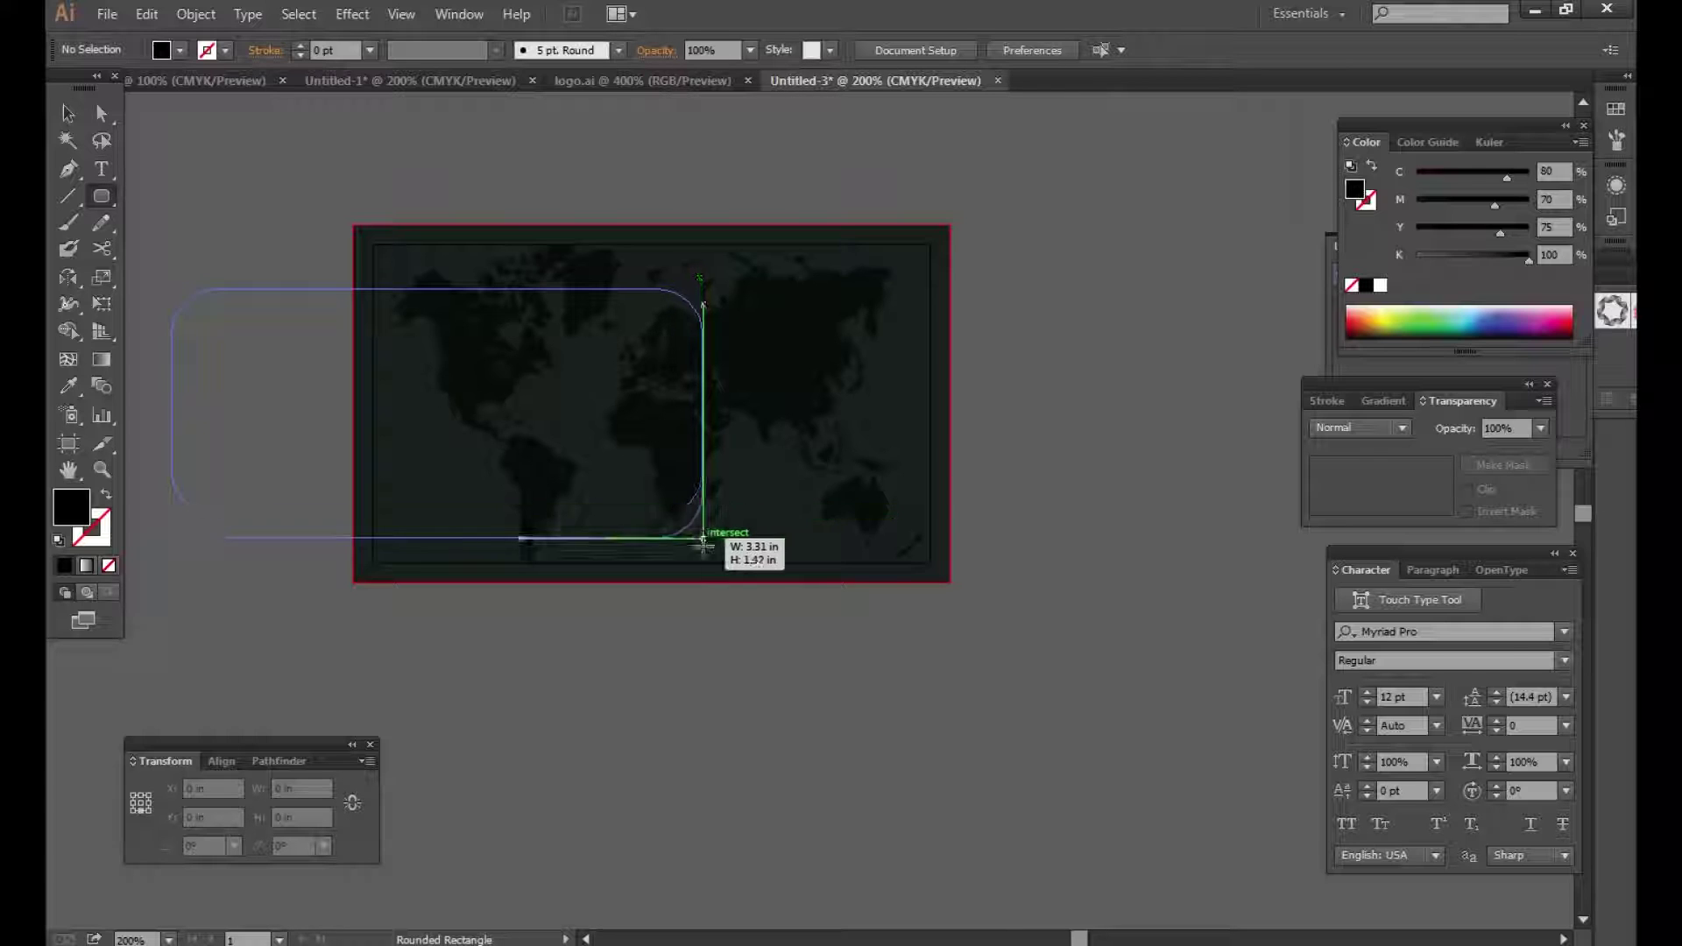
drag(699, 516, 703, 553)
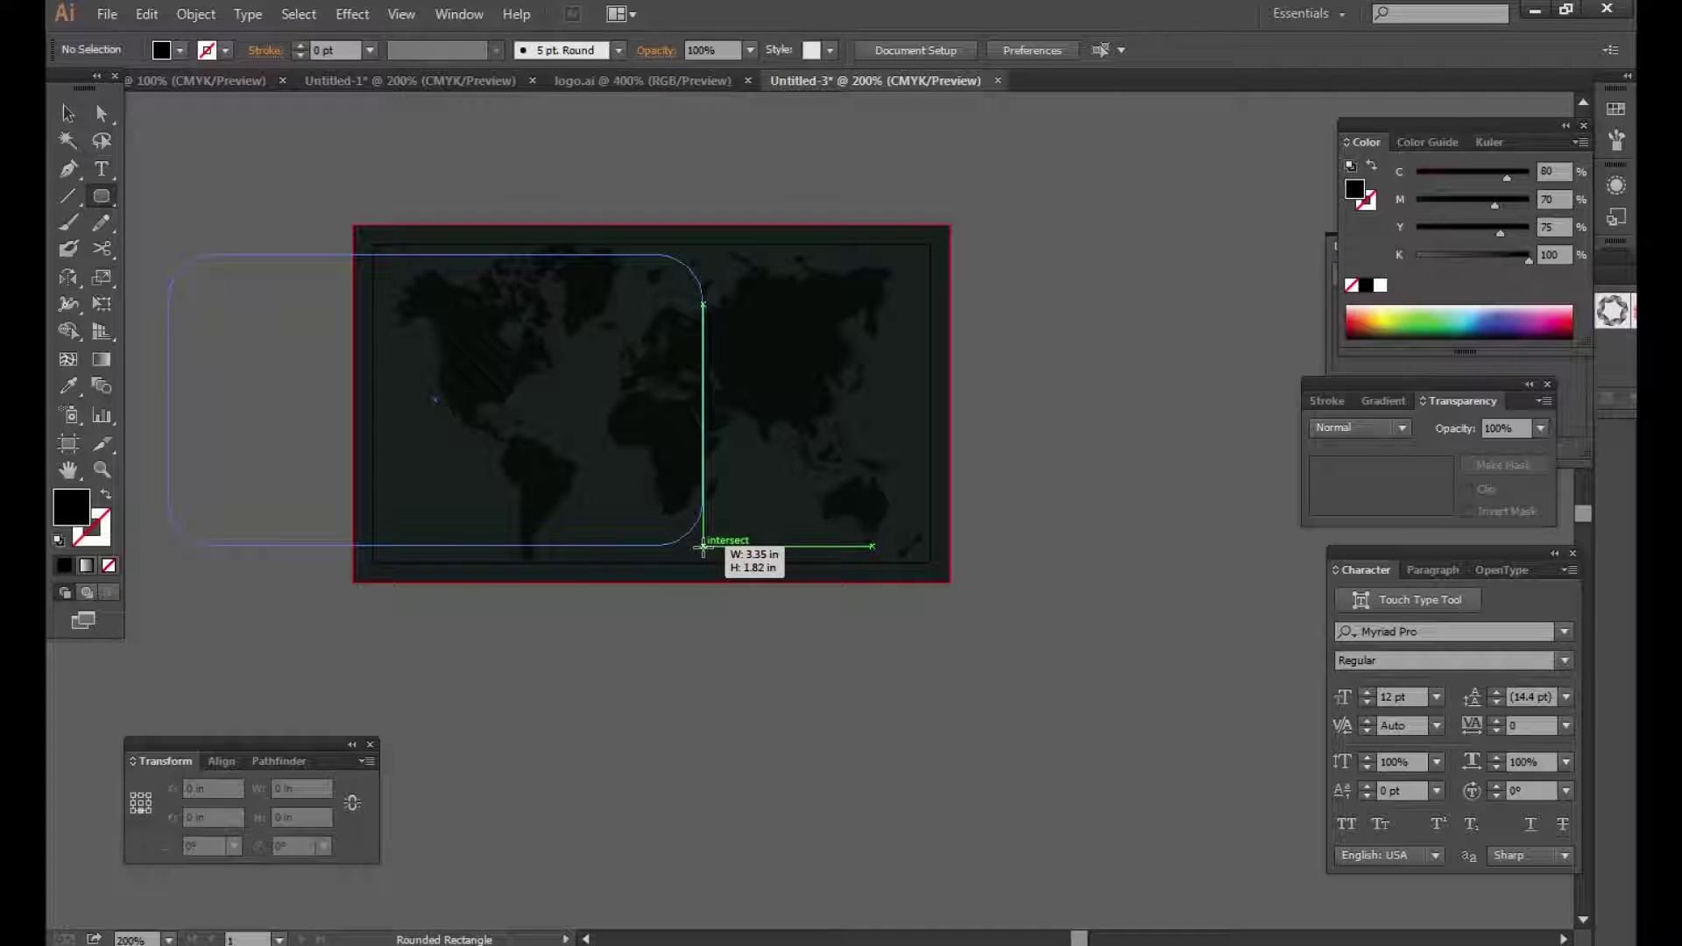
drag(703, 552, 705, 553)
key(v)
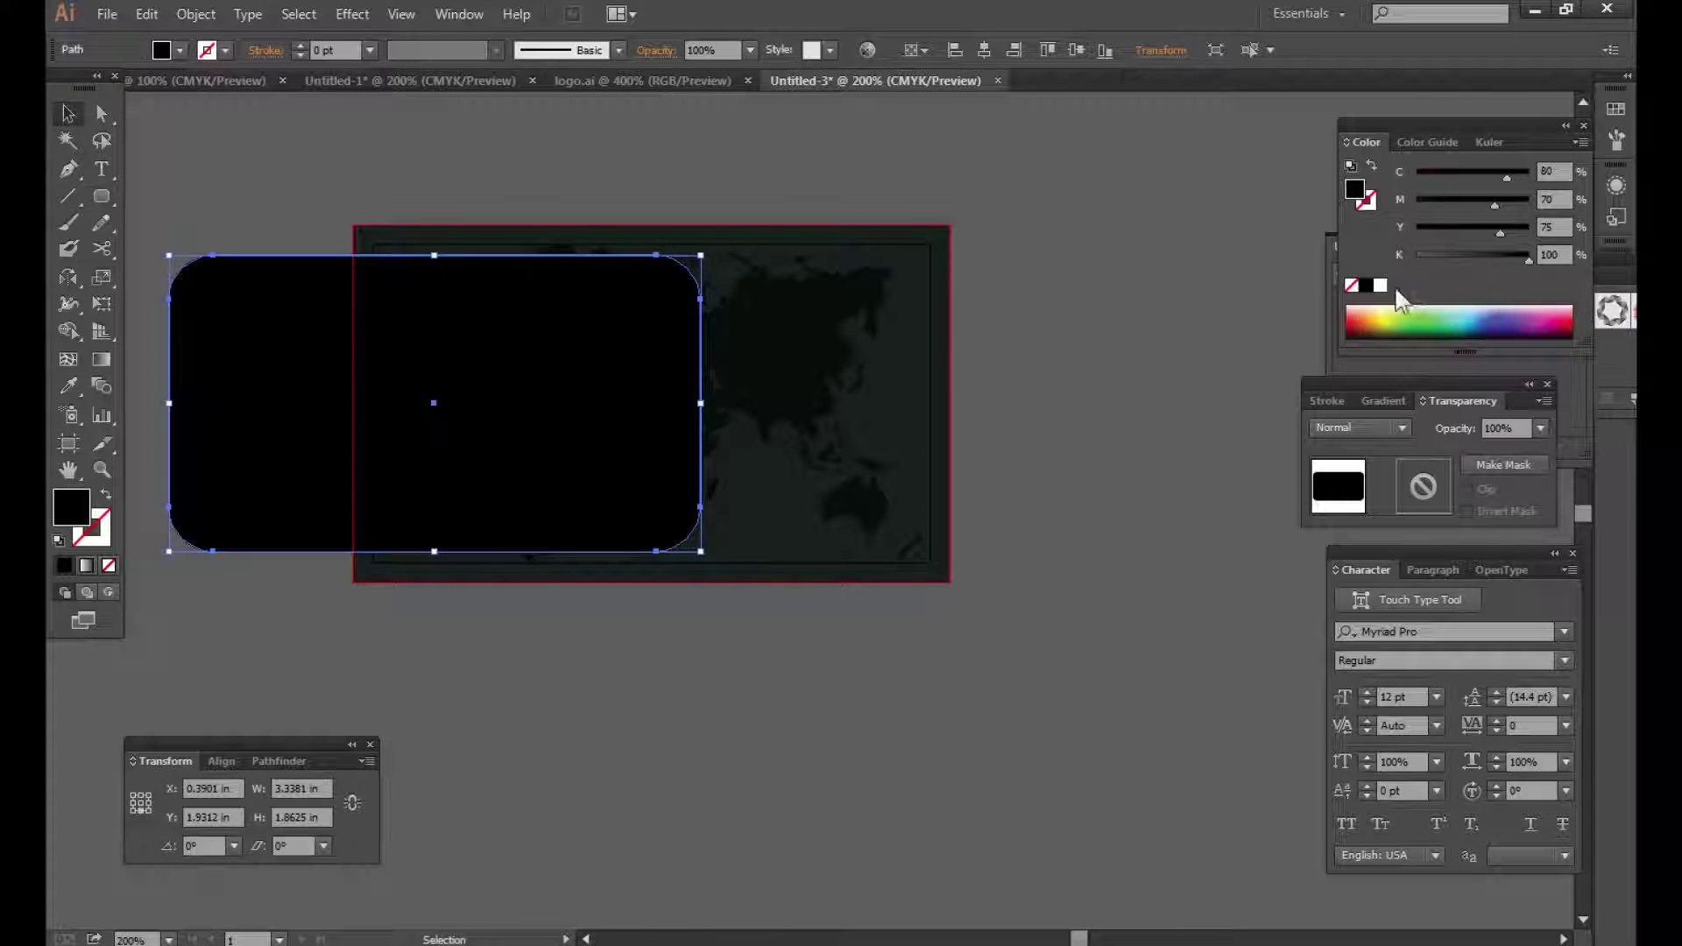
- Fill the rounded rectangle white and move it over the card's left half
click(1380, 285)
click(1194, 439)
drag(526, 398, 427, 396)
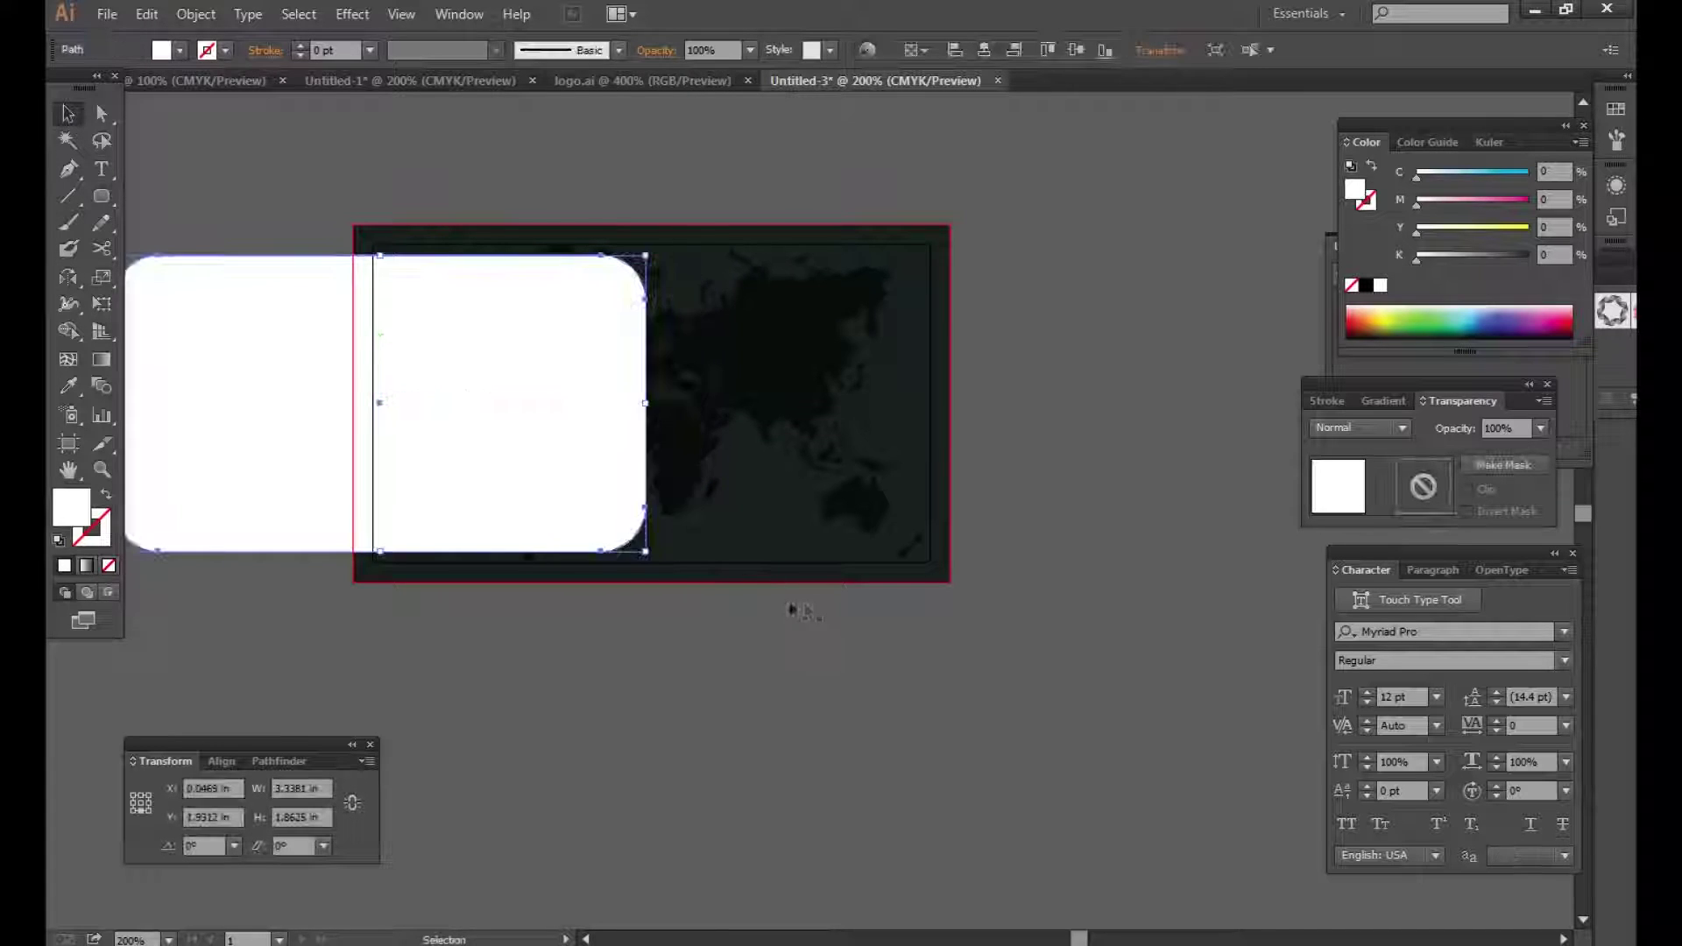
drag(880, 613, 932, 618)
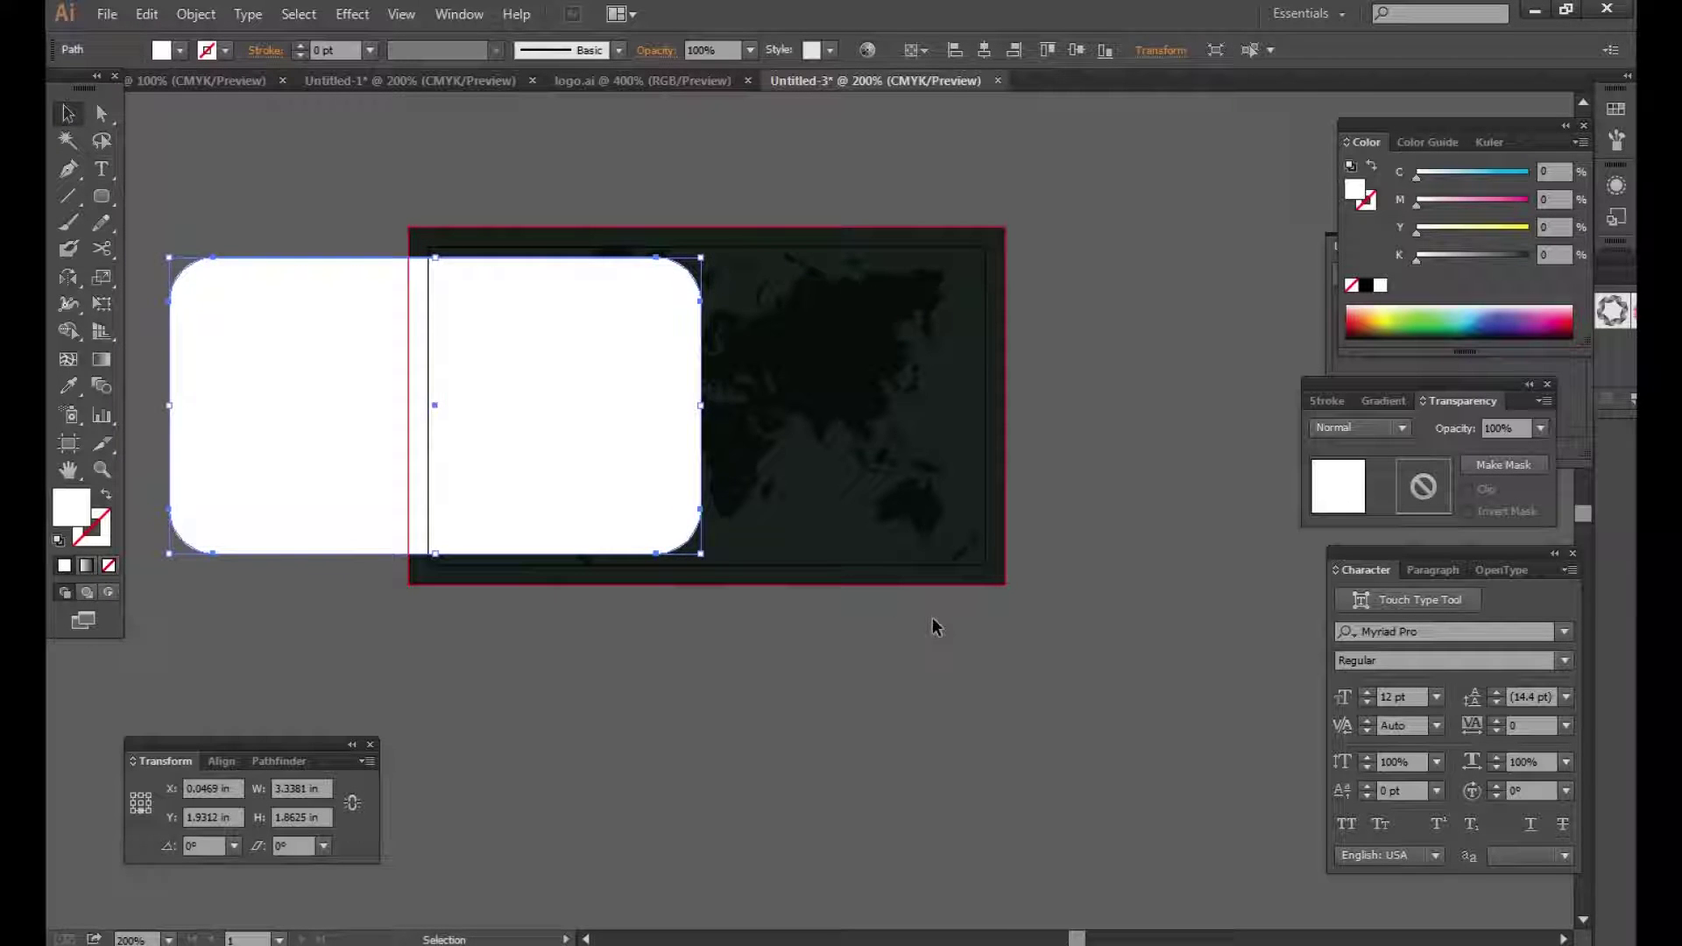
drag(872, 635, 932, 637)
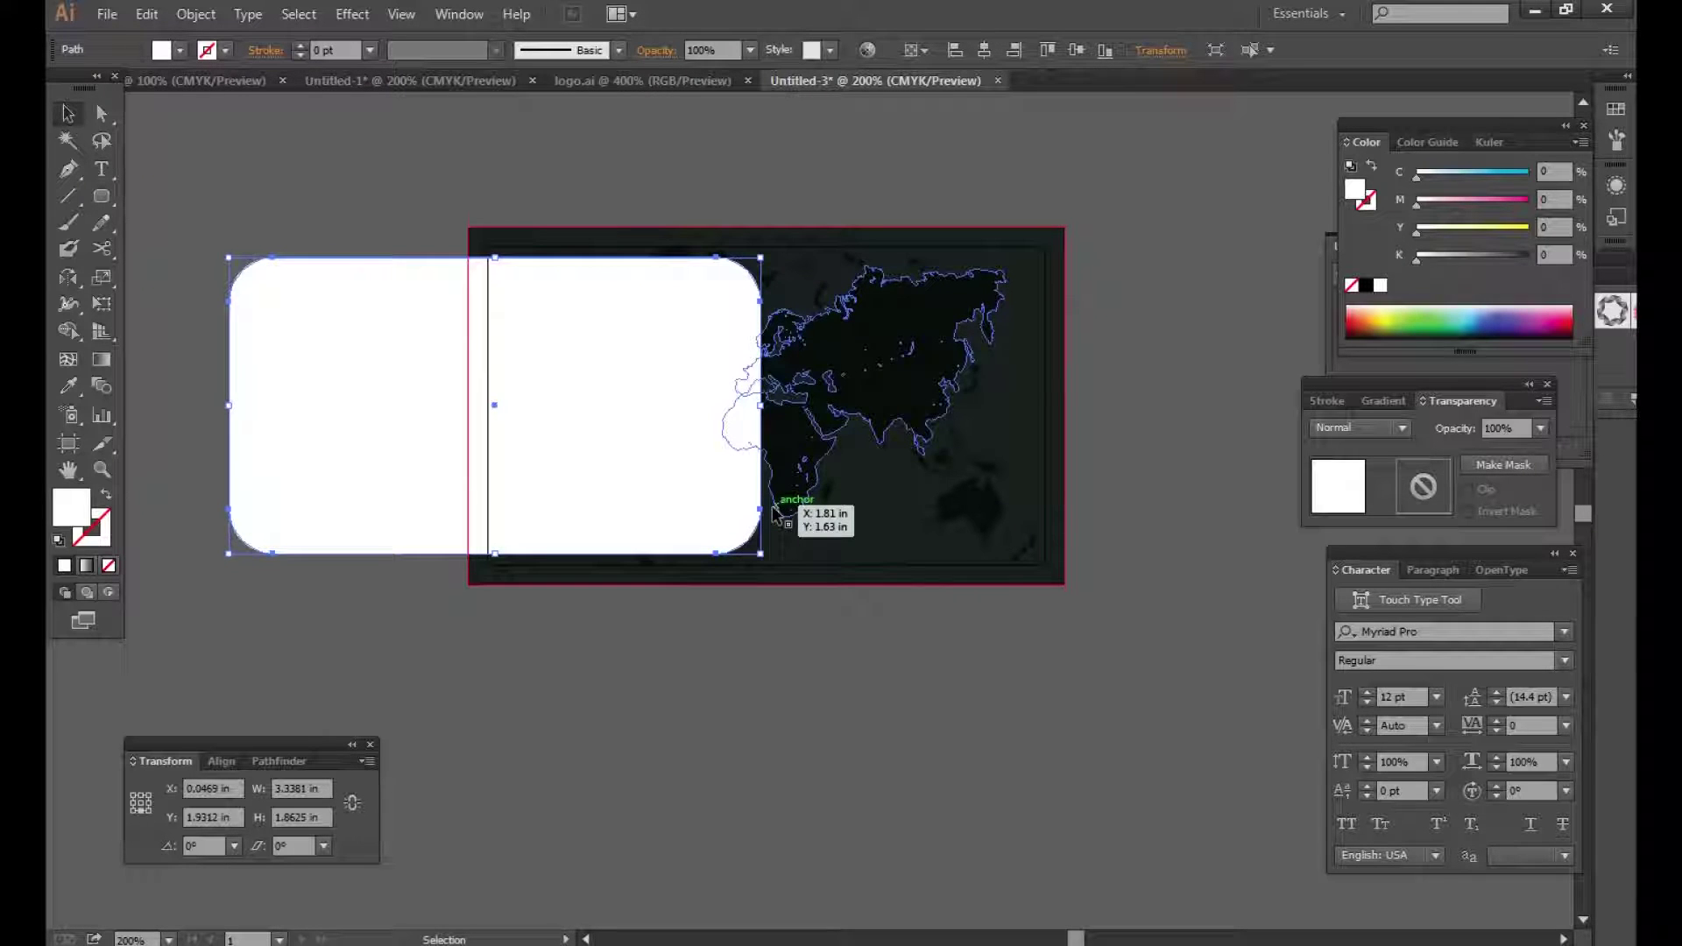
drag(983, 582, 578, 483)
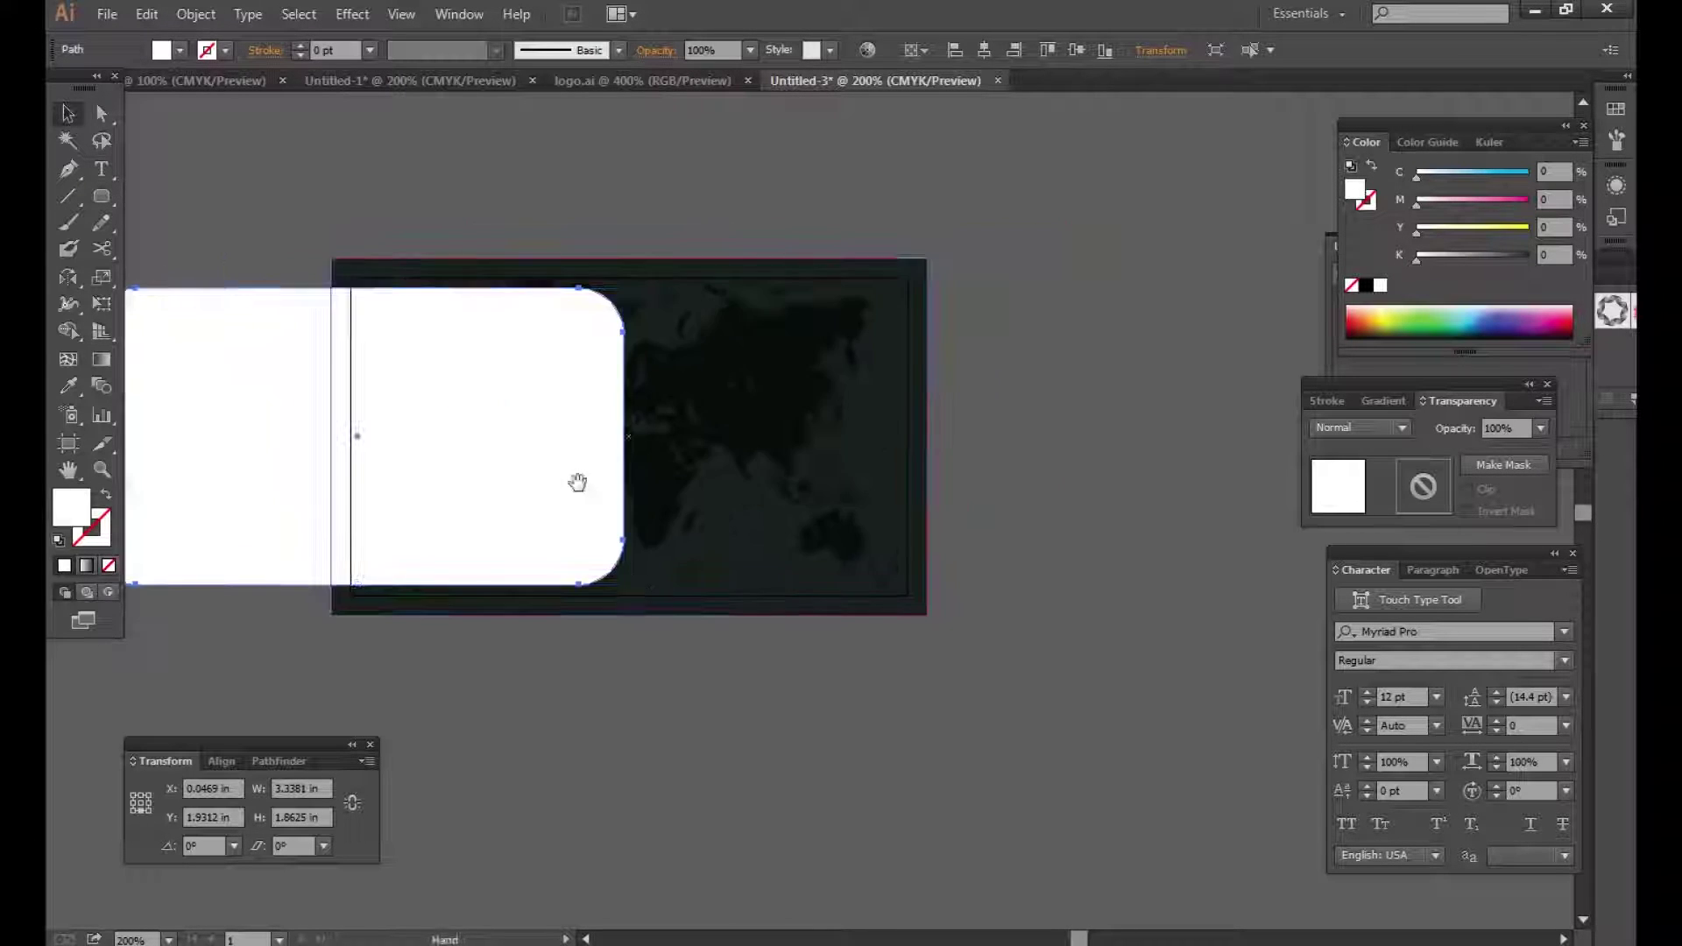
- Paste a copy of the background rectangle in front and bring it to the front
click(979, 401)
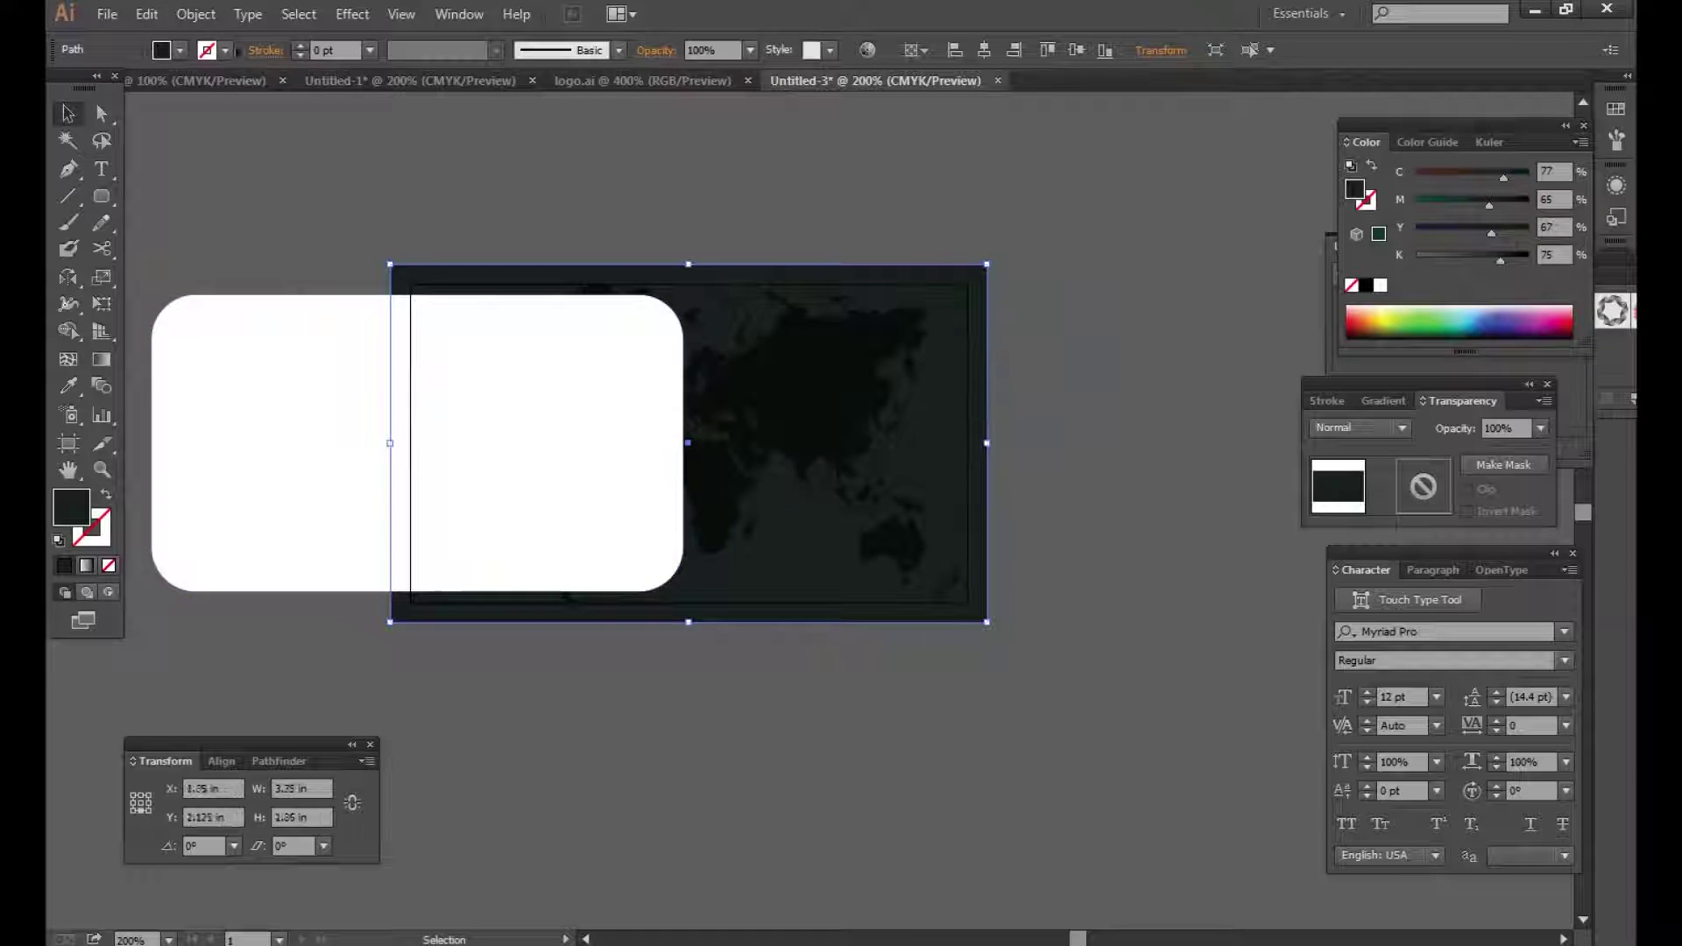
click(146, 14)
click(177, 123)
click(147, 14)
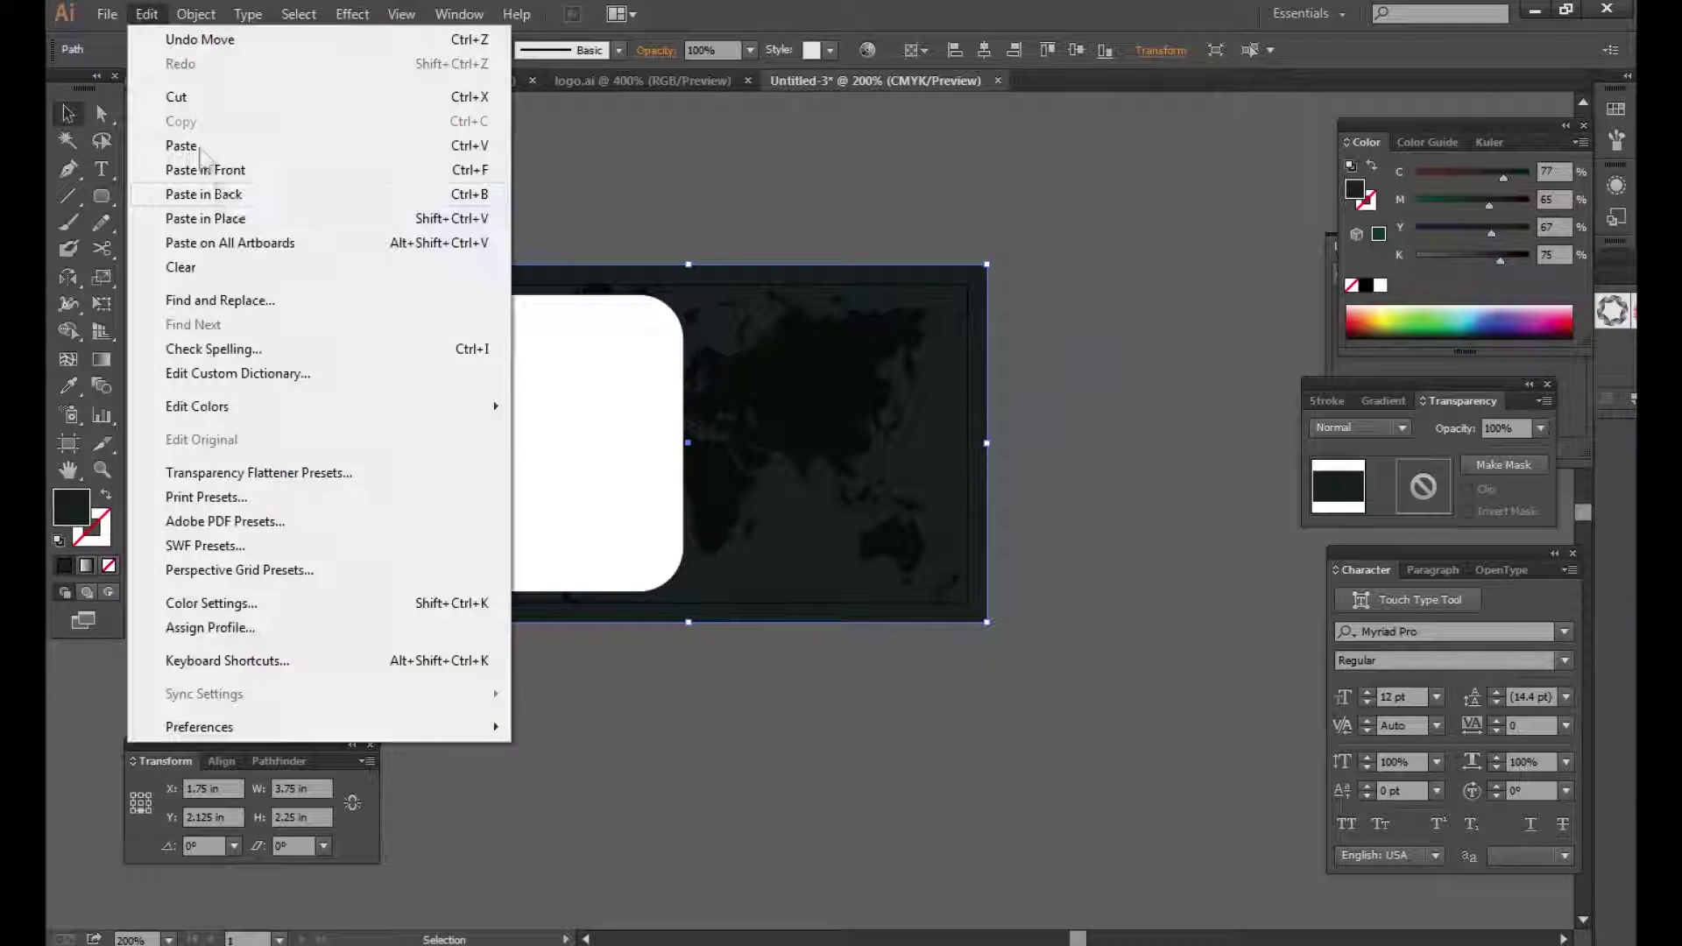
click(215, 169)
right_click(969, 383)
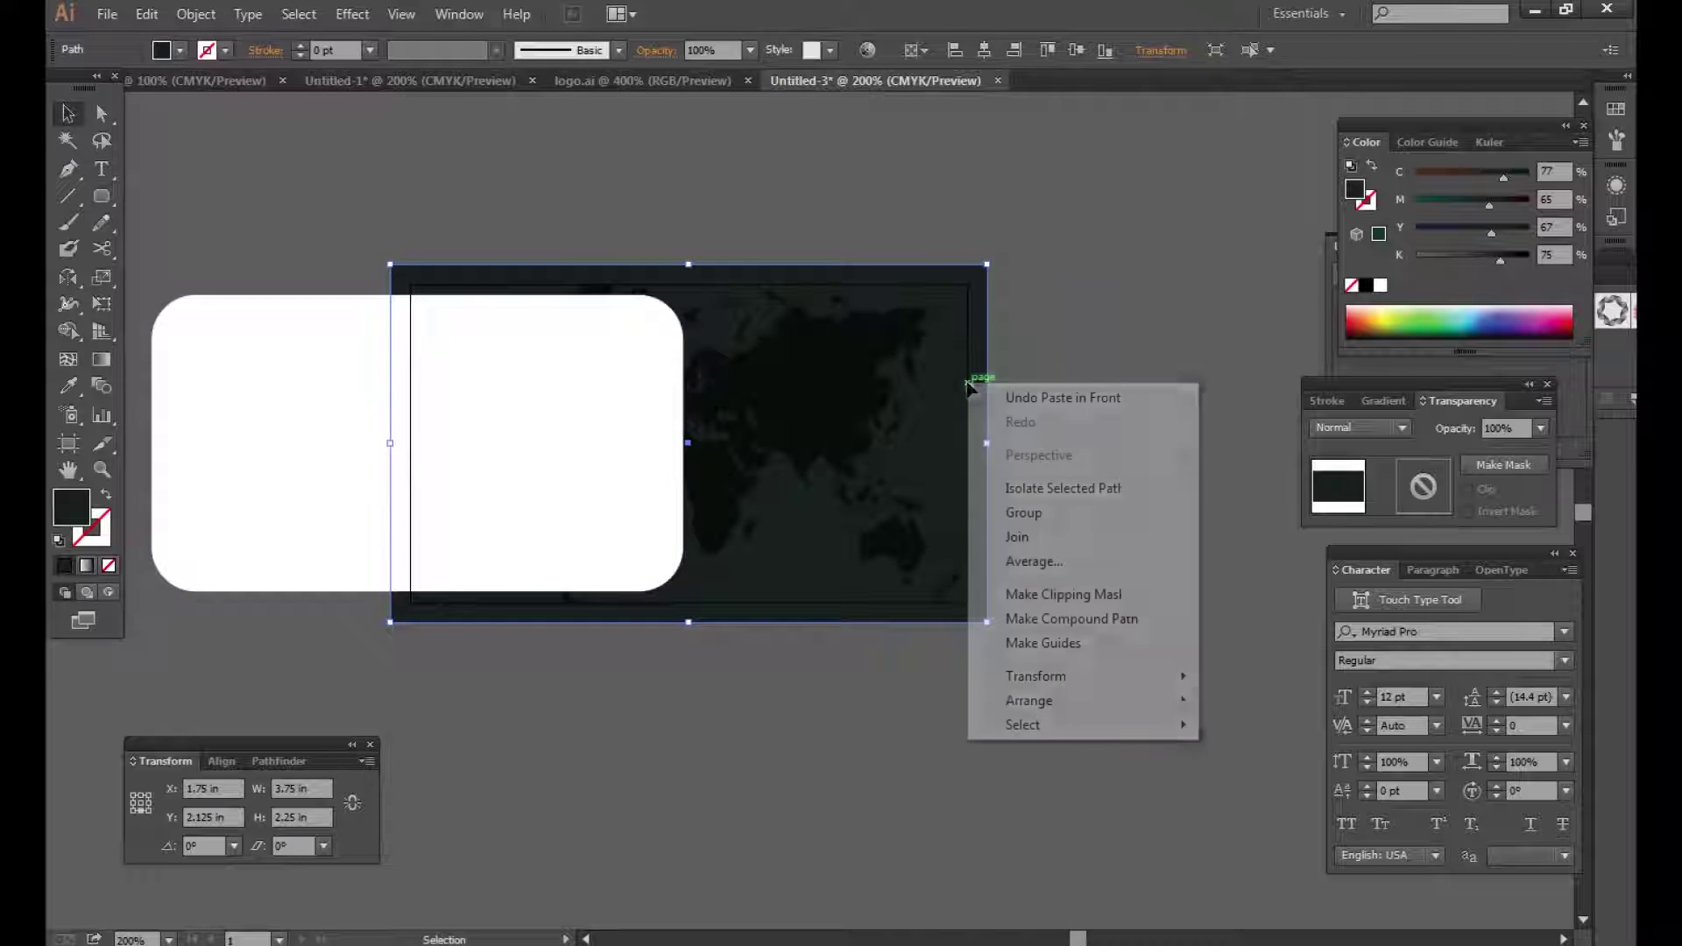
click(1267, 697)
- Intersect the copy with the white rounded shape, bring the result forward and fill it white
shift+click(300, 421)
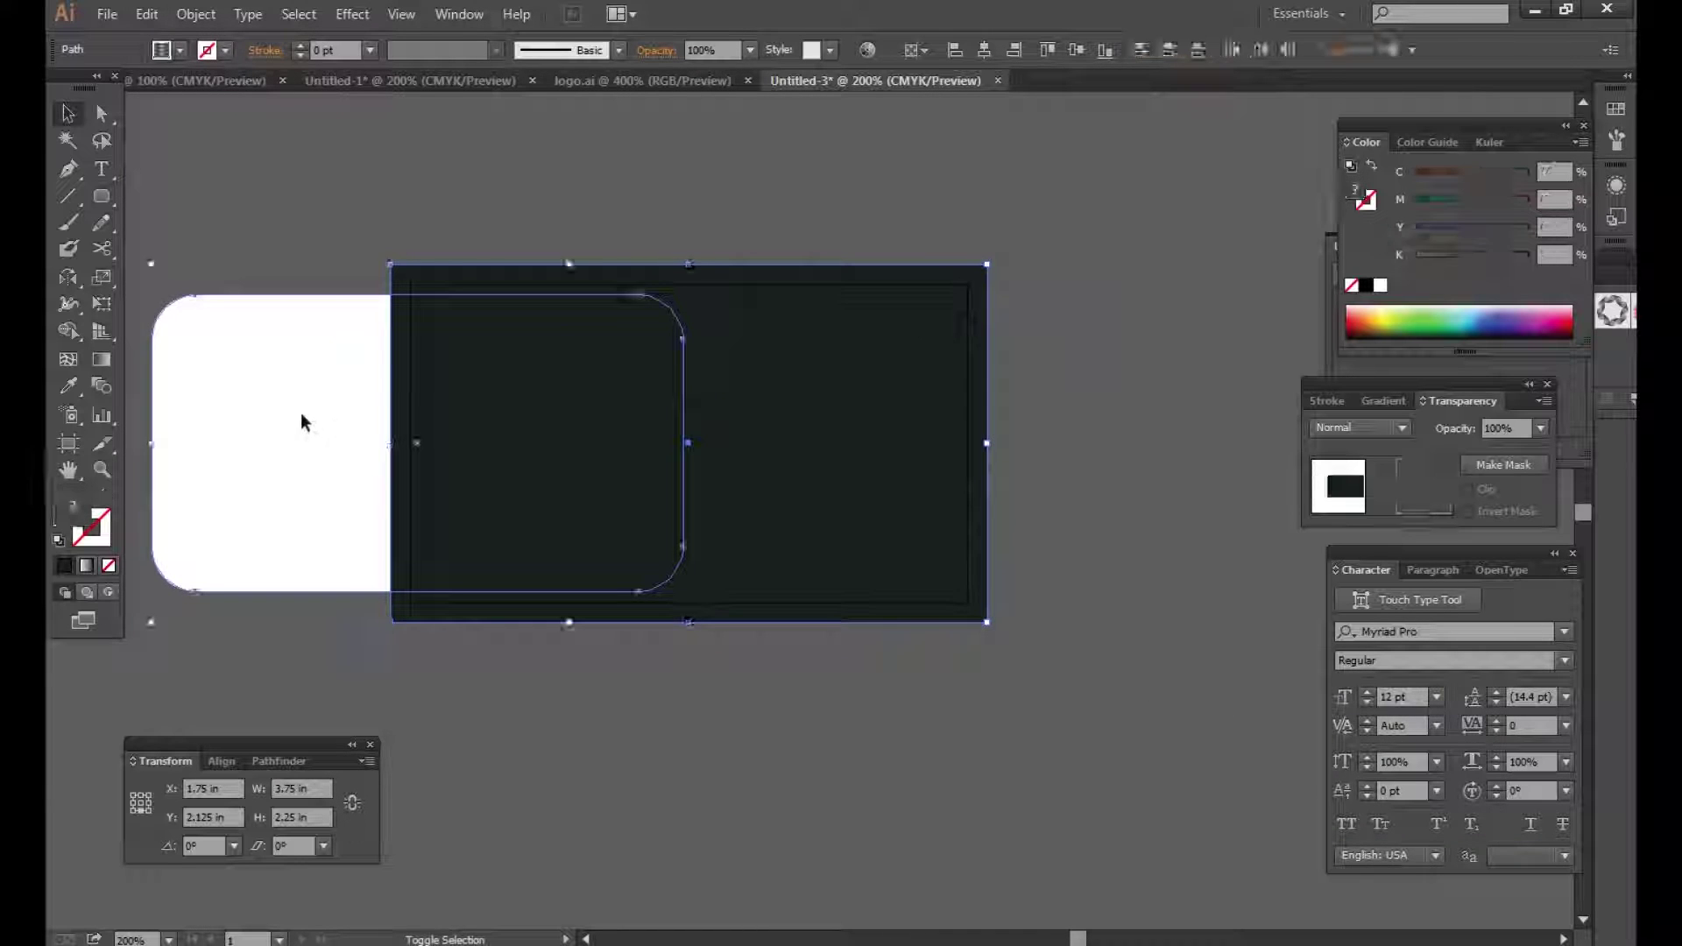
click(262, 761)
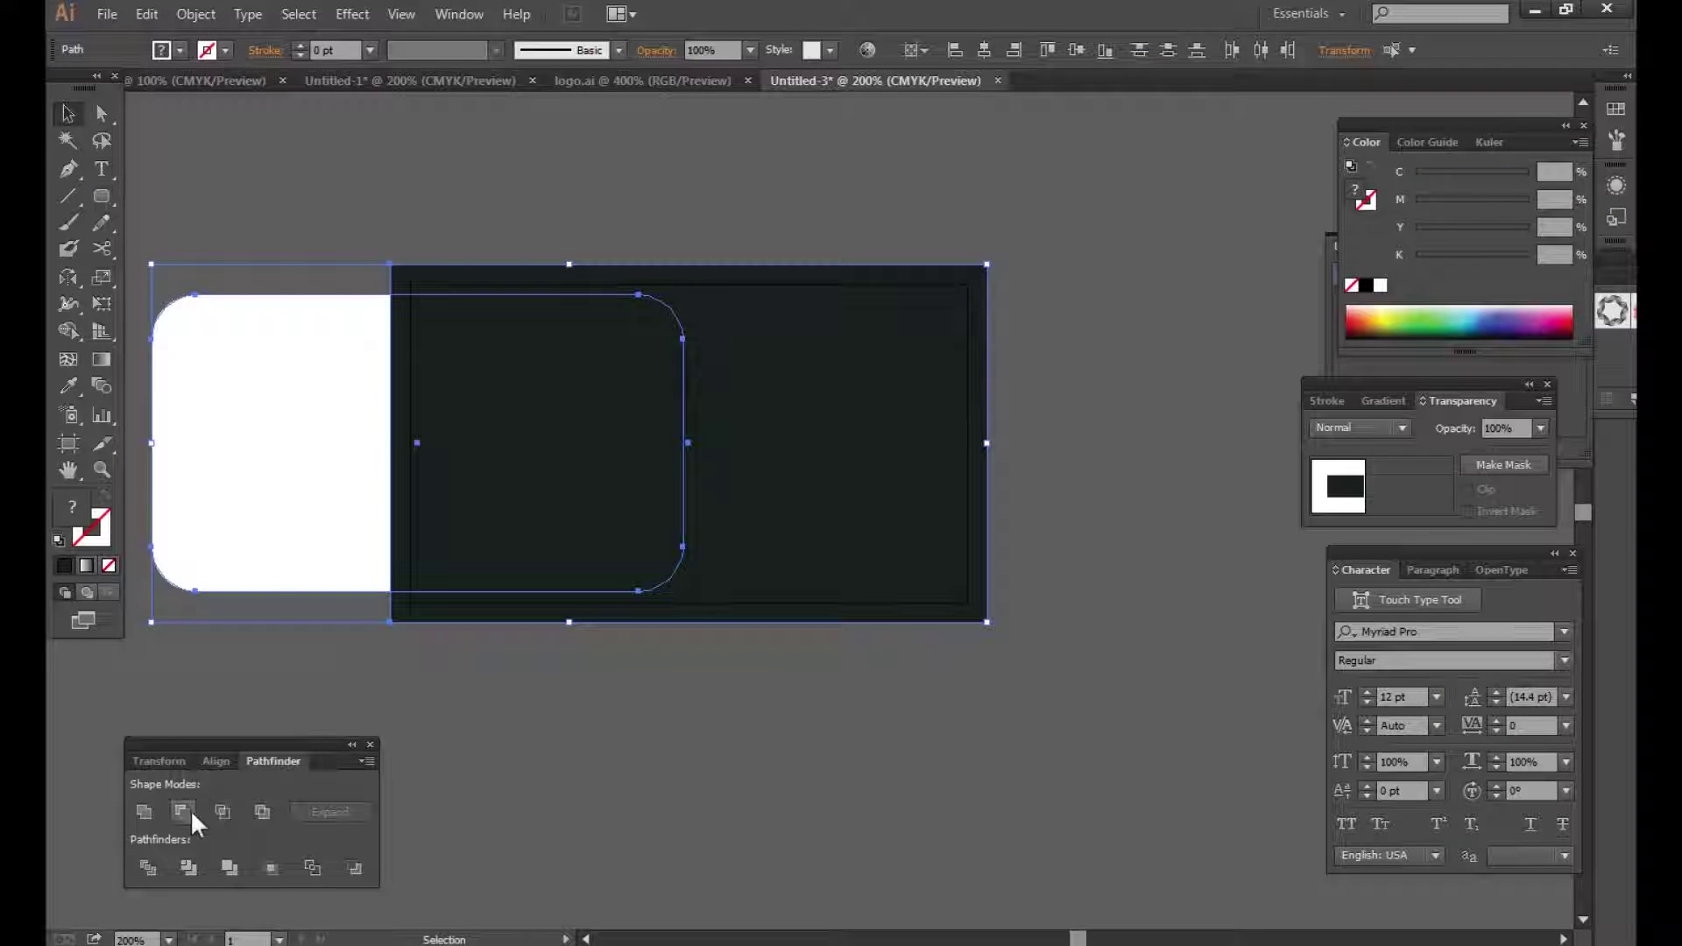
click(214, 811)
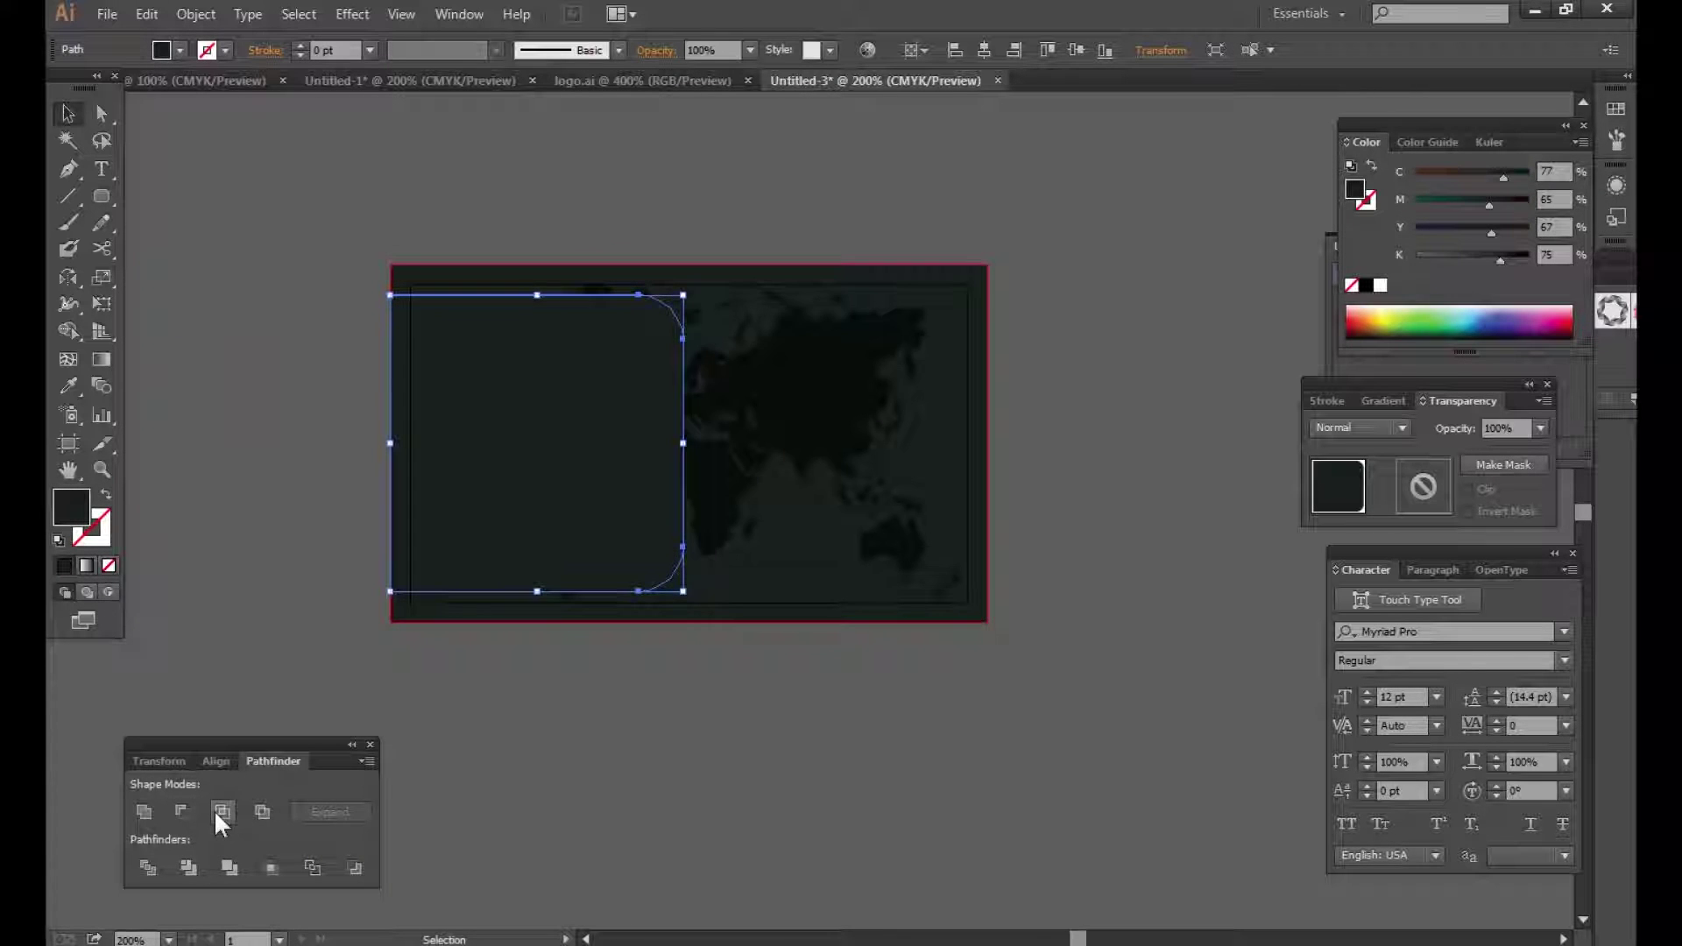
right_click(534, 467)
click(612, 786)
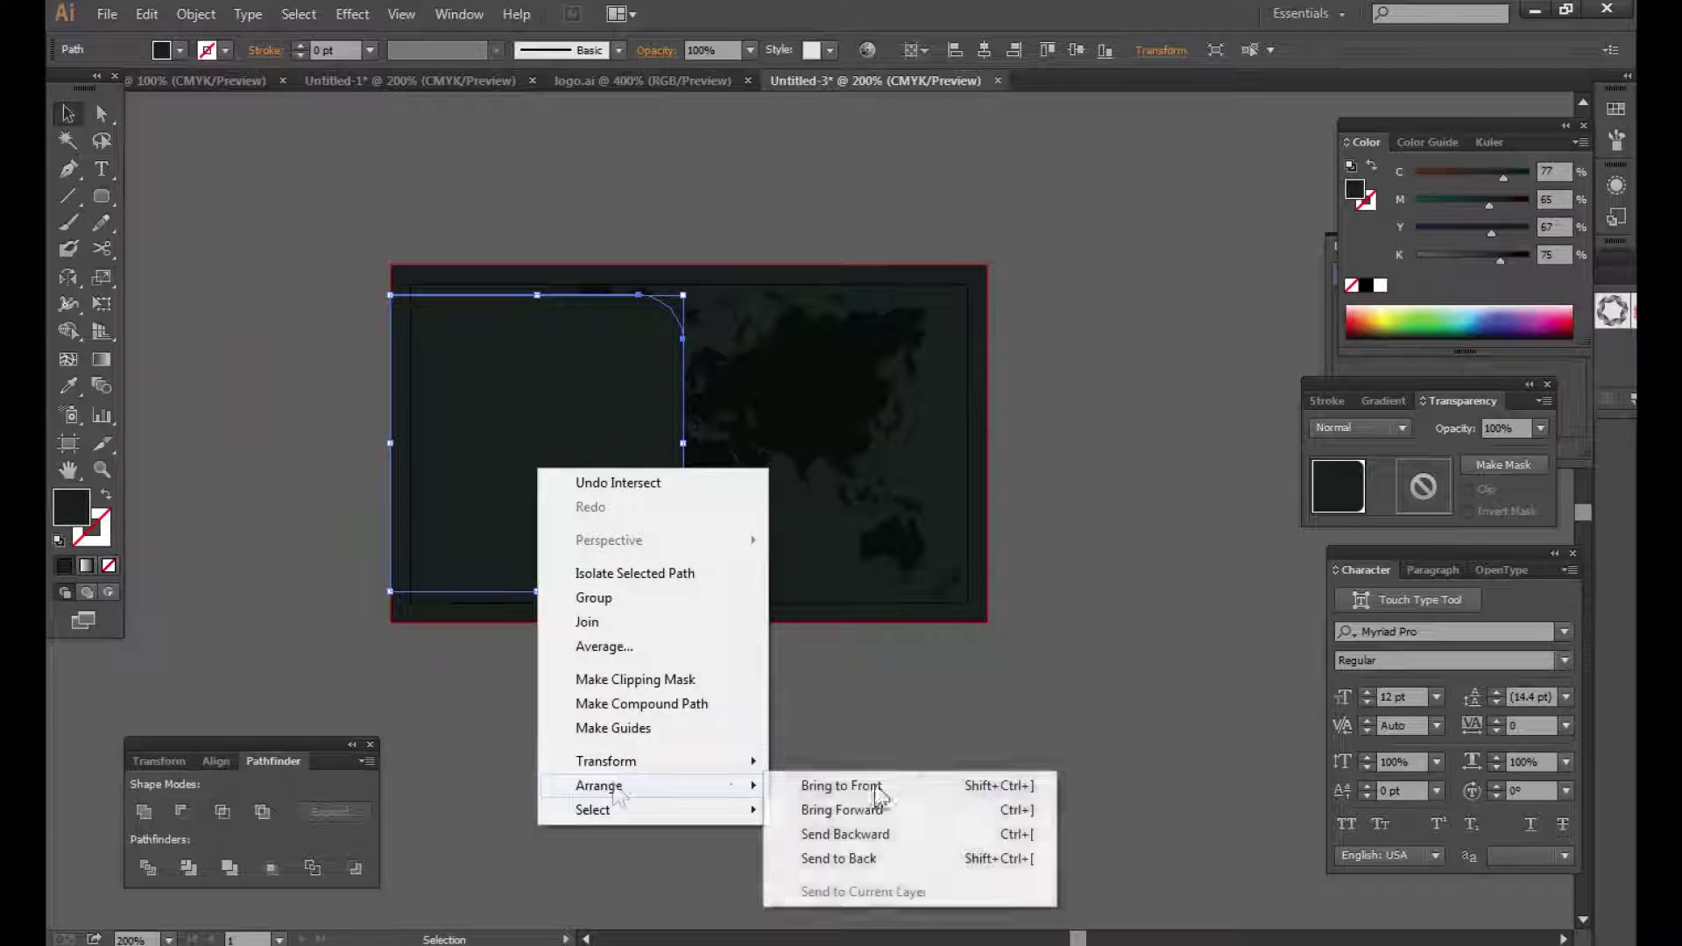
click(854, 789)
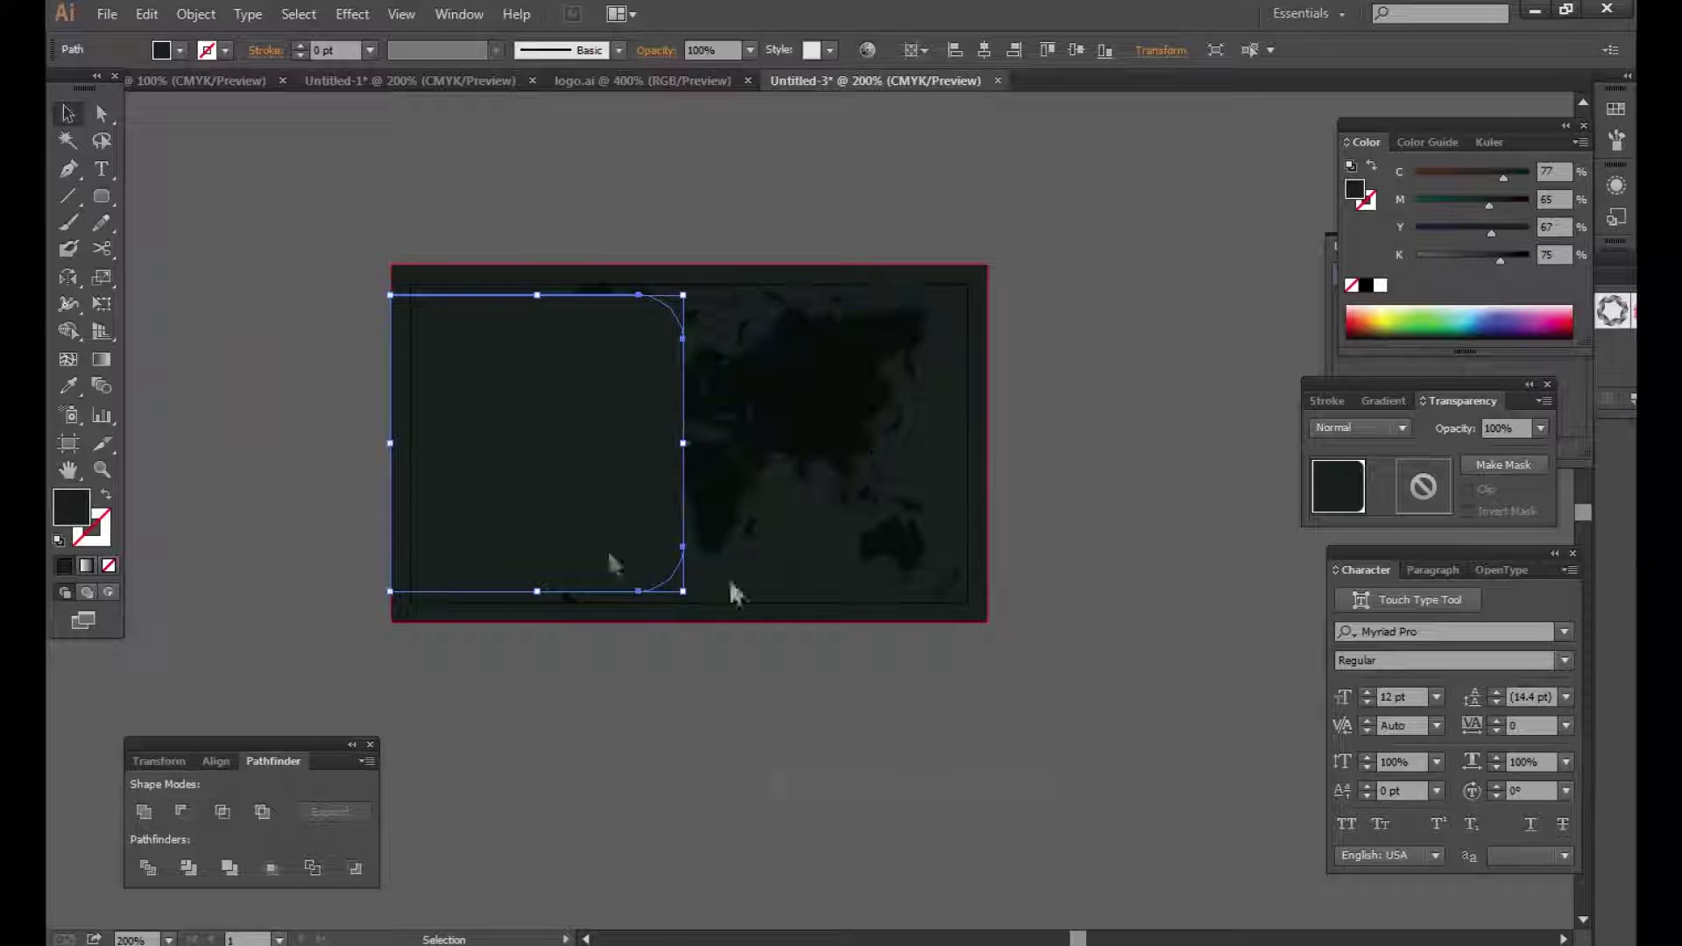
click(1380, 286)
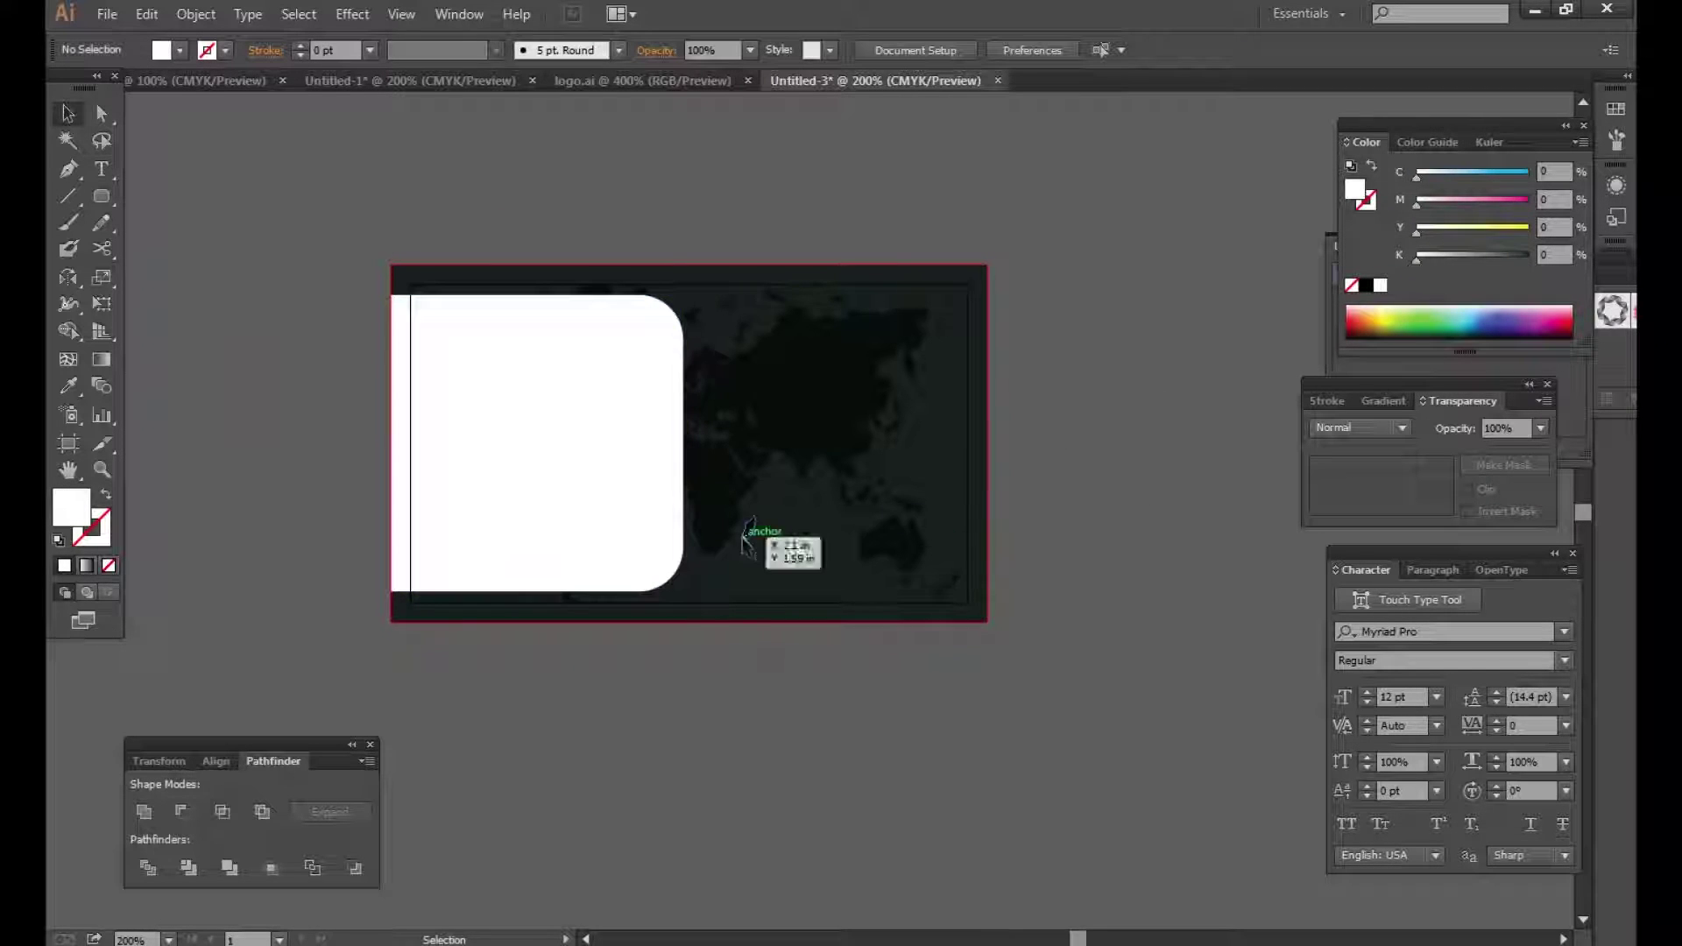
- Undo an accidental duplicate of the white rounded shape
scroll(753, 543, left, 2)
click(680, 437)
drag(680, 436, 652, 435)
key(ctrl+z)
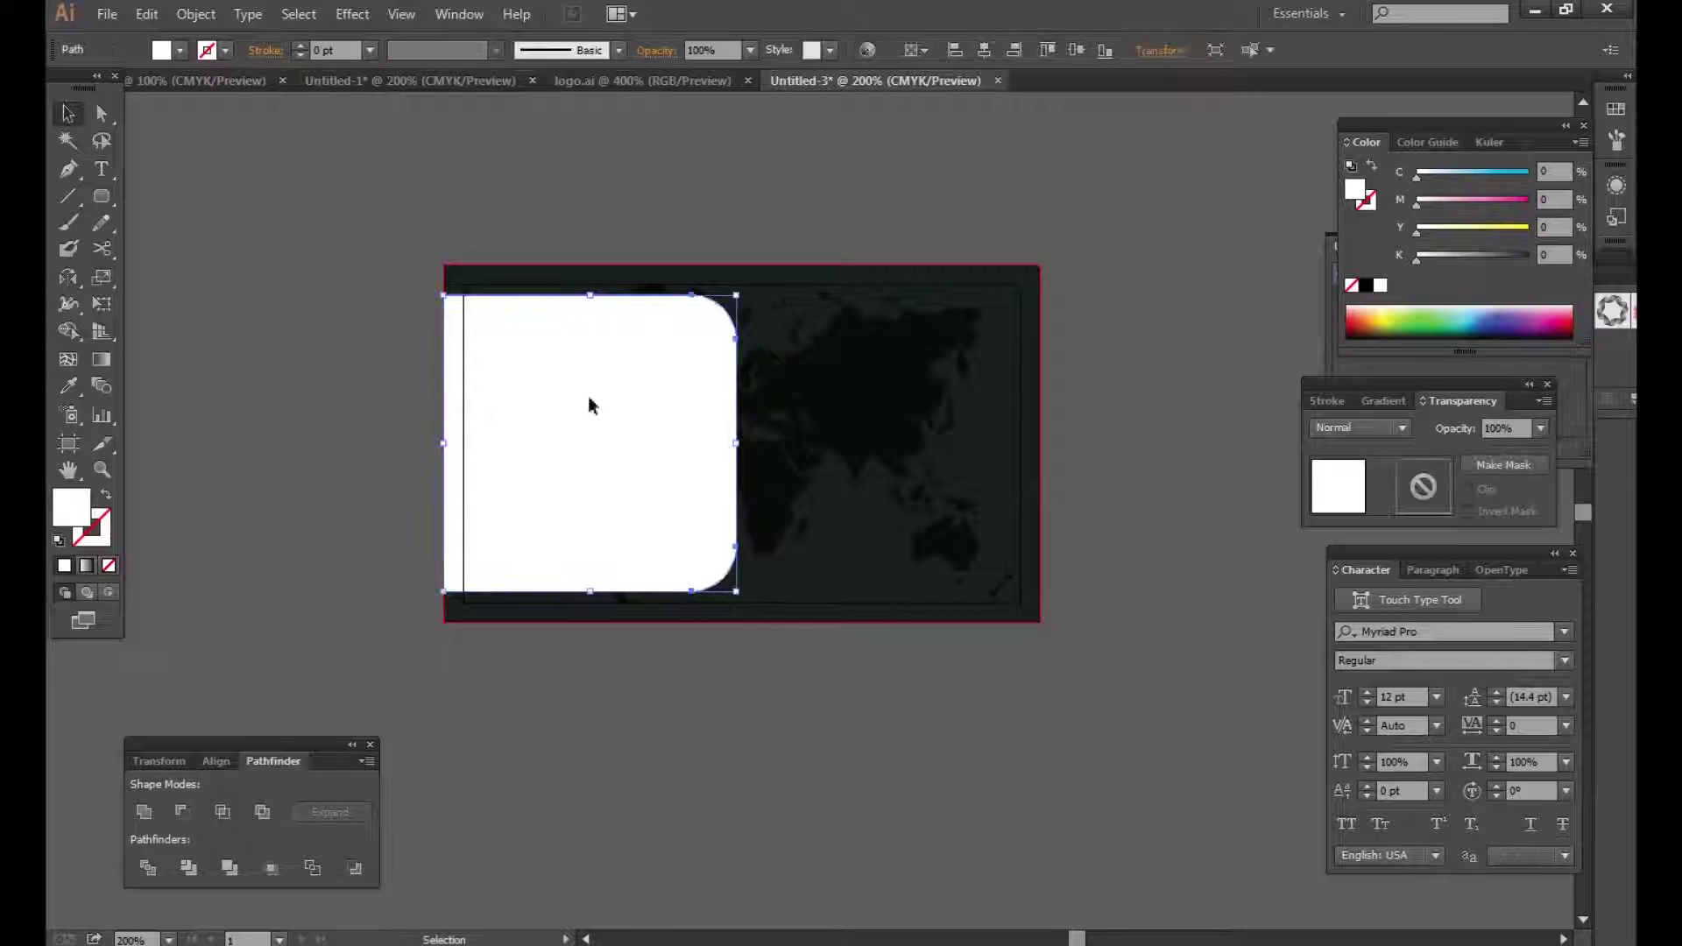
click(146, 14)
- Paste a copy of the white rounded shape in place and shrink it inward
click(199, 123)
click(146, 14)
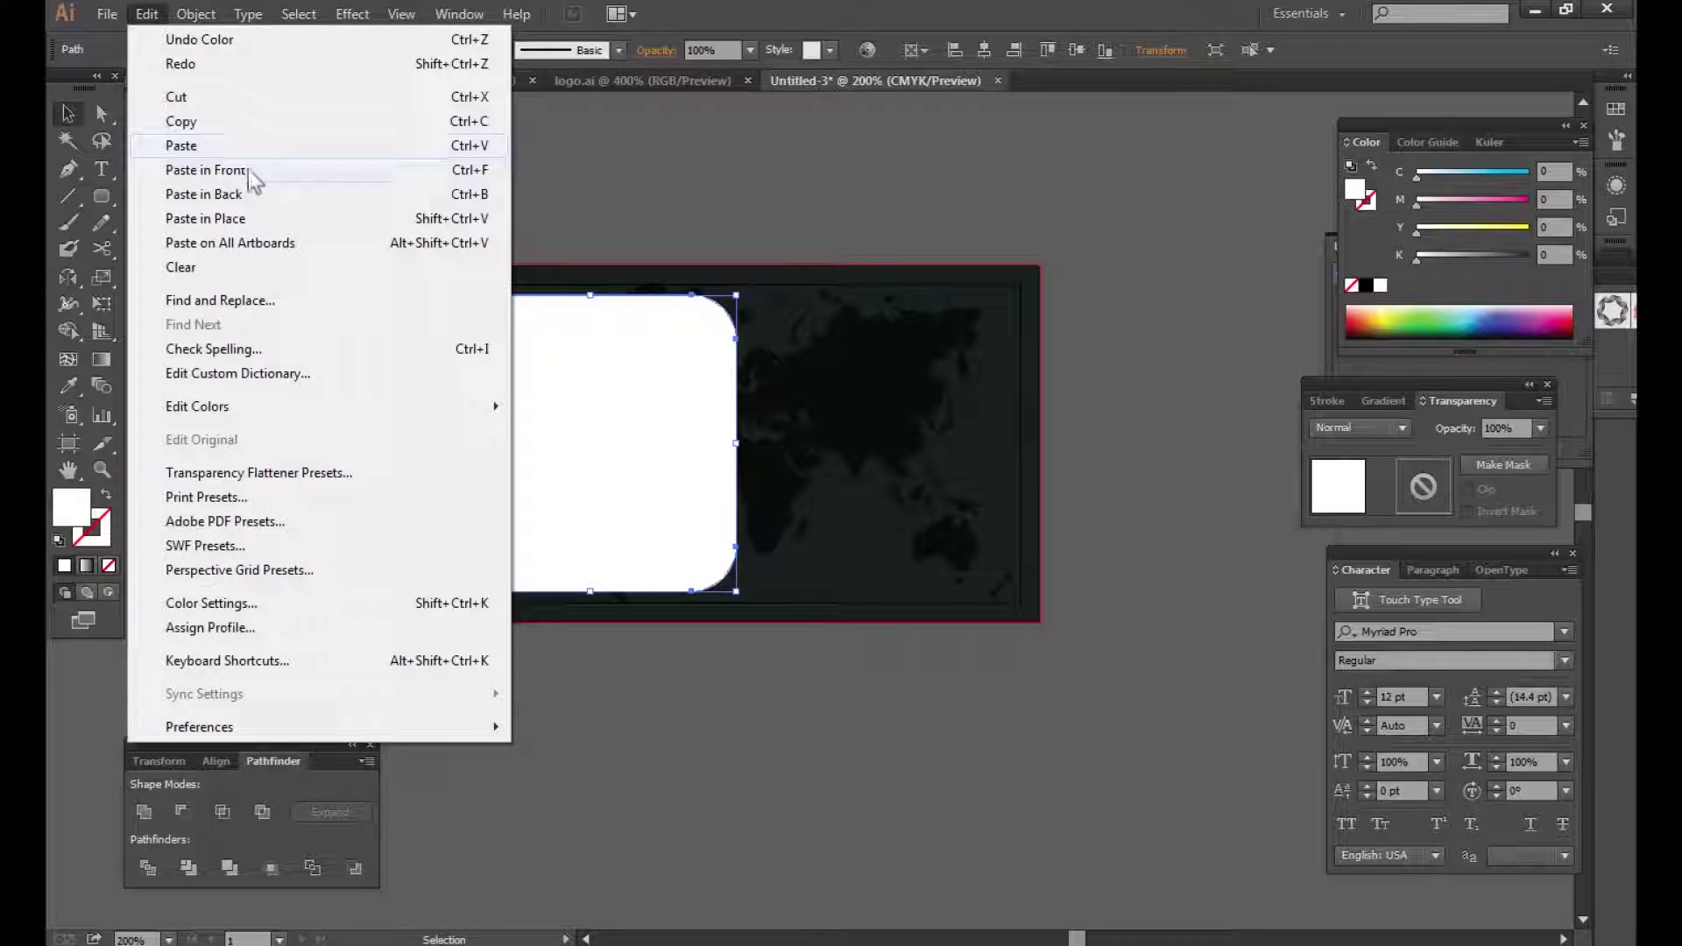
click(249, 179)
drag(736, 296, 712, 302)
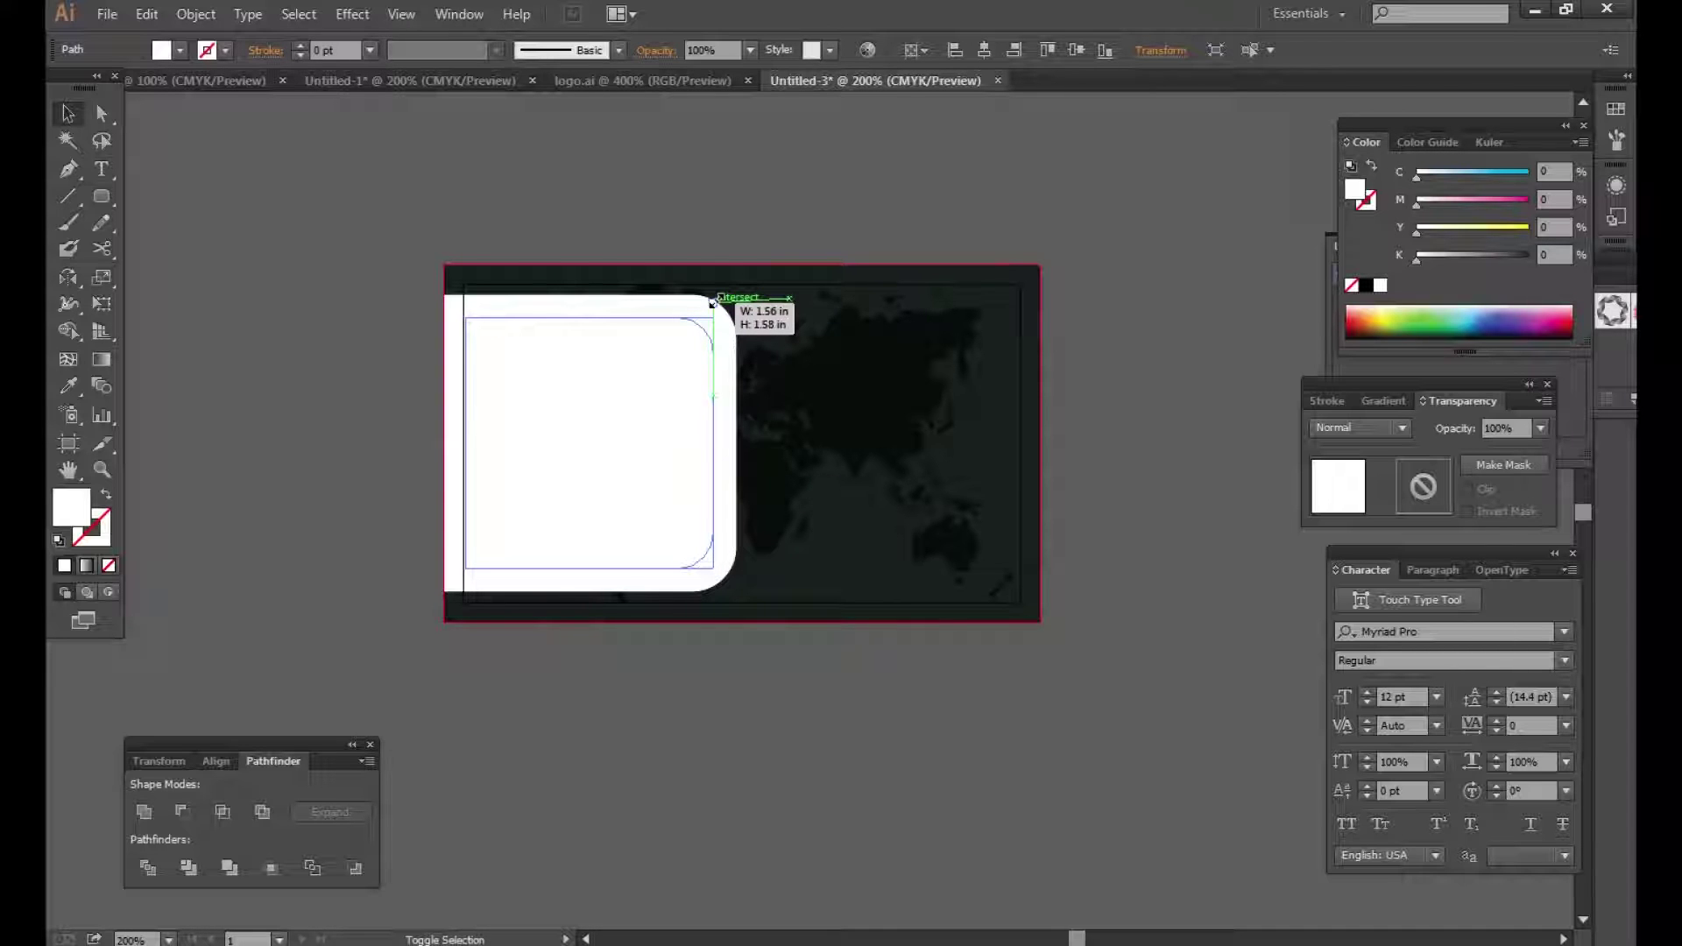
drag(712, 301, 712, 301)
- Fill the smaller rounded copy with red
scroll(657, 394, down, 1)
scroll(657, 394, right, 2)
click(652, 433)
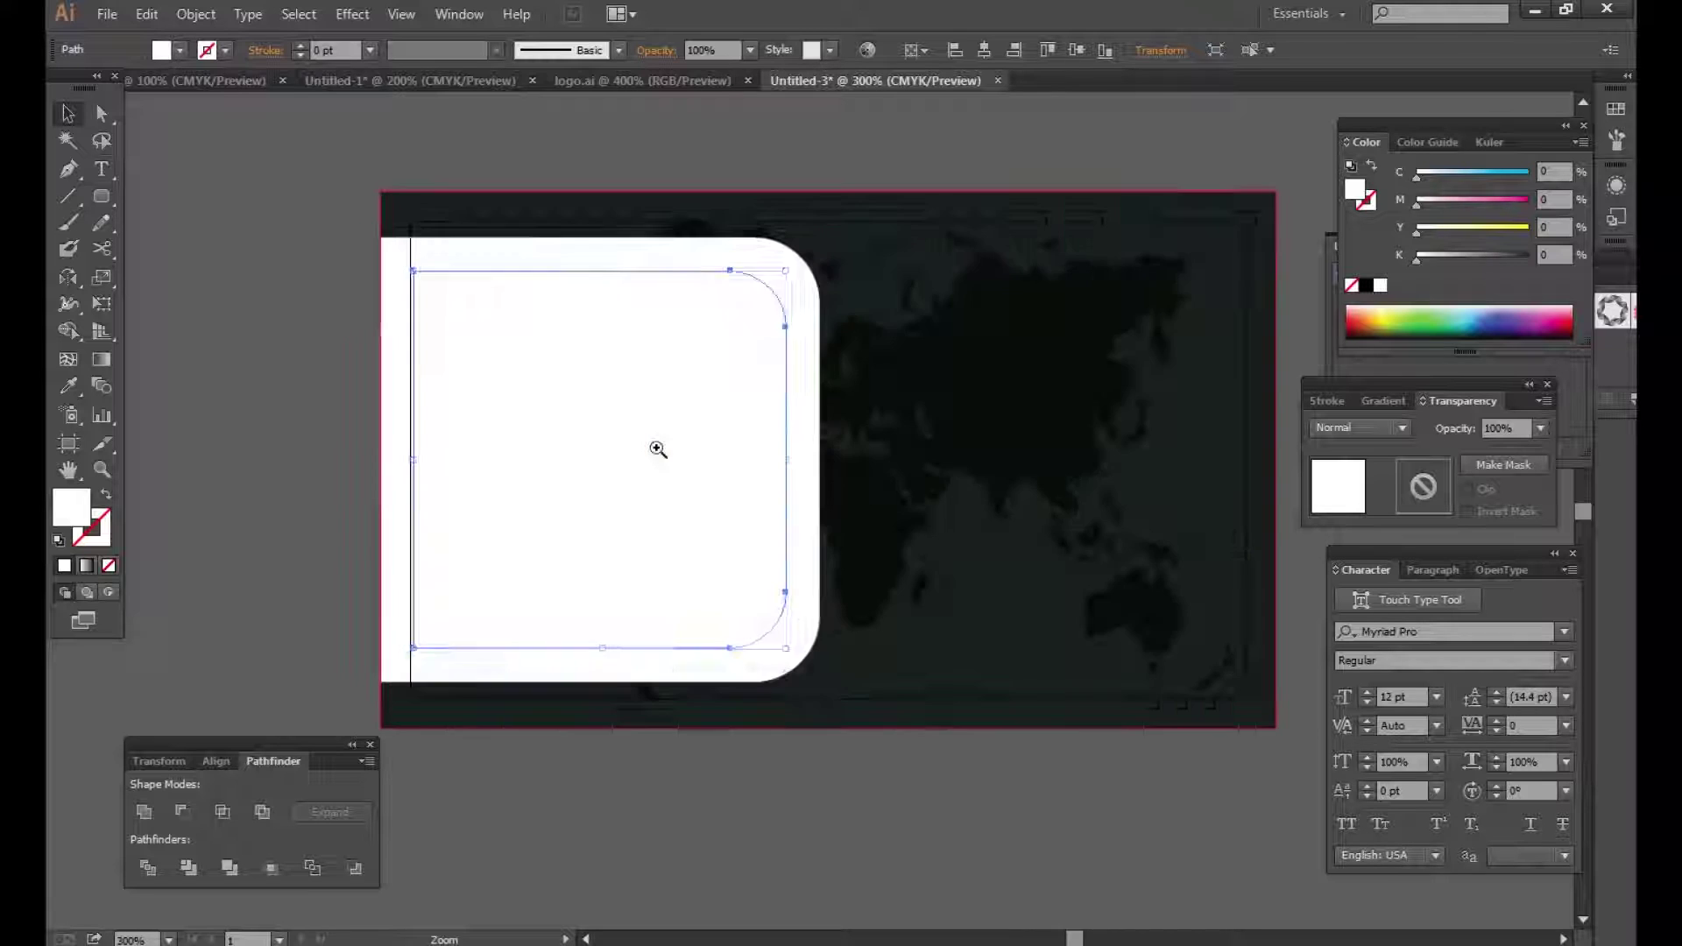
drag(1456, 229, 1528, 230)
drag(1416, 201, 1528, 202)
- Cut away most of the red shape's left part with a rectangle, leaving a red bar
drag(727, 326, 680, 315)
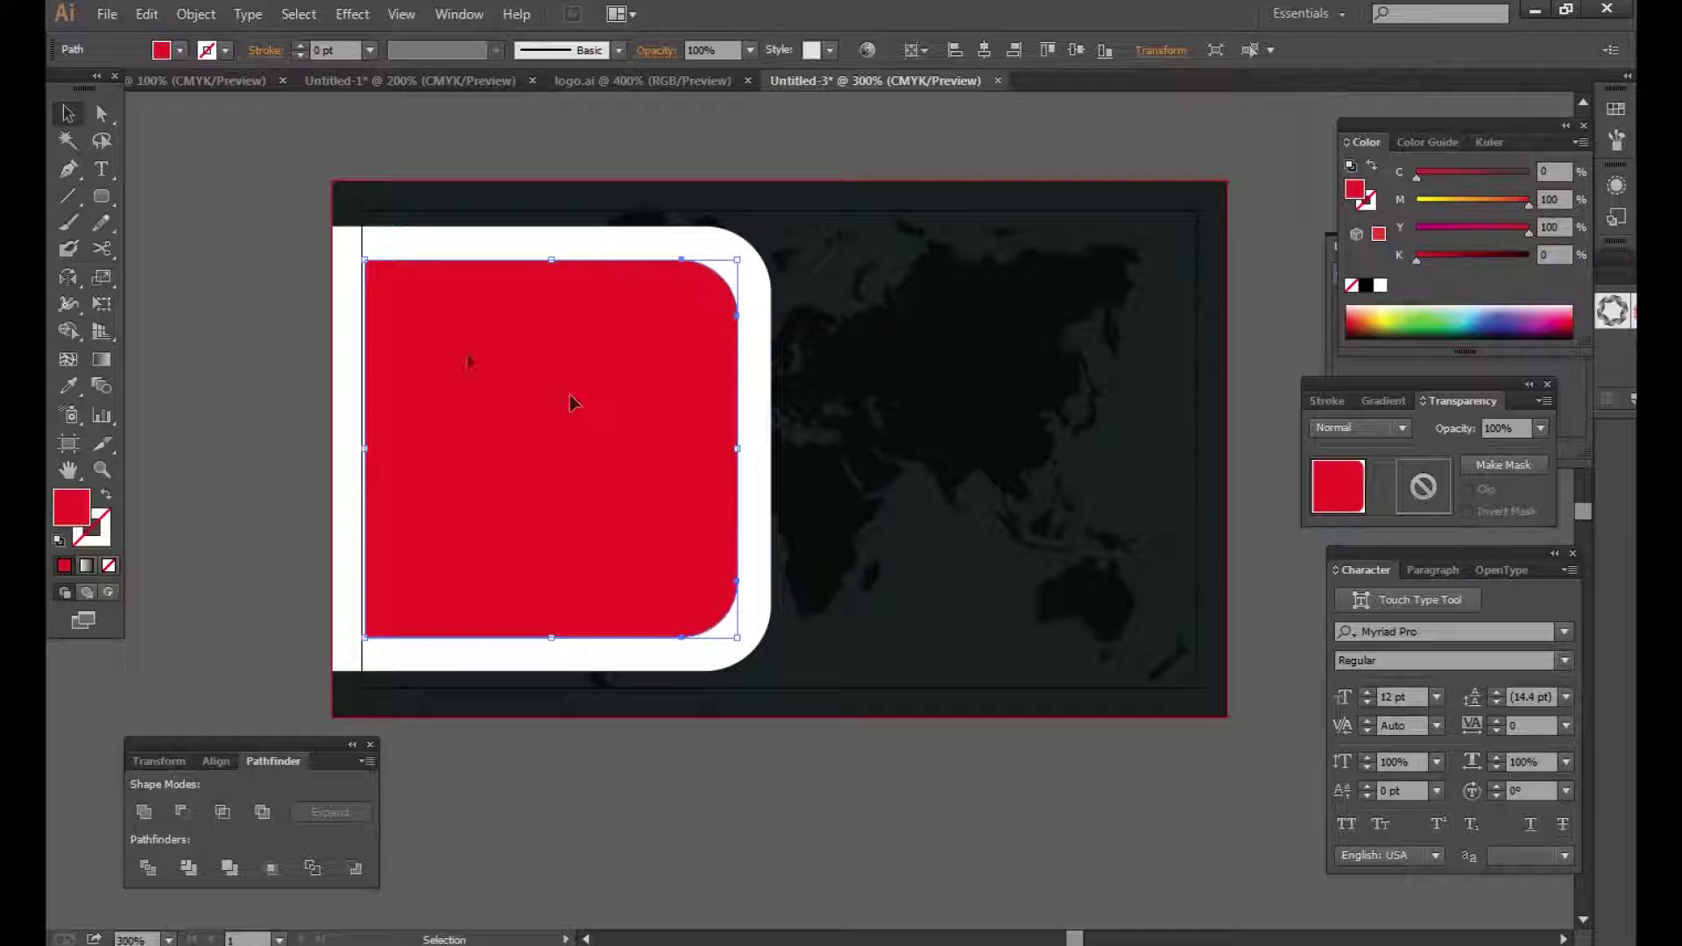
drag(96, 207, 147, 219)
click(143, 198)
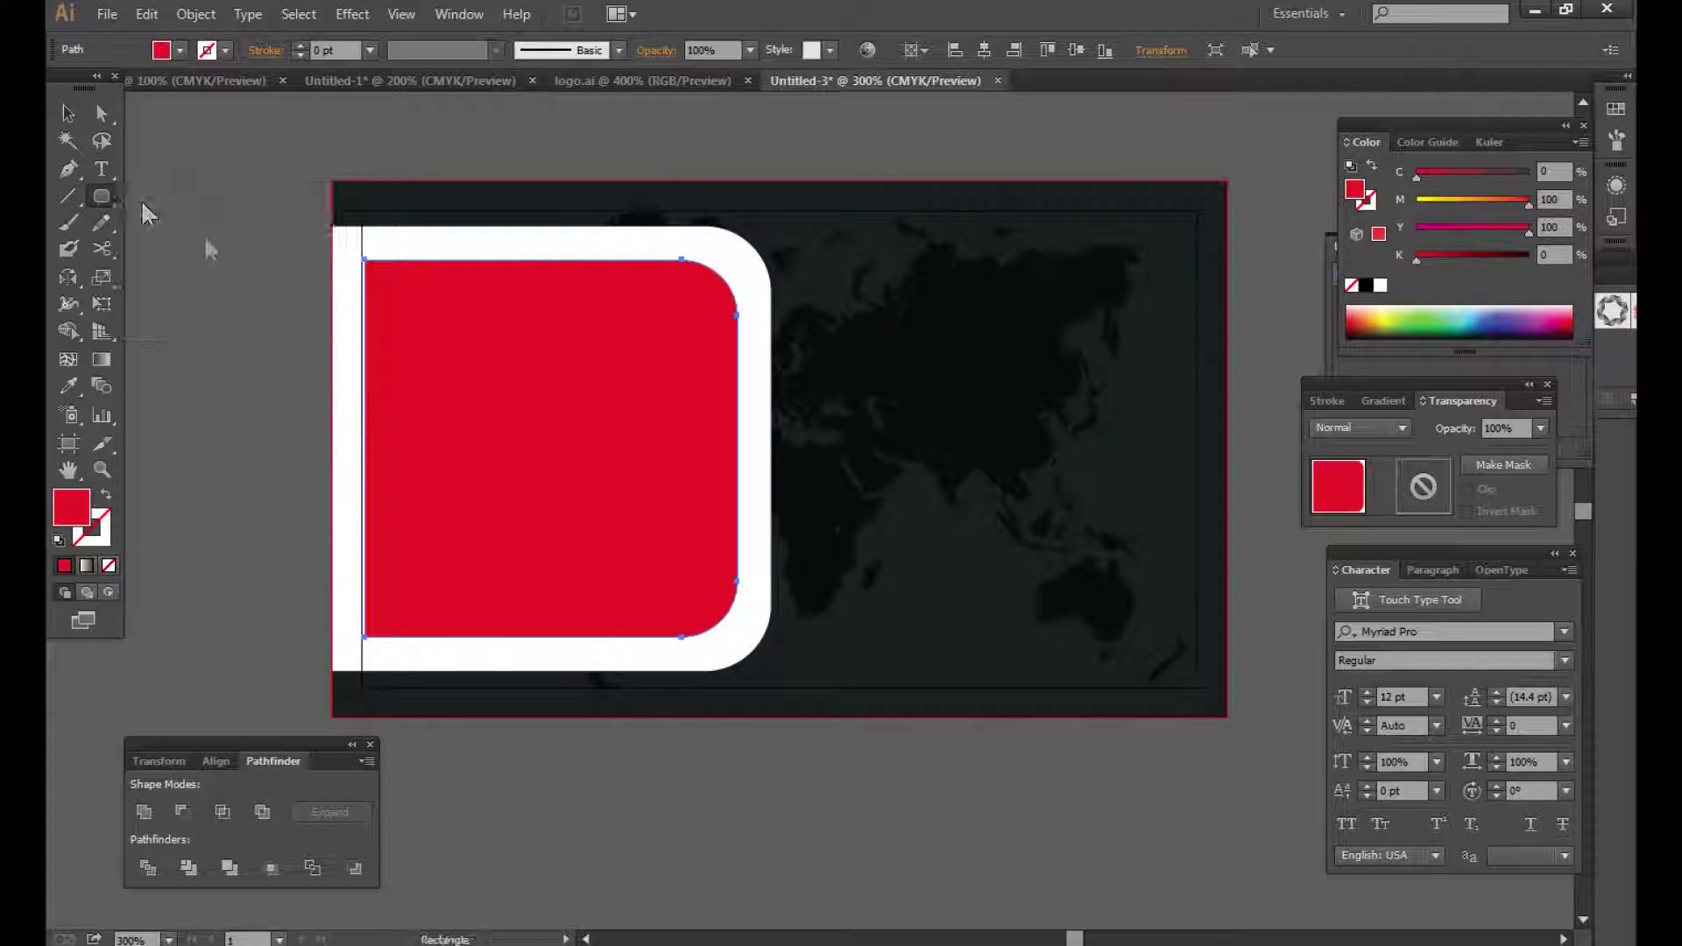
drag(333, 242, 657, 668)
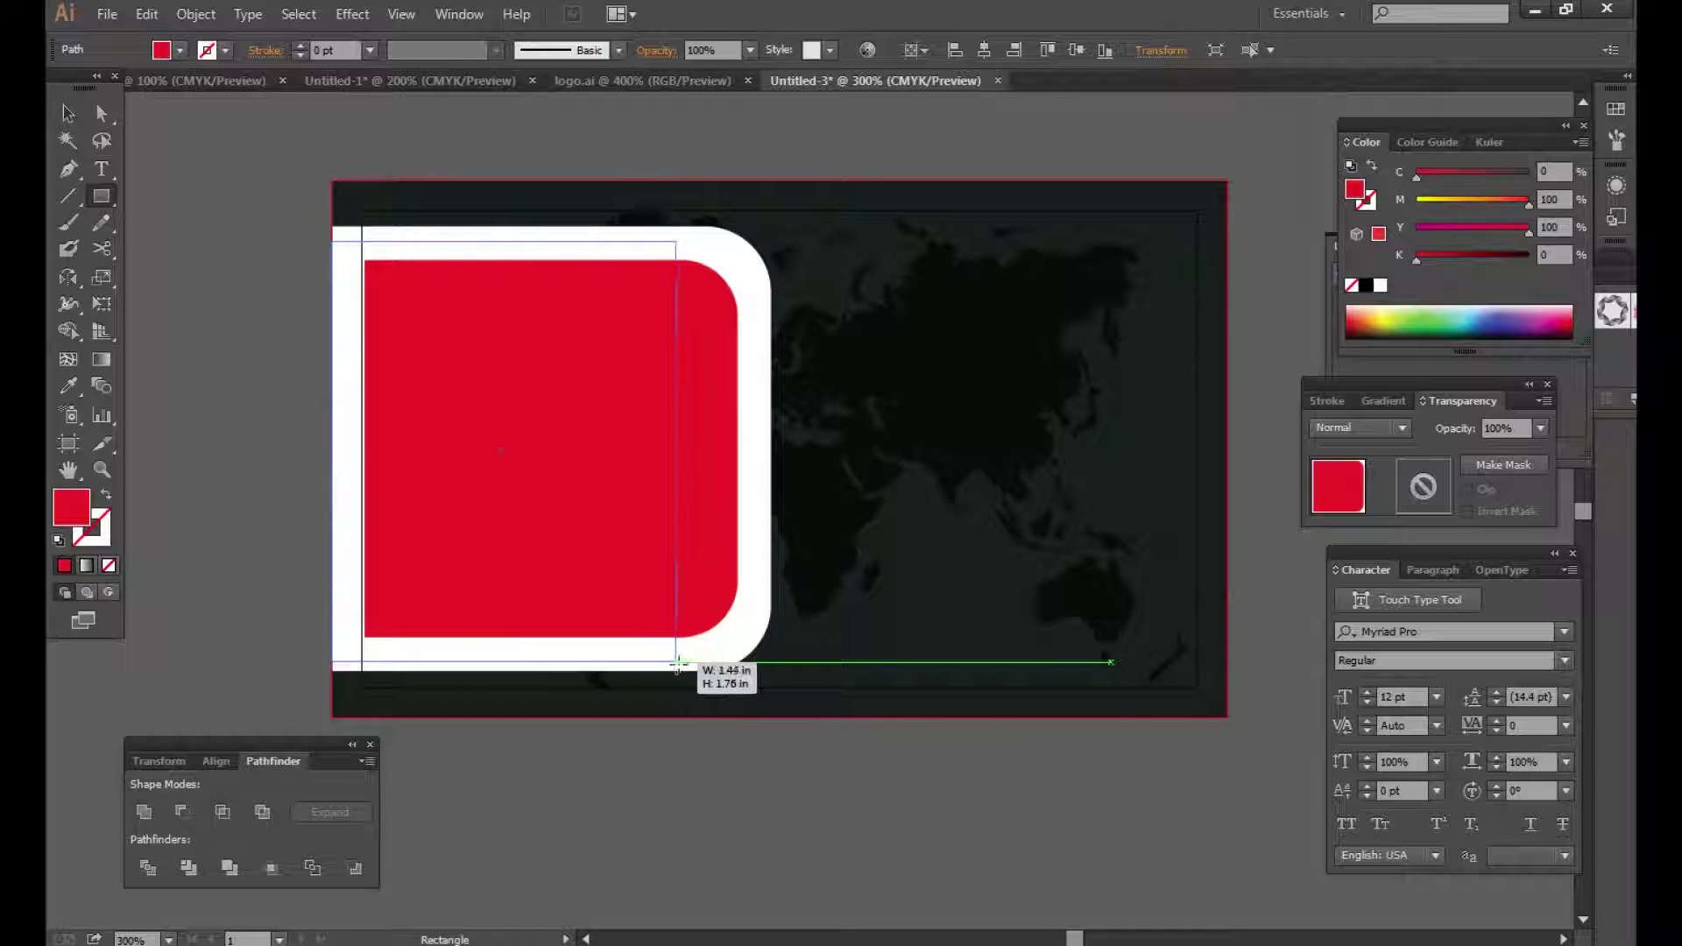
drag(657, 669, 666, 662)
key(v)
shift+click(740, 404)
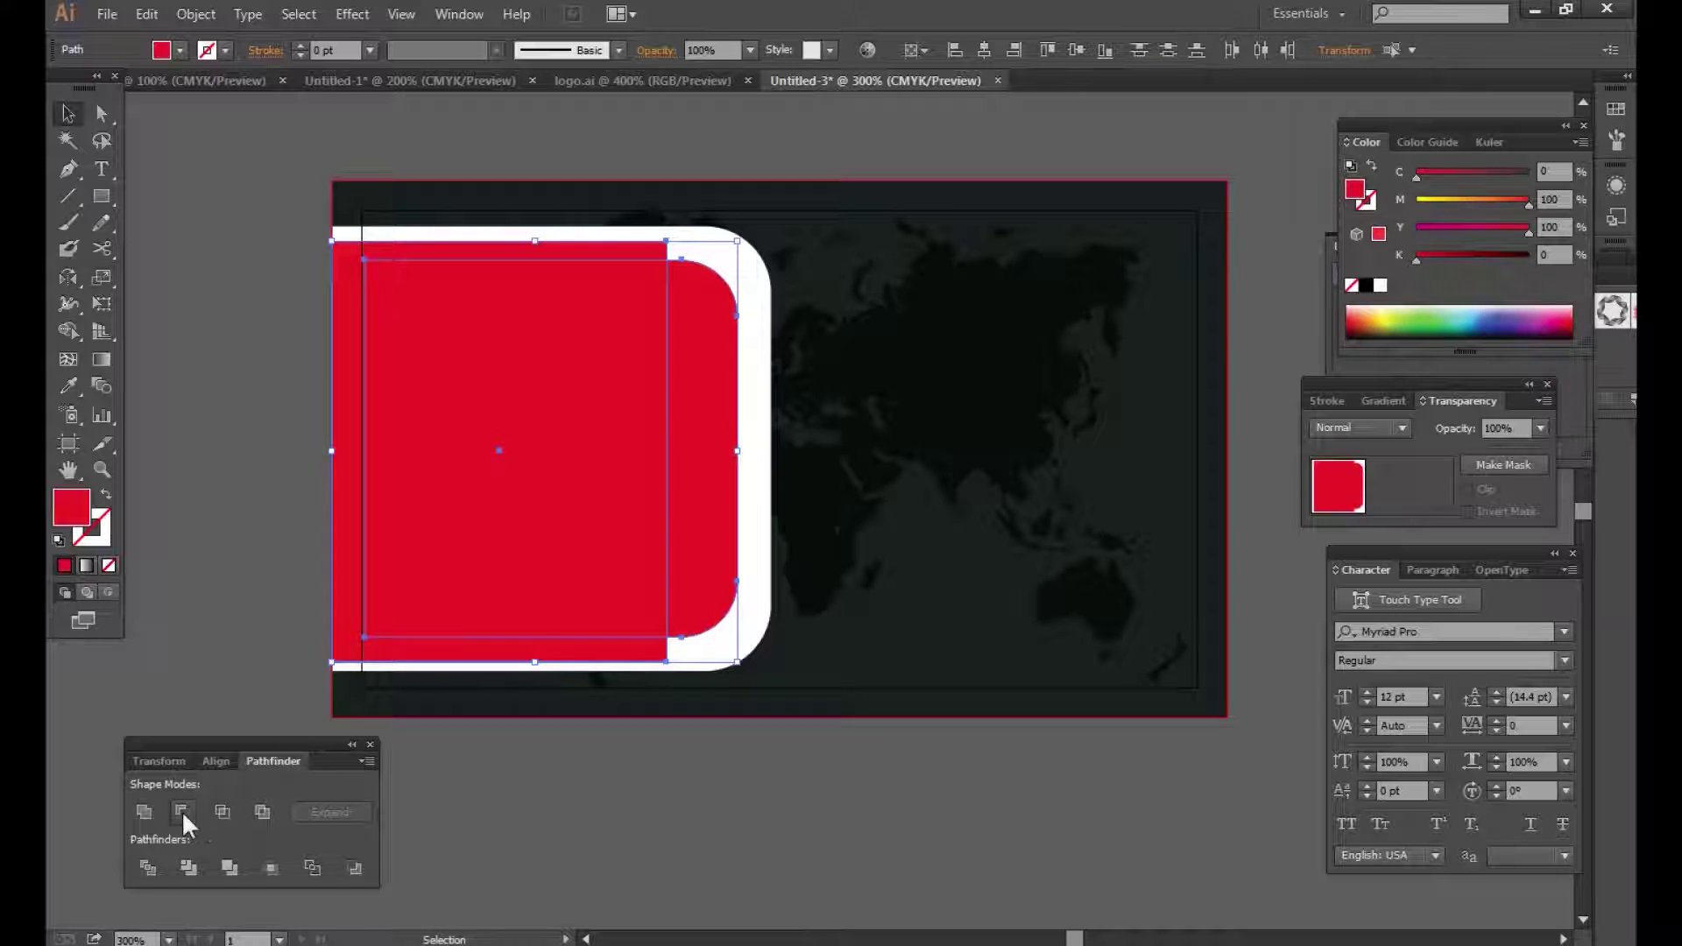
click(181, 811)
click(620, 805)
- Nudge the remaining red bar slightly to the right
scroll(781, 771, right, 2)
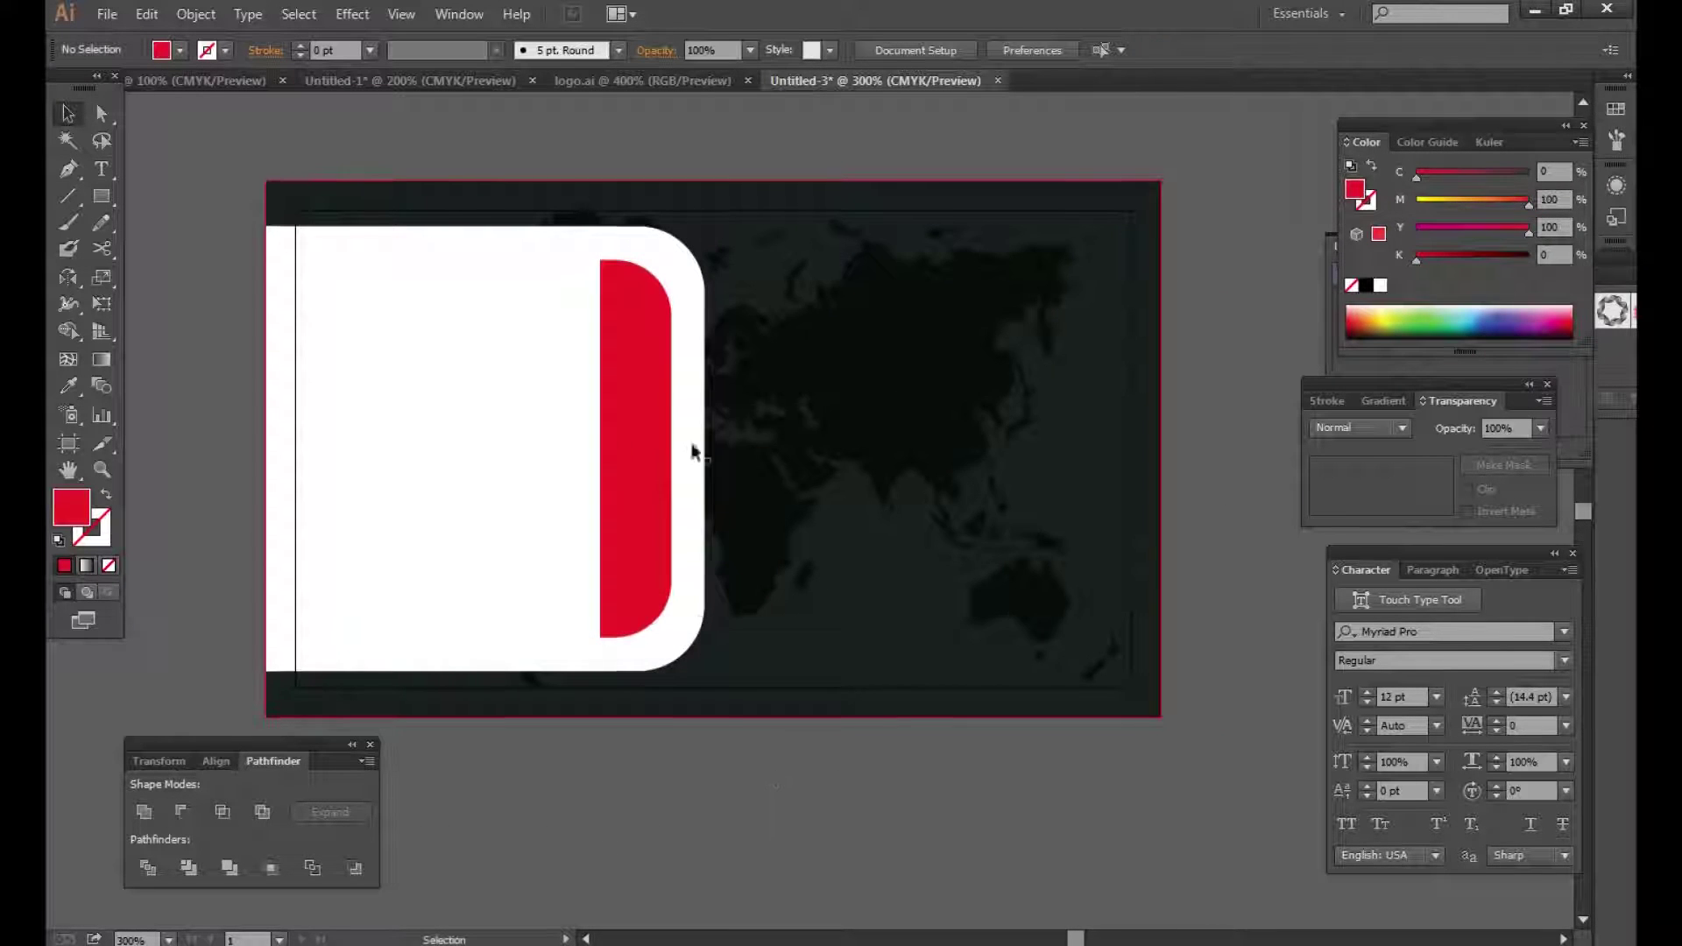
click(623, 371)
key(ctrl+plus)
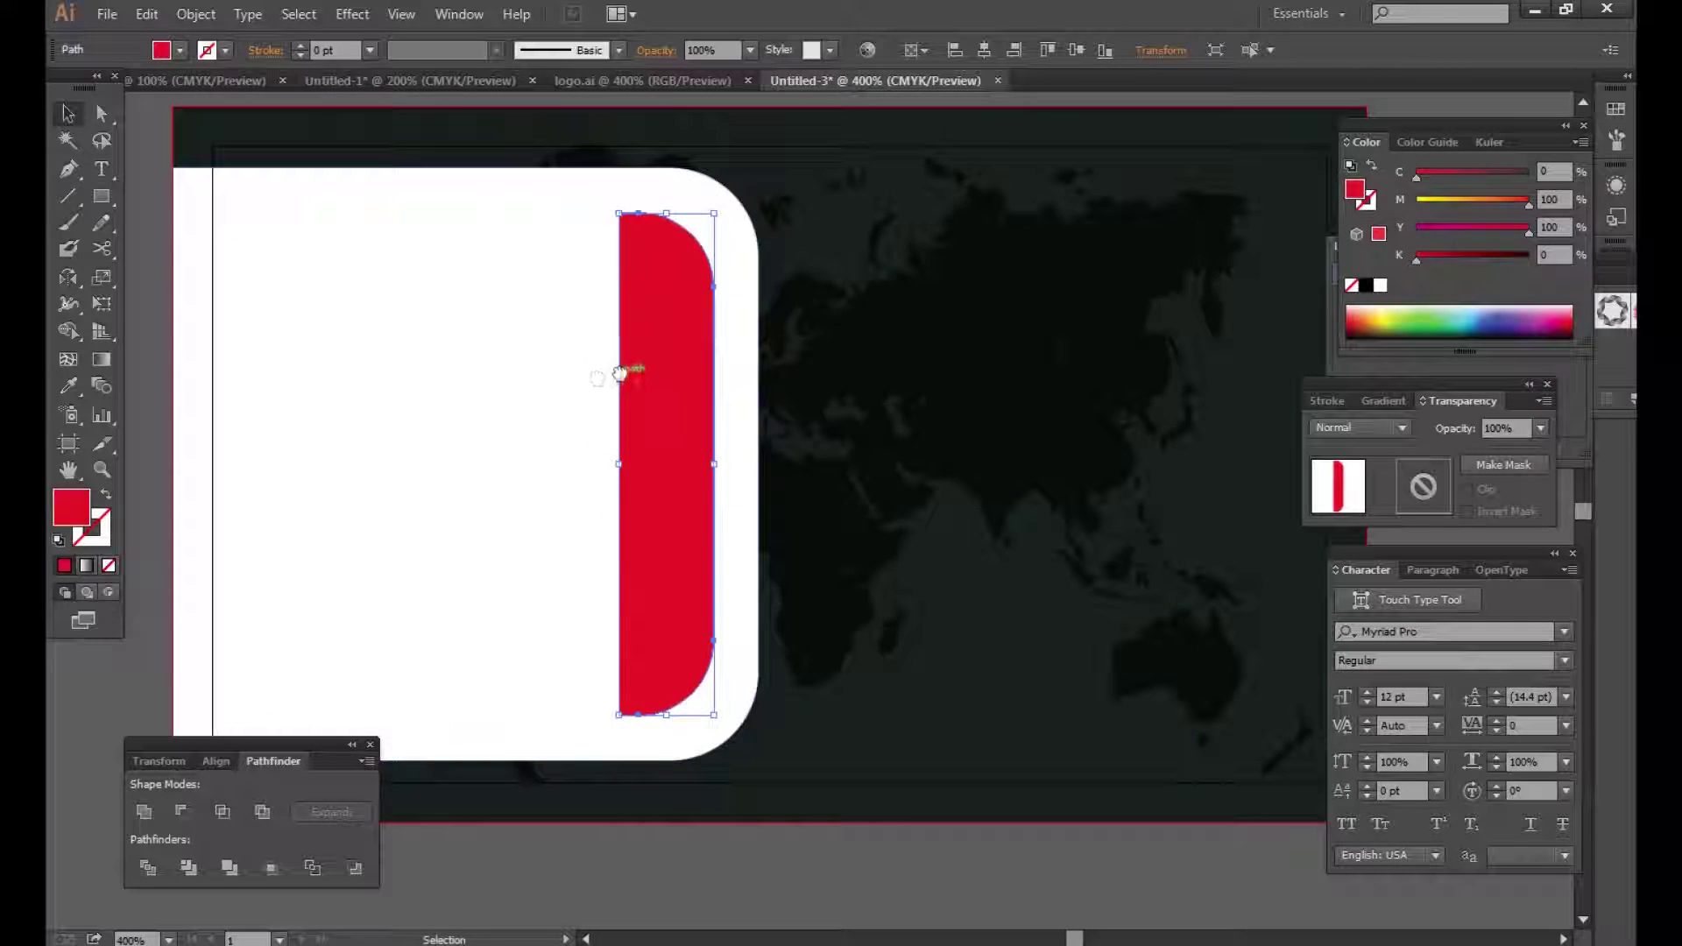
scroll(619, 373, down, 1)
drag(642, 368, 675, 372)
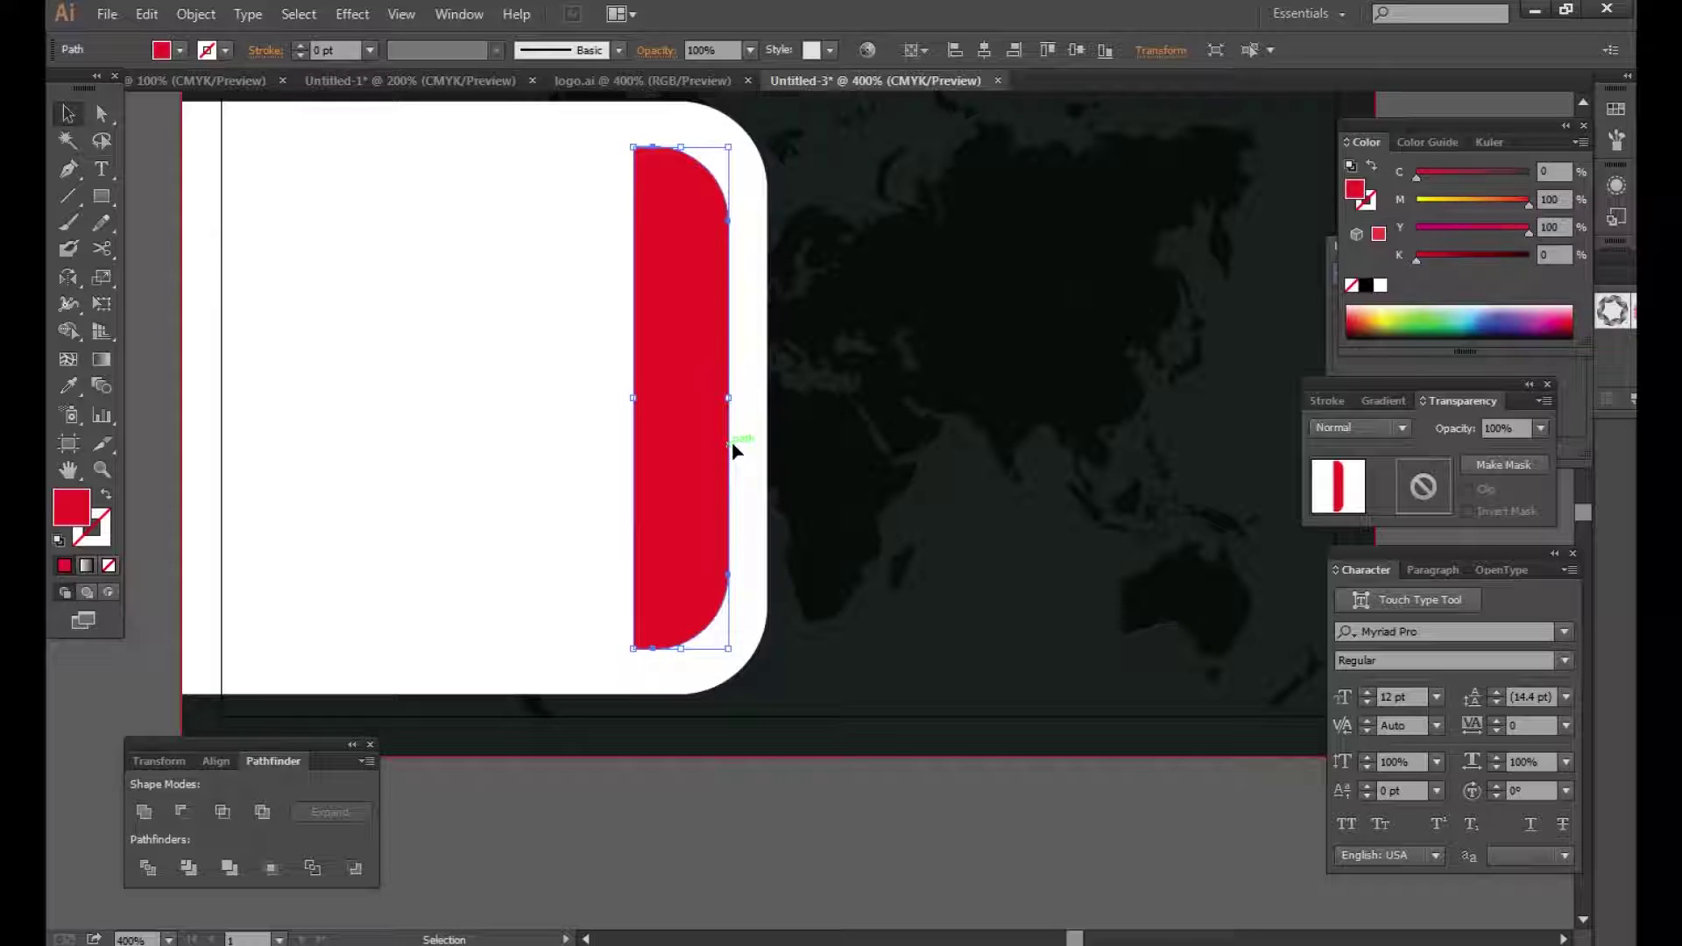
key(ctrl+alt+space)
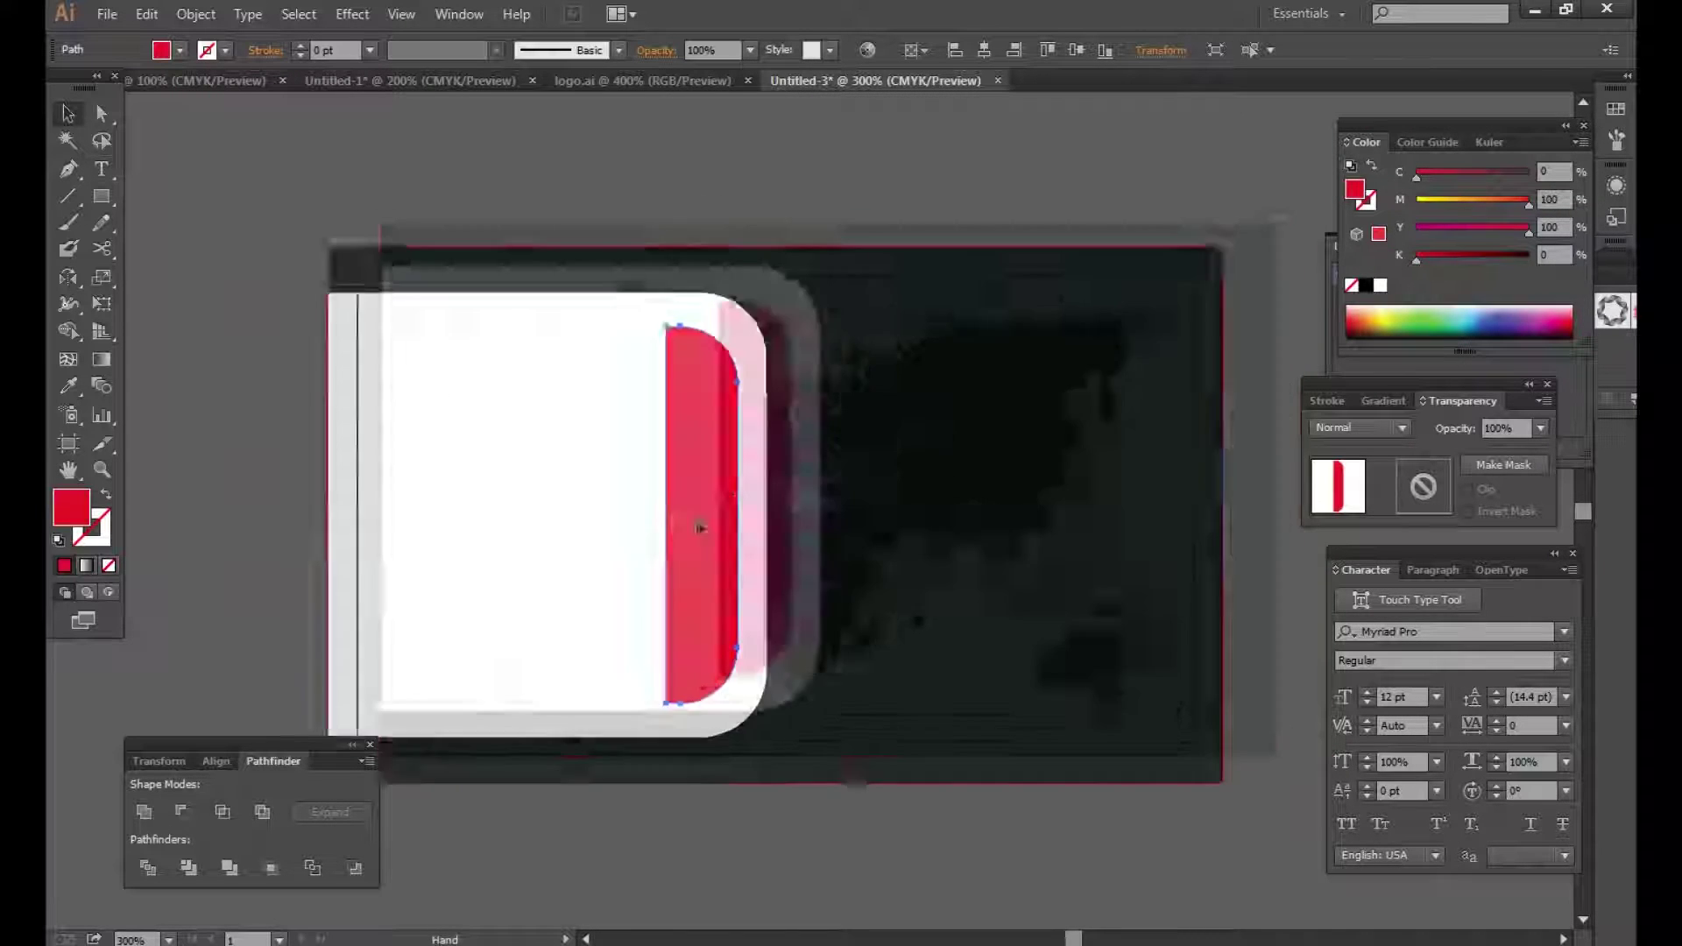
- Raise the red bar's top edge slightly upward
drag(733, 445, 656, 478)
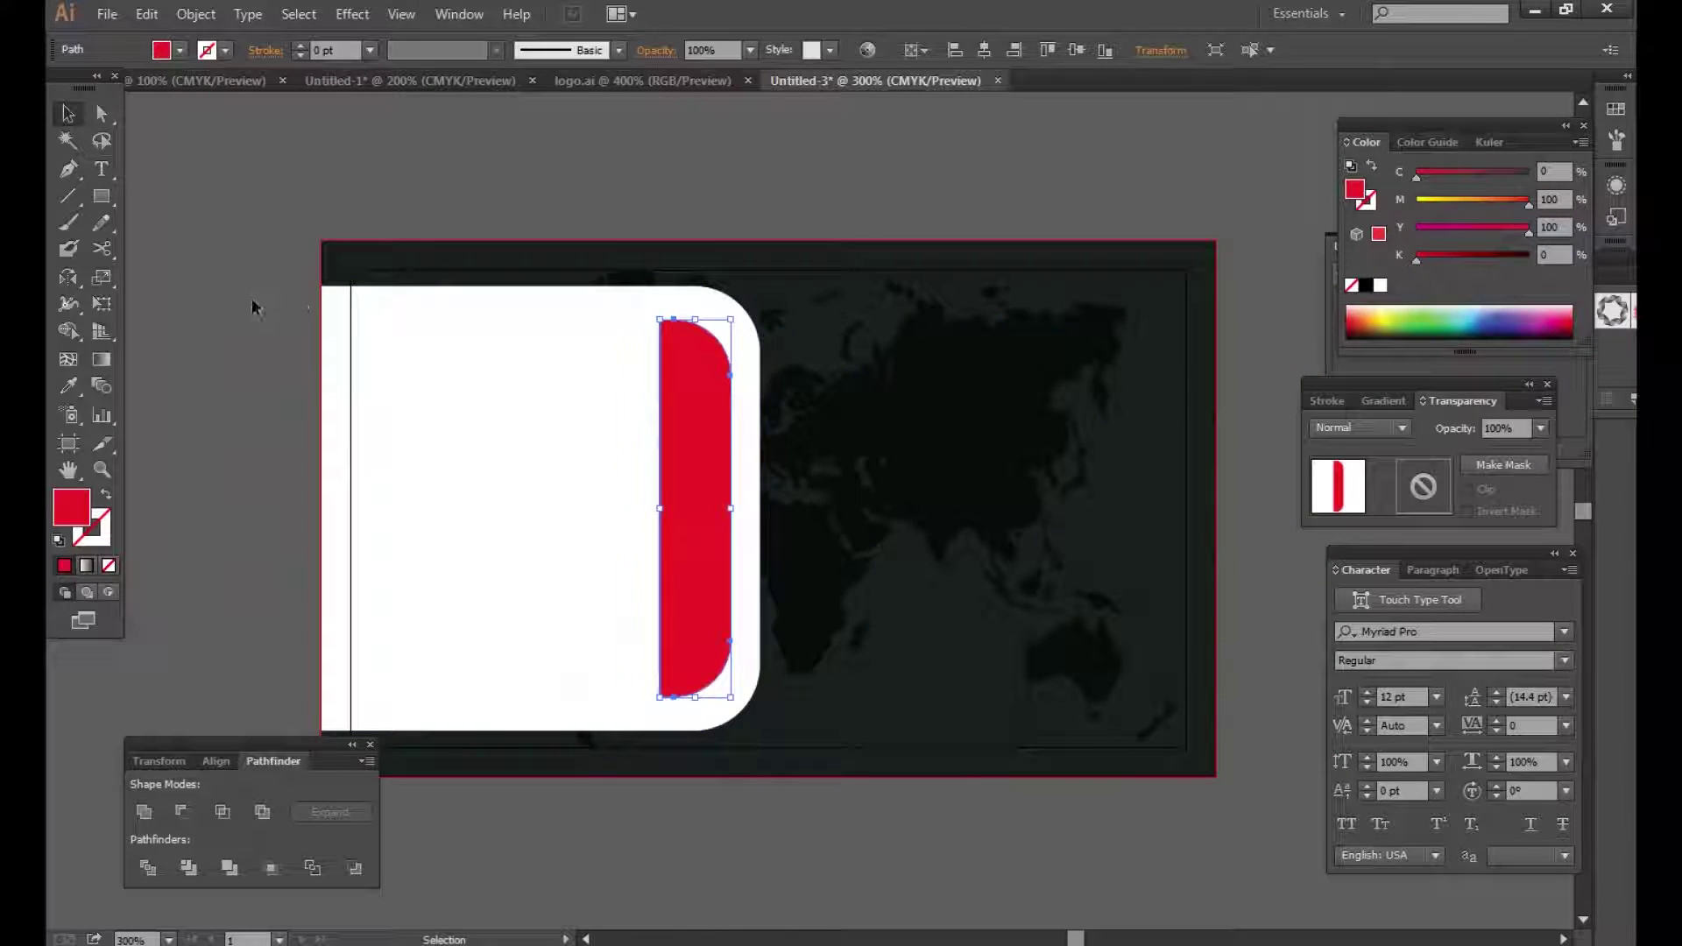
click(250, 298)
drag(423, 319, 375, 325)
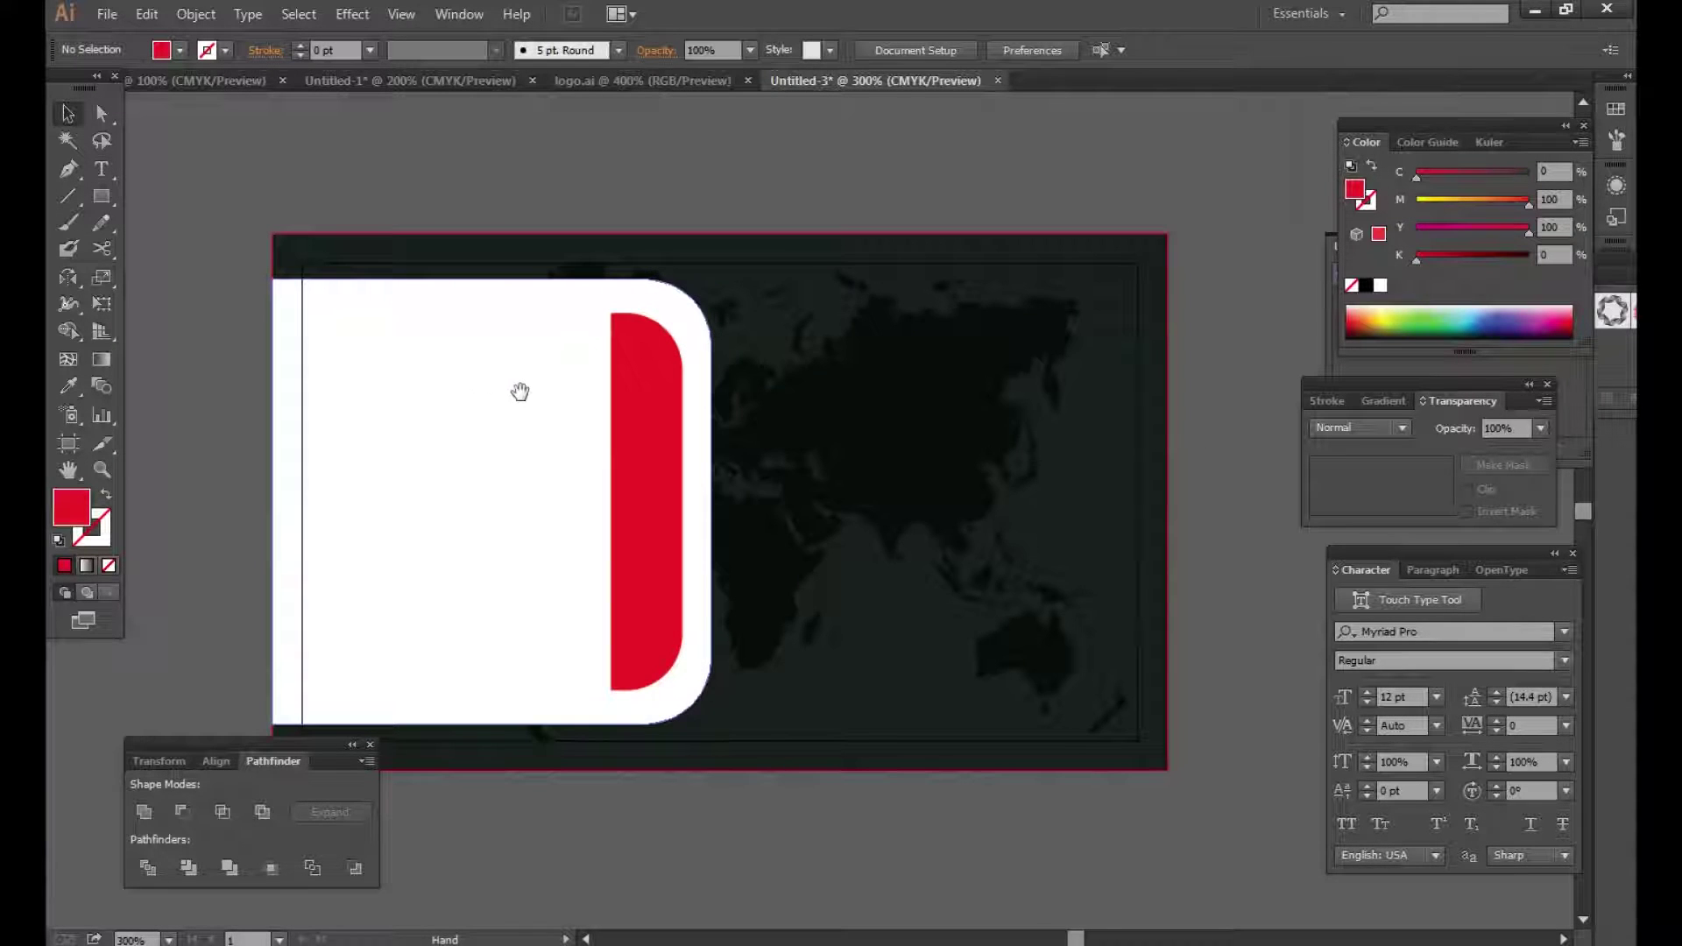
drag(535, 395, 532, 445)
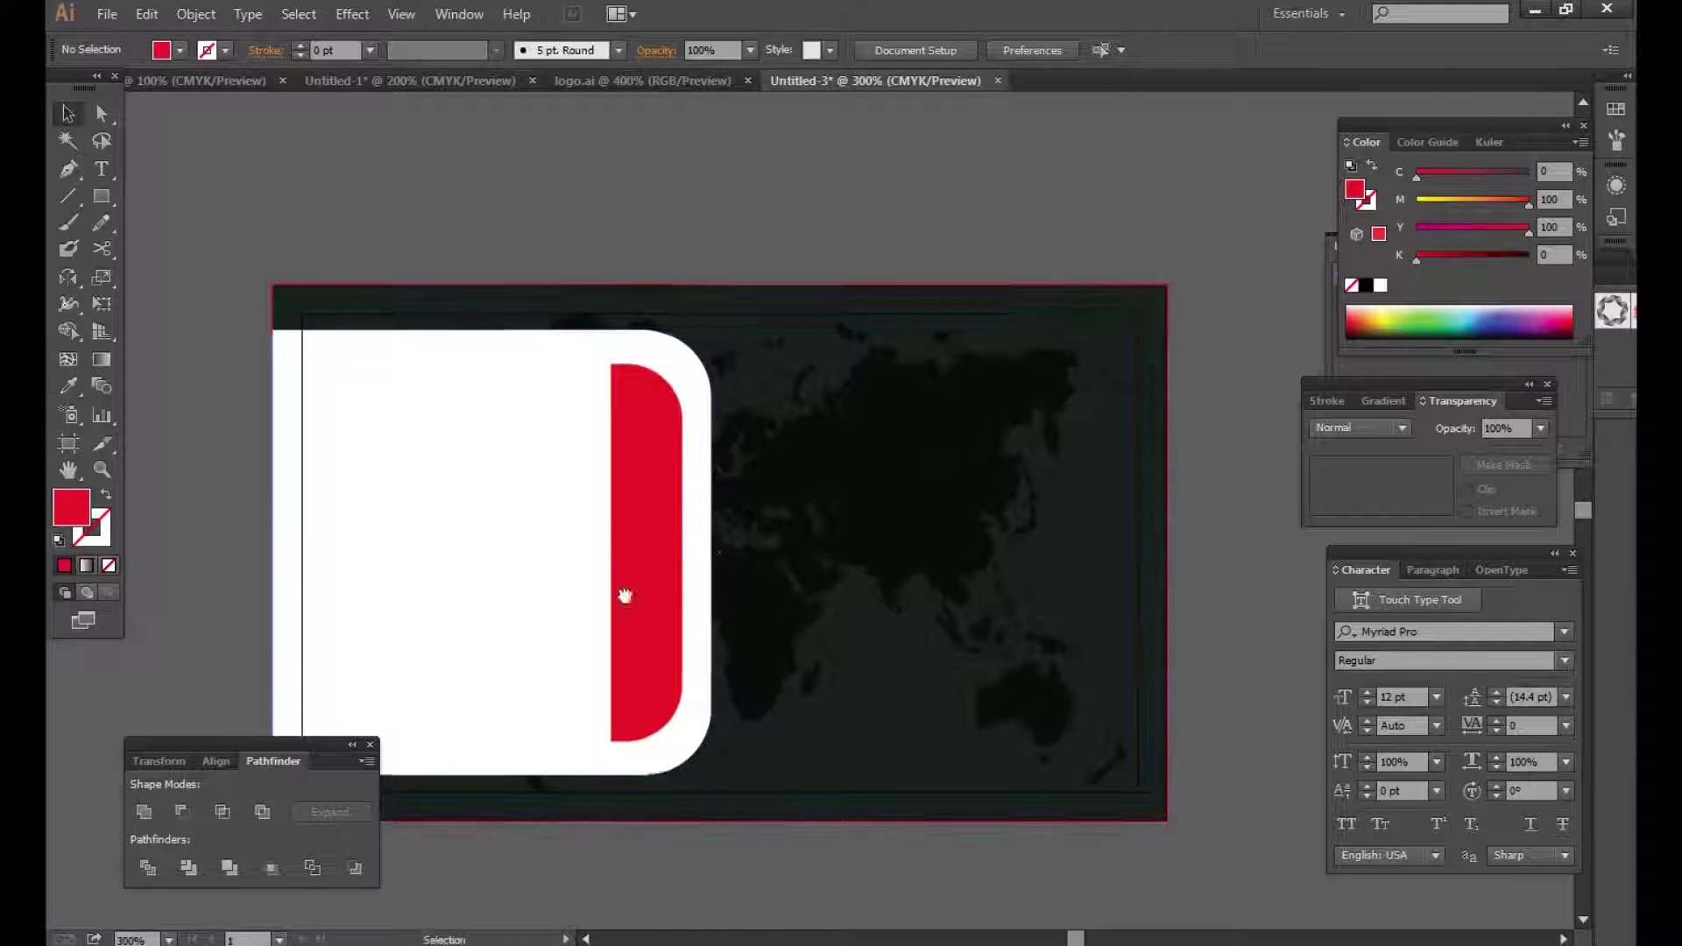
click(648, 499)
drag(619, 548, 581, 464)
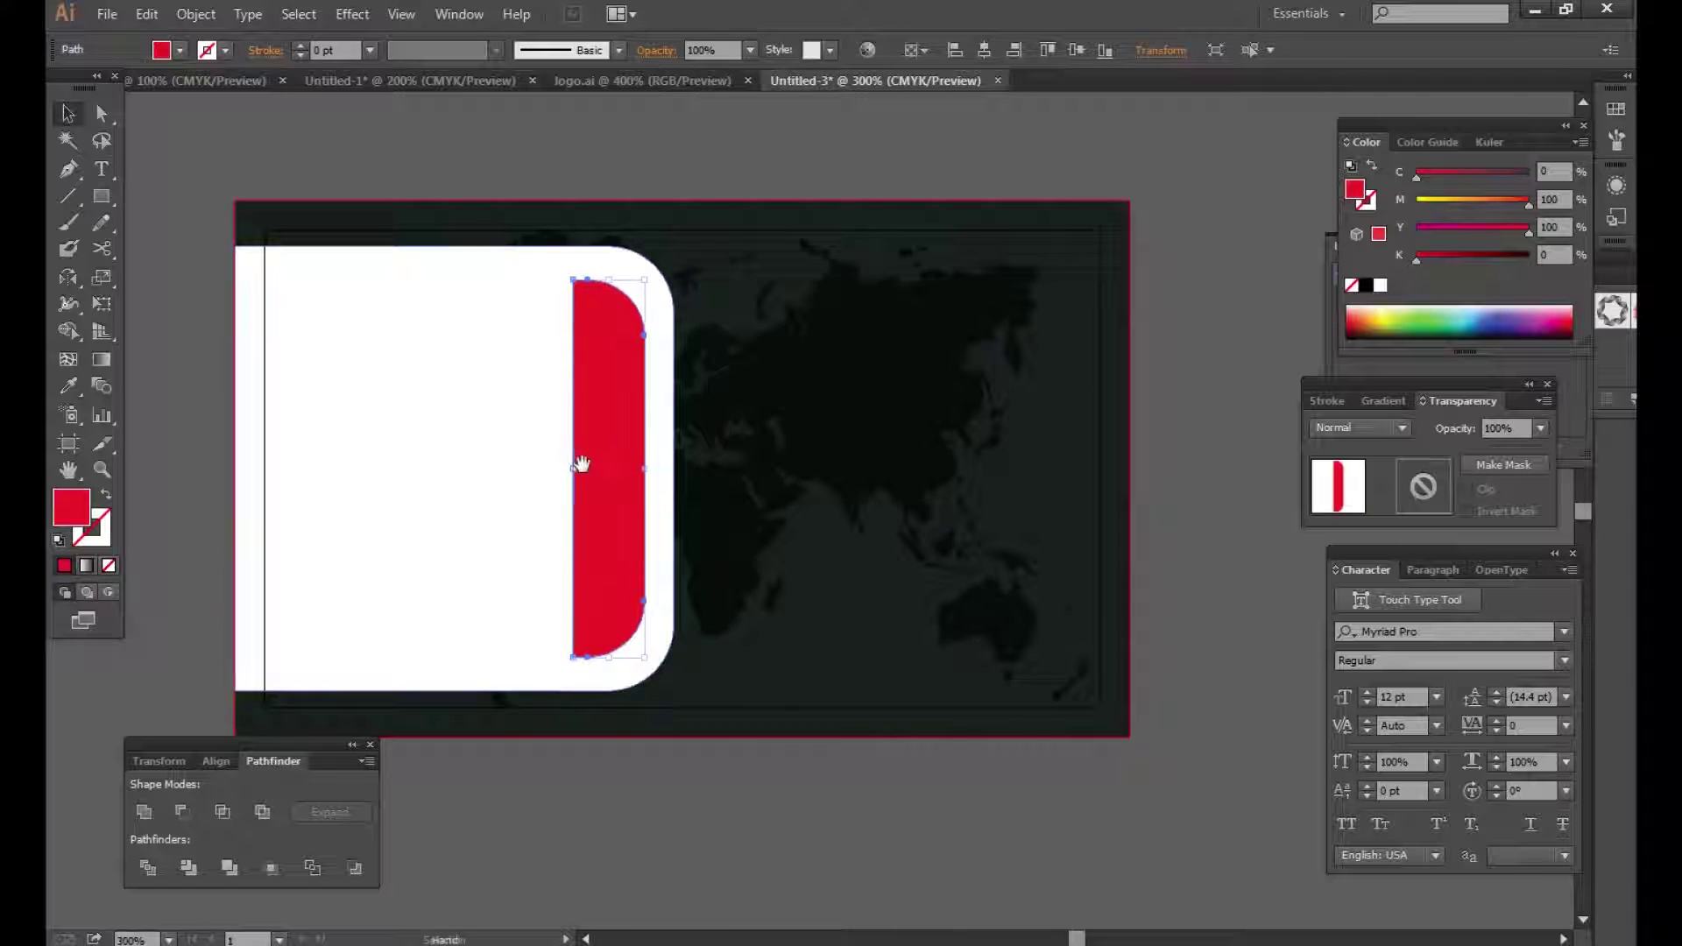
drag(644, 278, 649, 271)
- Lock the red bar in place with Object > Lock > Selection
key(ctrl+plus)
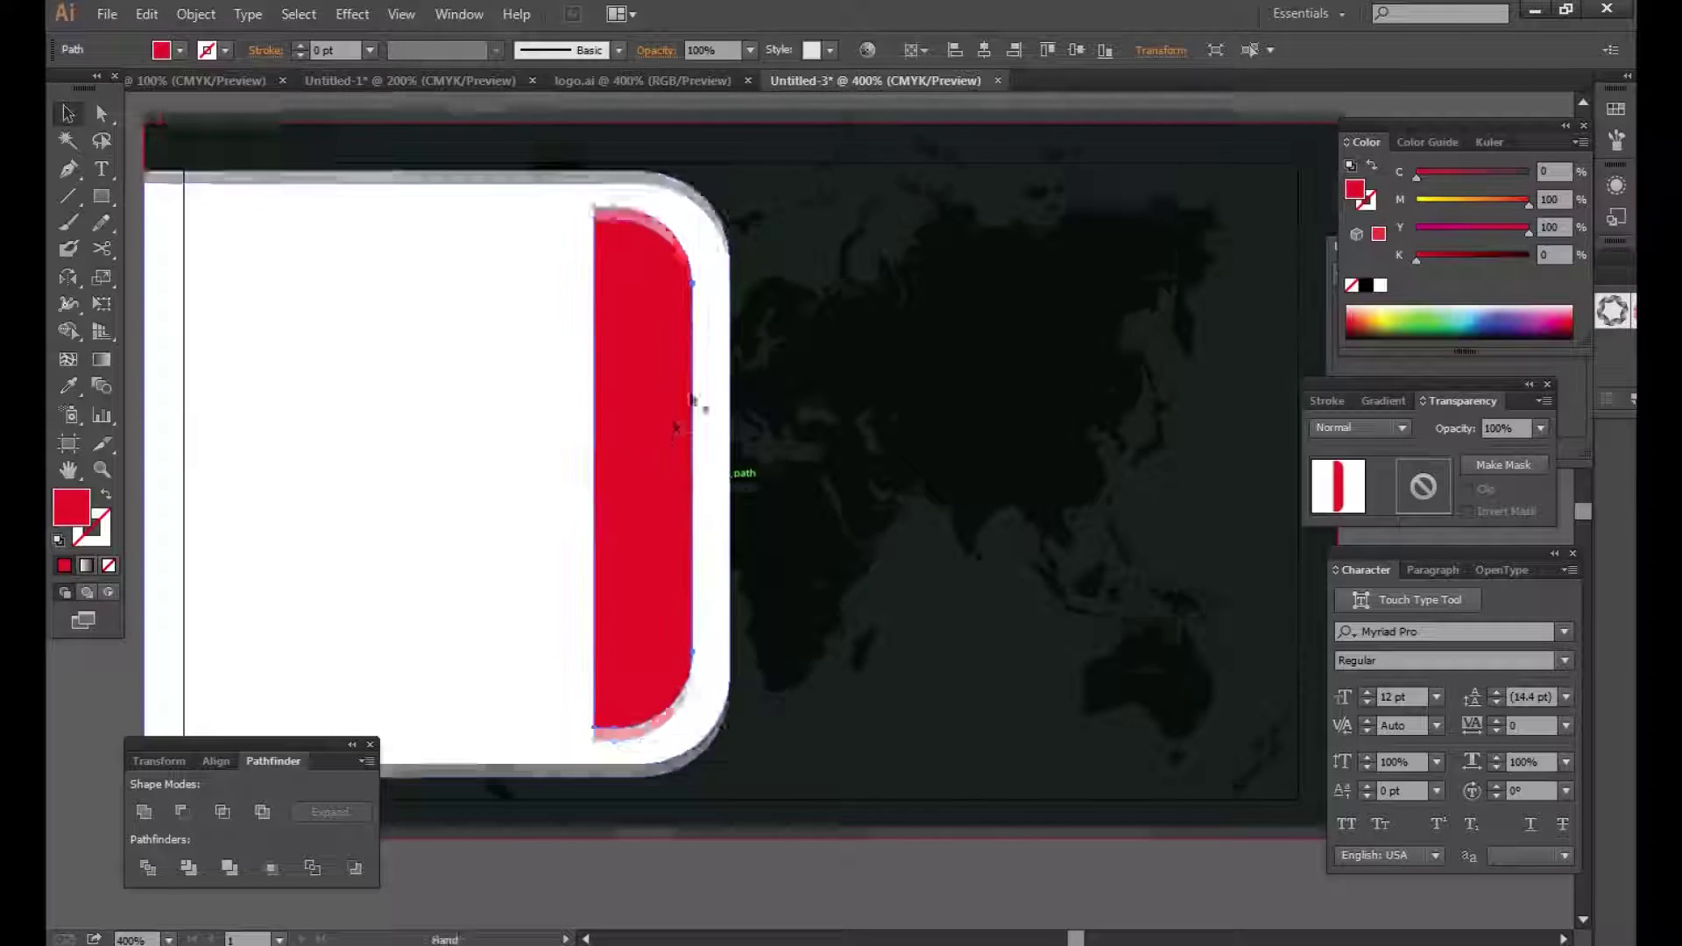
drag(657, 368, 676, 365)
scroll(733, 399, down, 1)
click(195, 14)
mouse_move(492, 214)
click(543, 145)
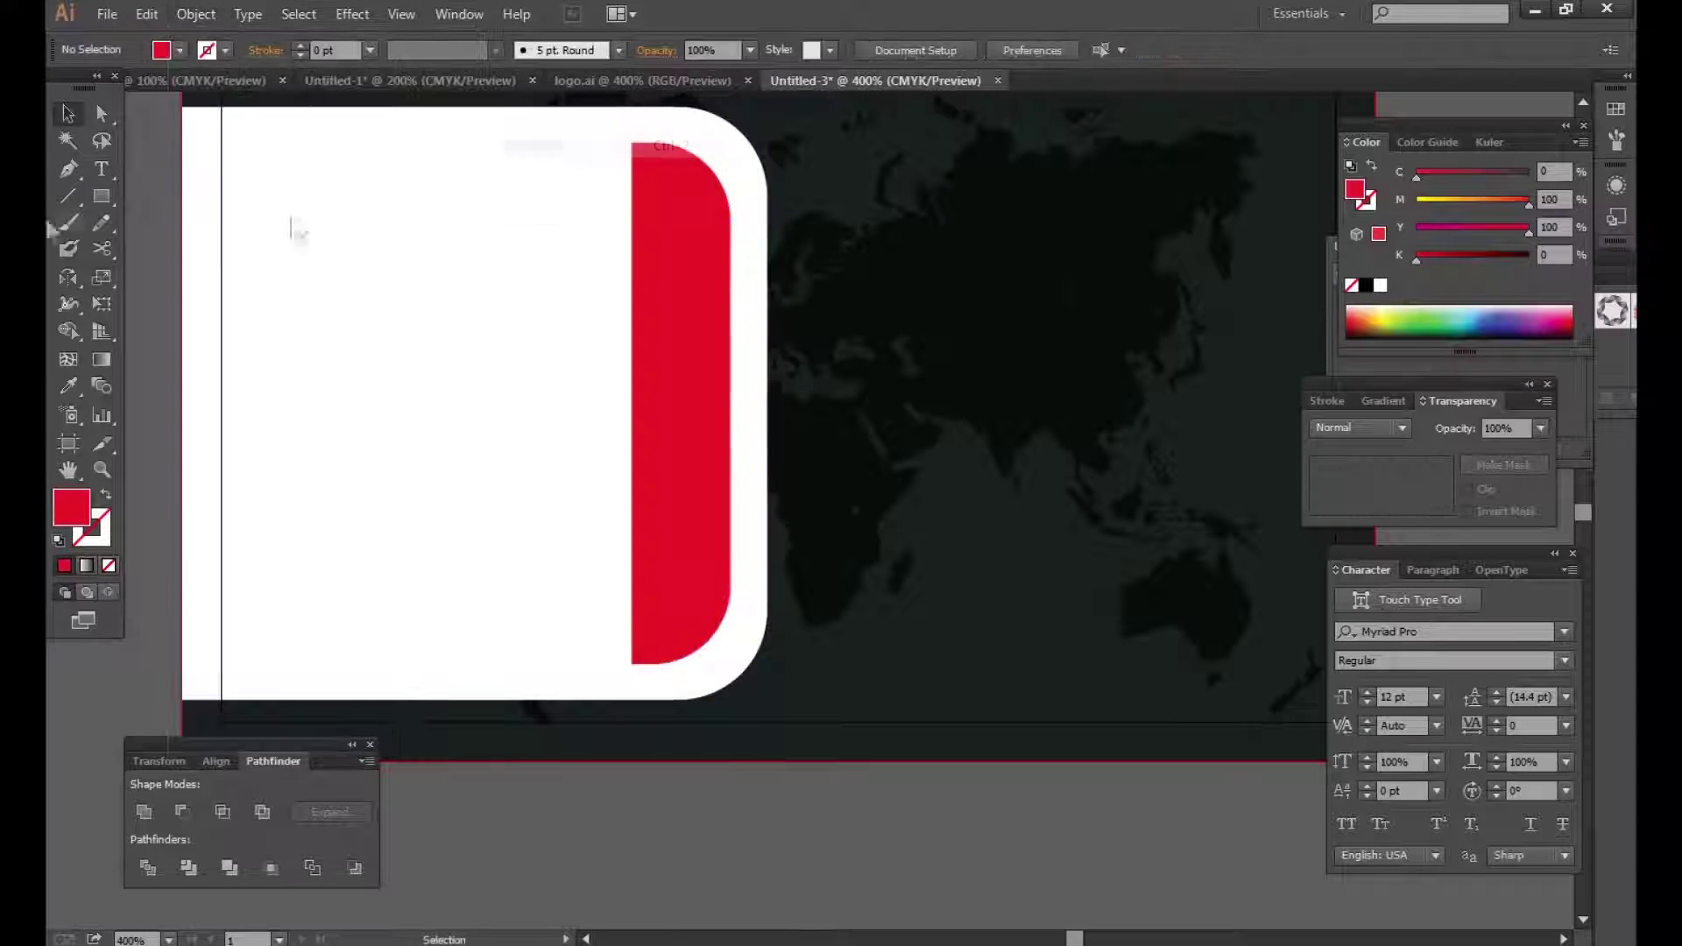
- Switch to the Pen tool and bring the whole red bar into view
click(68, 168)
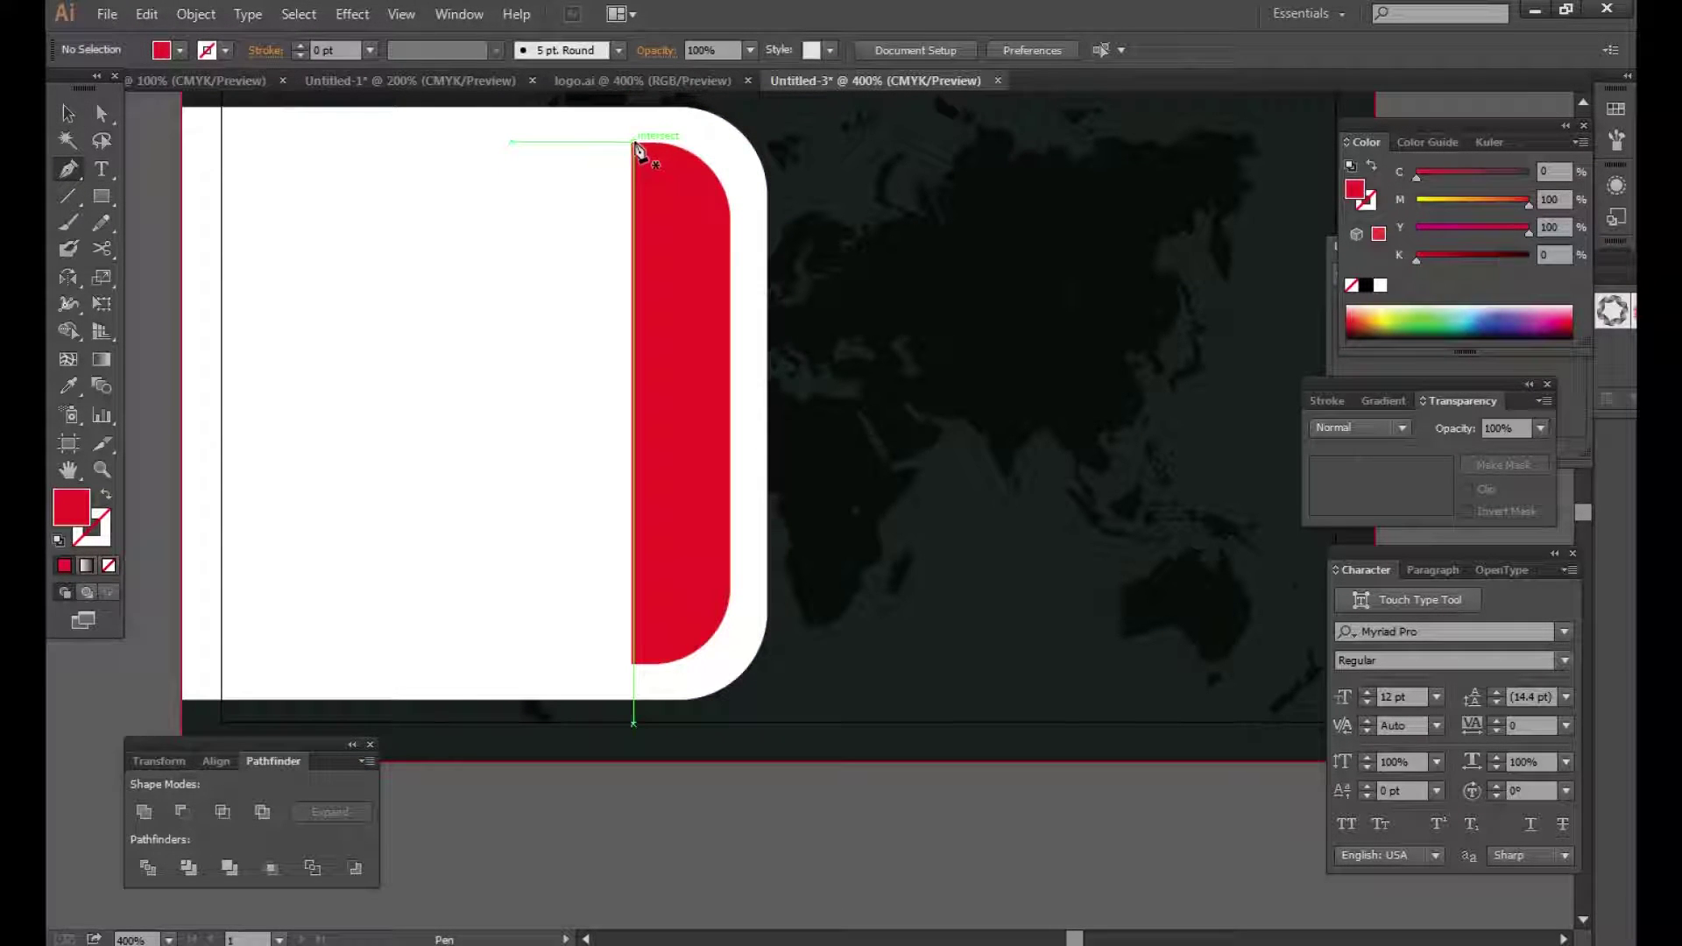
ctrl+click(680, 226)
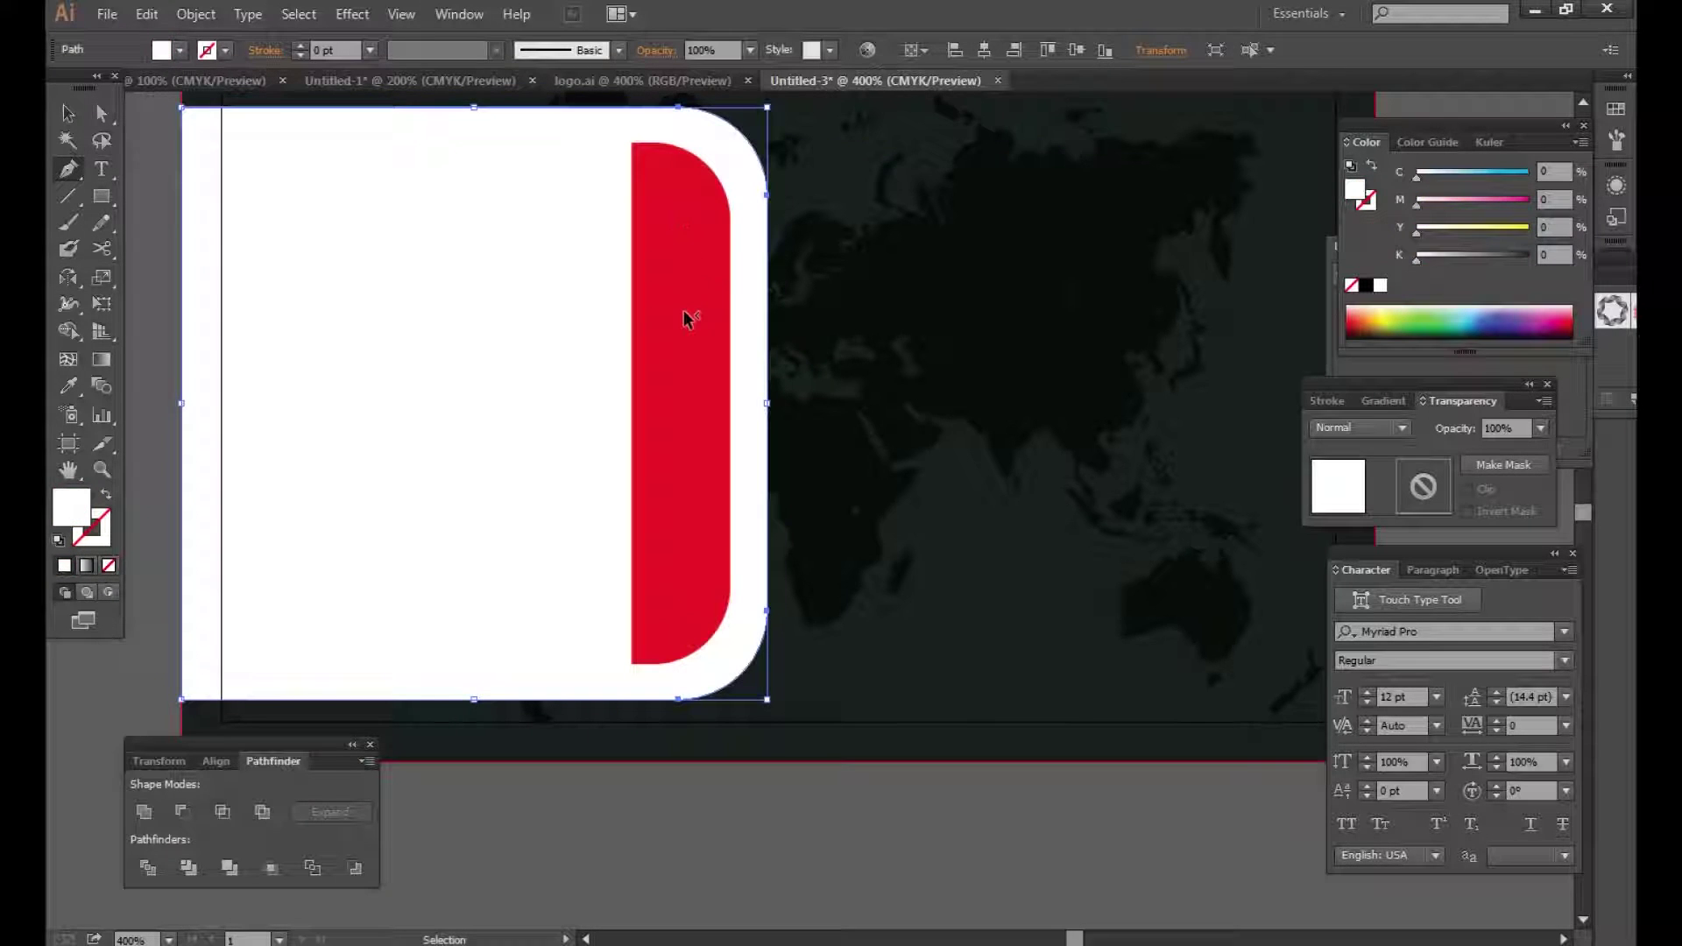
scroll(734, 282, up, 5)
scroll(786, 570, down, 10)
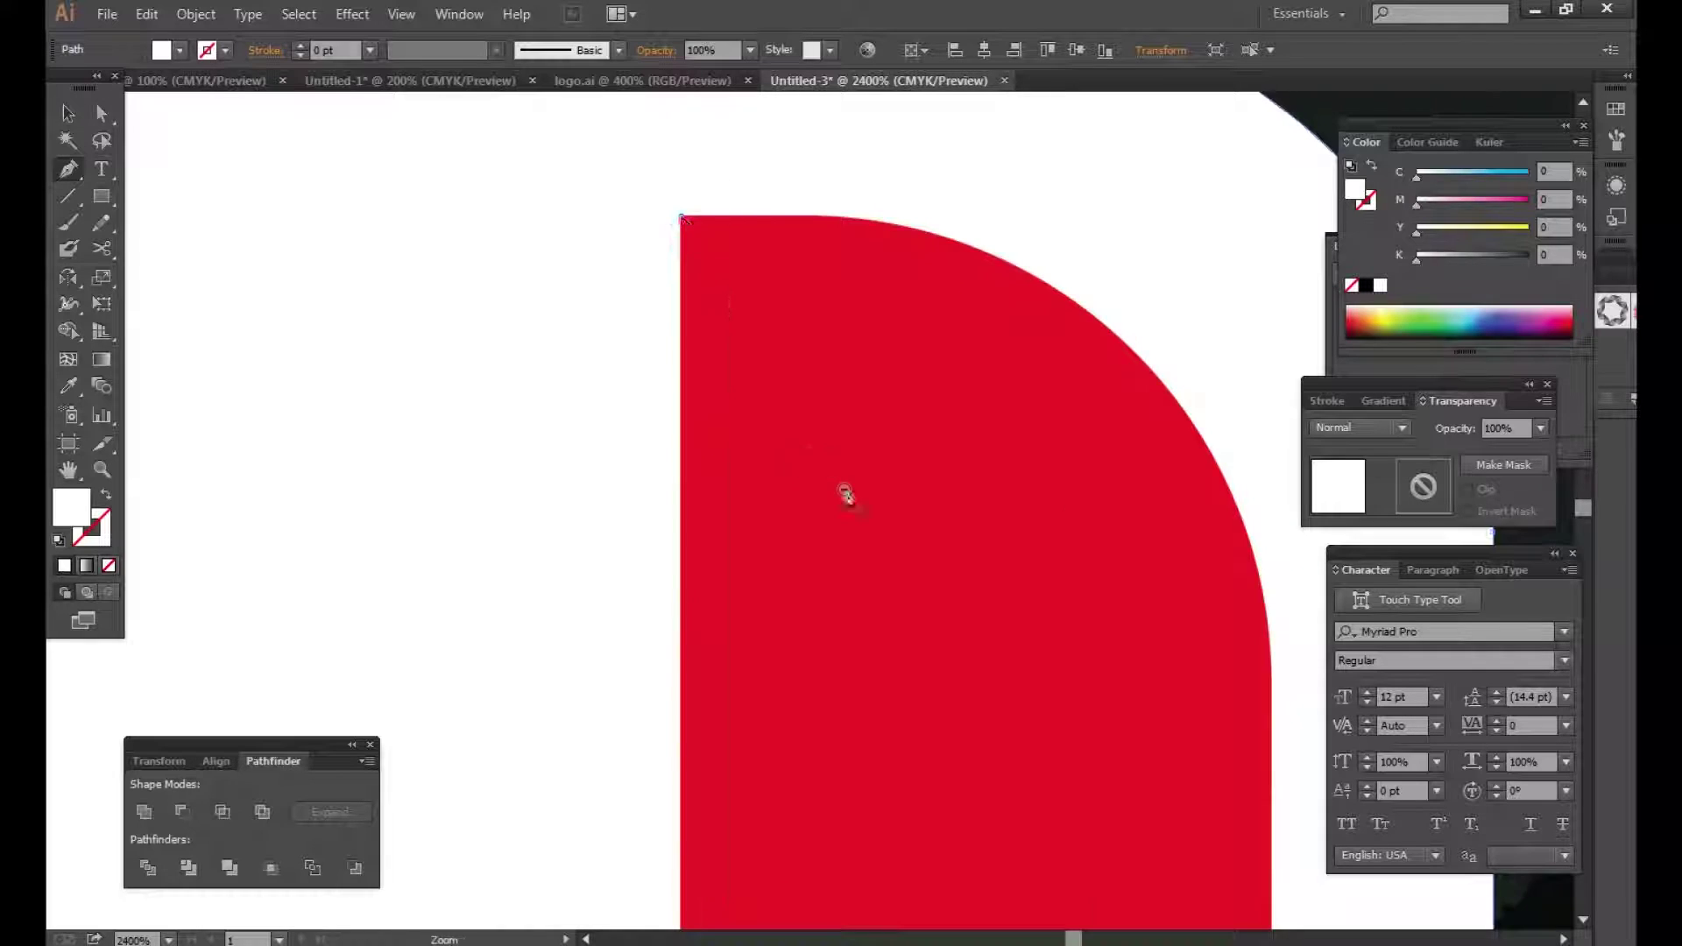
scroll(817, 464, down, 3)
scroll(840, 488, down, 5)
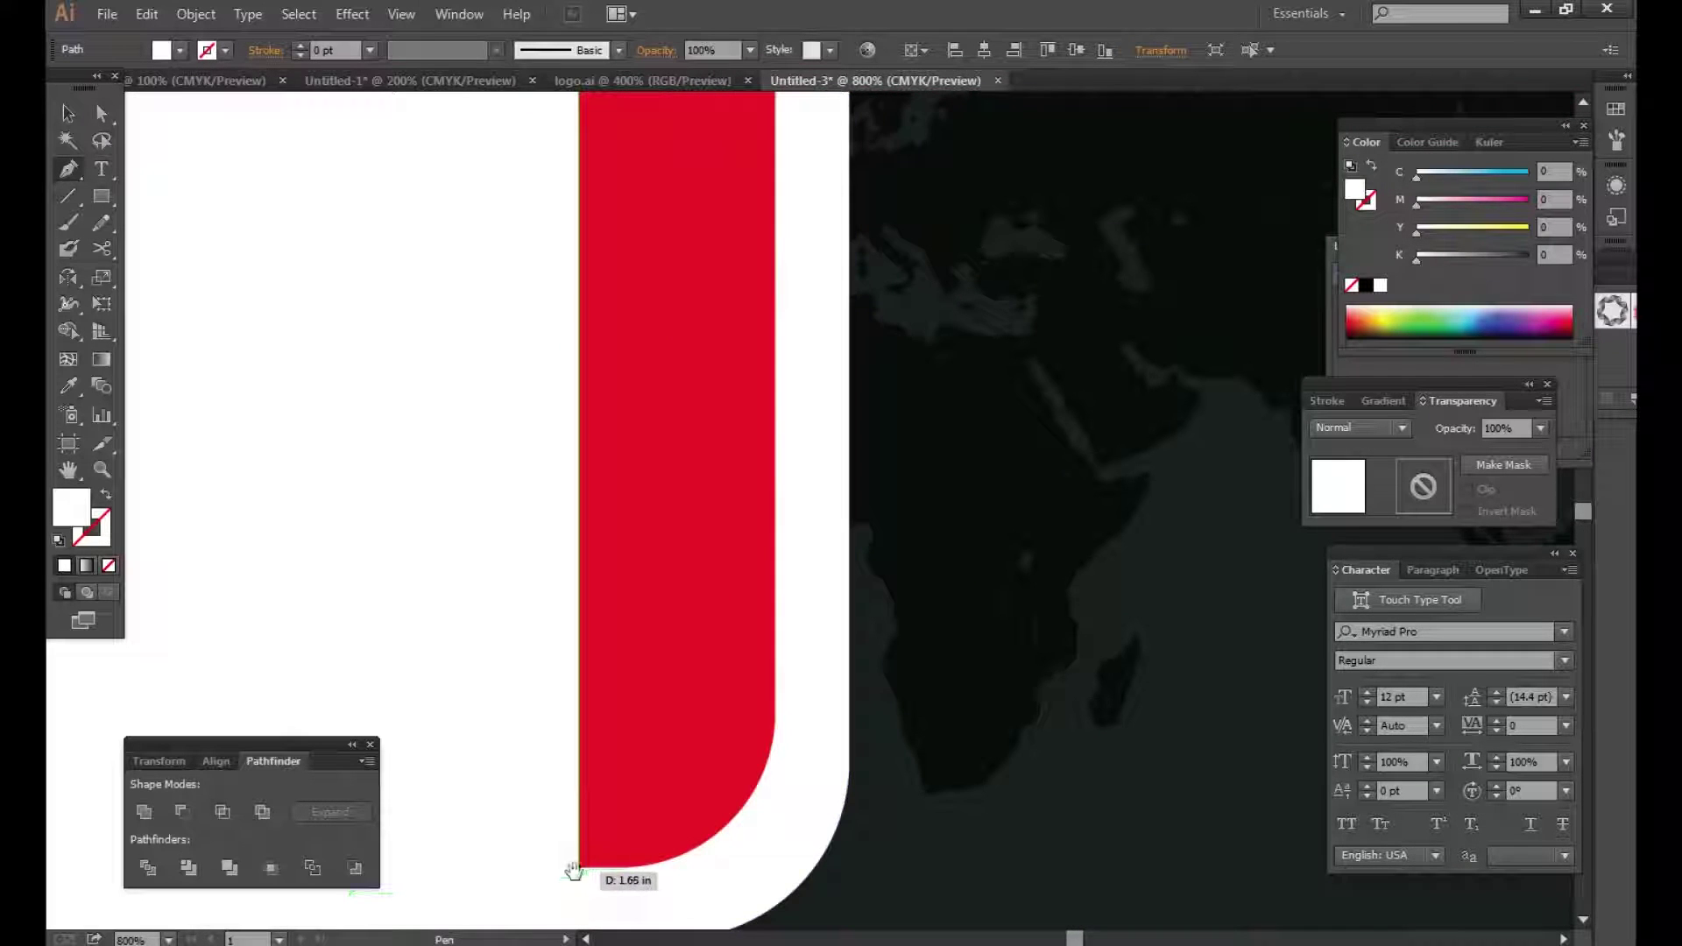
scroll(706, 808, down, 2)
drag(773, 529, 684, 668)
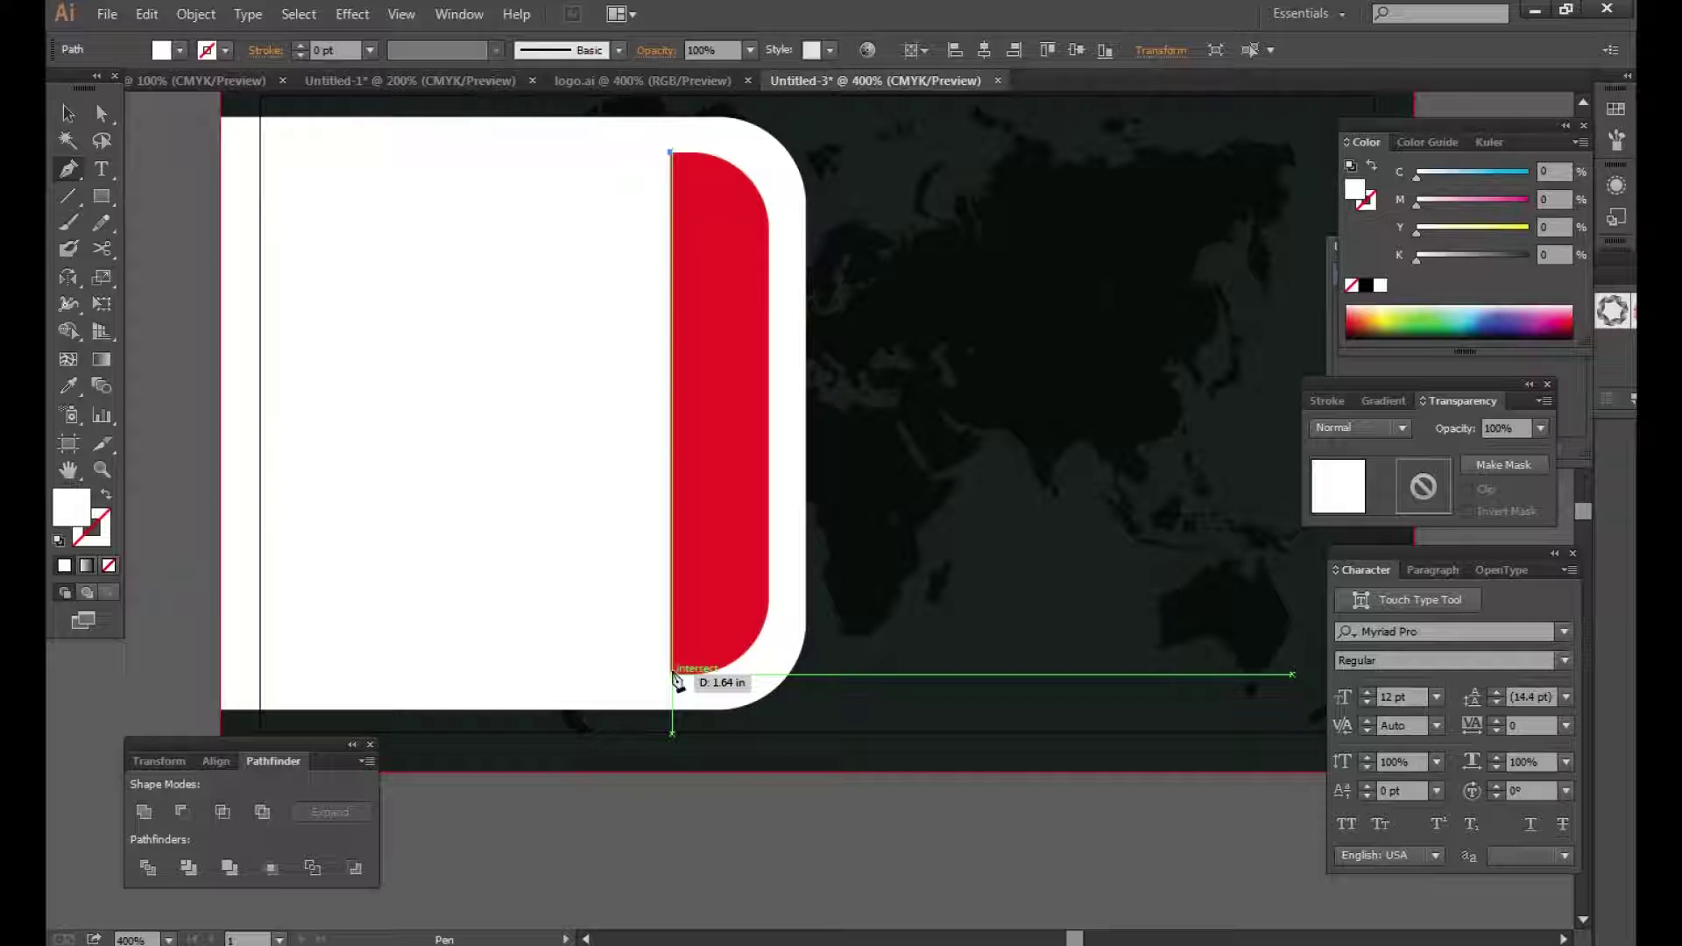
- Draw a curved Pen path bulging outward along the red bar's left edge
click(672, 674)
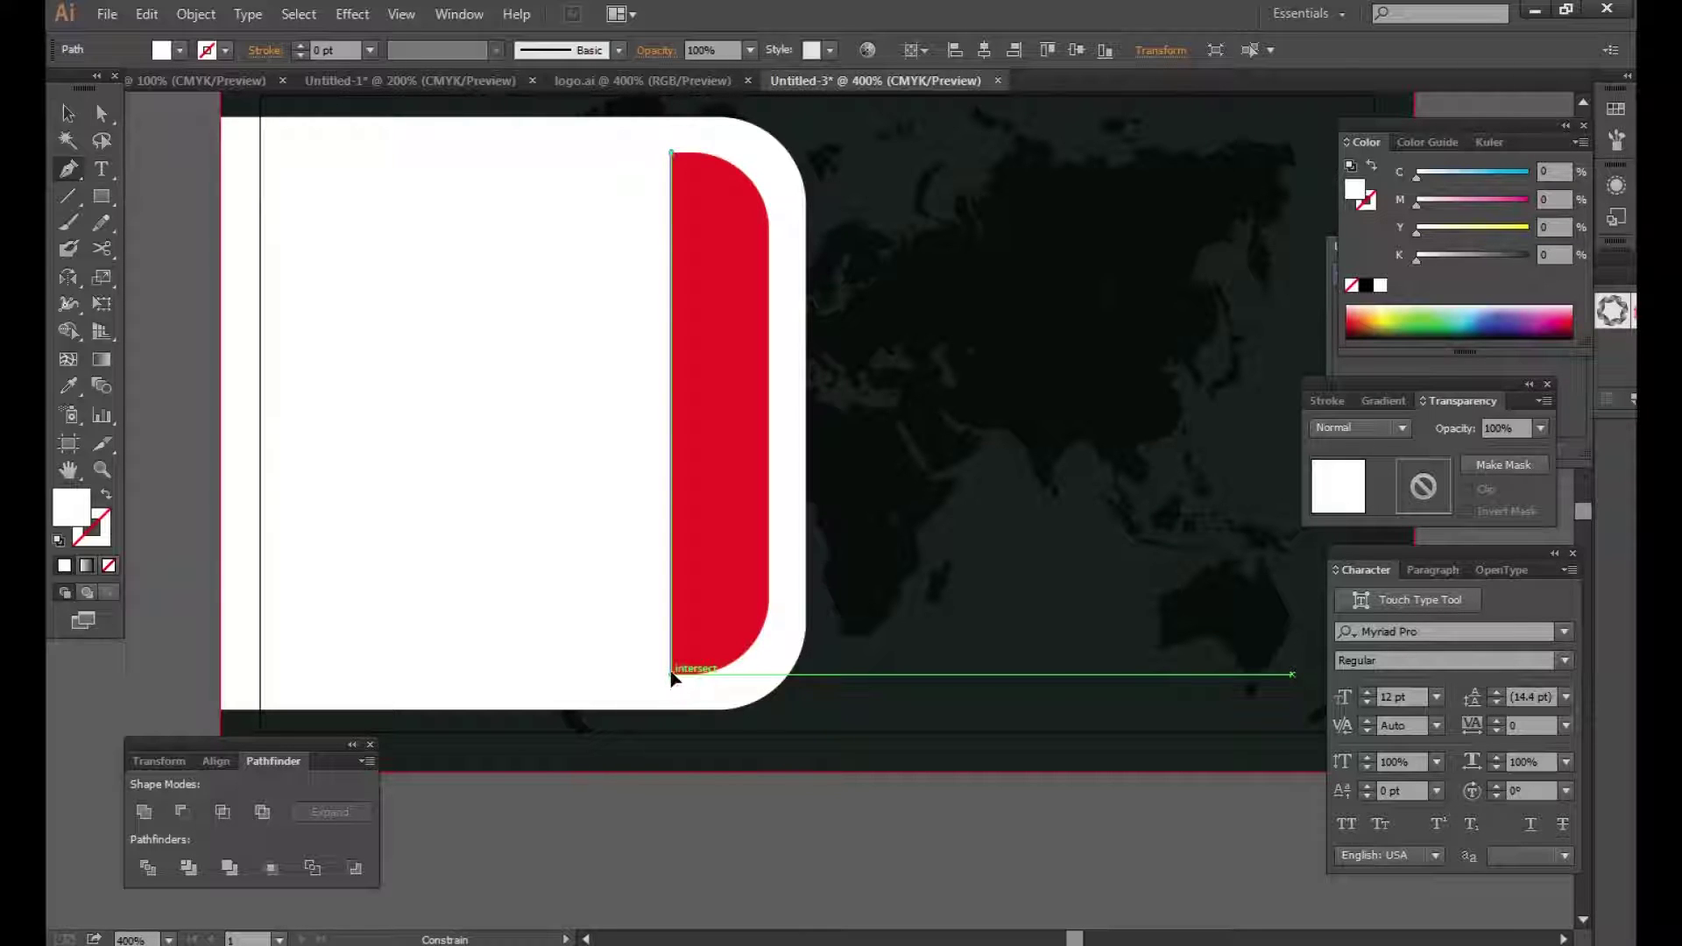
shift+click(705, 775)
drag(705, 779, 705, 885)
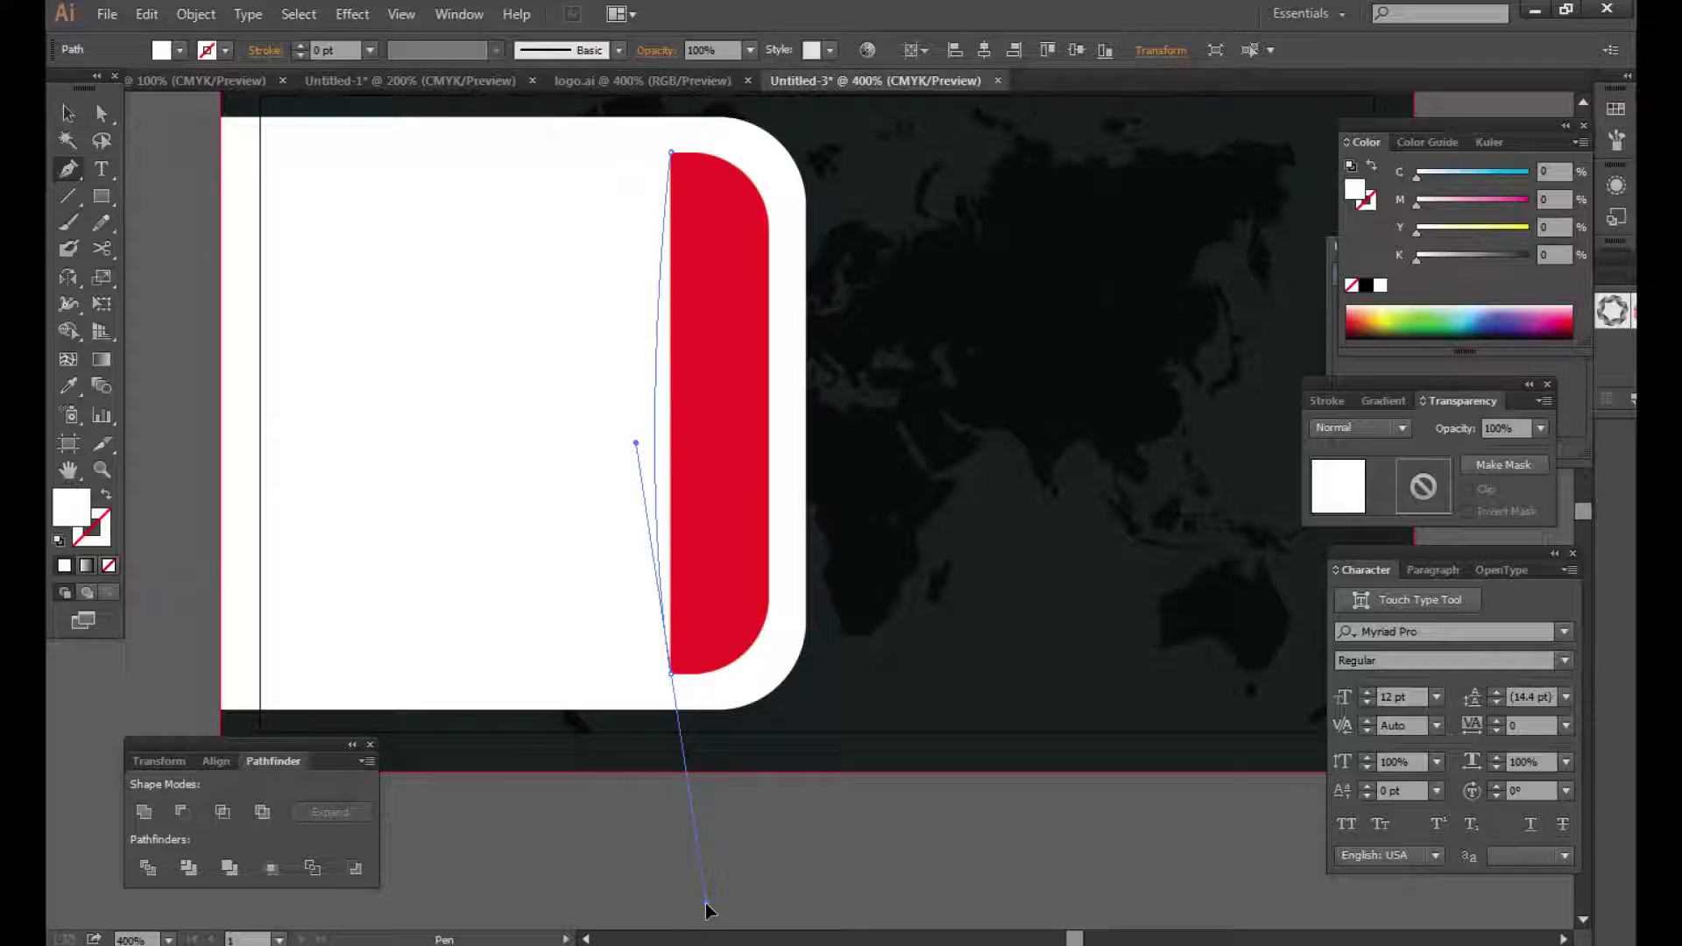
drag(705, 909, 710, 924)
drag(671, 675, 673, 686)
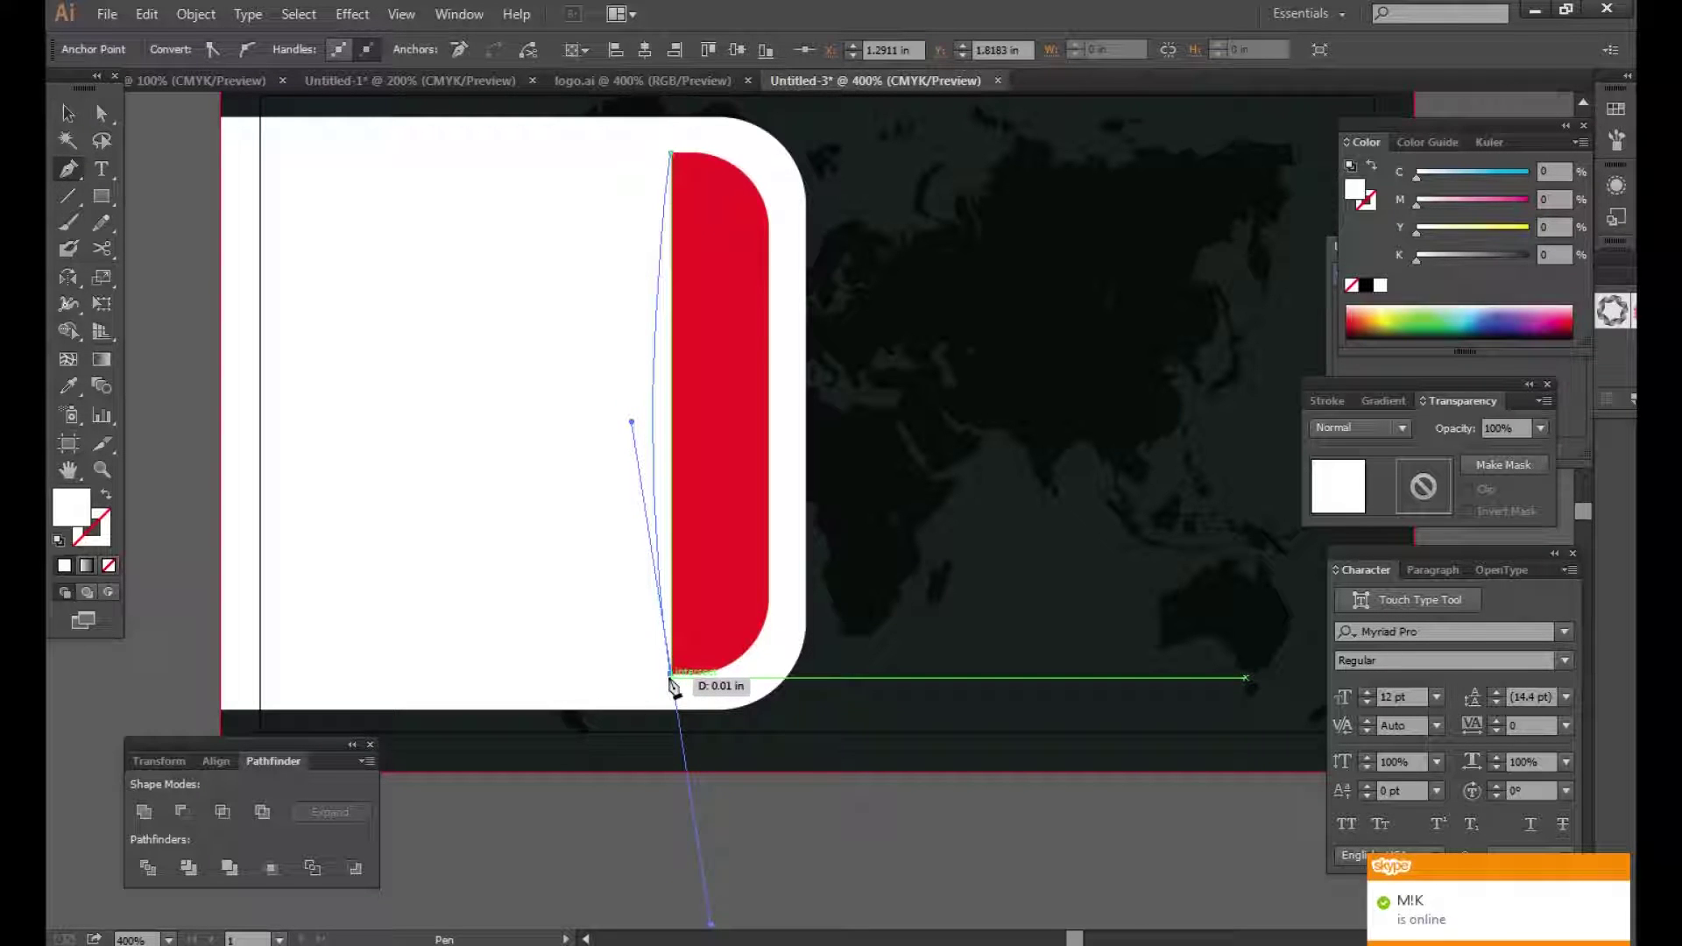
mouse_move(673, 686)
mouse_down()
mouse_move(687, 262)
mouse_move(704, 237)
mouse_up()
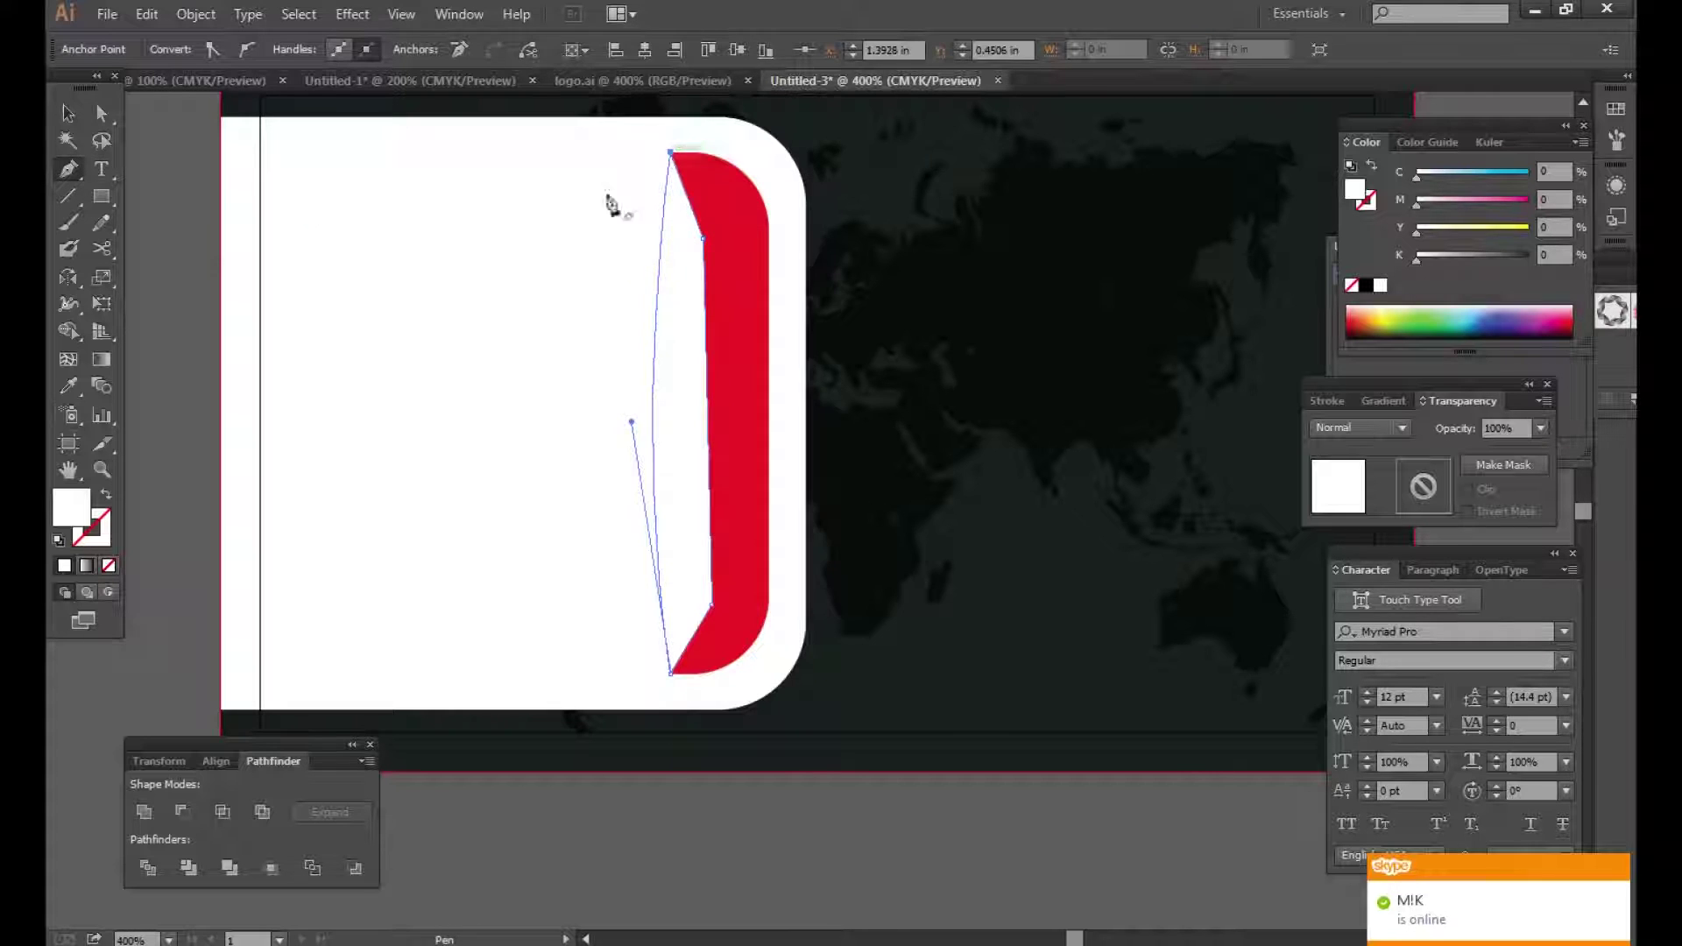
- Fill the curved path red with the Eyedropper and select it with the white shape
click(68, 385)
click(770, 298)
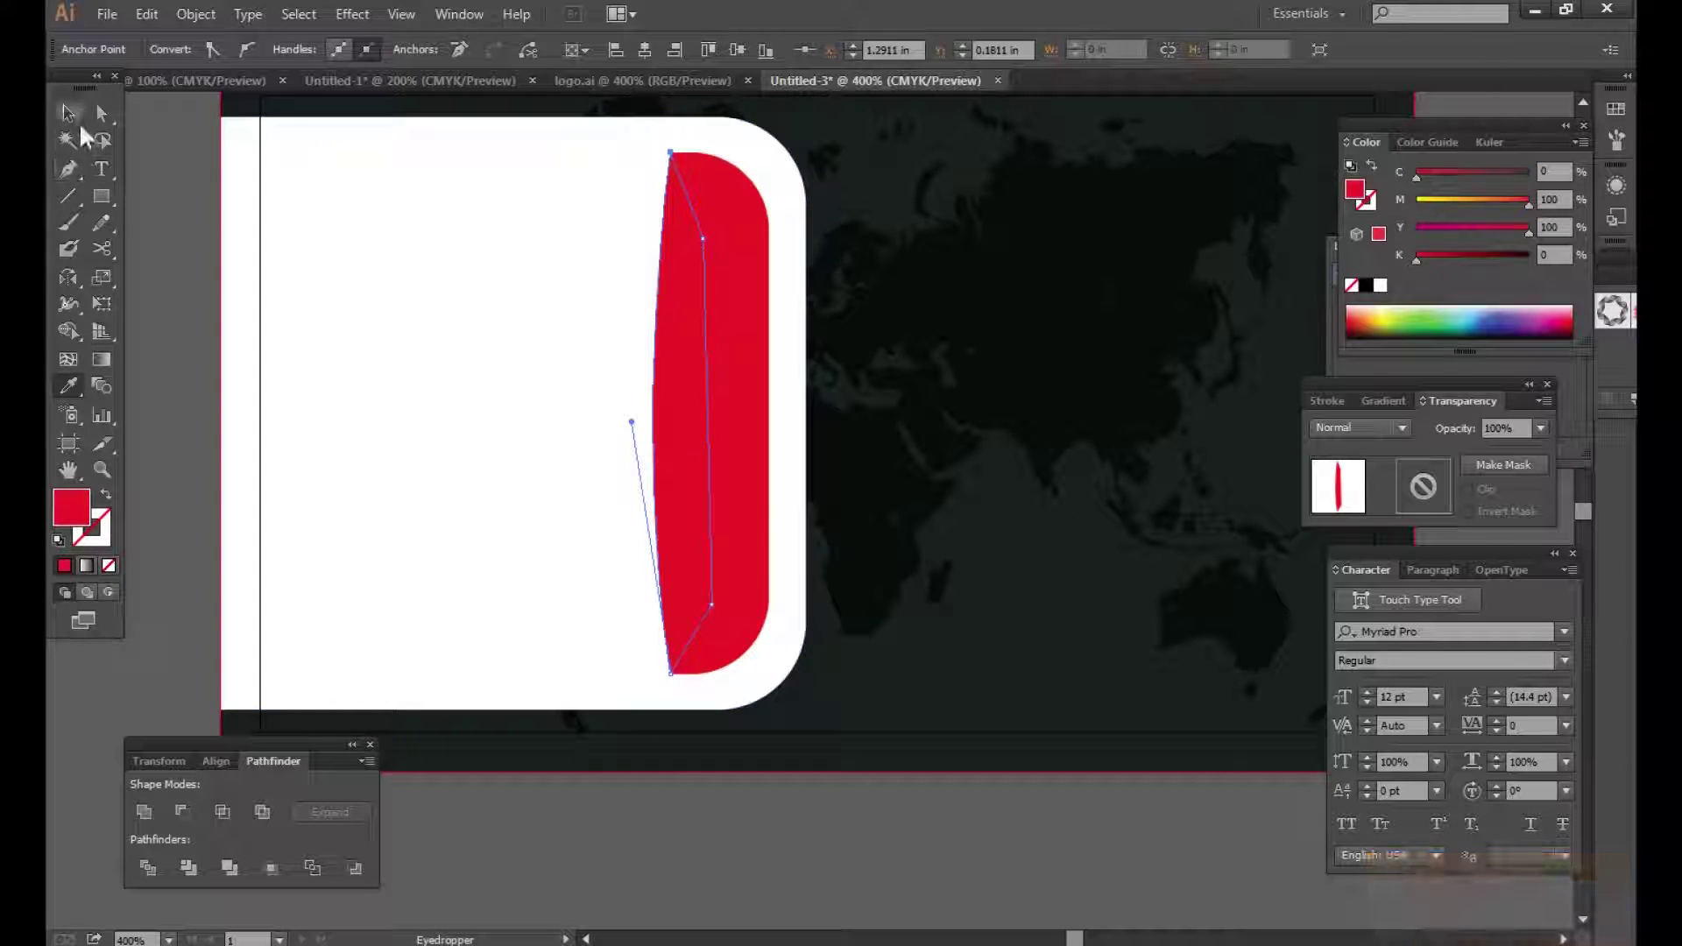
click(68, 113)
click(696, 760)
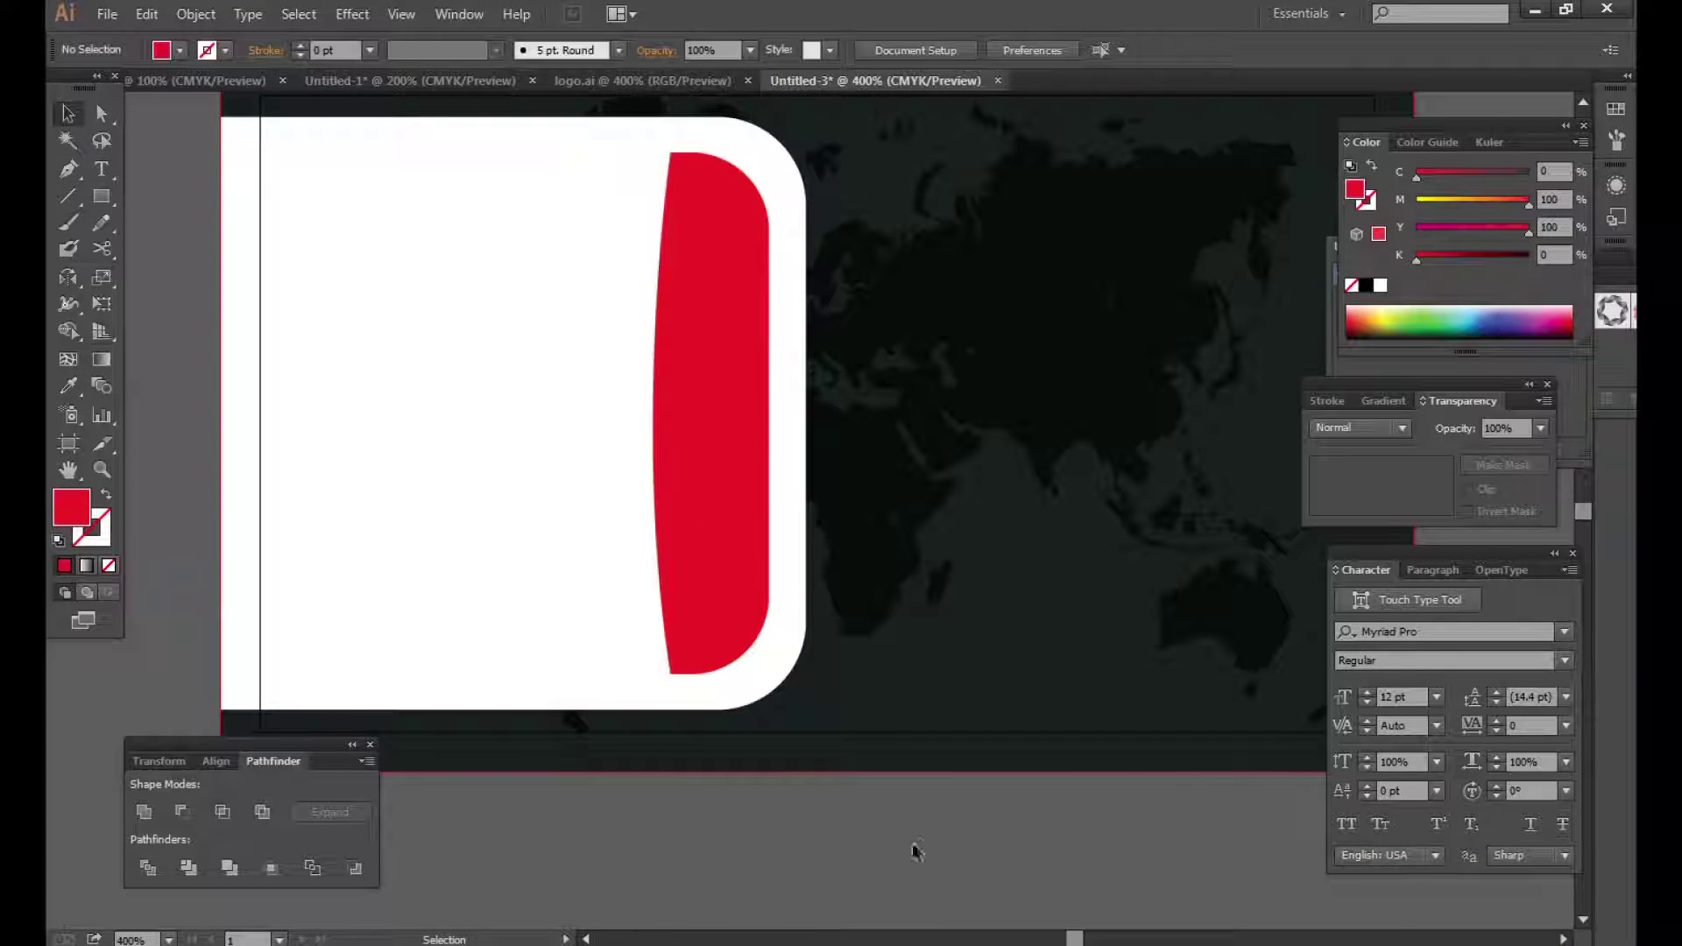
click(714, 473)
shift+click(723, 561)
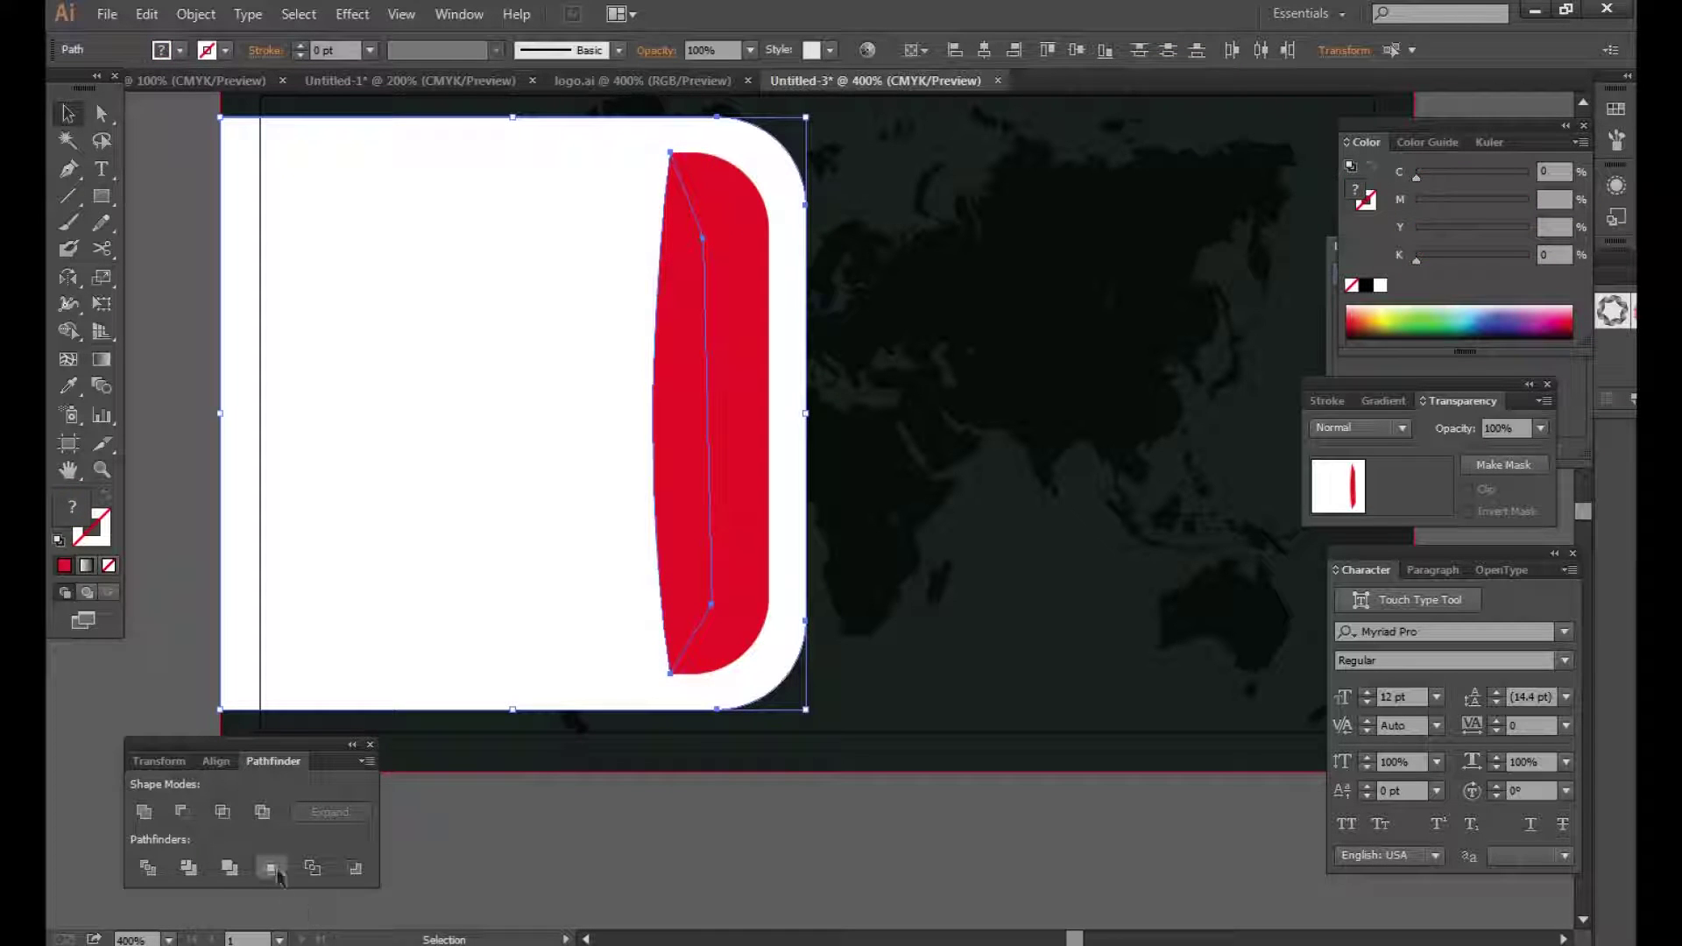
- Try Pathfinder on the curved path and white shape, then undo both attempts
click(239, 865)
key(ctrl+z)
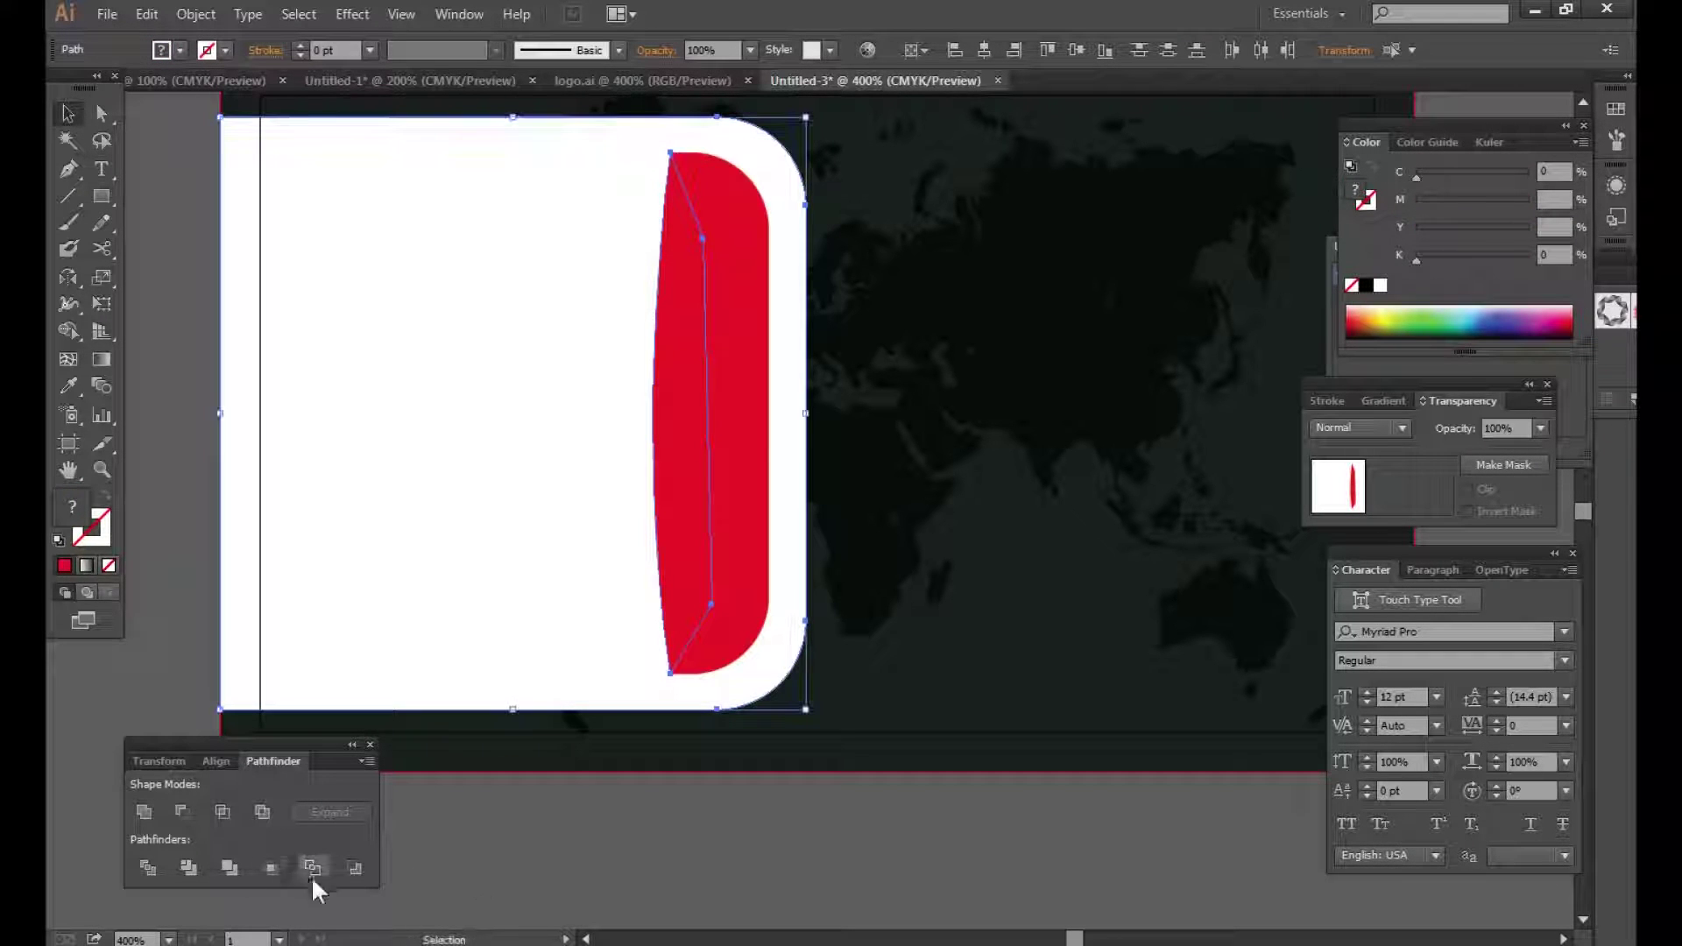
click(230, 865)
key(ctrl+z)
click(743, 469)
shift+click(679, 415)
key(ctrl+shift+a)
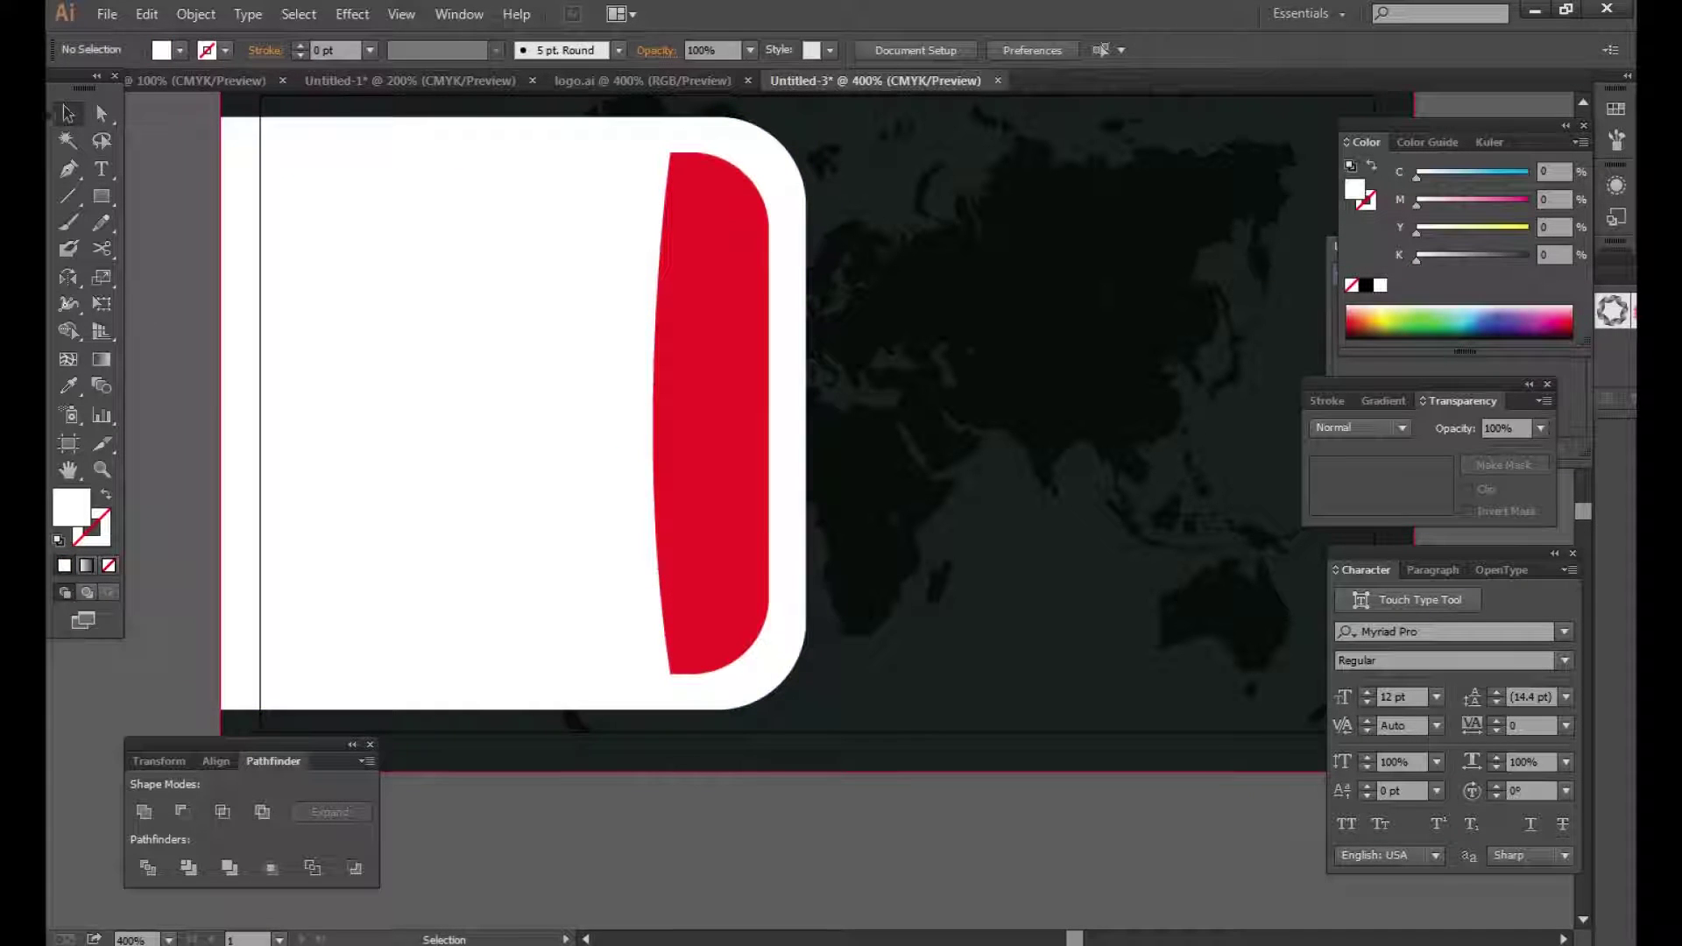
- Unlock the red bar and merge the curved path into it with Pathfinder
click(195, 15)
click(263, 169)
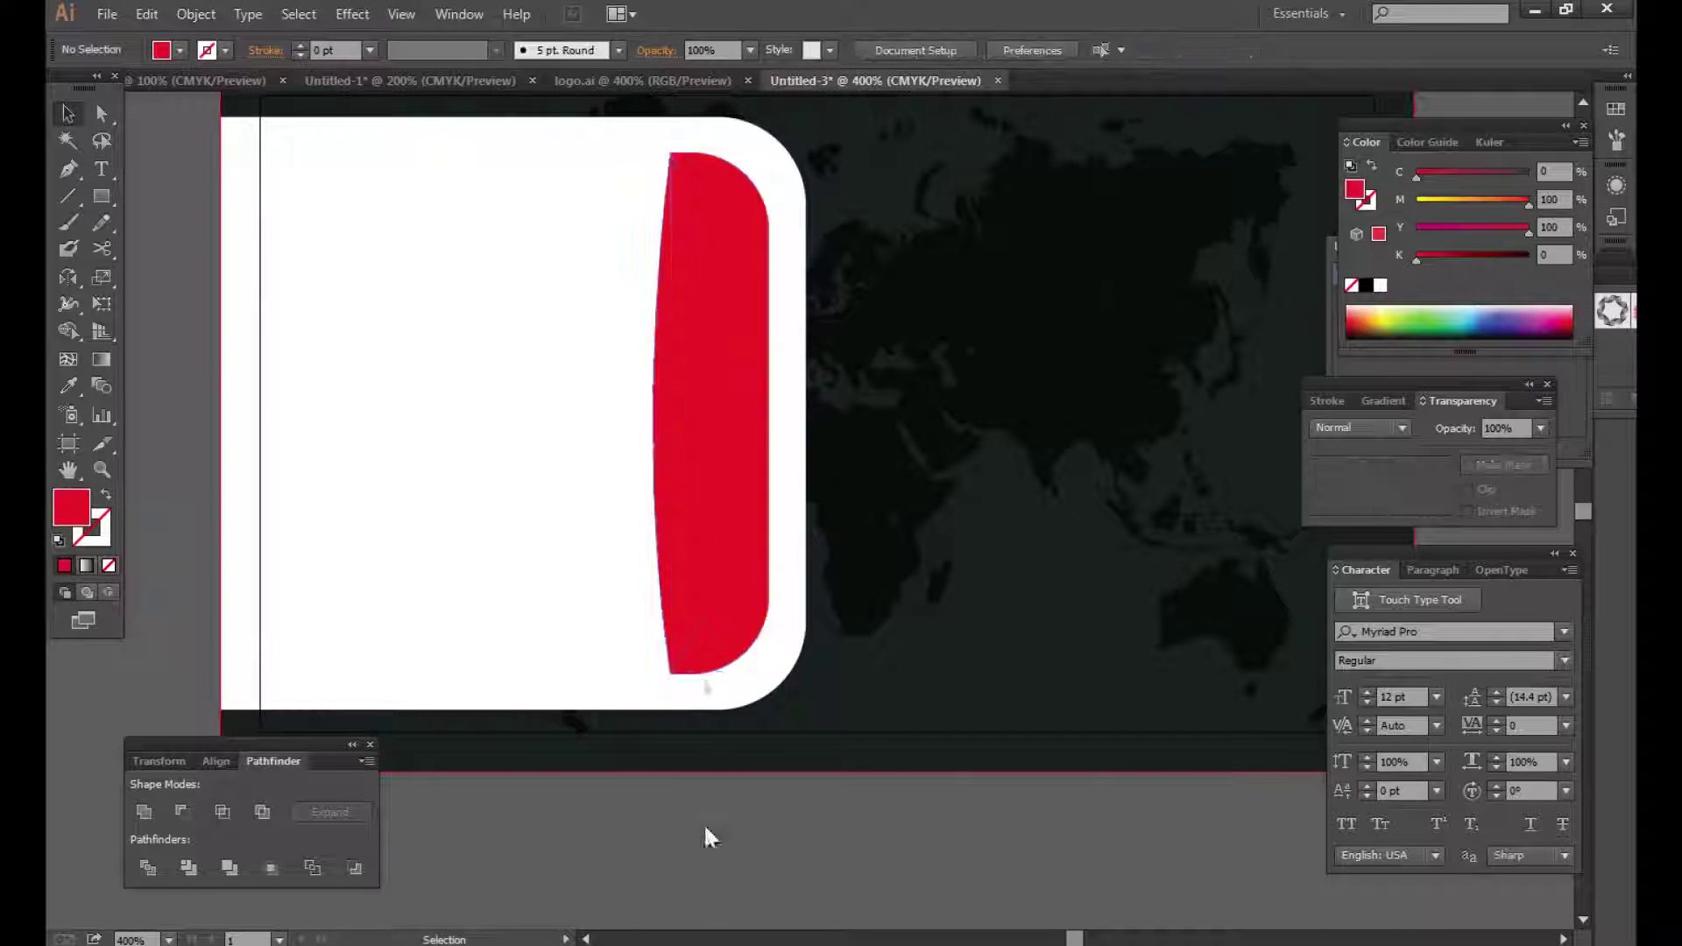
click(243, 868)
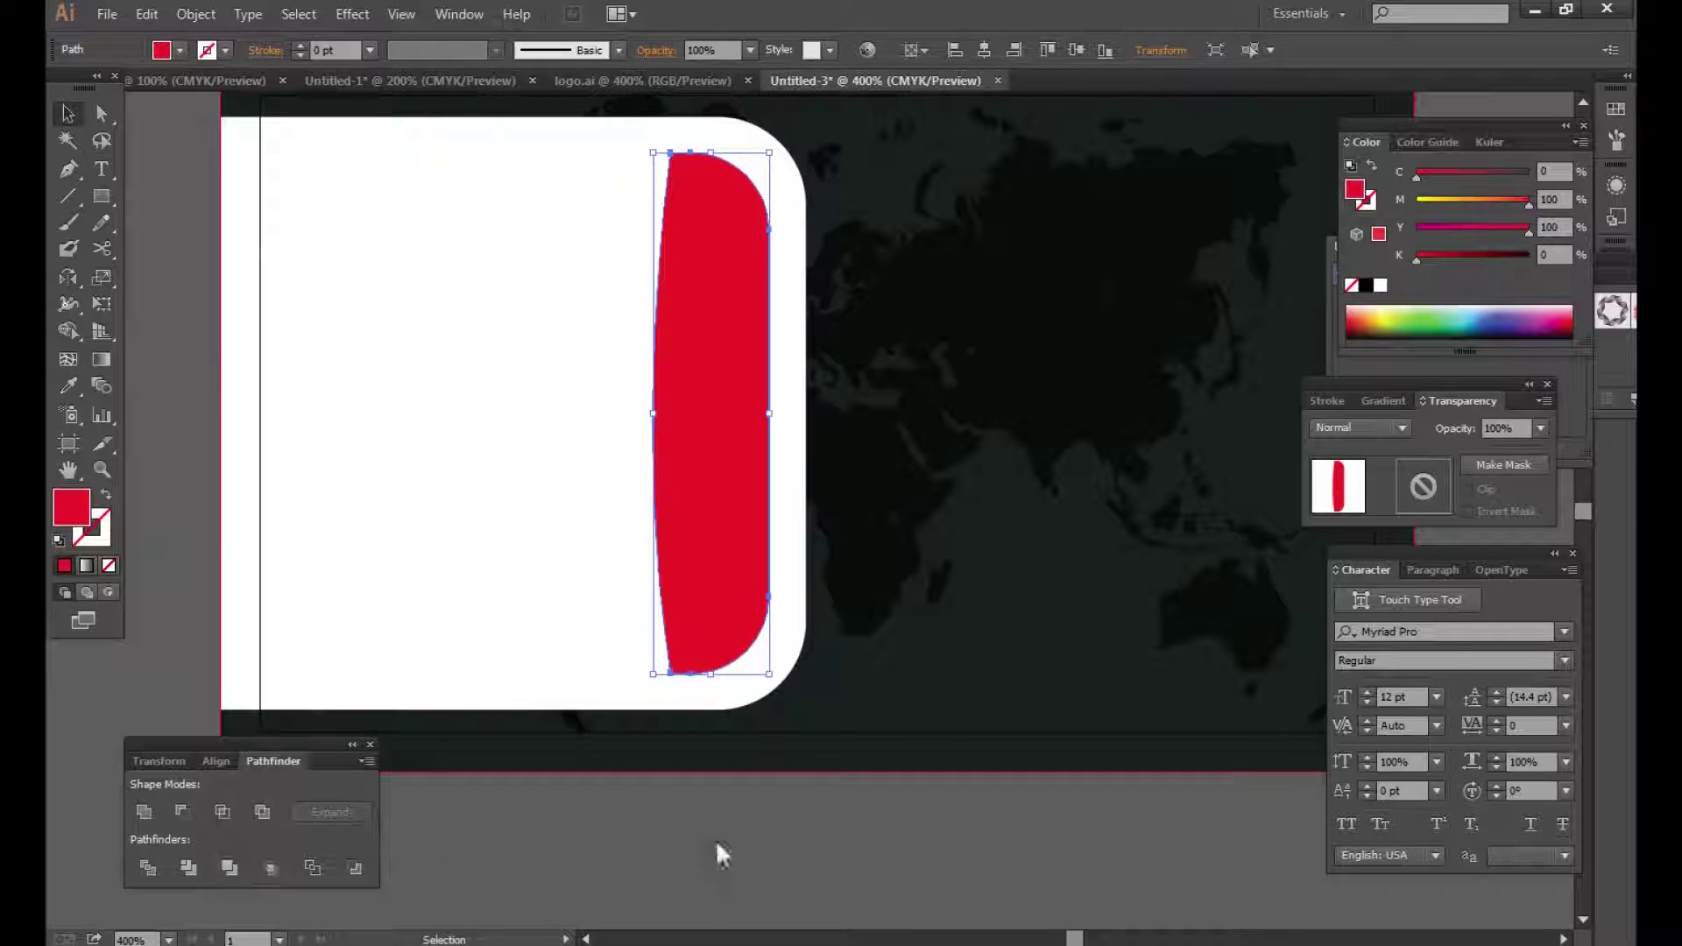
click(721, 856)
key(ctrl+minus)
key(ctrl+minus)
click(776, 501)
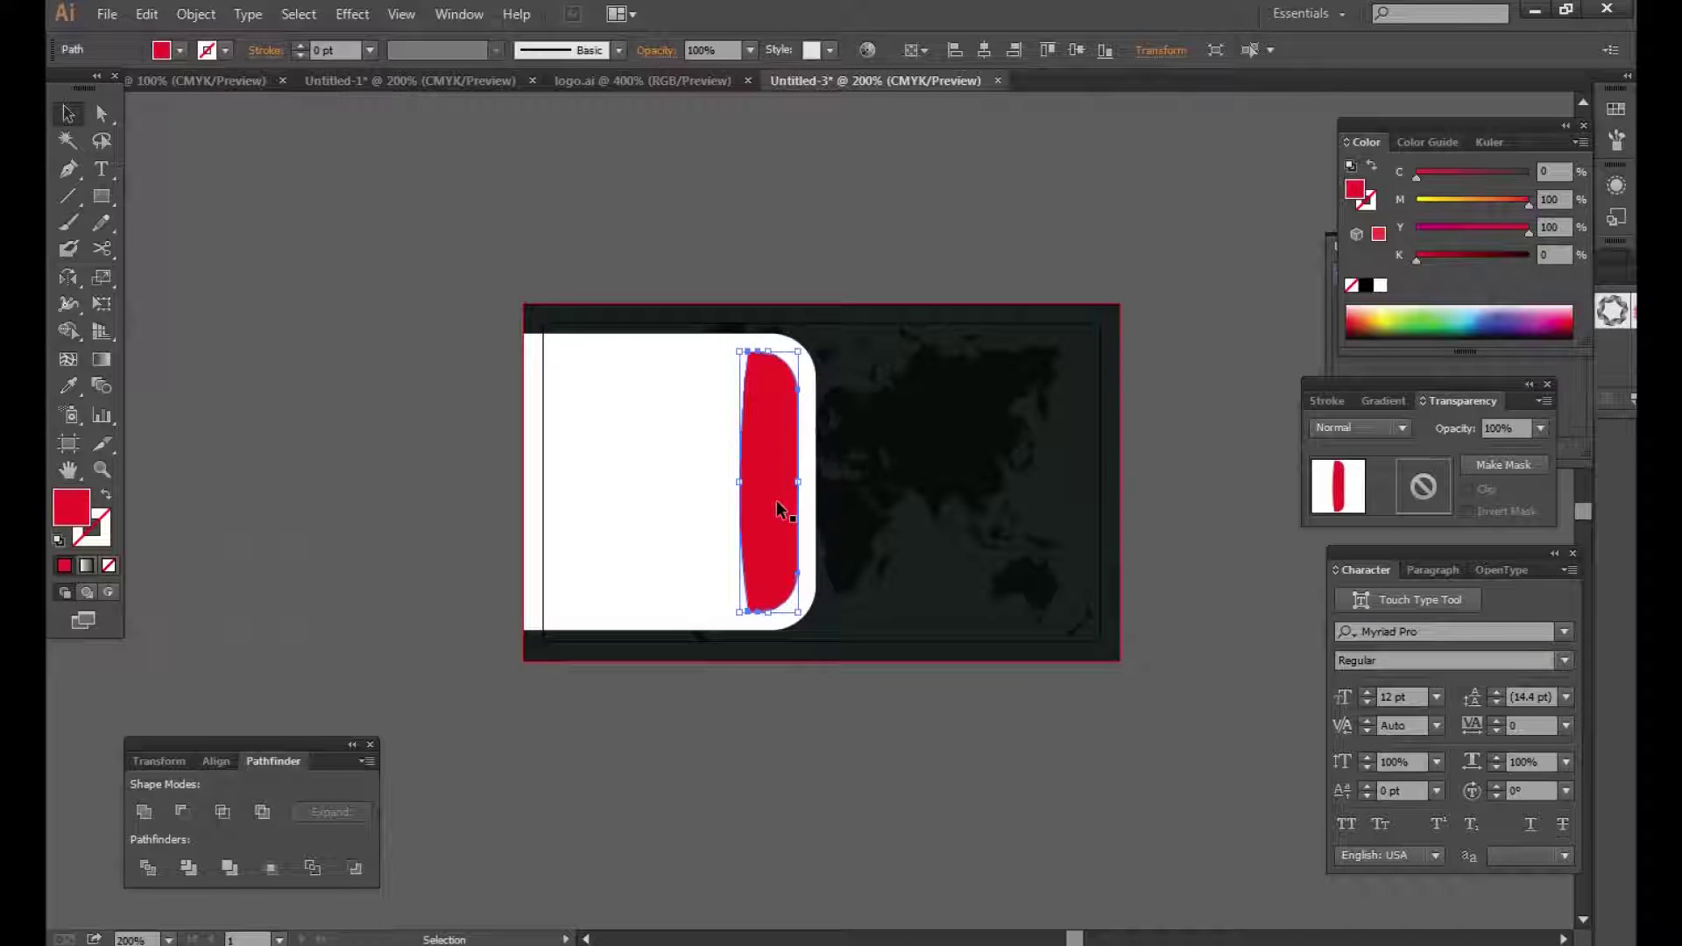
click(833, 739)
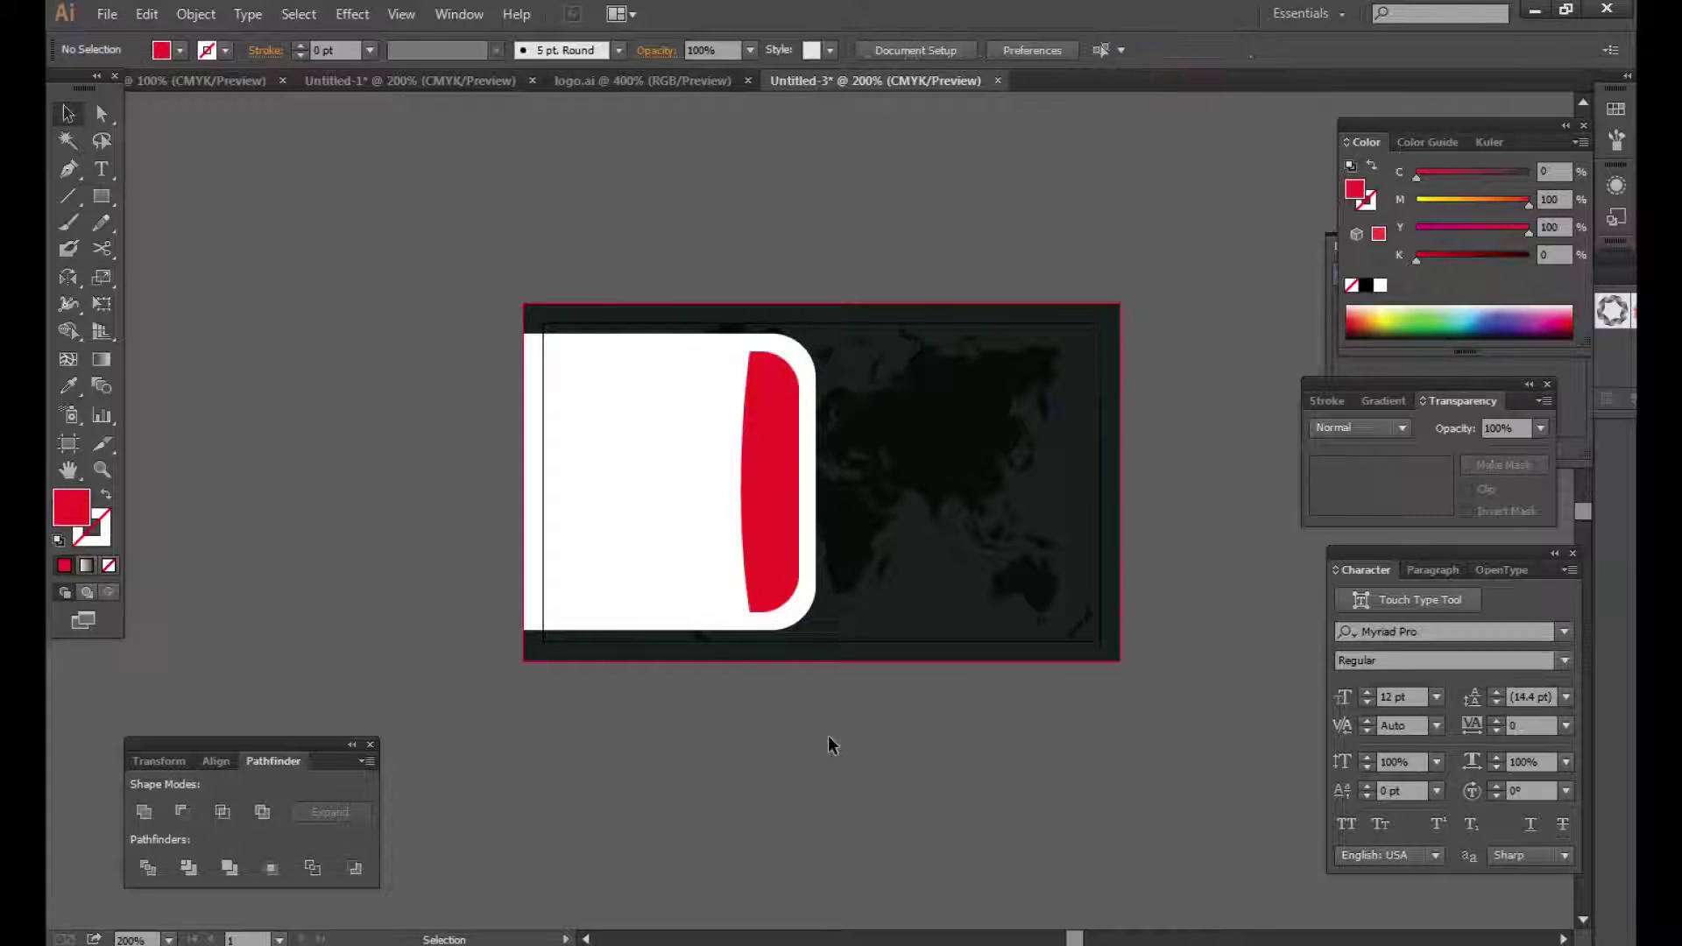
key(ctrl+plus)
drag(694, 525, 762, 555)
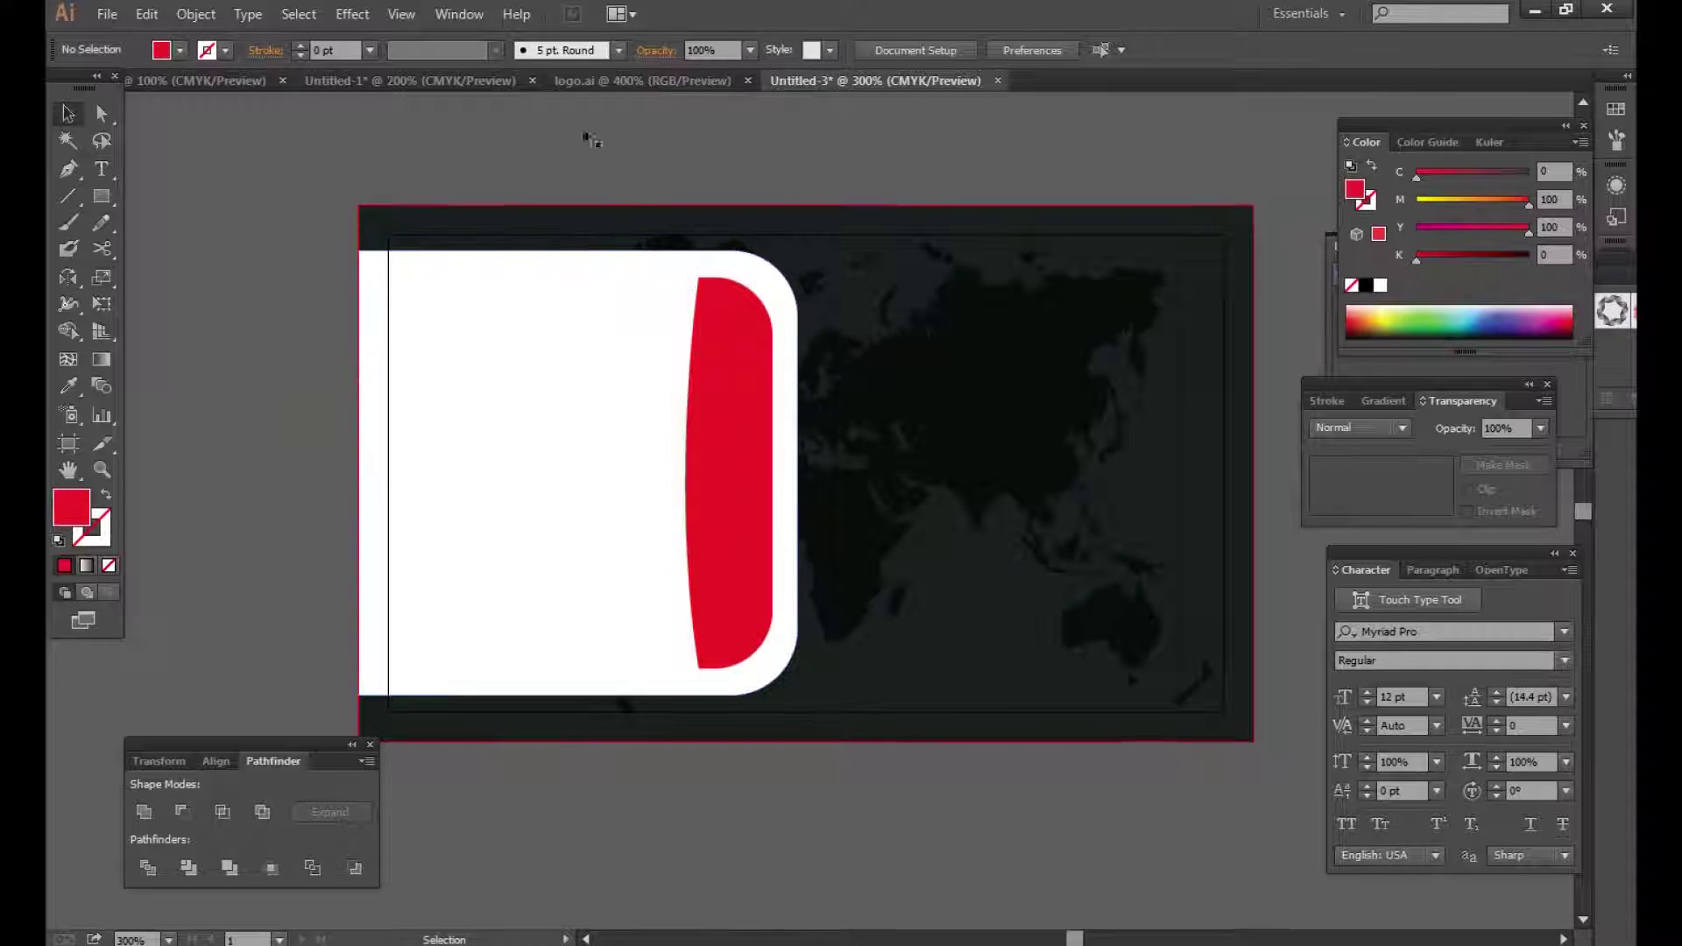
- Copy the AT logo from the logo.ai document and return to the card
click(554, 80)
click(147, 14)
click(219, 120)
click(876, 81)
- Paste the AT logo onto the card and size it within the white area
click(146, 14)
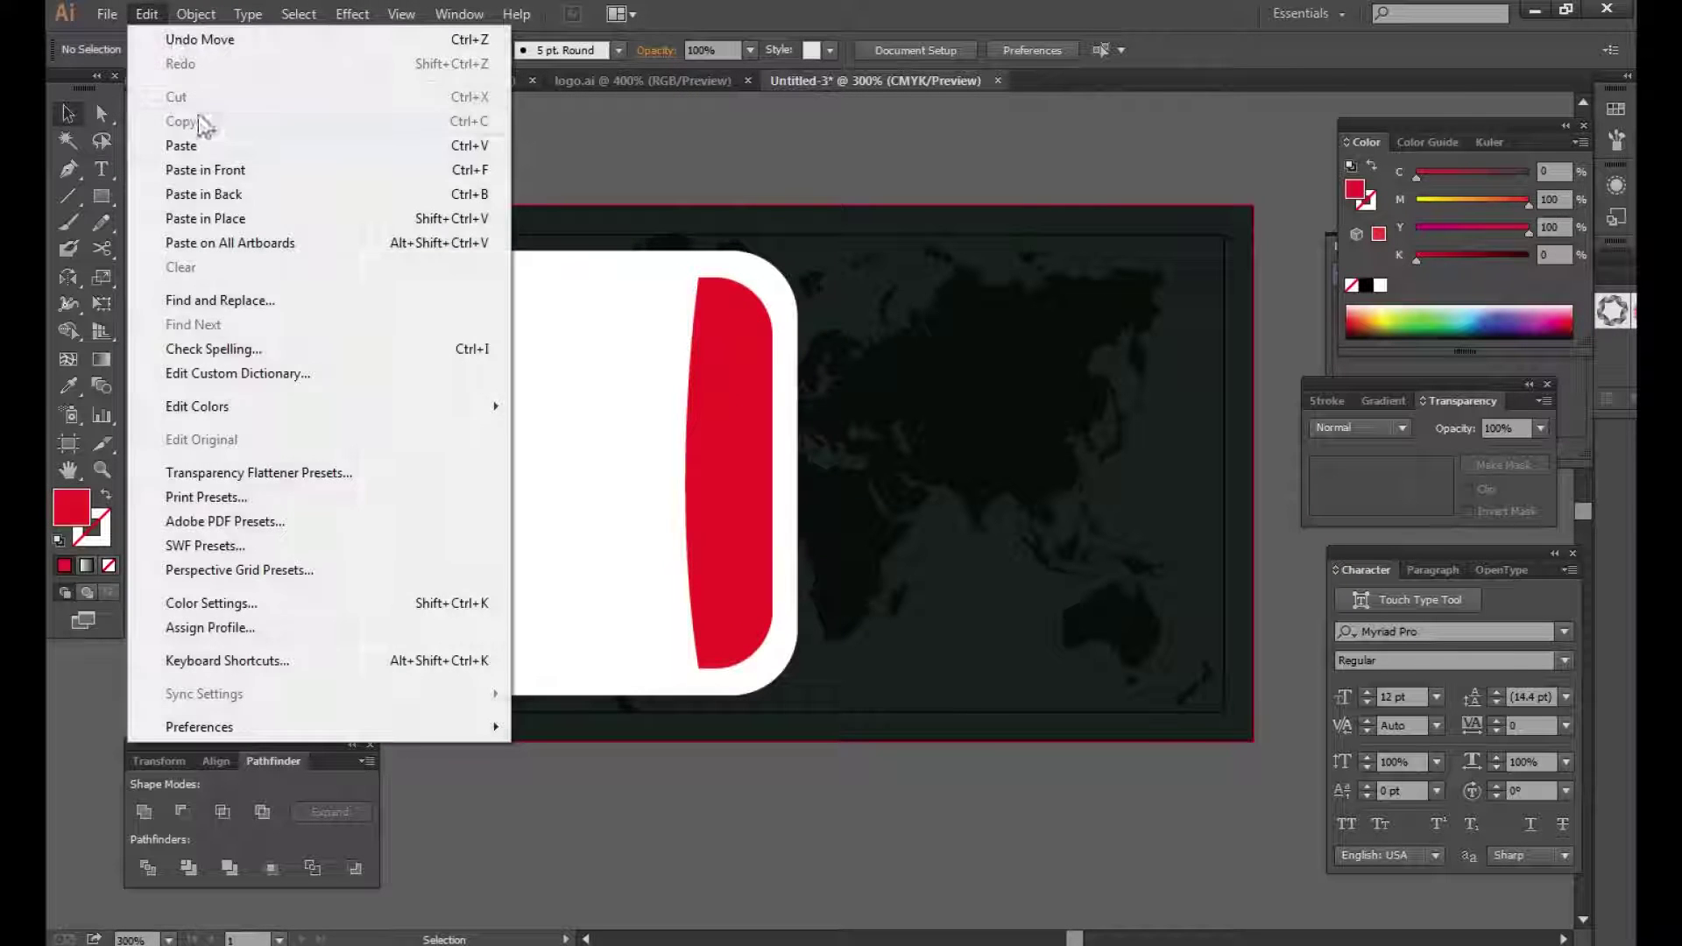
click(201, 142)
drag(634, 422, 570, 452)
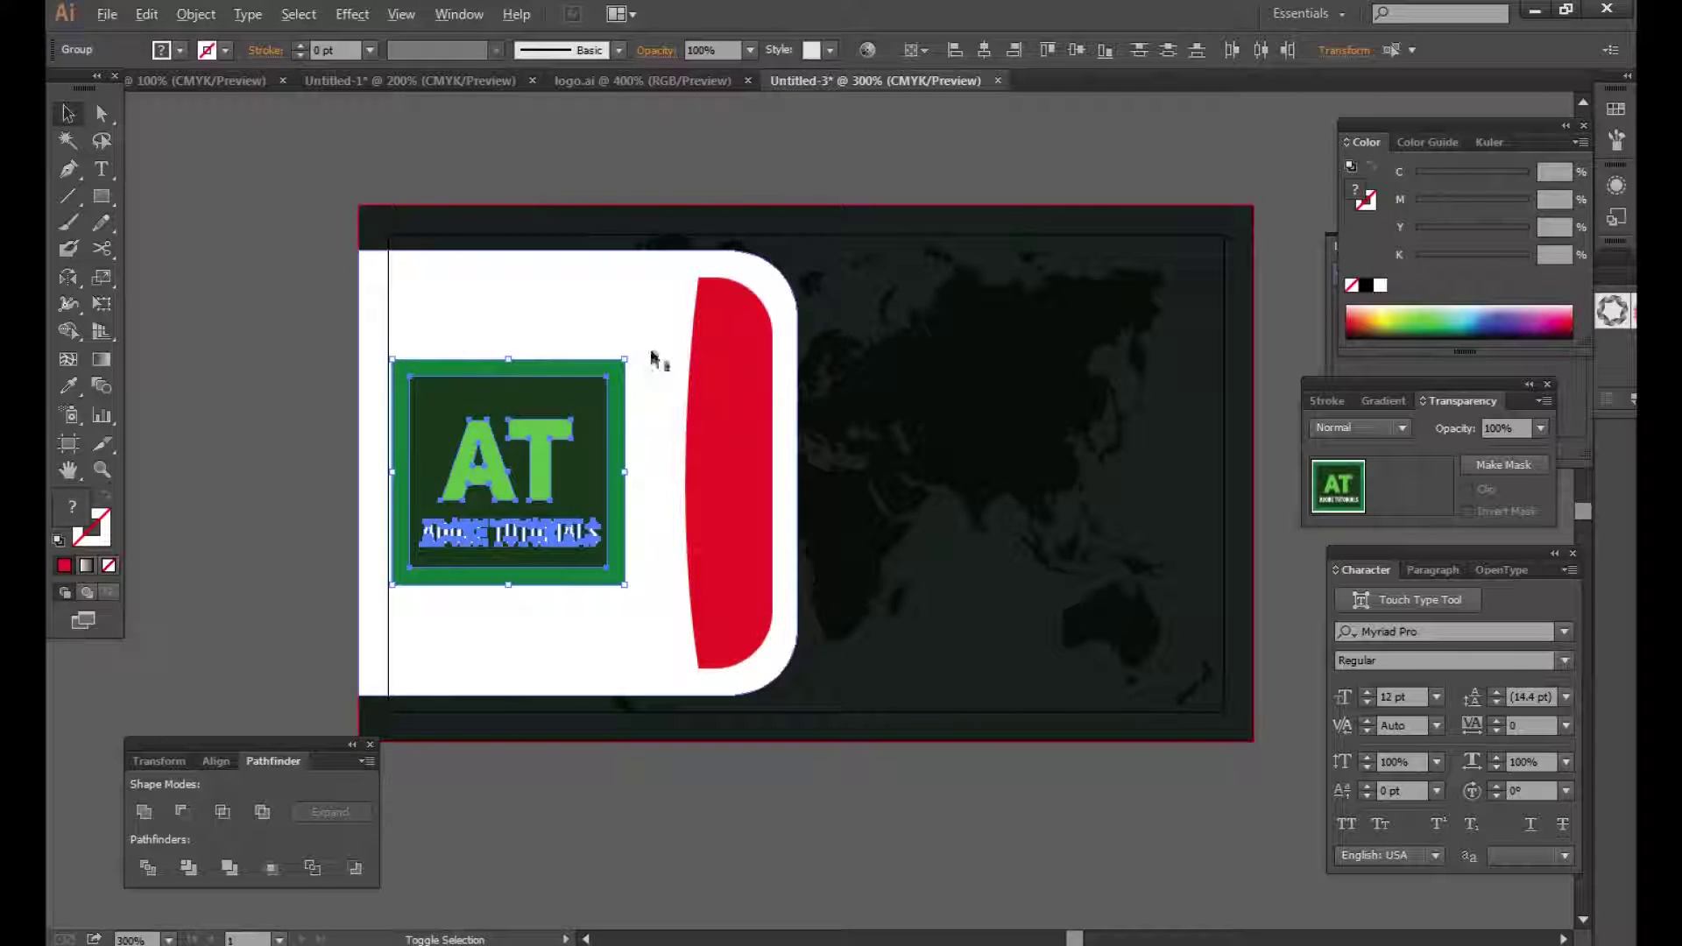
mouse_move(624, 359)
mouse_down()
mouse_move(546, 433)
mouse_move(556, 390)
mouse_up()
mouse_move(593, 448)
mouse_down()
mouse_move(559, 429)
mouse_move(588, 466)
mouse_up()
key(ctrl+plus)
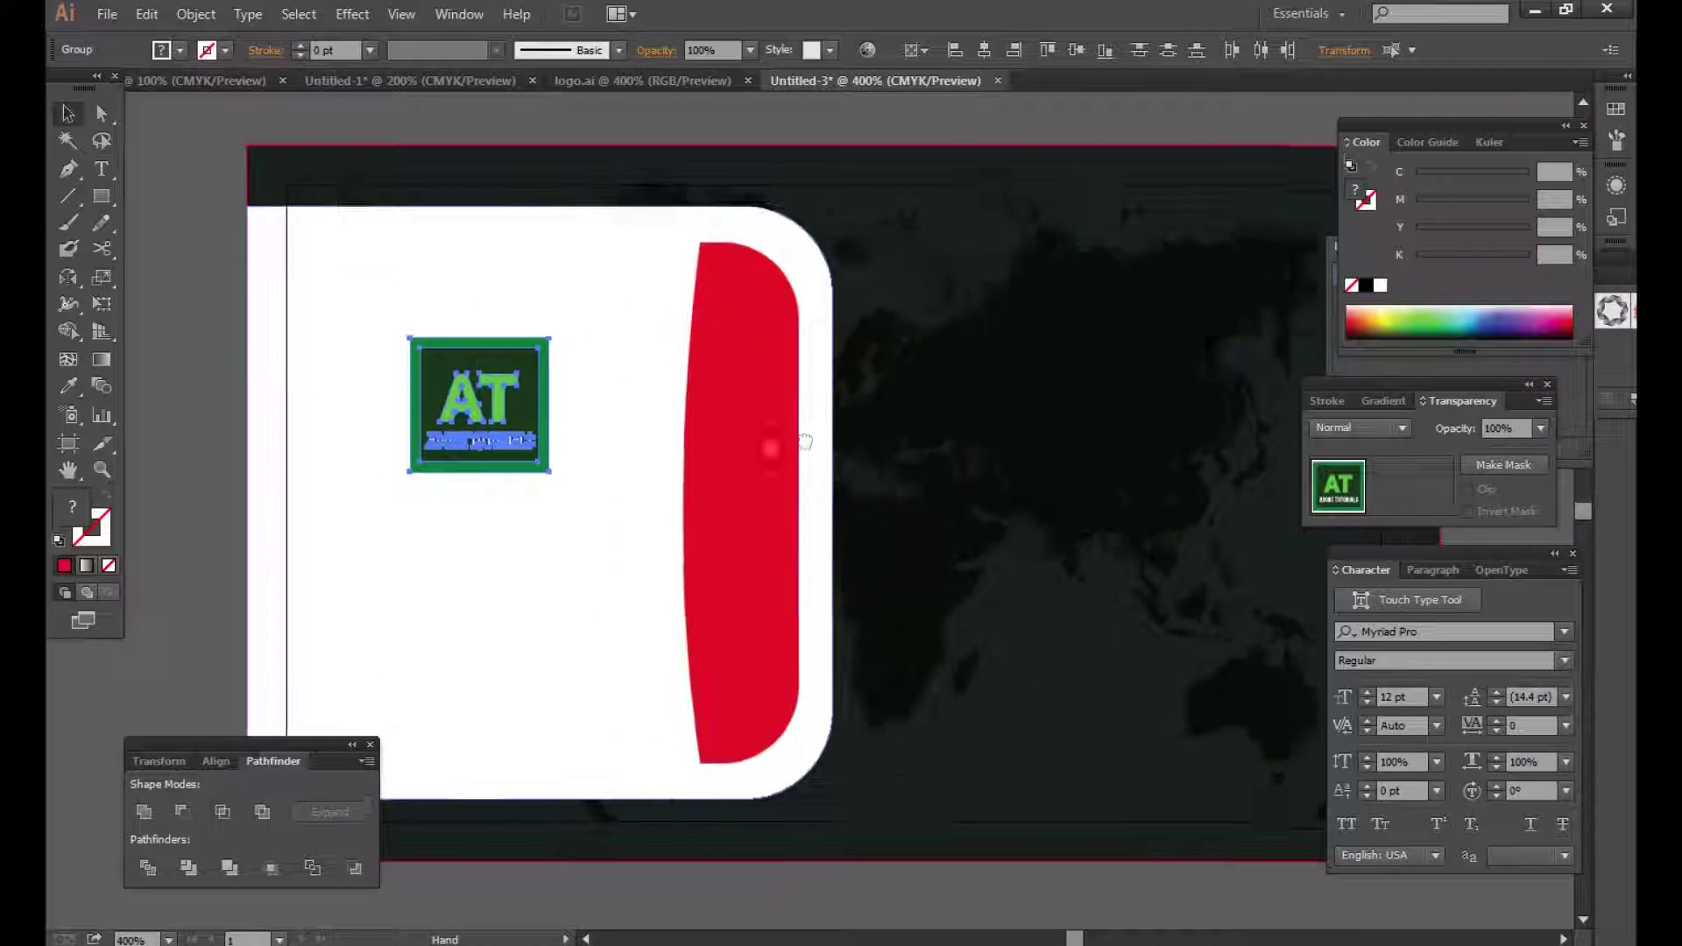
click(248, 263)
- Eyedrop the logo's inner square red, outer square dark, and AT letters white
click(102, 113)
click(495, 317)
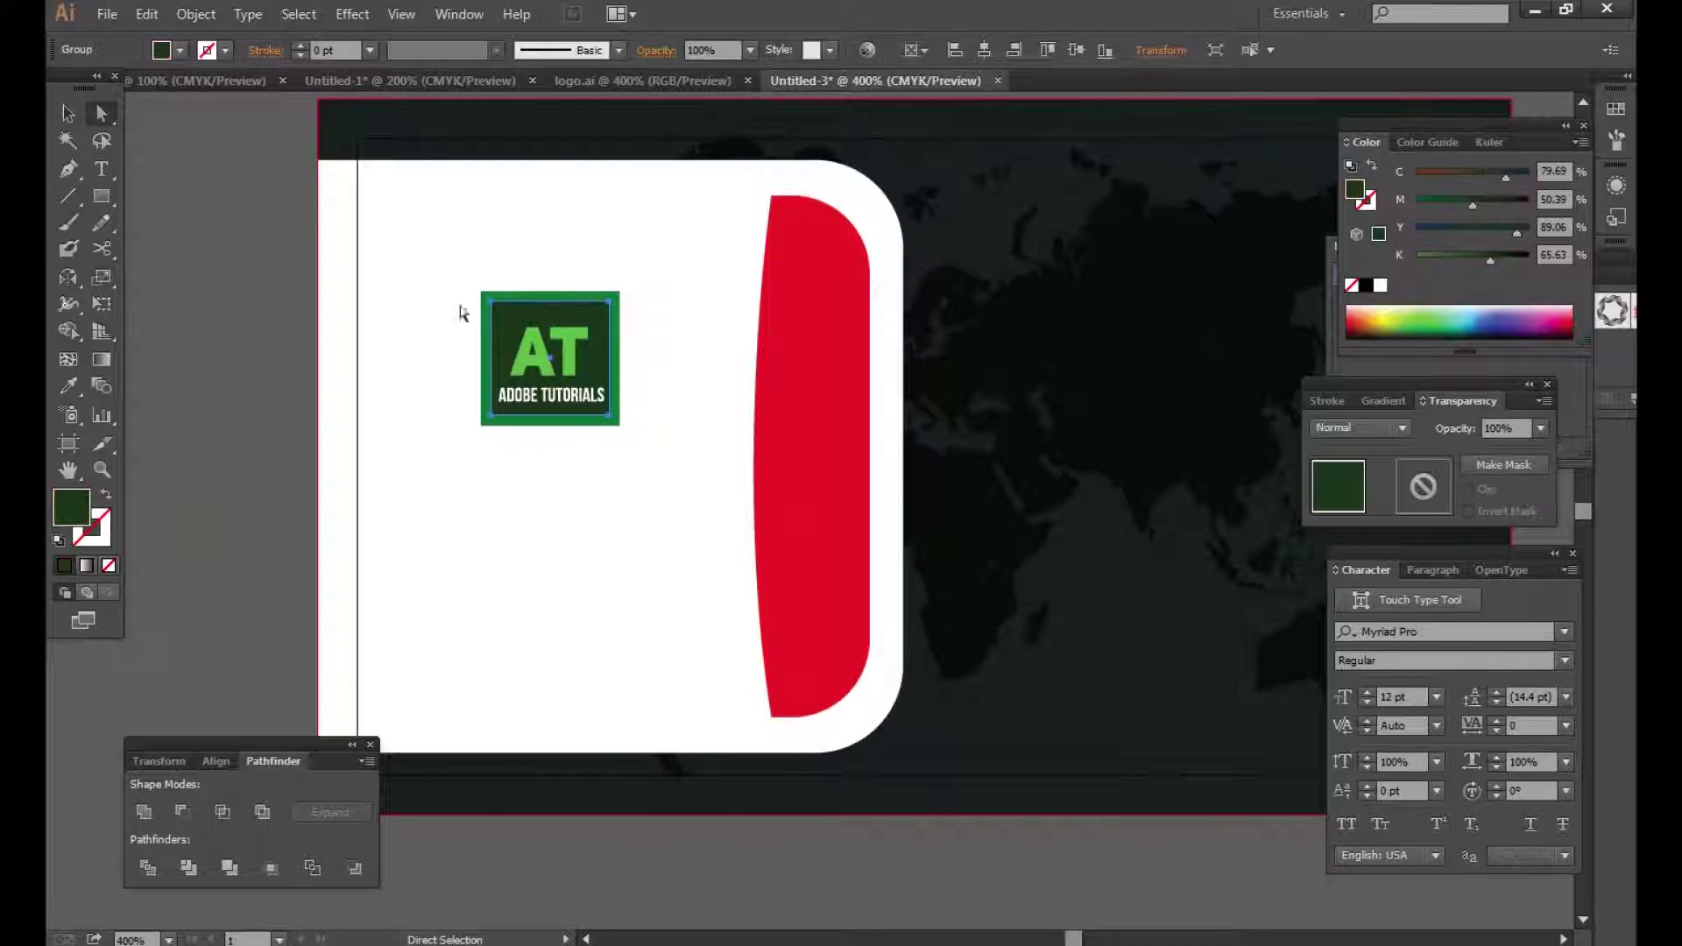
click(82, 386)
click(784, 399)
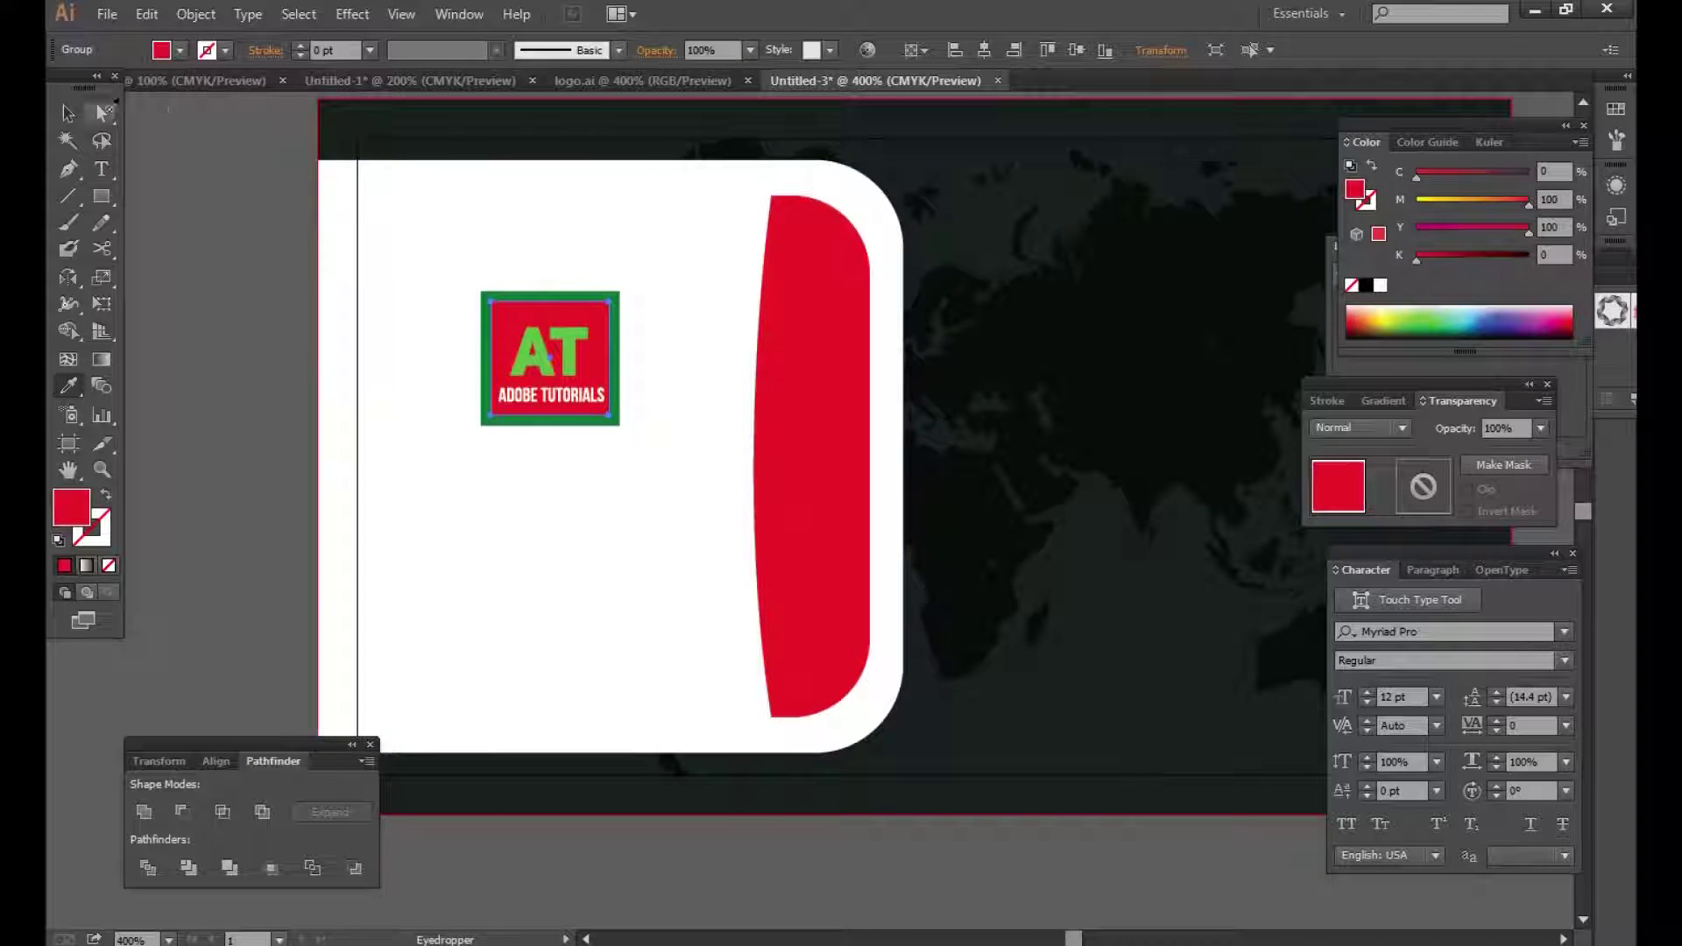
ctrl+click(555, 295)
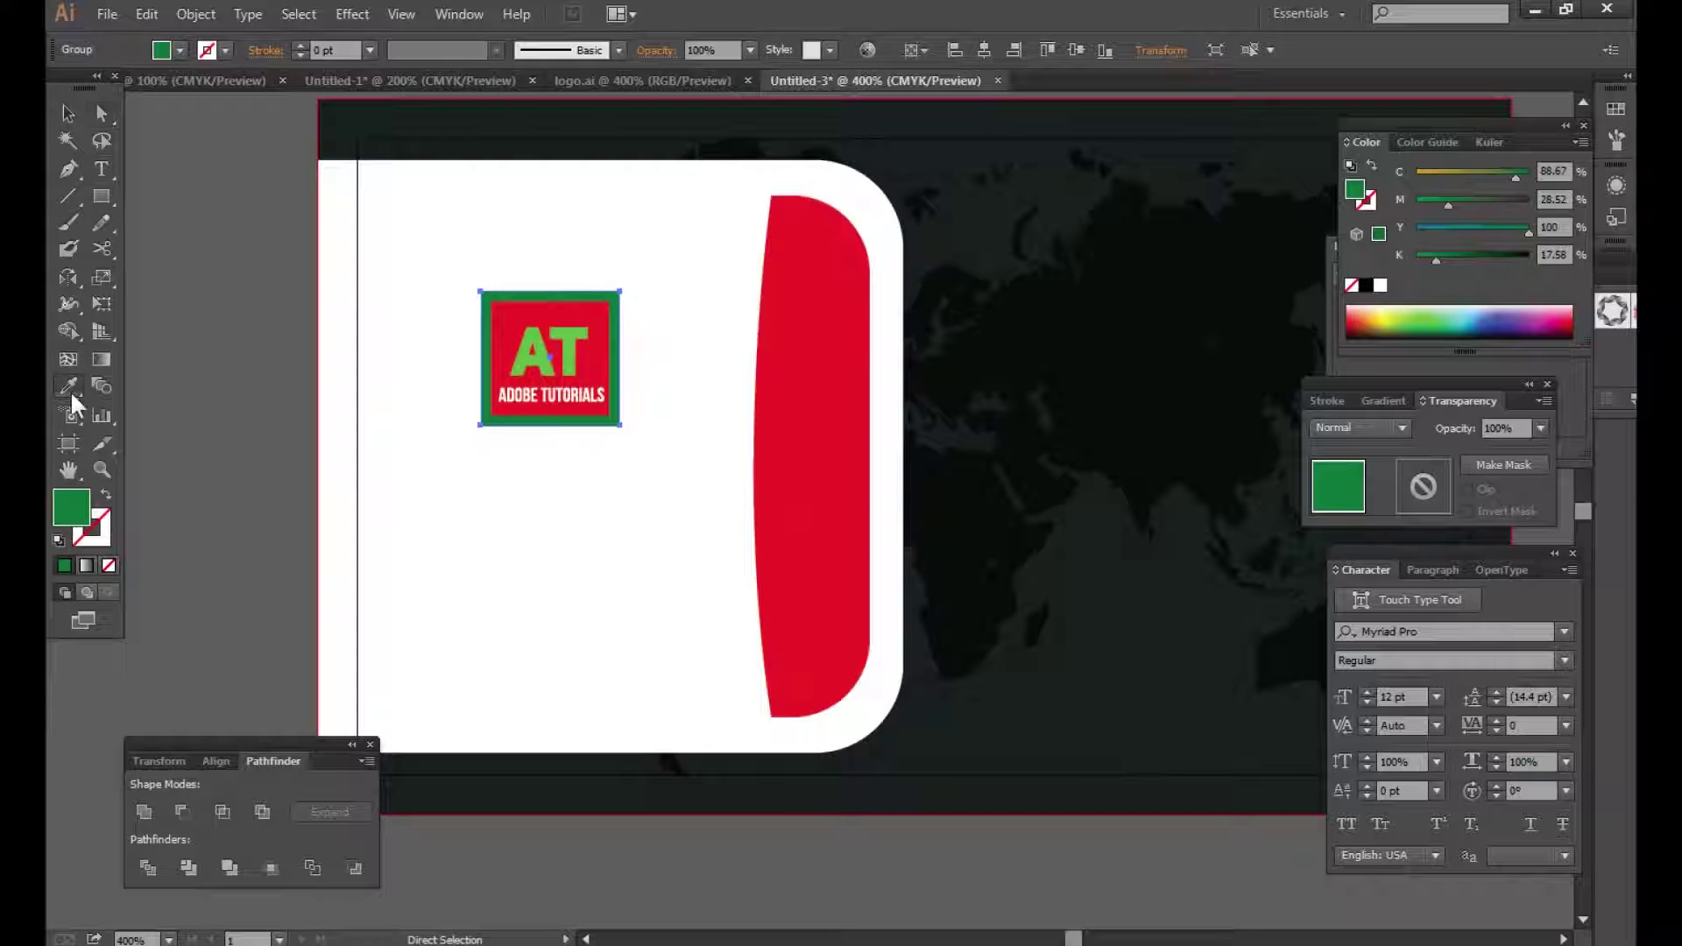
click(1104, 750)
click(68, 113)
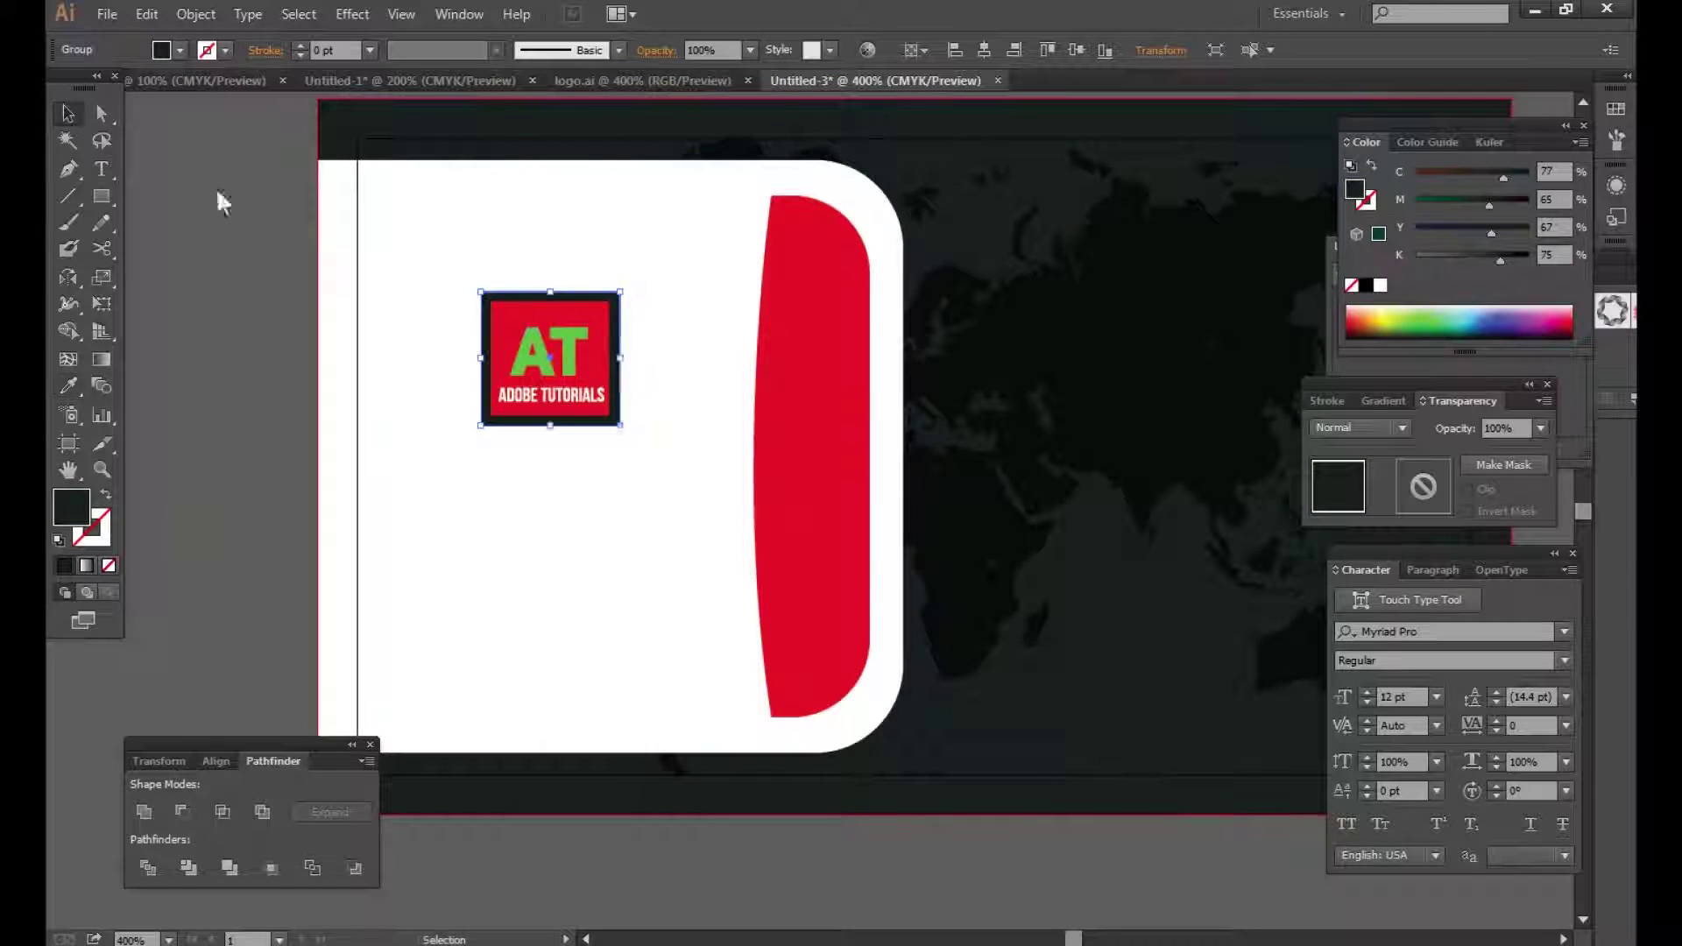
ctrl+click(550, 350)
click(1379, 285)
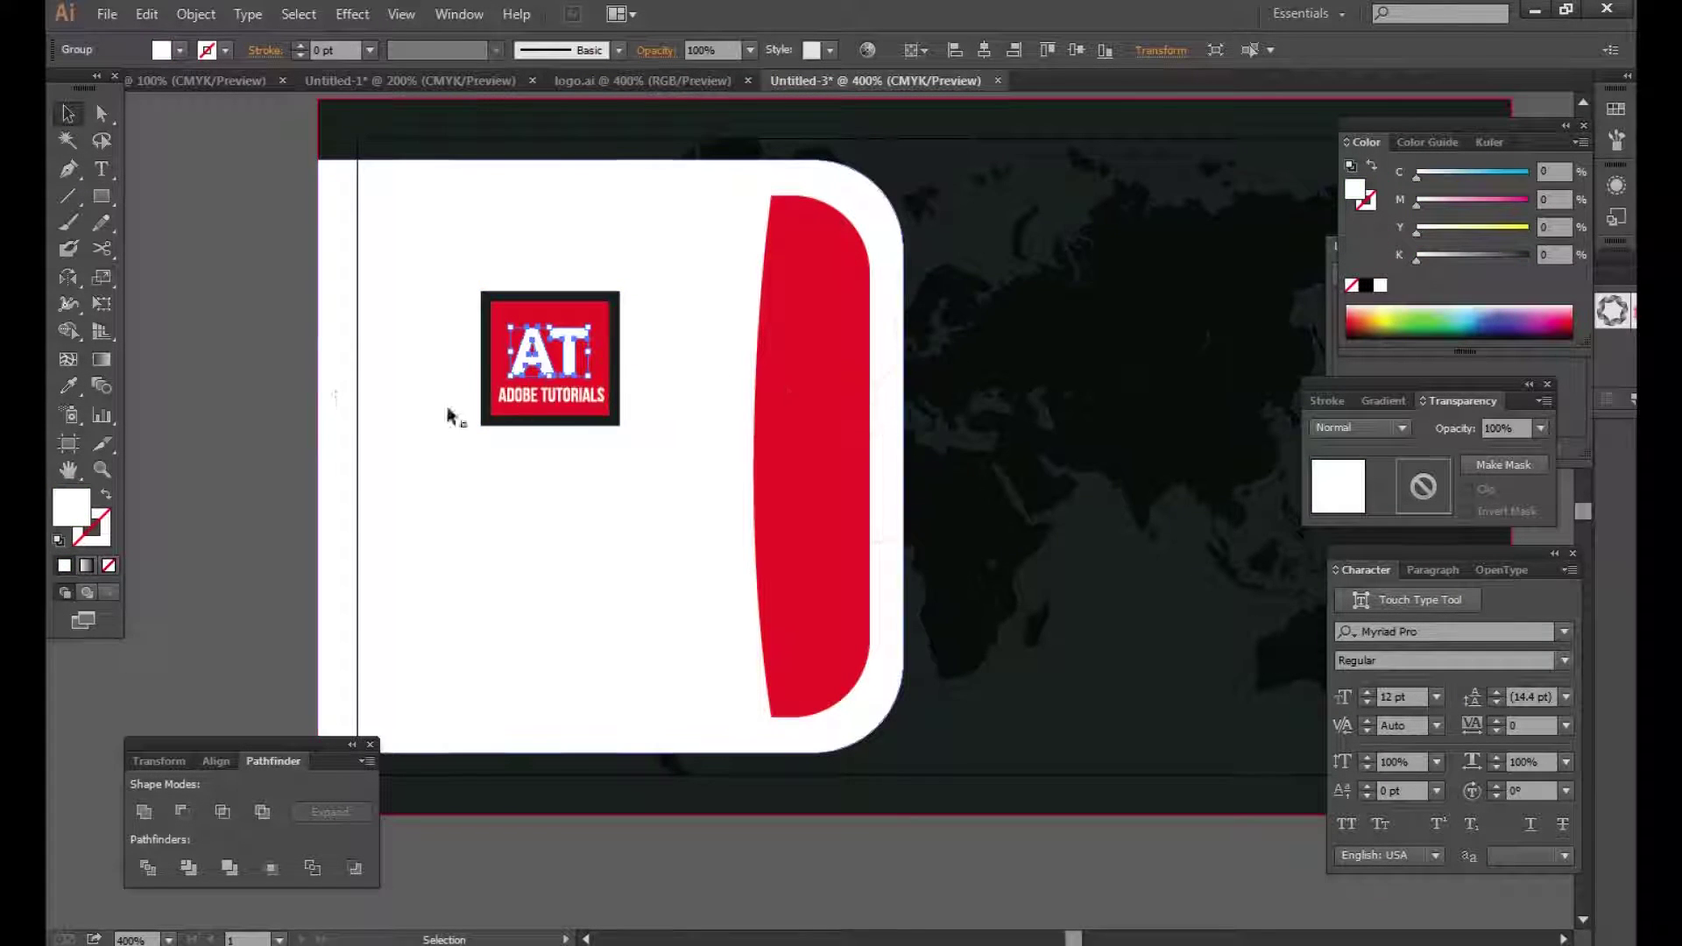
- Deselect the recoloured logo and reframe the view on the card's white side
click(888, 487)
ctrl+alt+click(961, 499)
ctrl+click(754, 473)
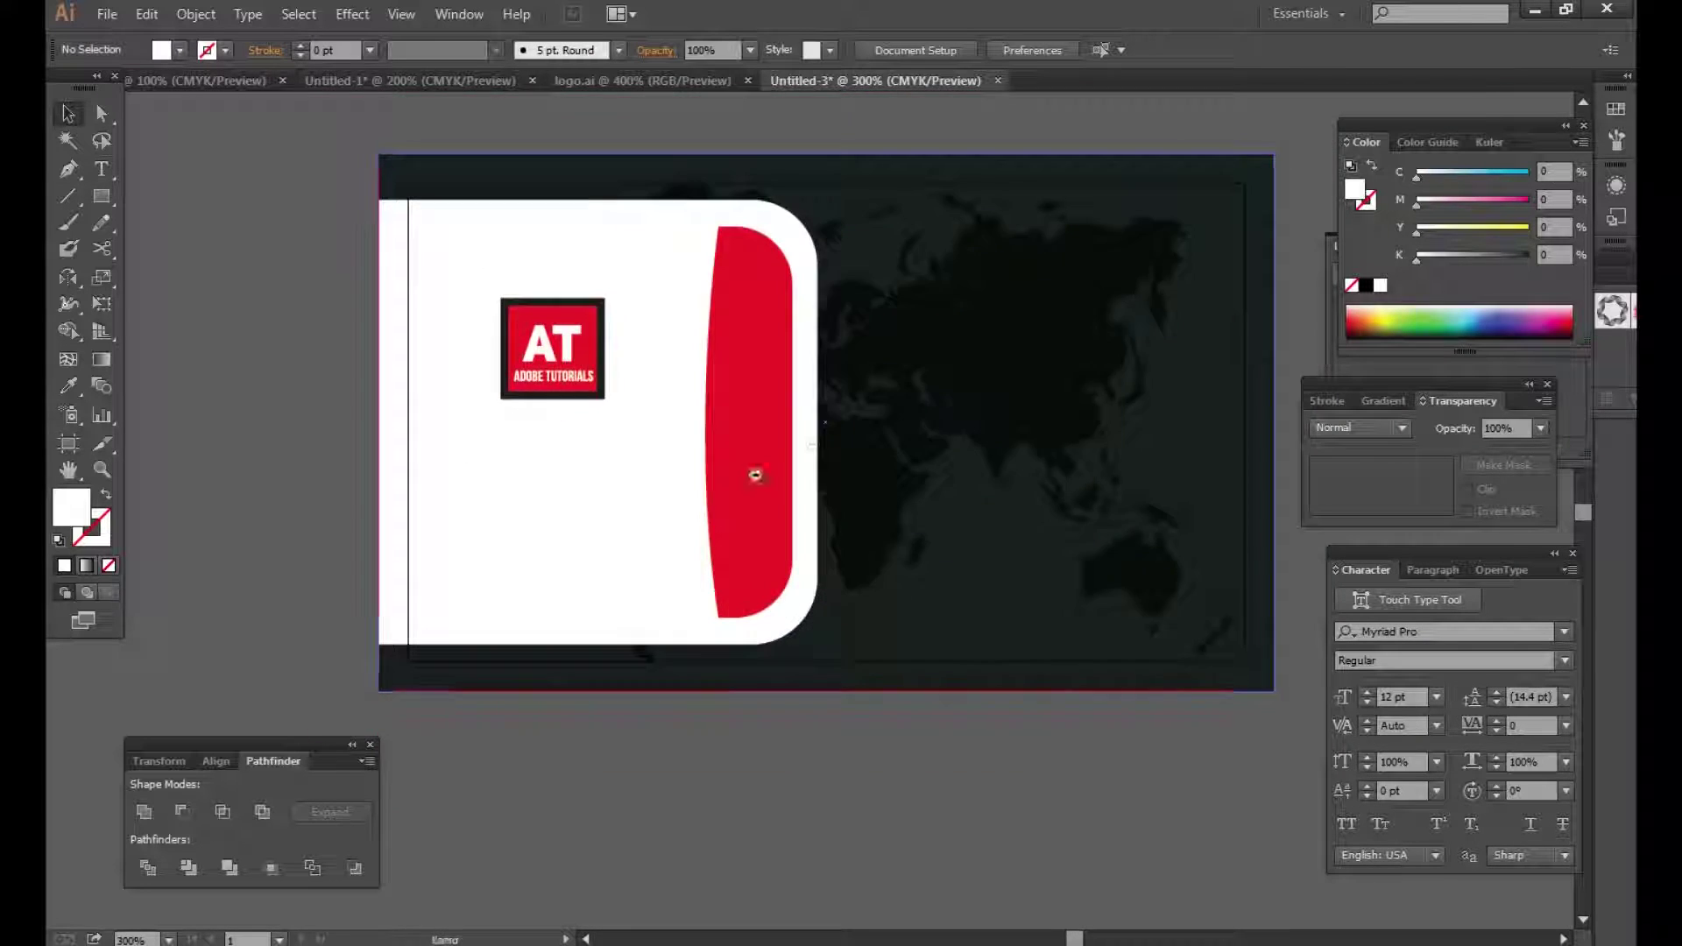
ctrl+click(729, 374)
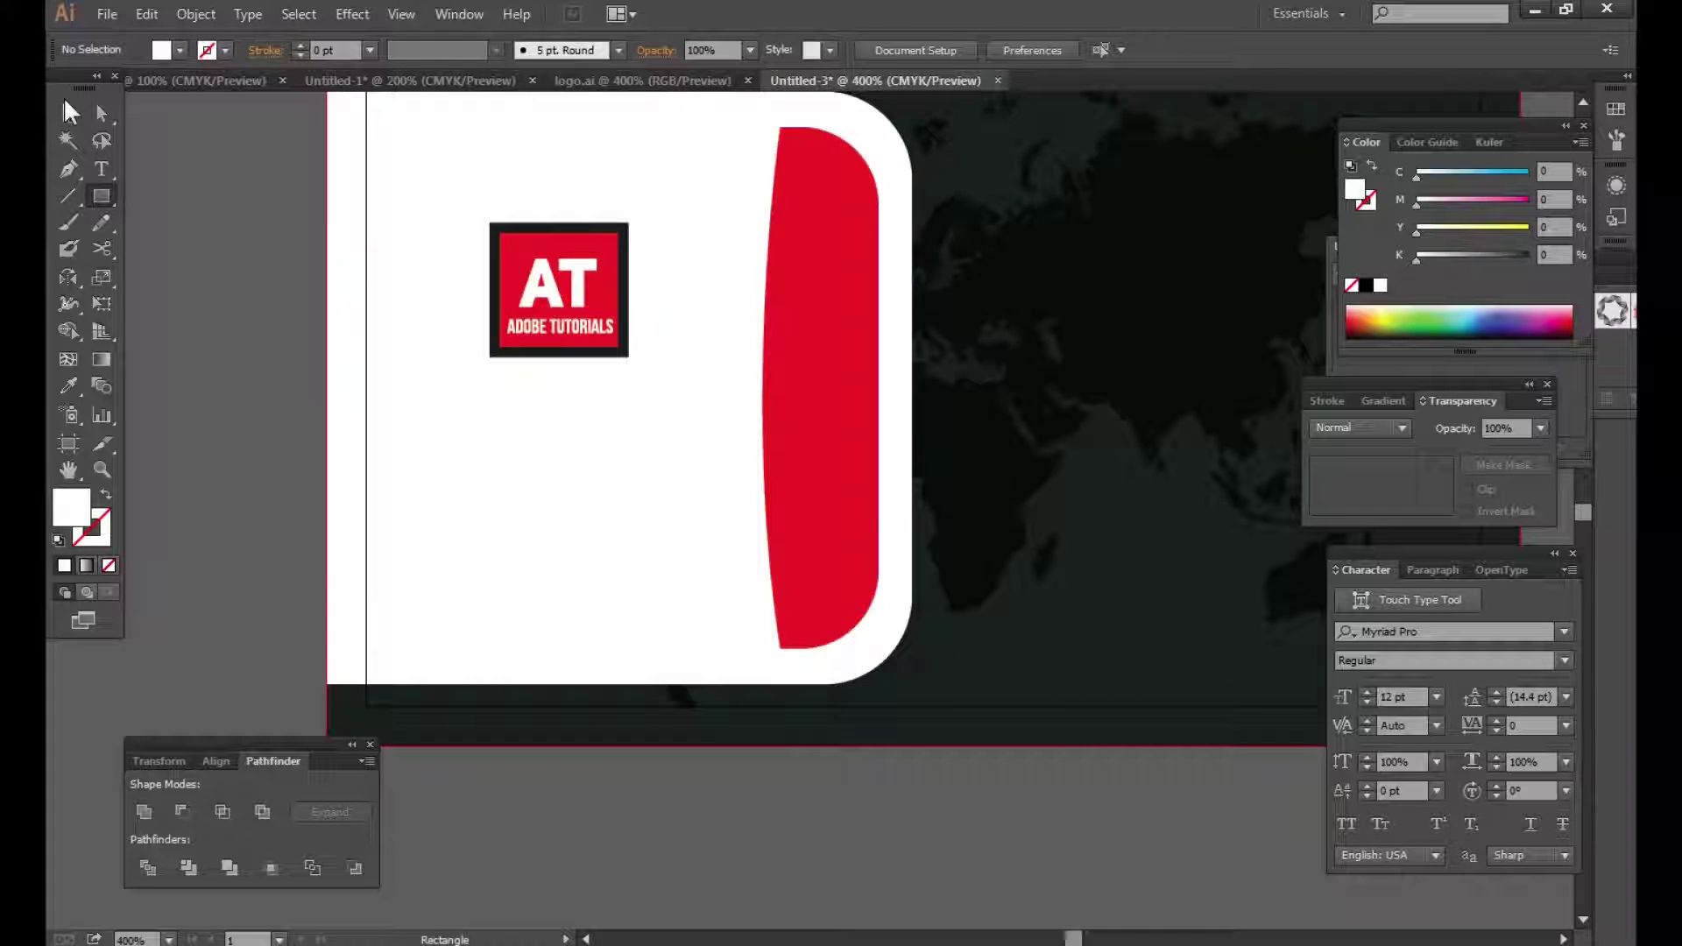
key(t)
text(Adobe Tutorial)
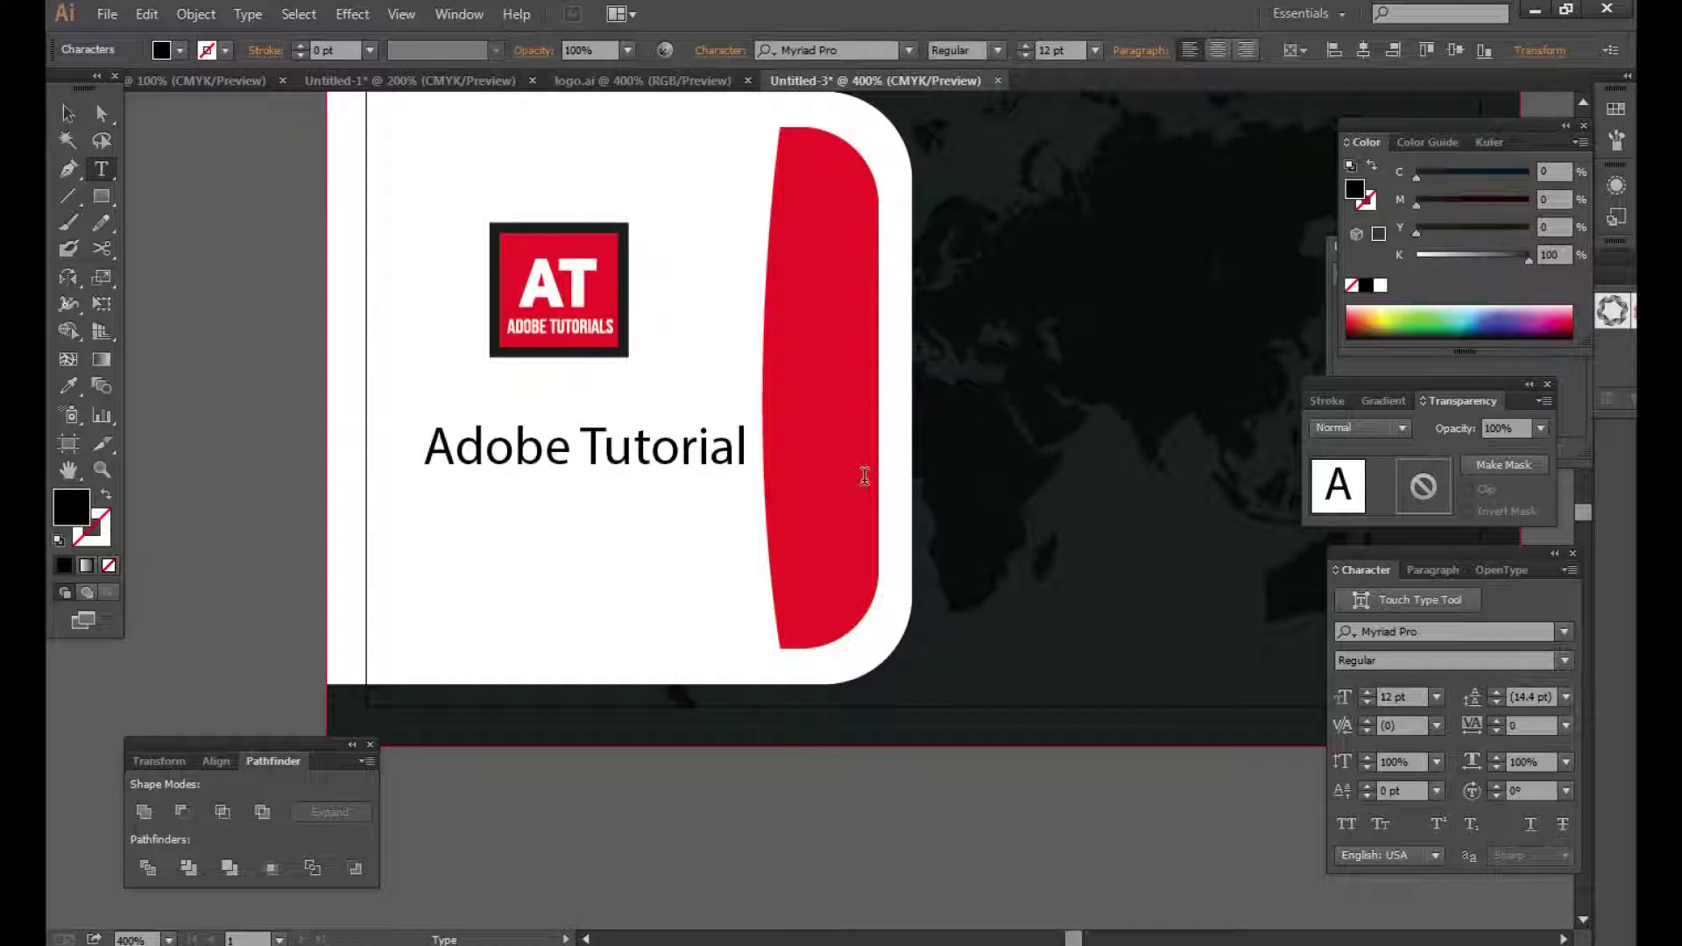
- Correct the new heading to read 'Adobe Tutorials' and select the line
key(ctrl+a)
text(S)
key(ctrl+z)
click(758, 462)
text(s)
key(Escape)
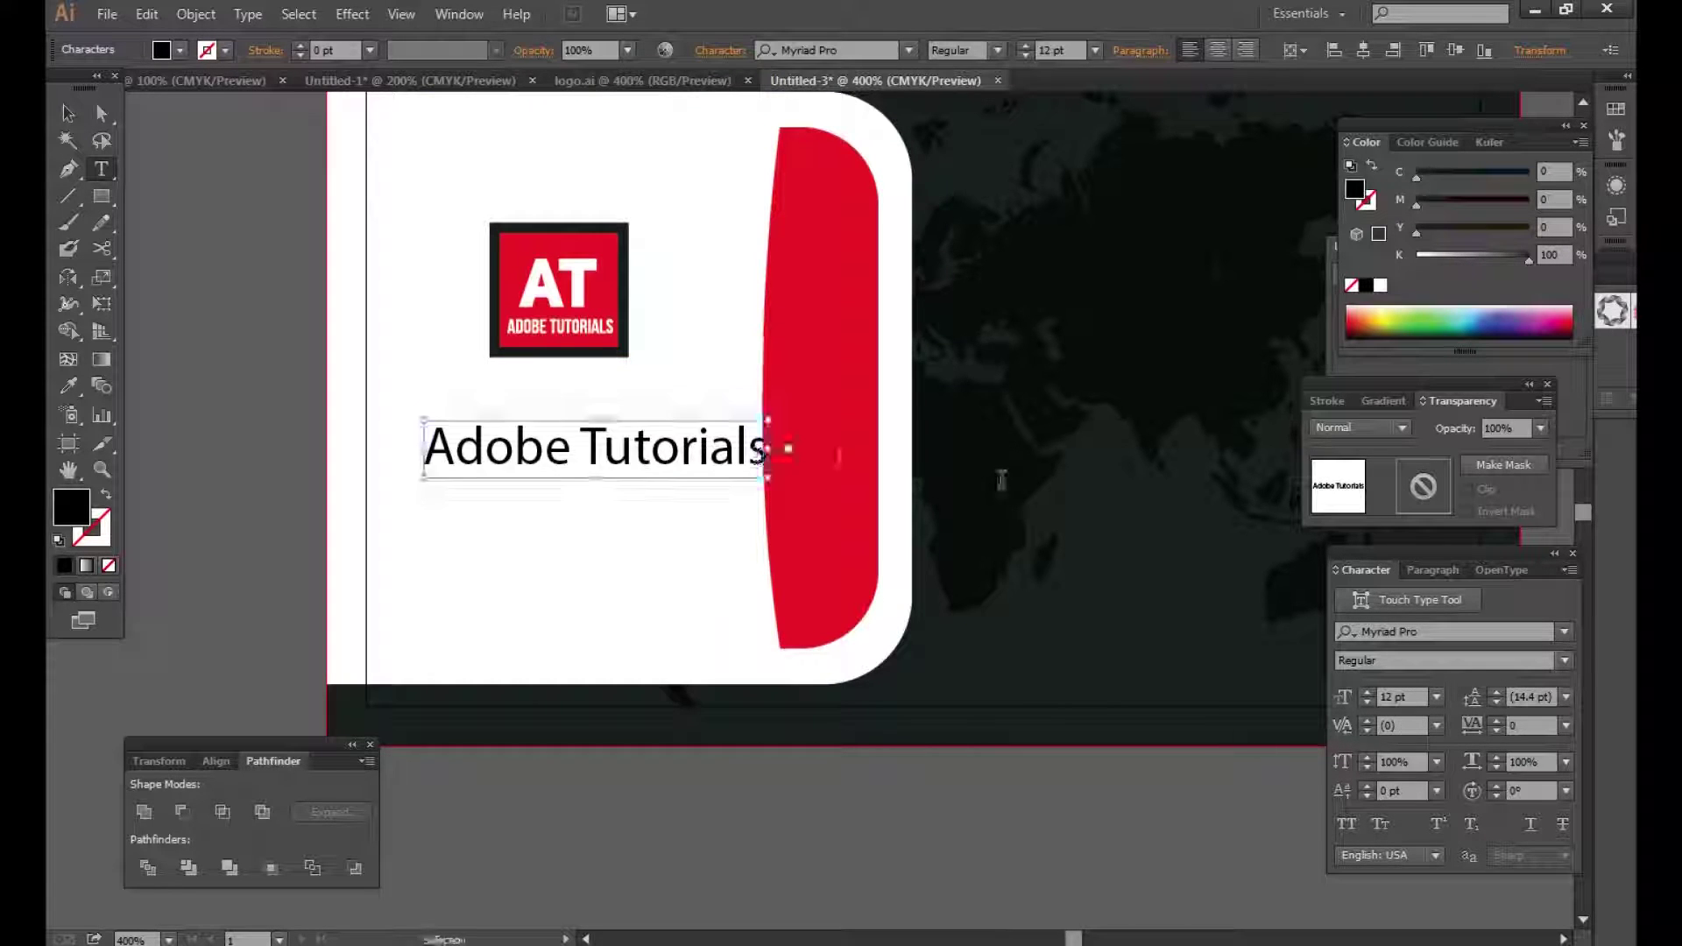
triple_click(759, 451)
- Set the heading's font to Bebas Neue Bold
click(1403, 630)
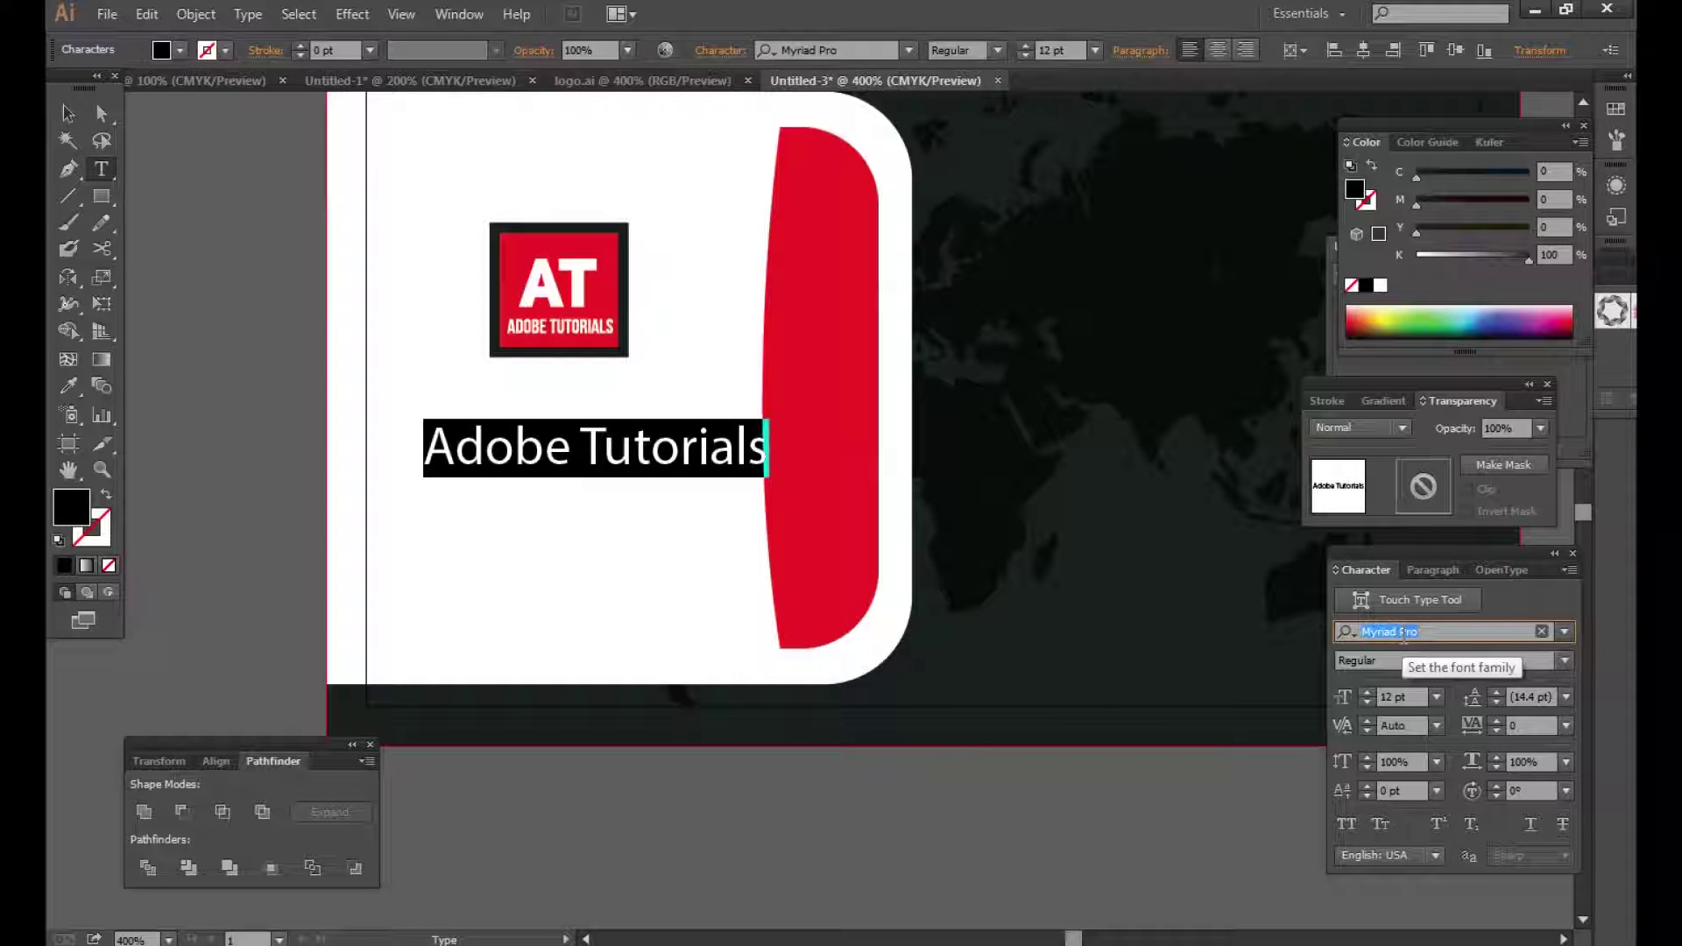
text(be)
key(Return)
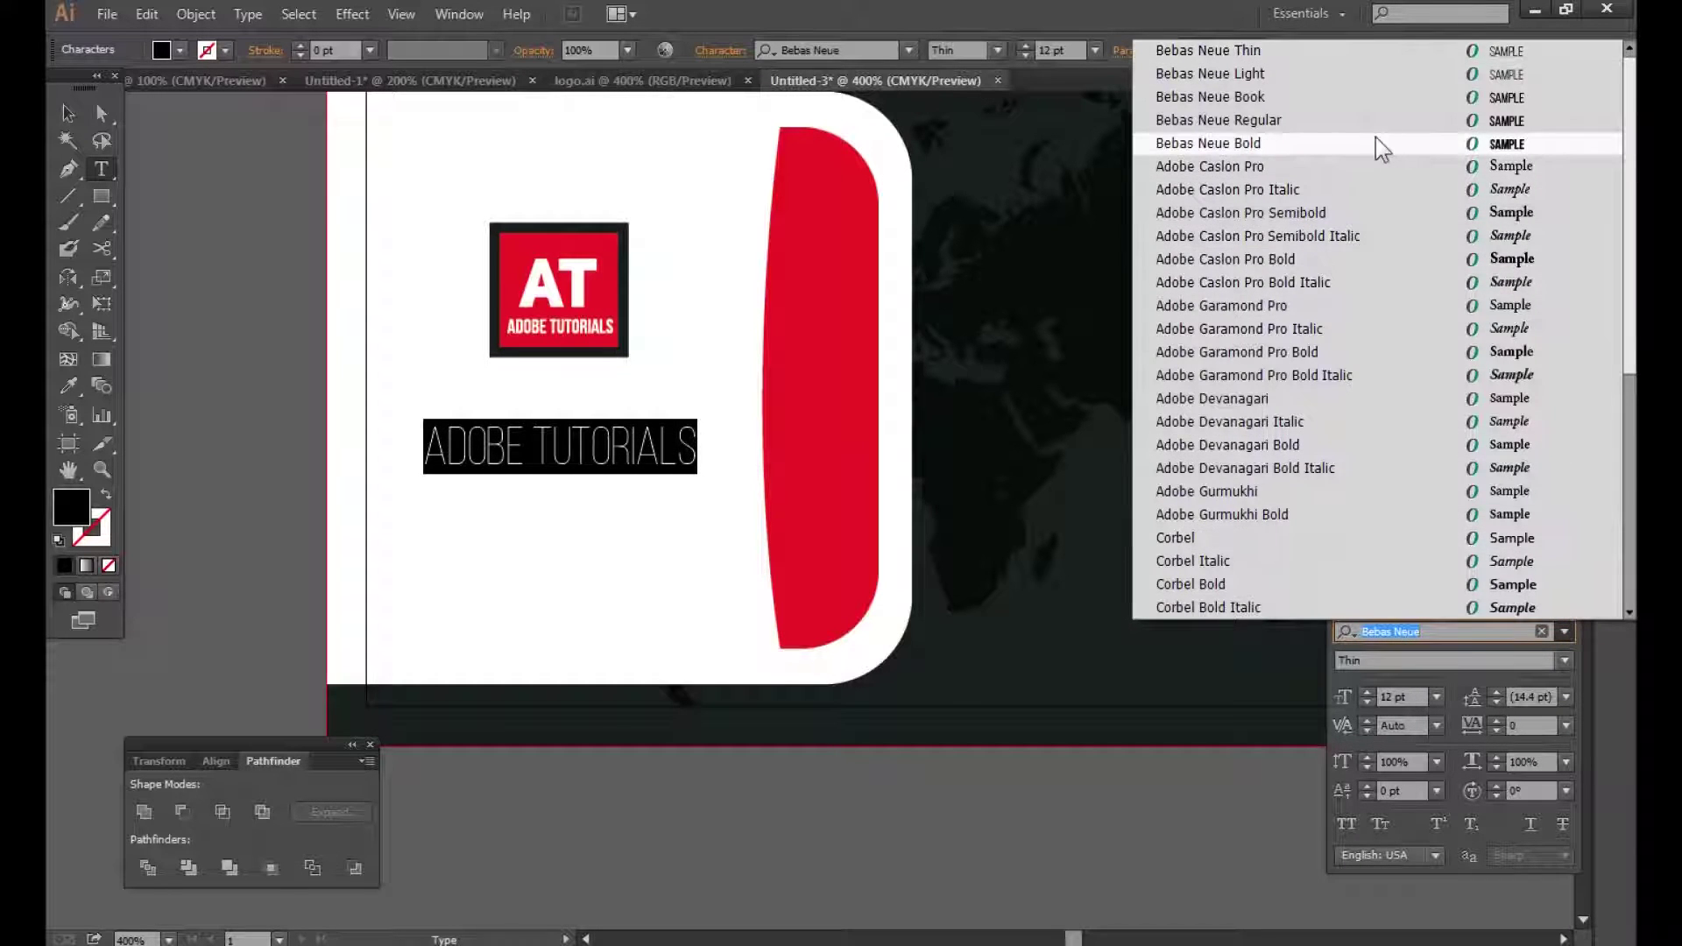
click(1381, 142)
- Move the heading under the logo, colour it dark, and Alt-drag a copy below
click(70, 112)
drag(578, 447, 578, 399)
click(69, 386)
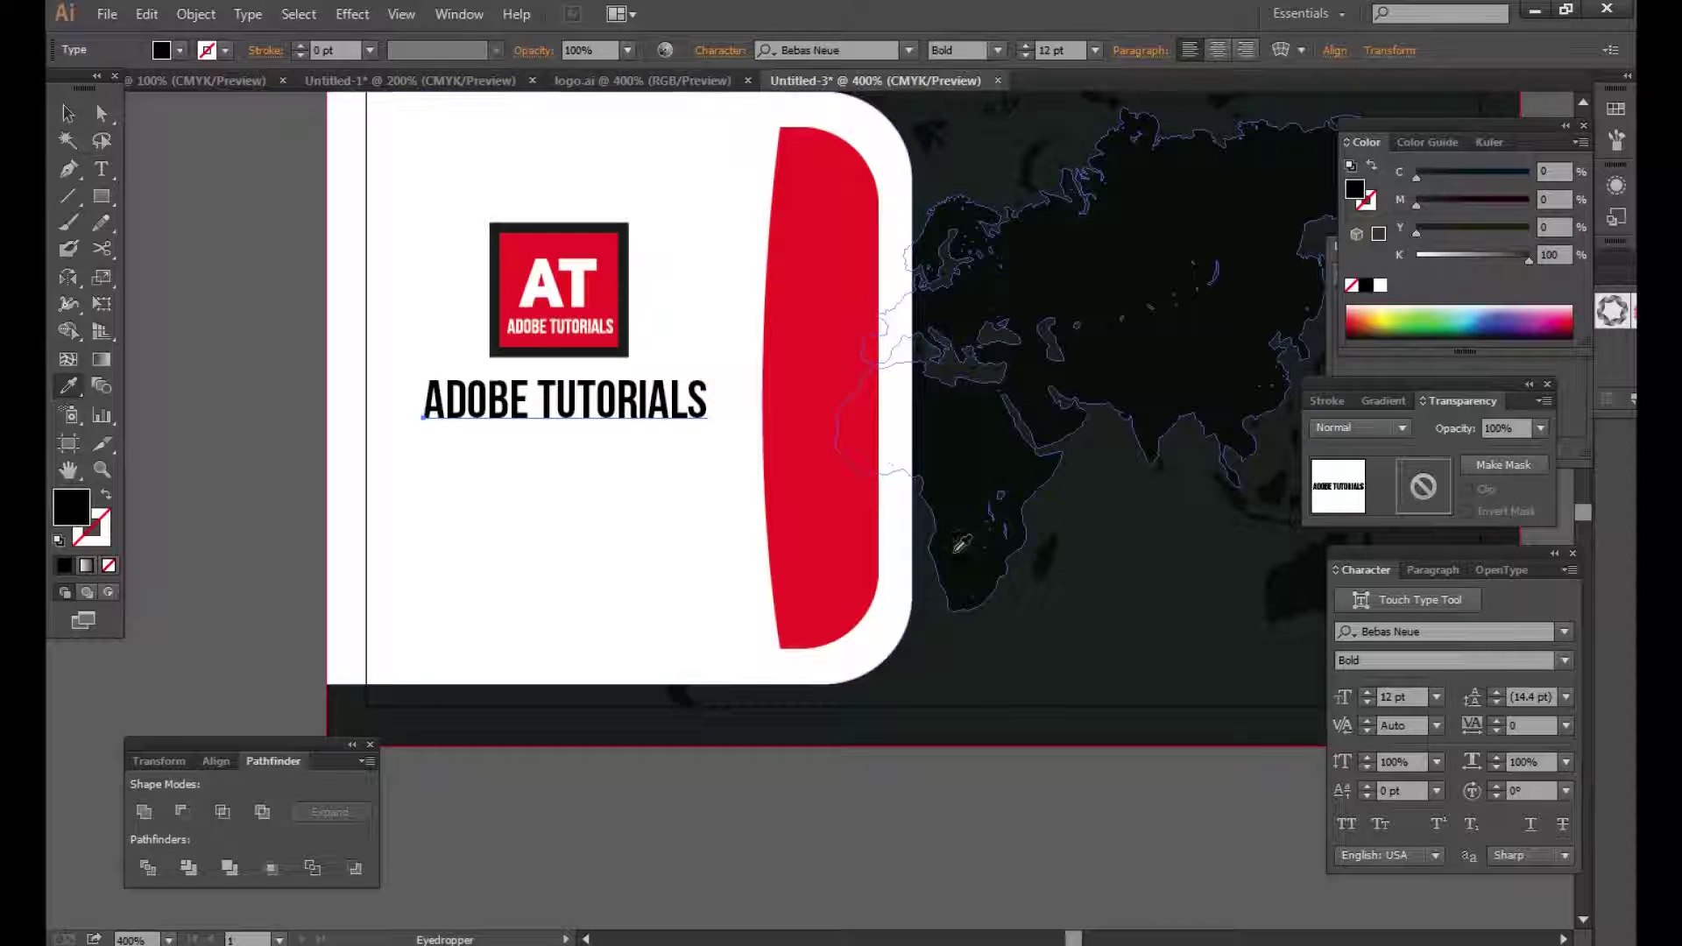
click(1054, 628)
click(68, 112)
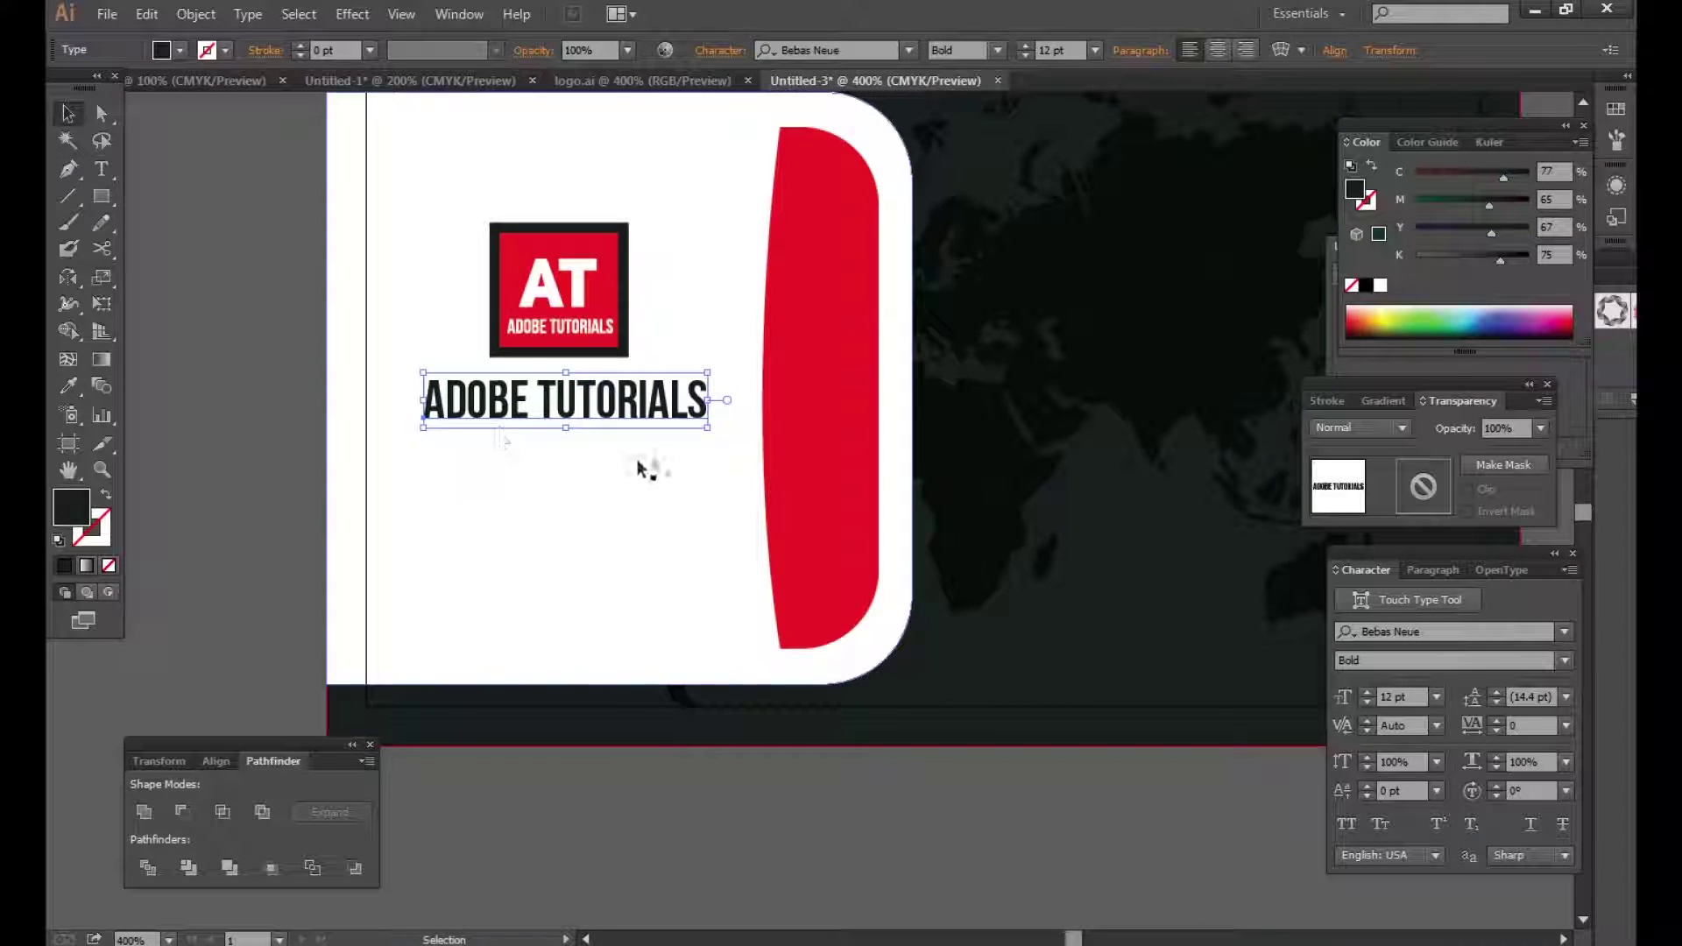
key(ctrl+plus)
drag(711, 436, 711, 528)
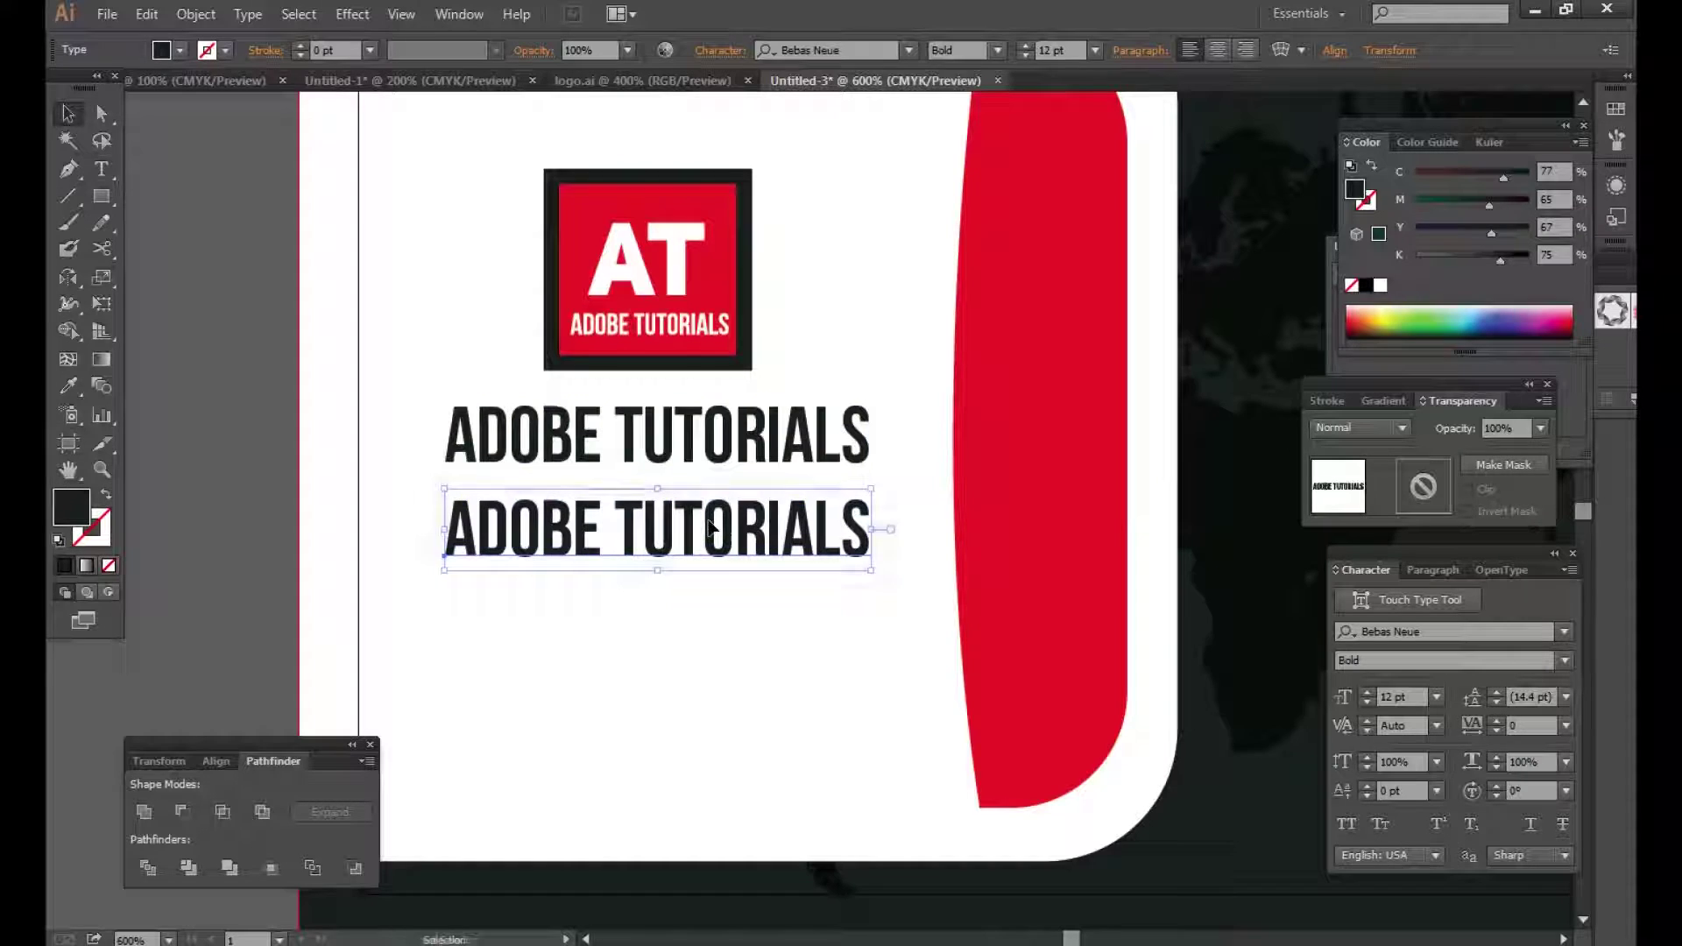
- Retype the copy as 'BASIC ADOBE TUTORIALS' in 6 pt Great Vibes
triple_click(711, 526)
text(B)
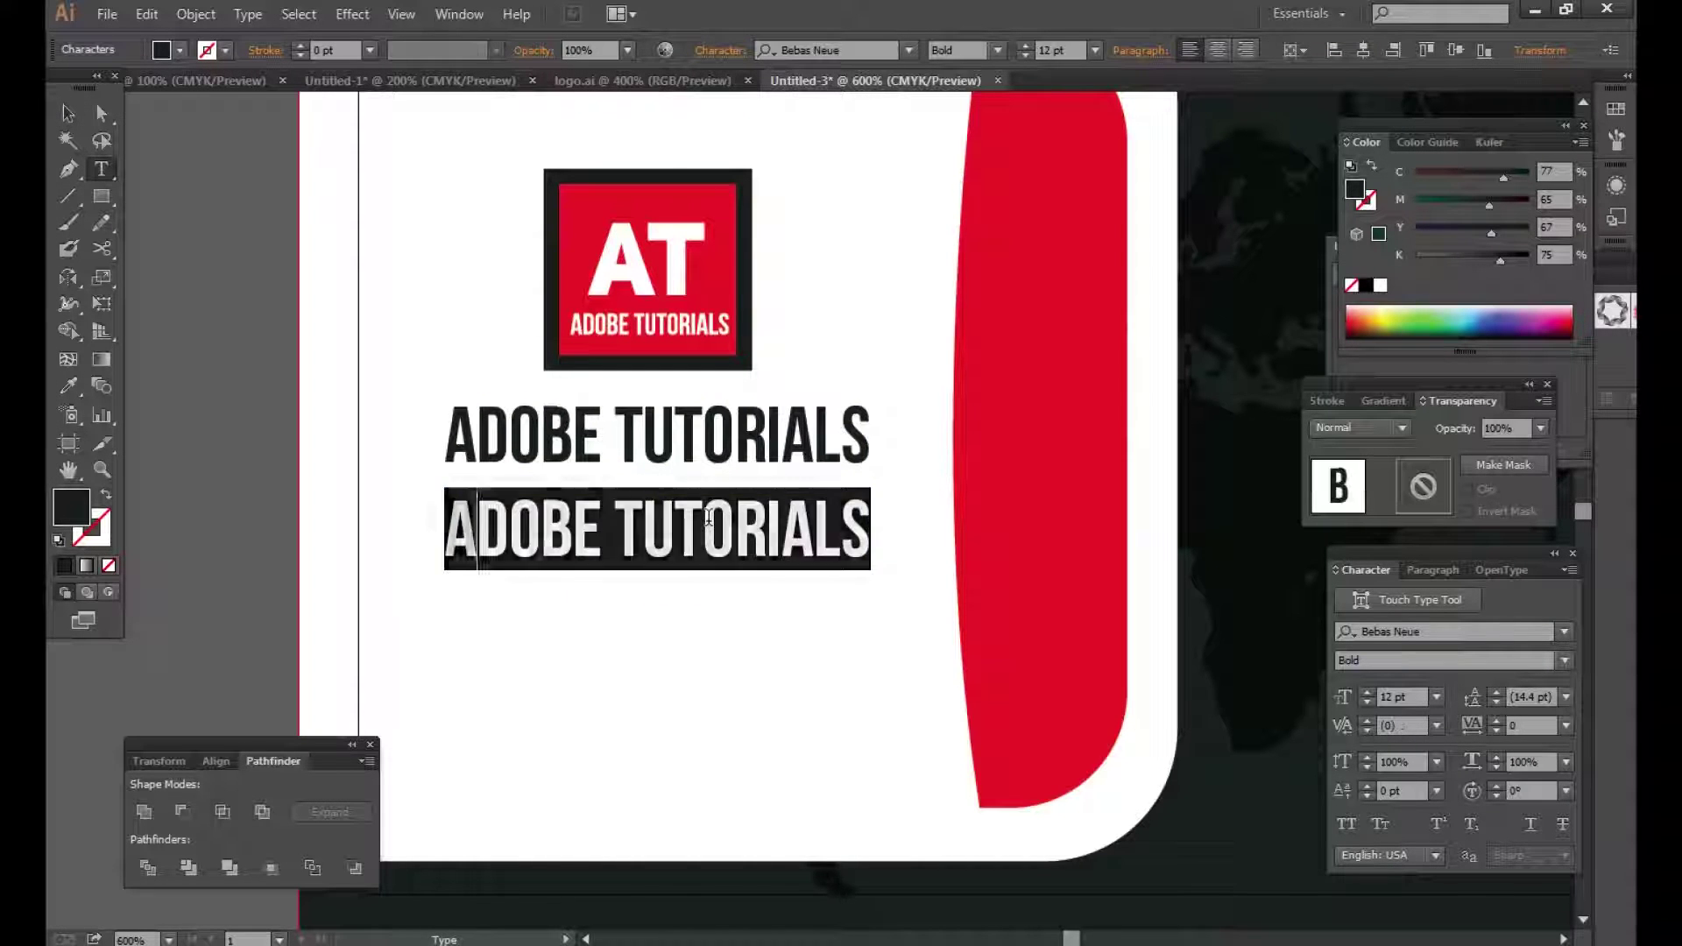
text(ASIC ADOBE)
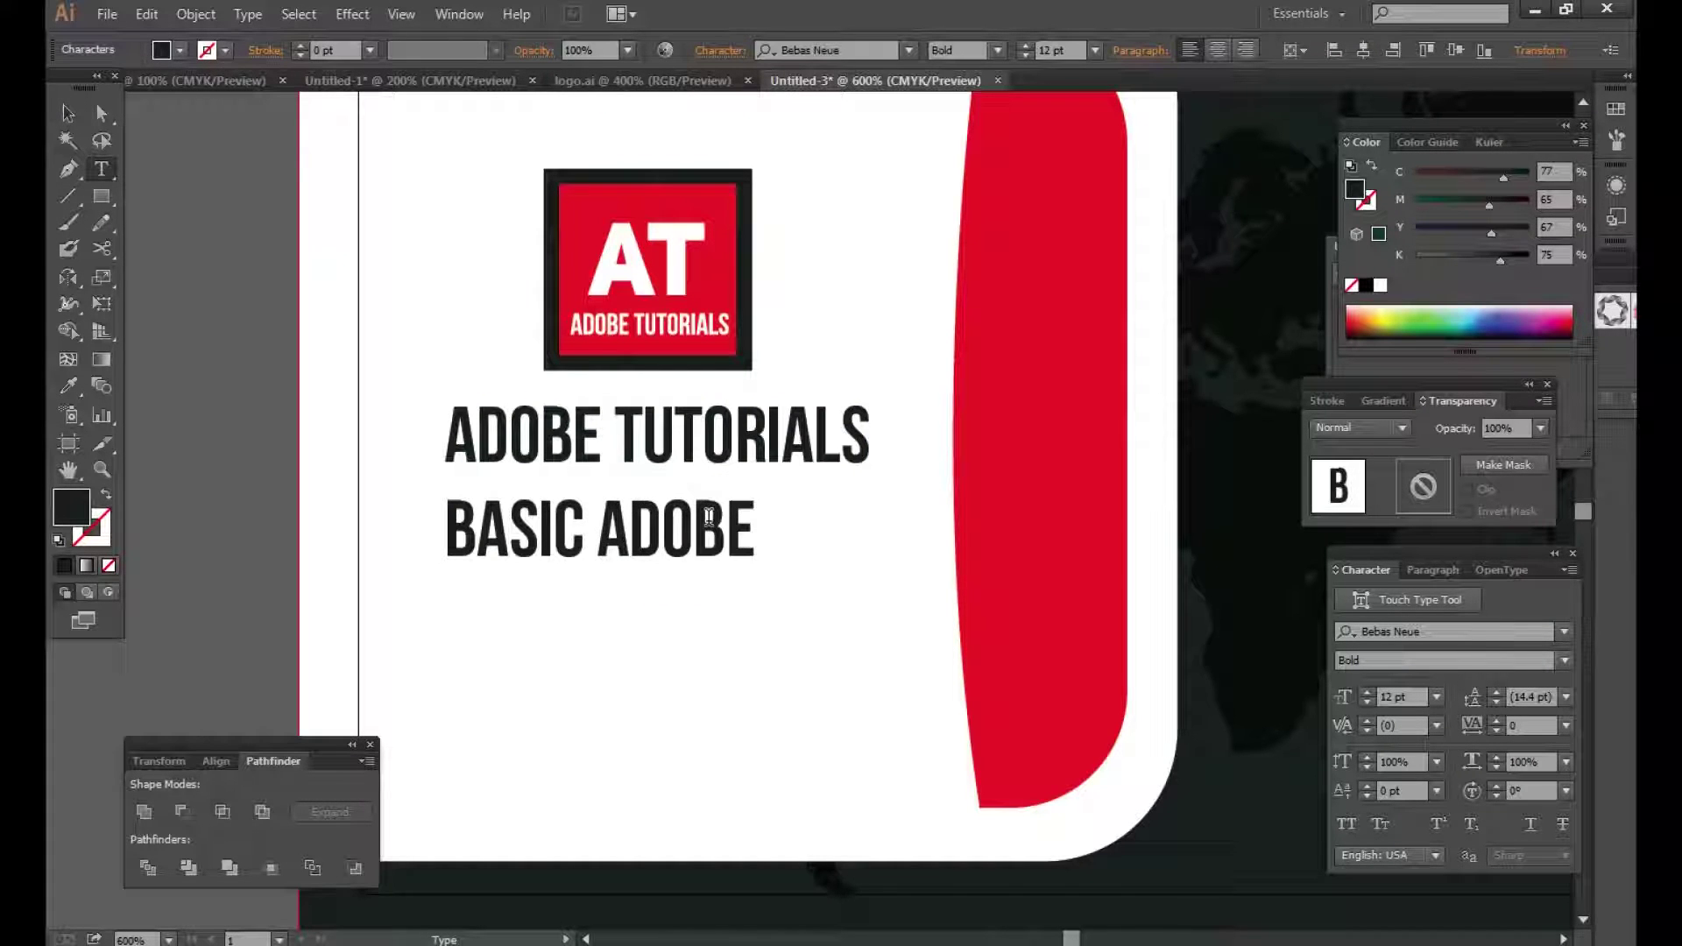
text( TUTORIALS)
key(ctrl+a)
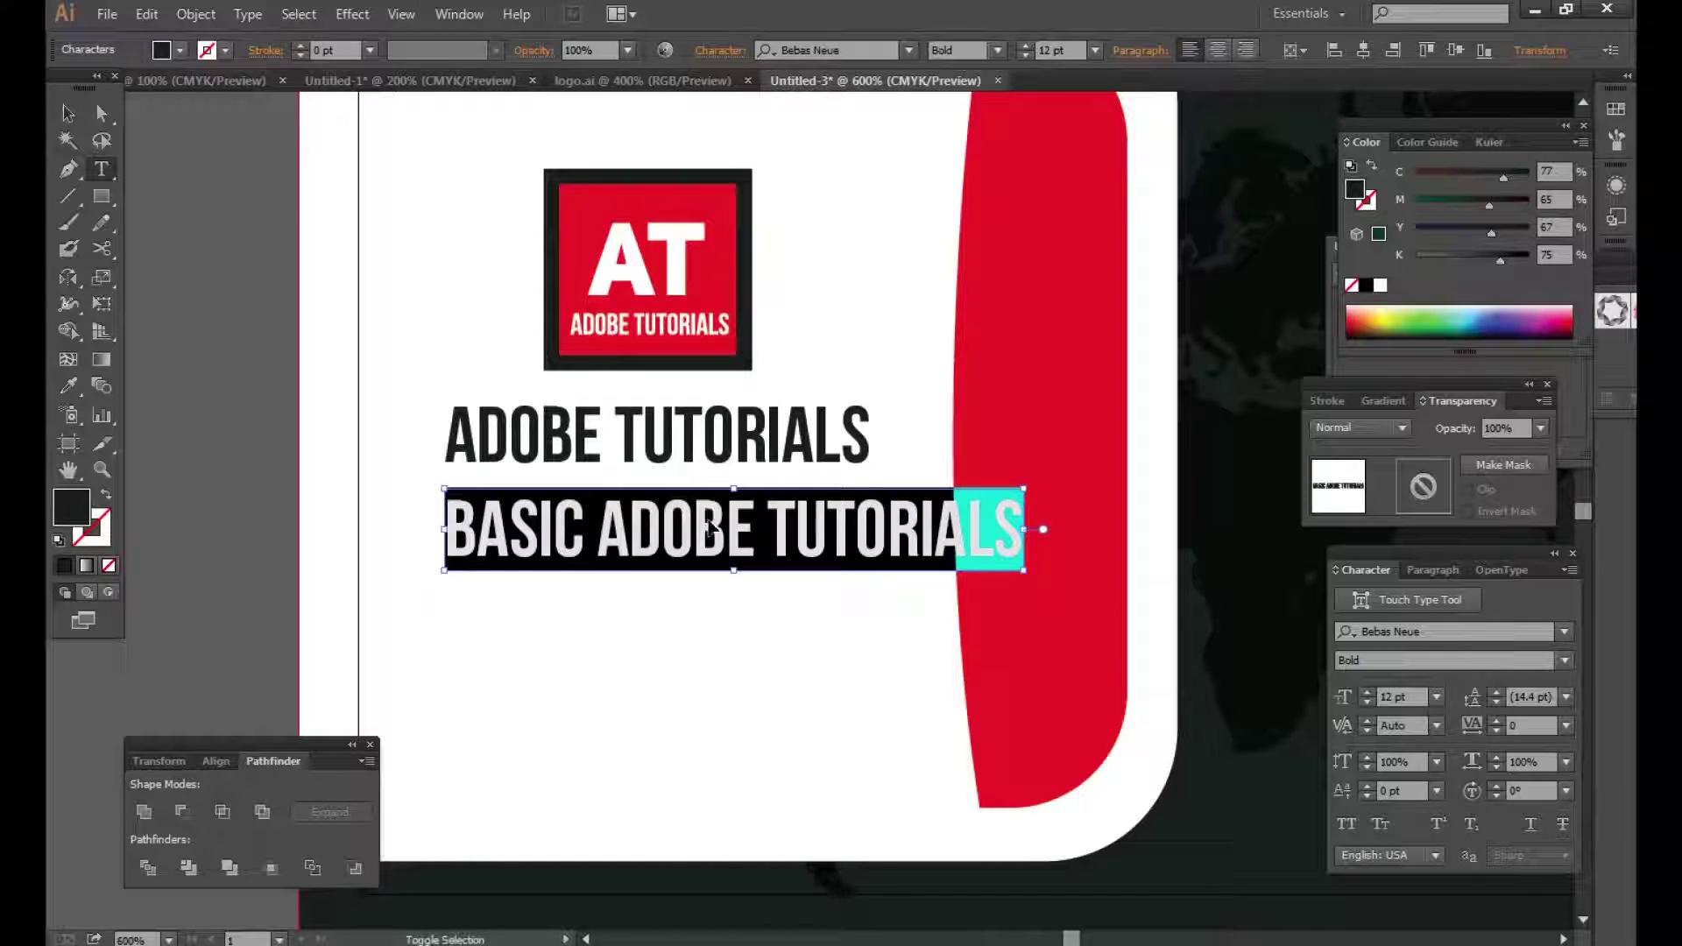
key(ctrl+shift+comma)
key(ctrl+shift+comma)
key(ctrl+shift+comma)
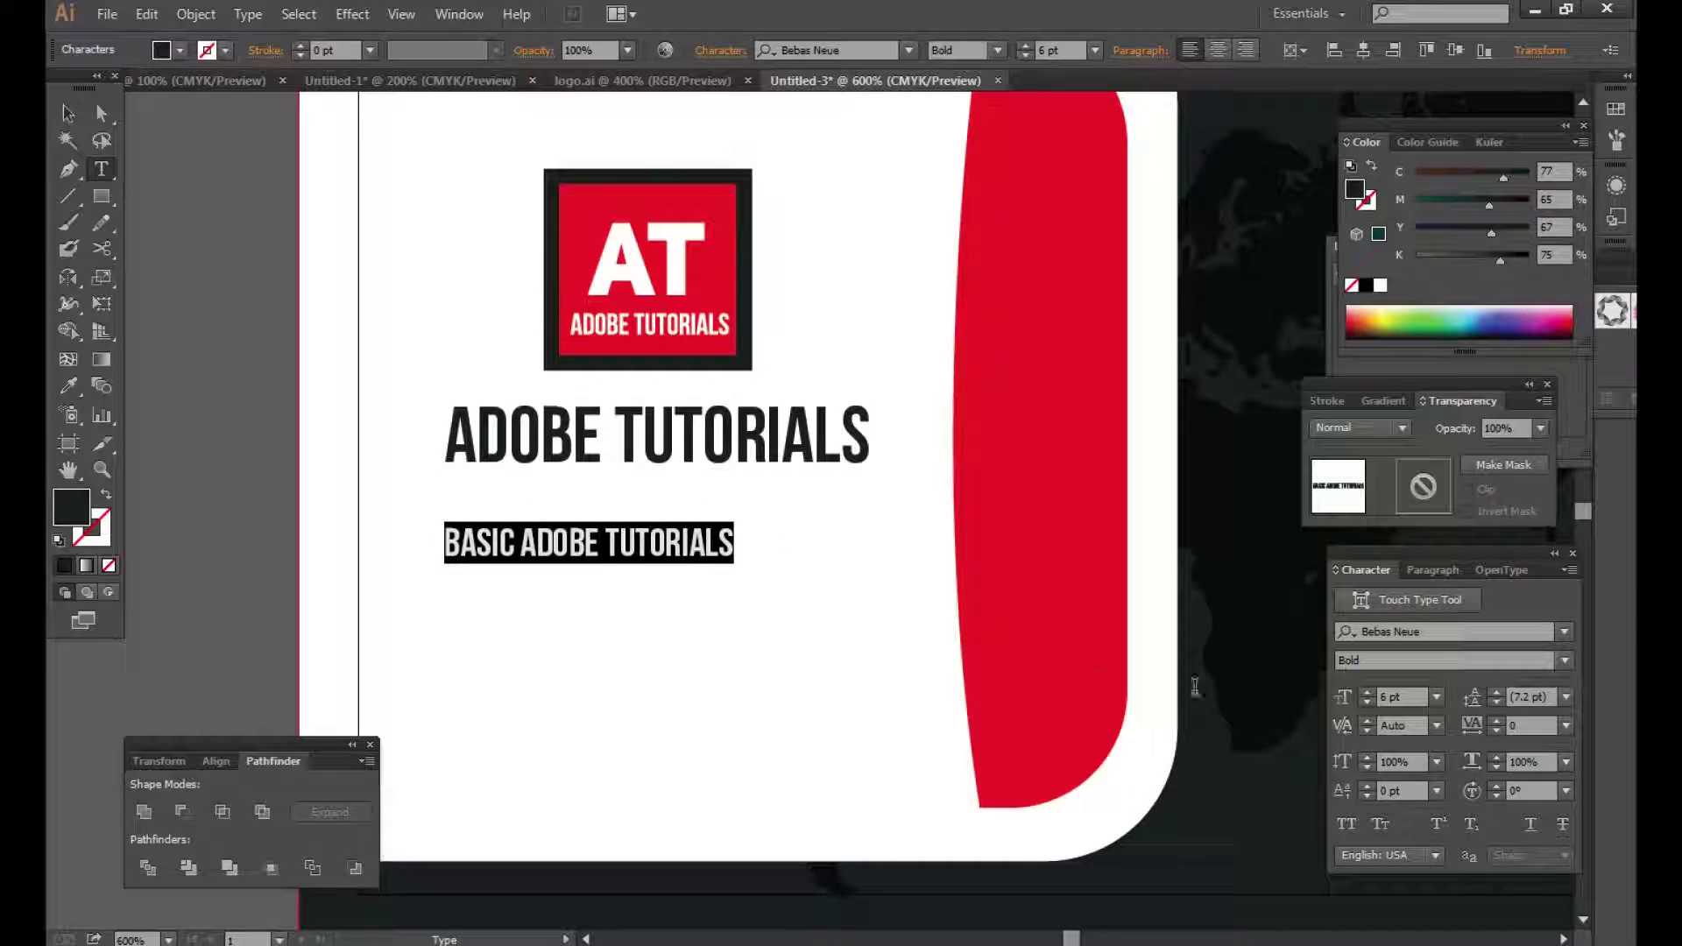
click(1460, 629)
text(great)
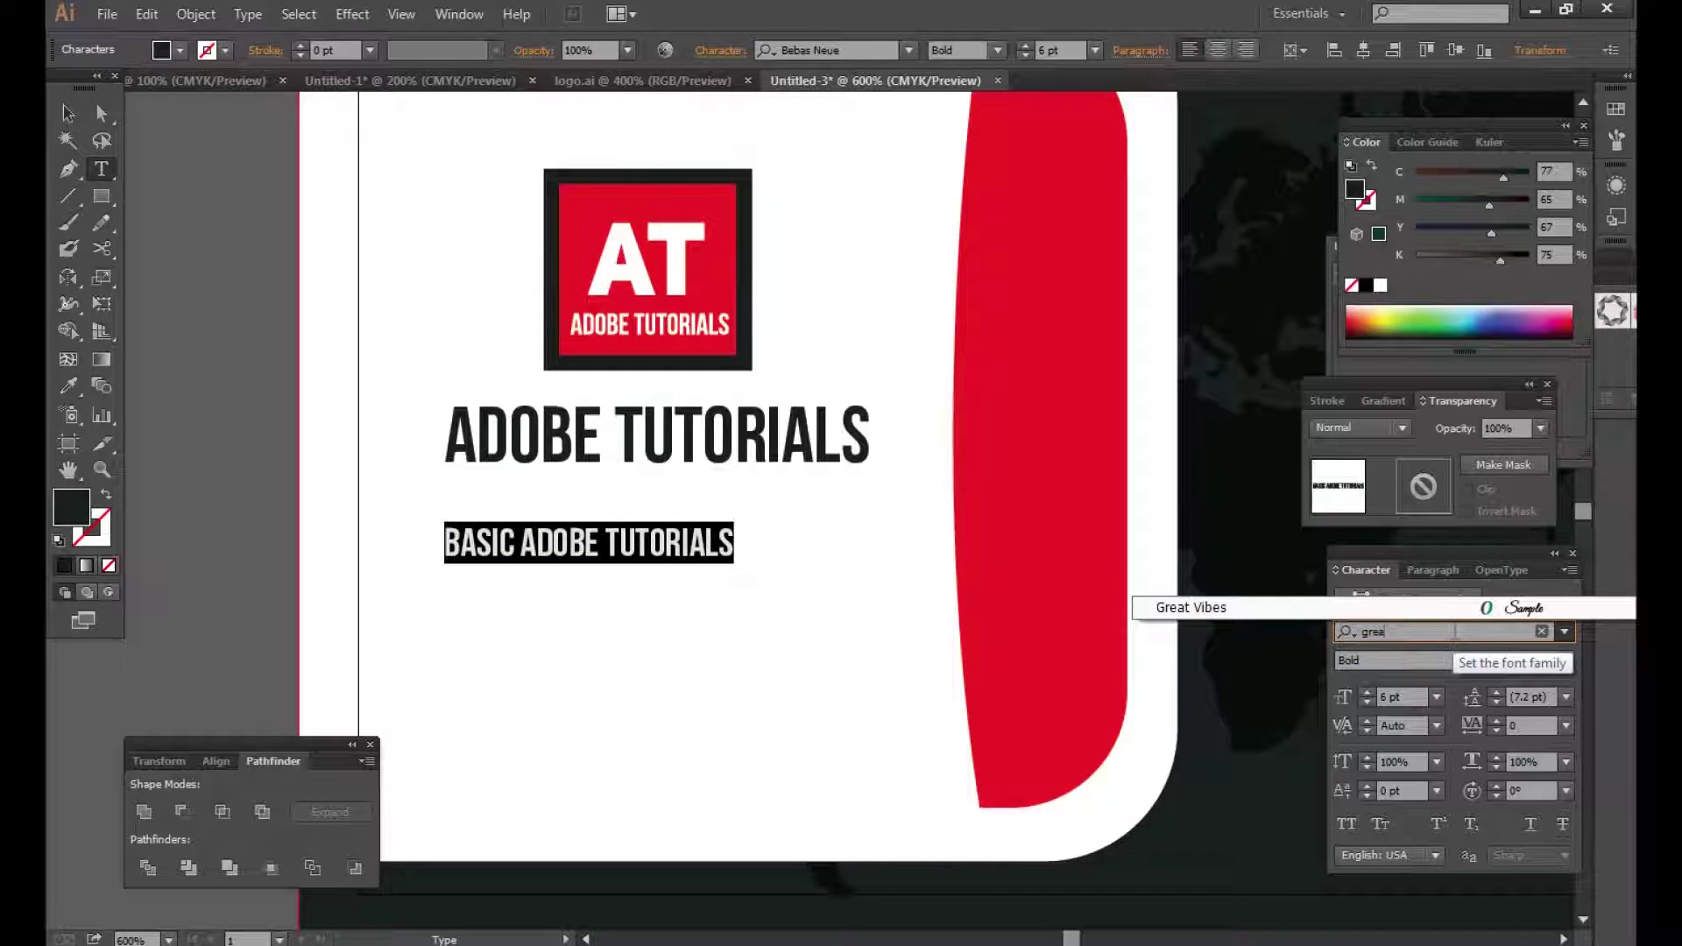
key(Return)
- Position the tagline under the heading and widen its letter spacing
click(101, 113)
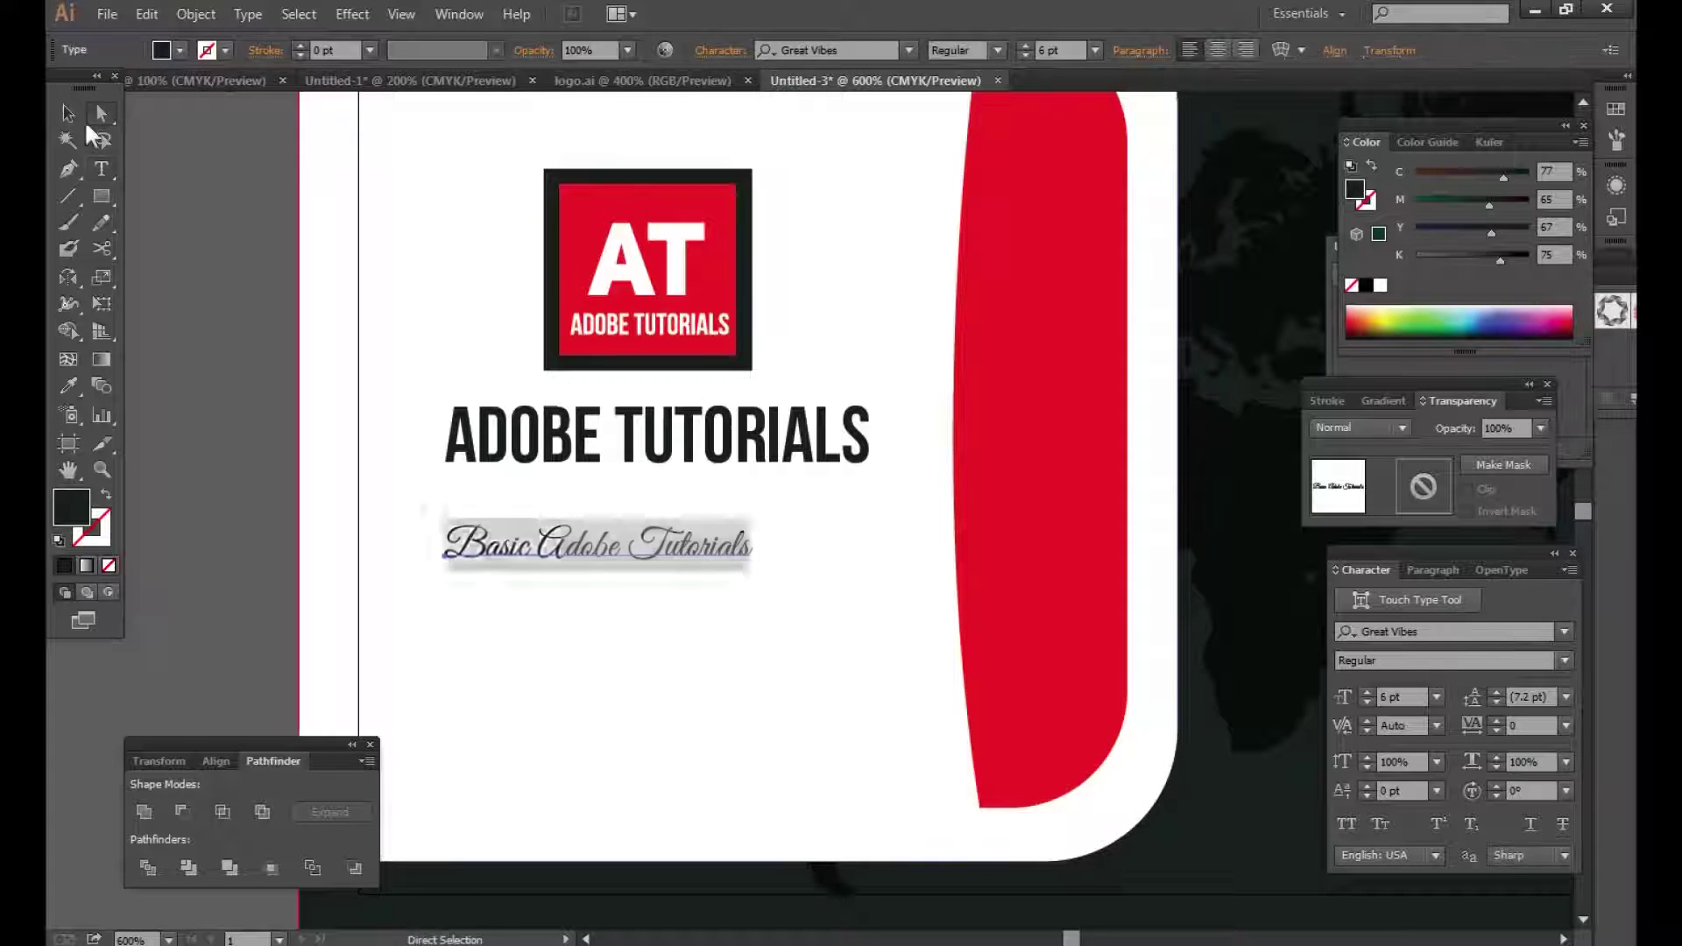
drag(699, 539, 738, 498)
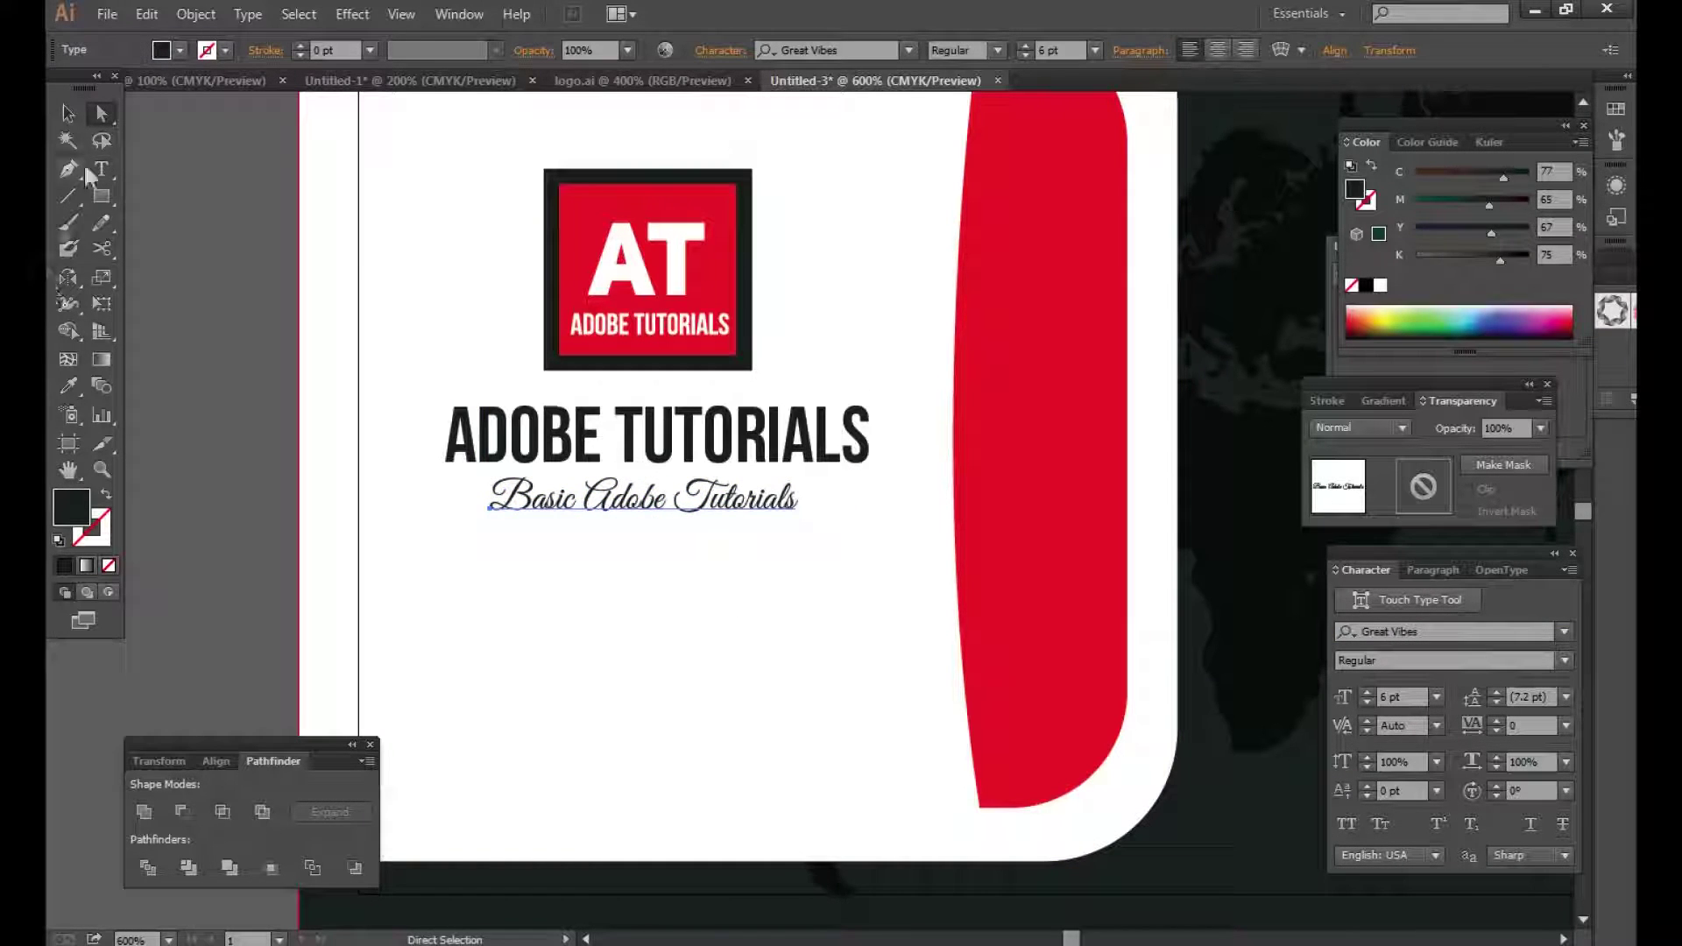
click(68, 112)
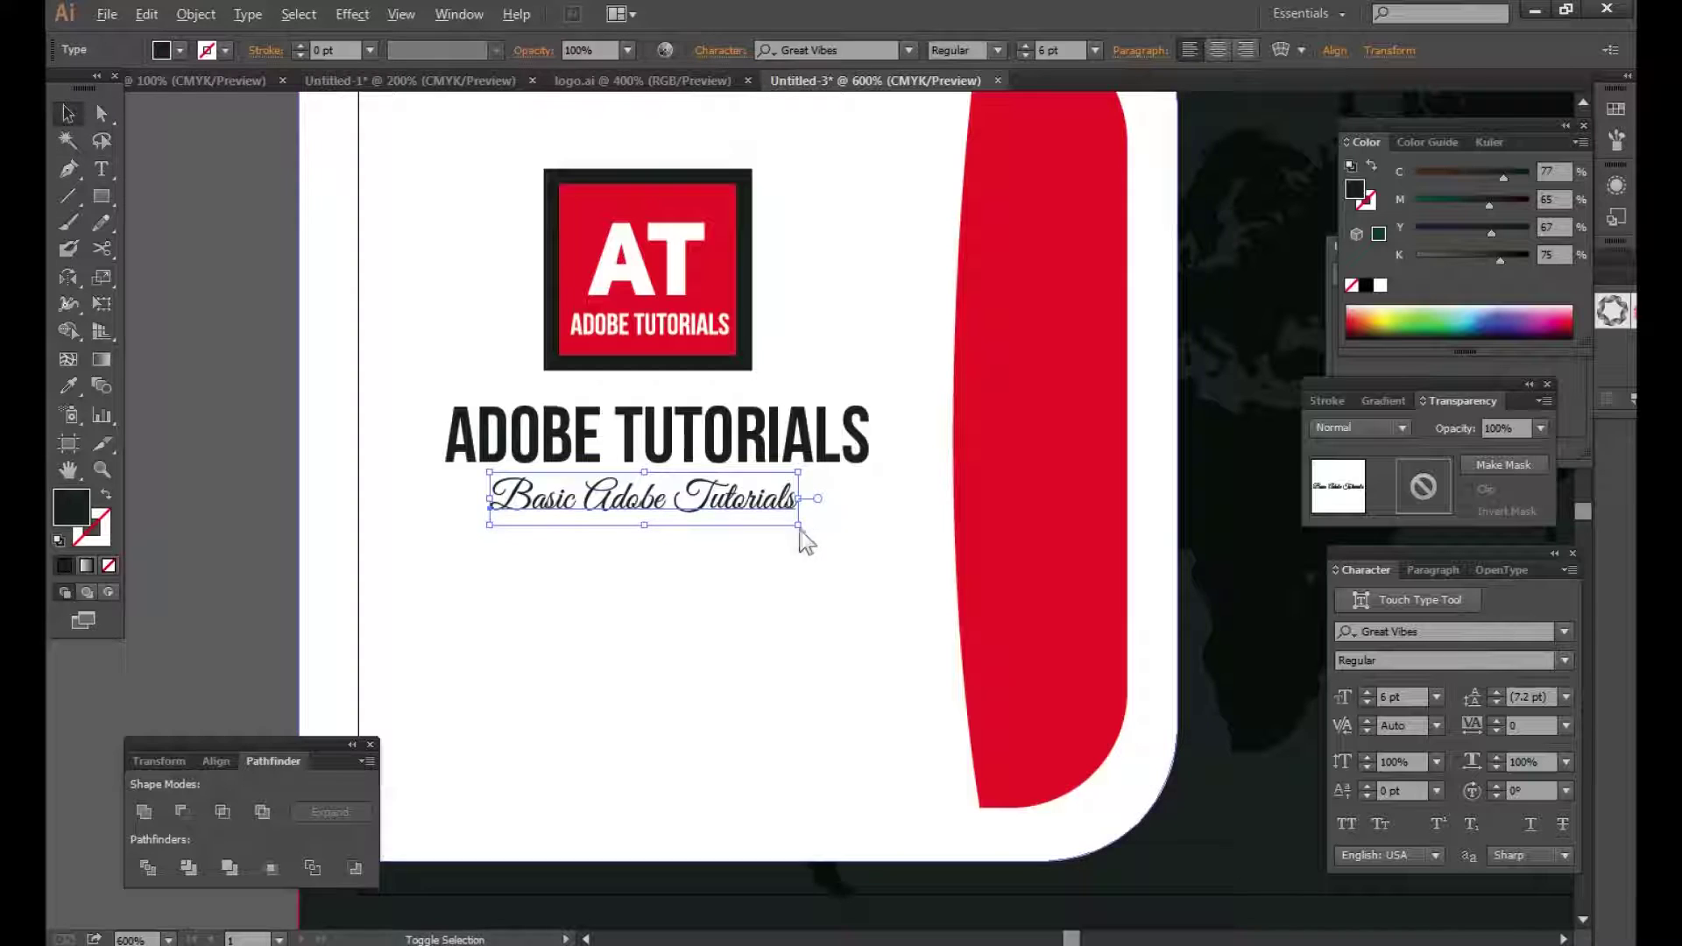
drag(717, 498, 674, 497)
key(alt+Right)
key(alt+Right)
key(alt+Right)
key(alt+Right)
key(alt+Right)
key(alt+Right)
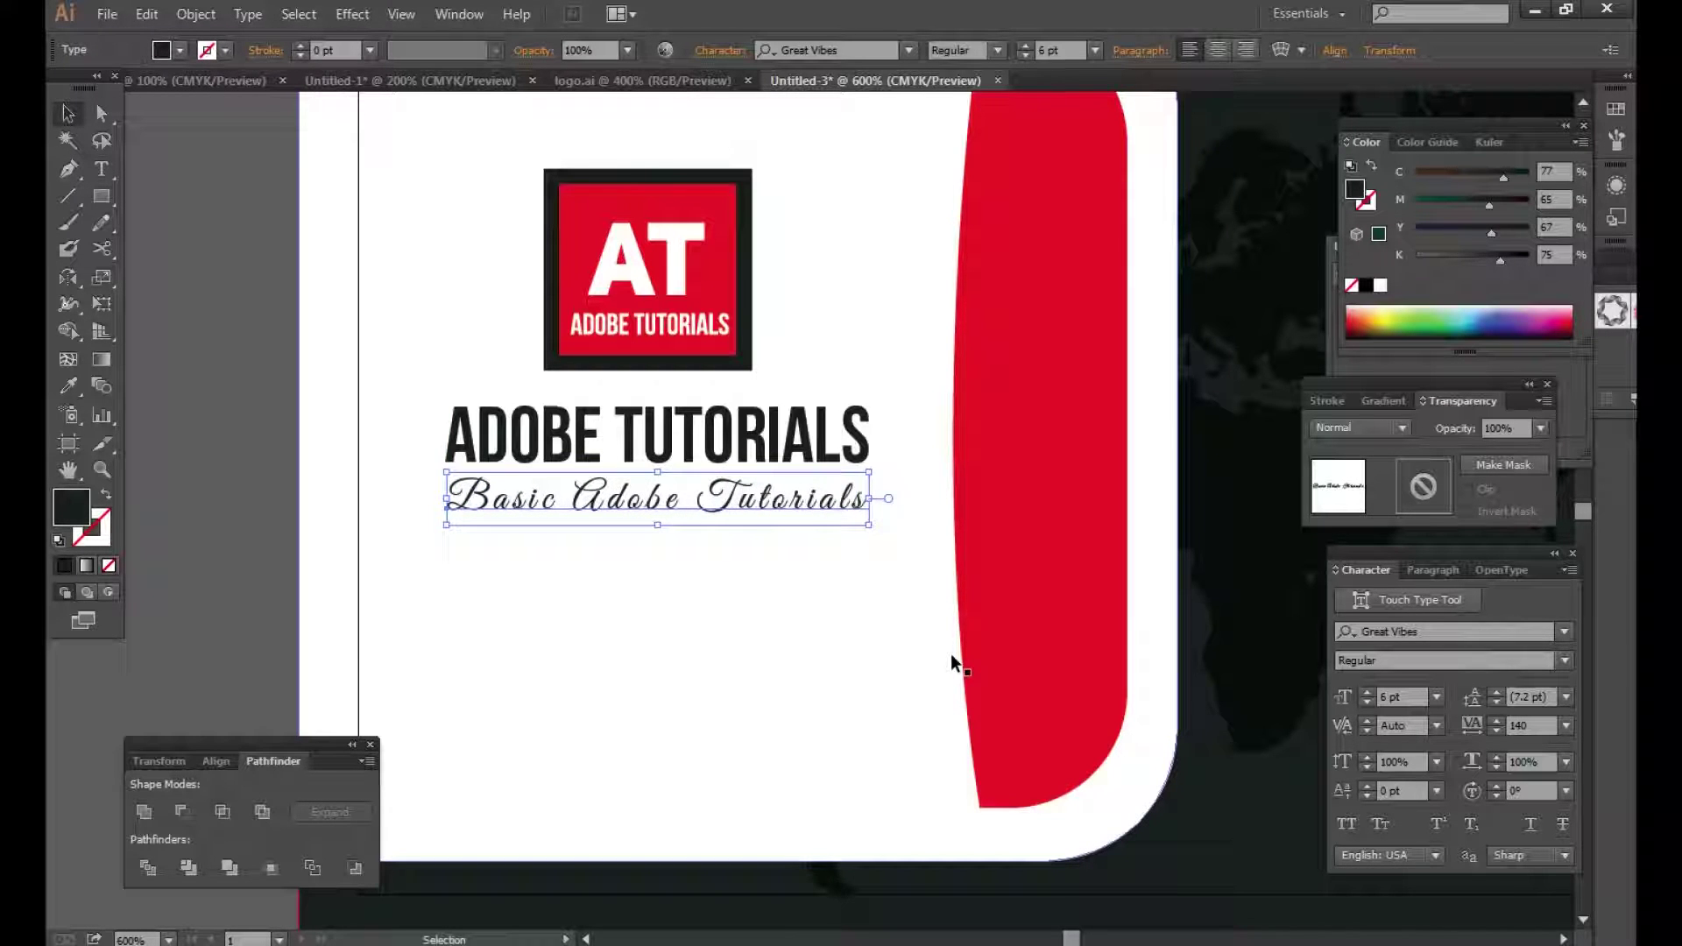
key(Left)
key(Up)
key(ctrl+minus)
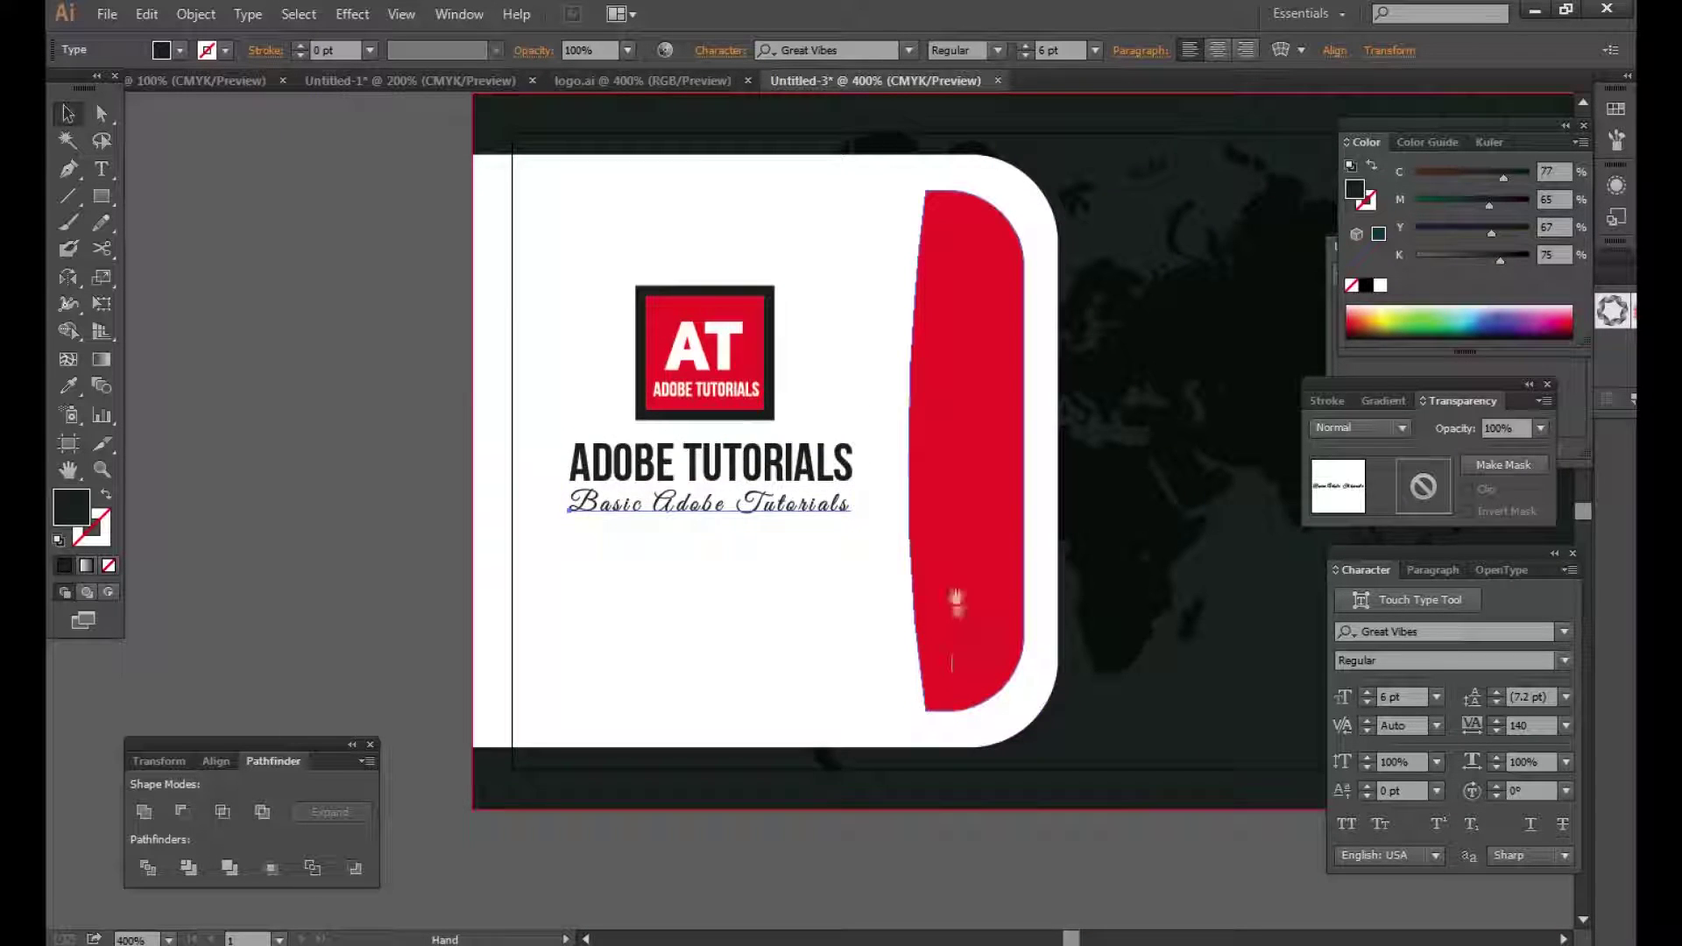
- Zoom out to the full artboard and lock the dark background shape
drag(957, 601, 781, 575)
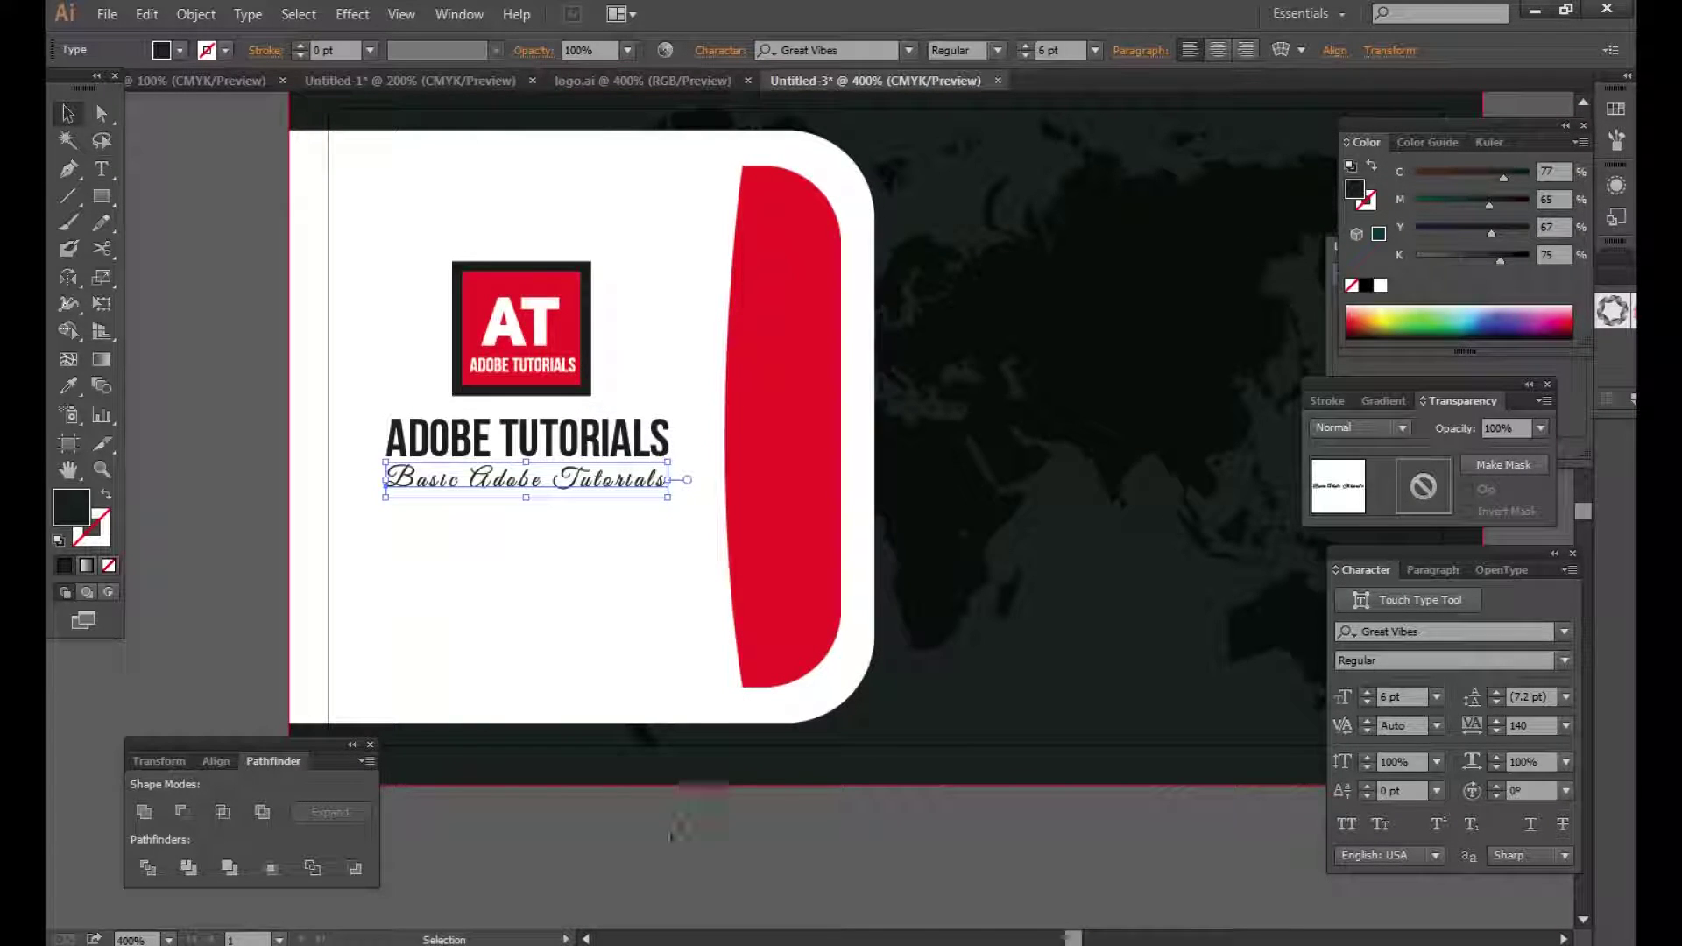
key(ctrl+minus)
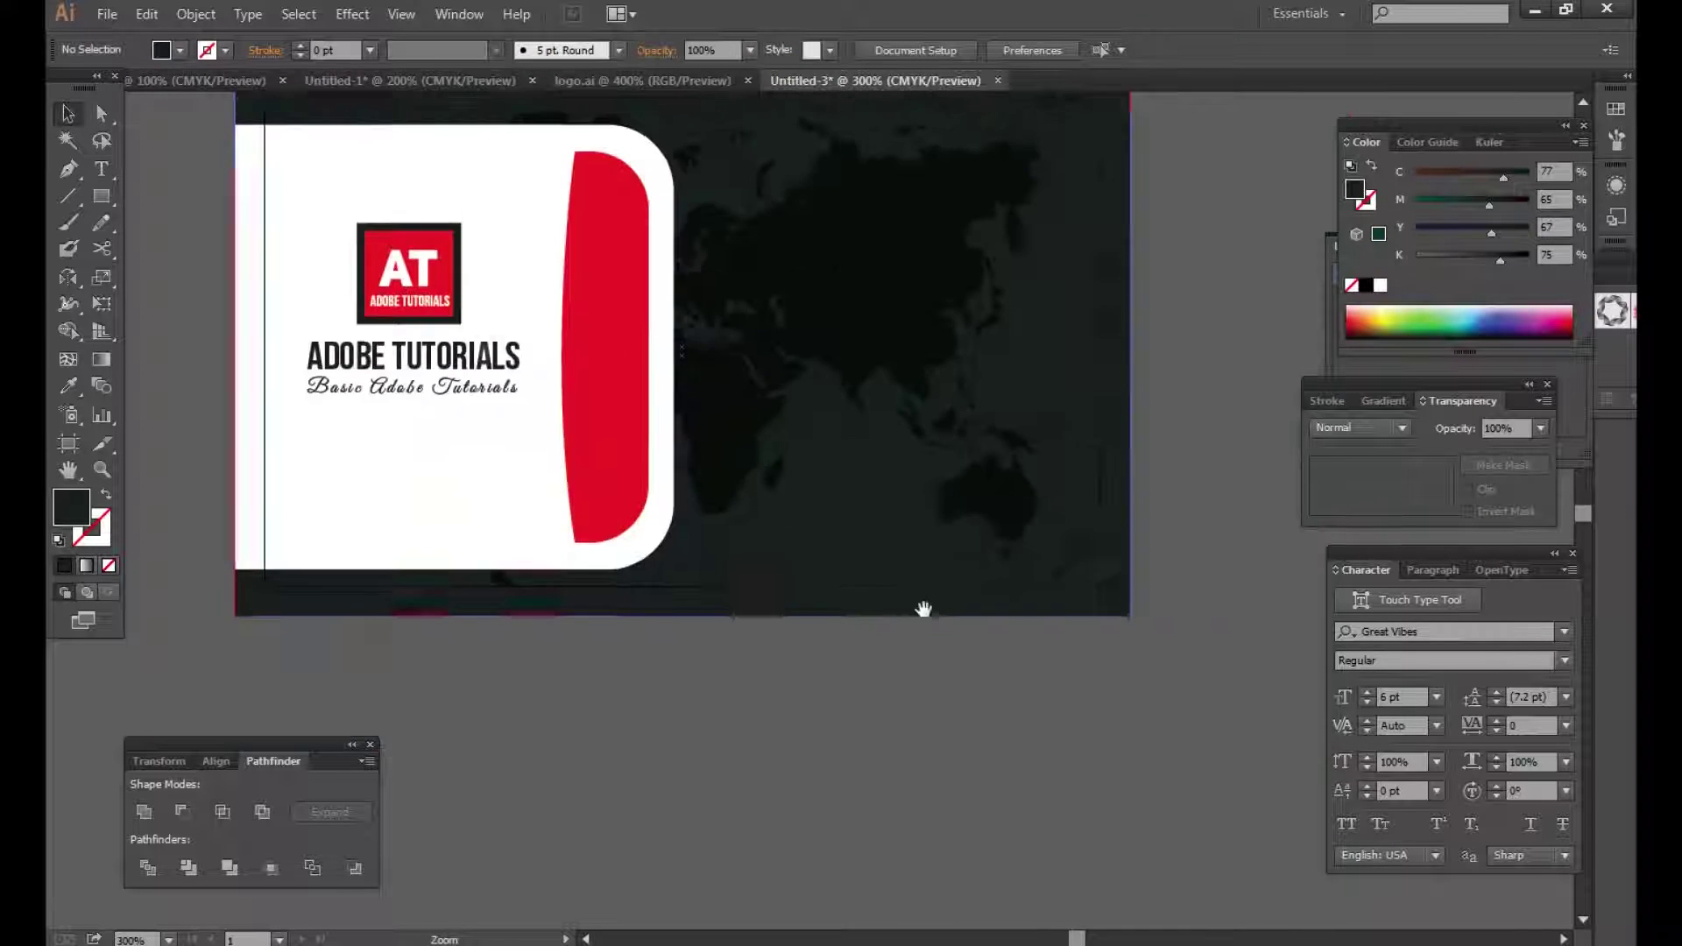
drag(920, 561, 920, 631)
key(ctrl+minus)
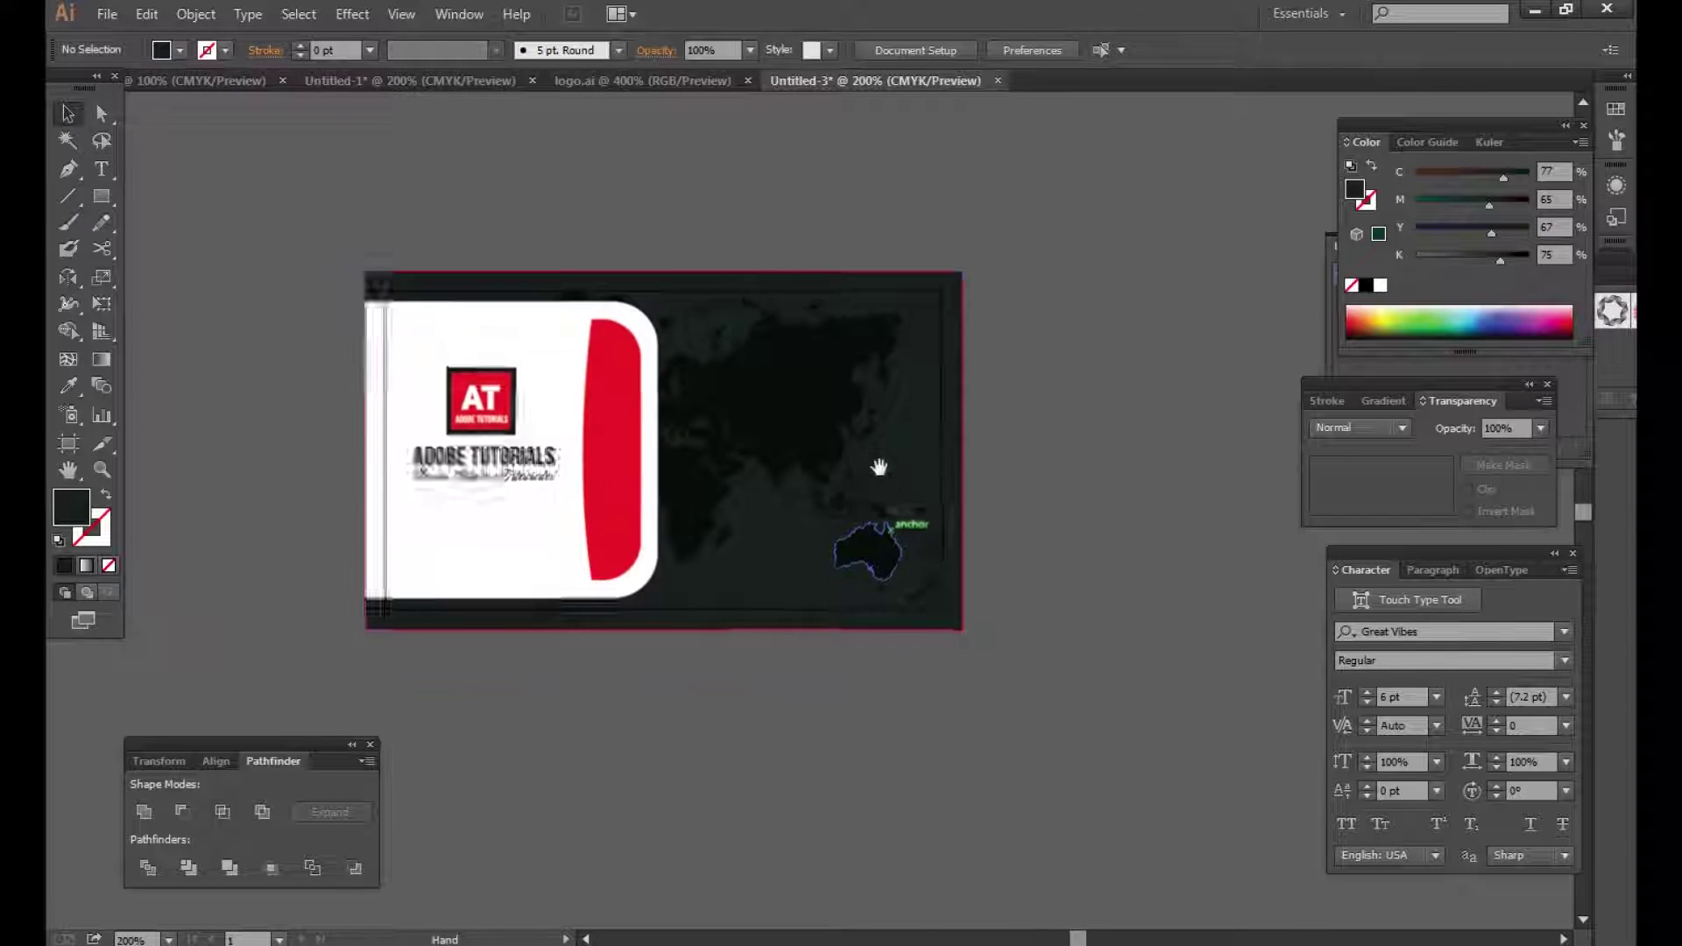
click(916, 357)
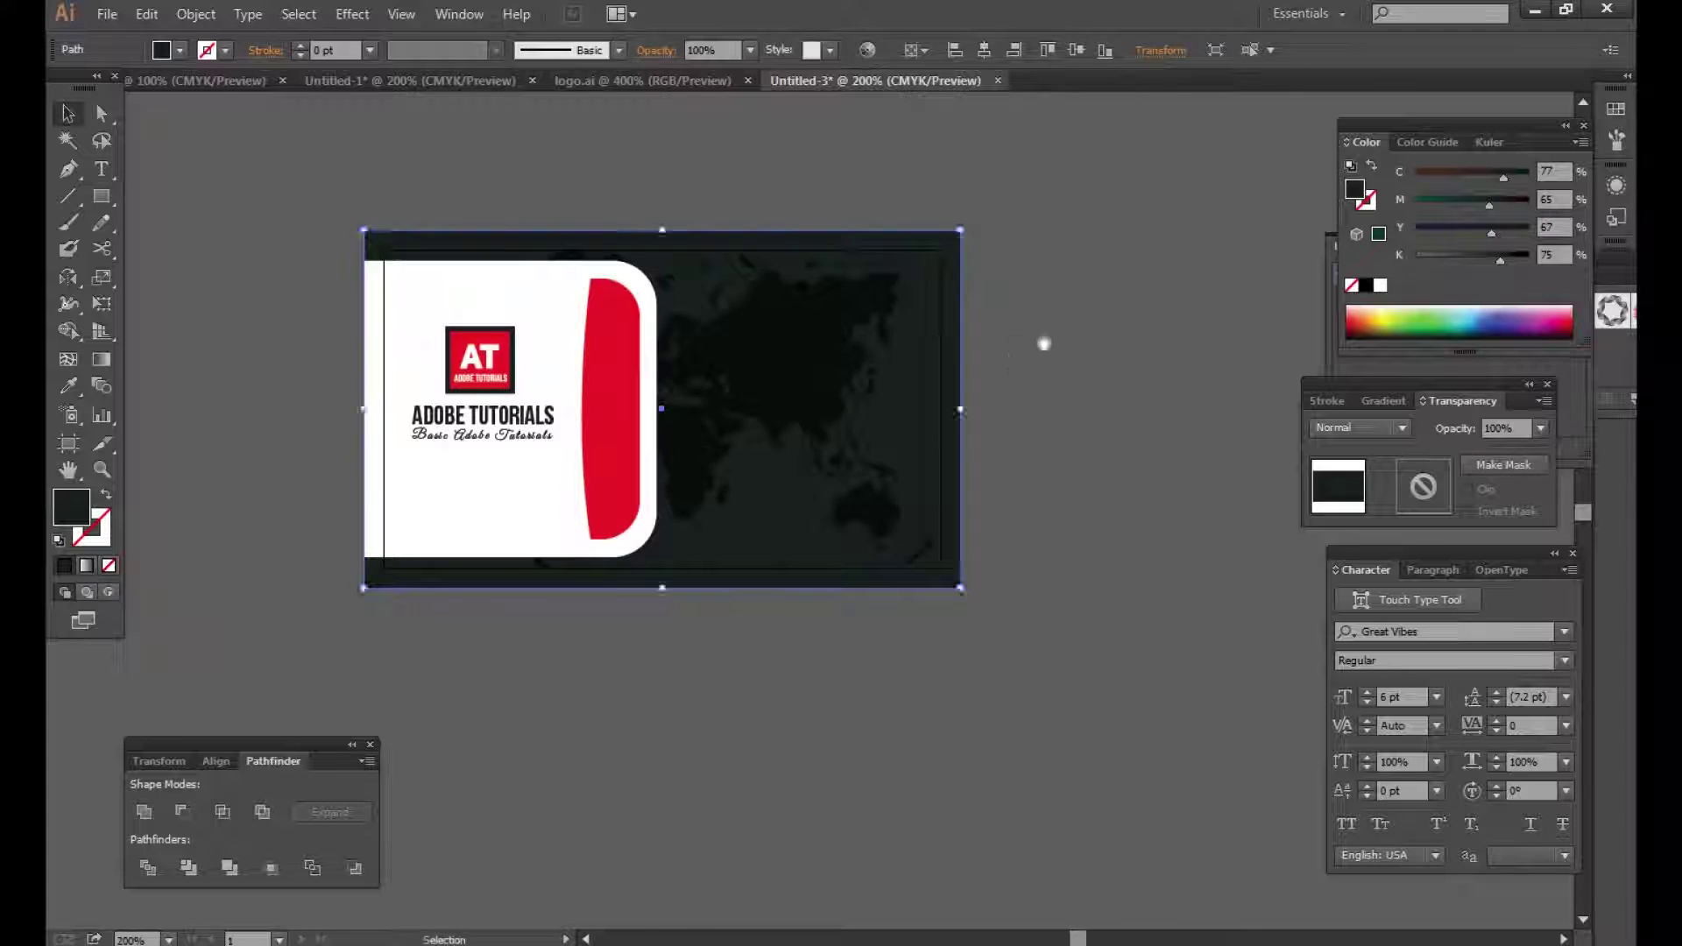
drag(928, 289, 990, 295)
key(ctrl+2)
click(195, 14)
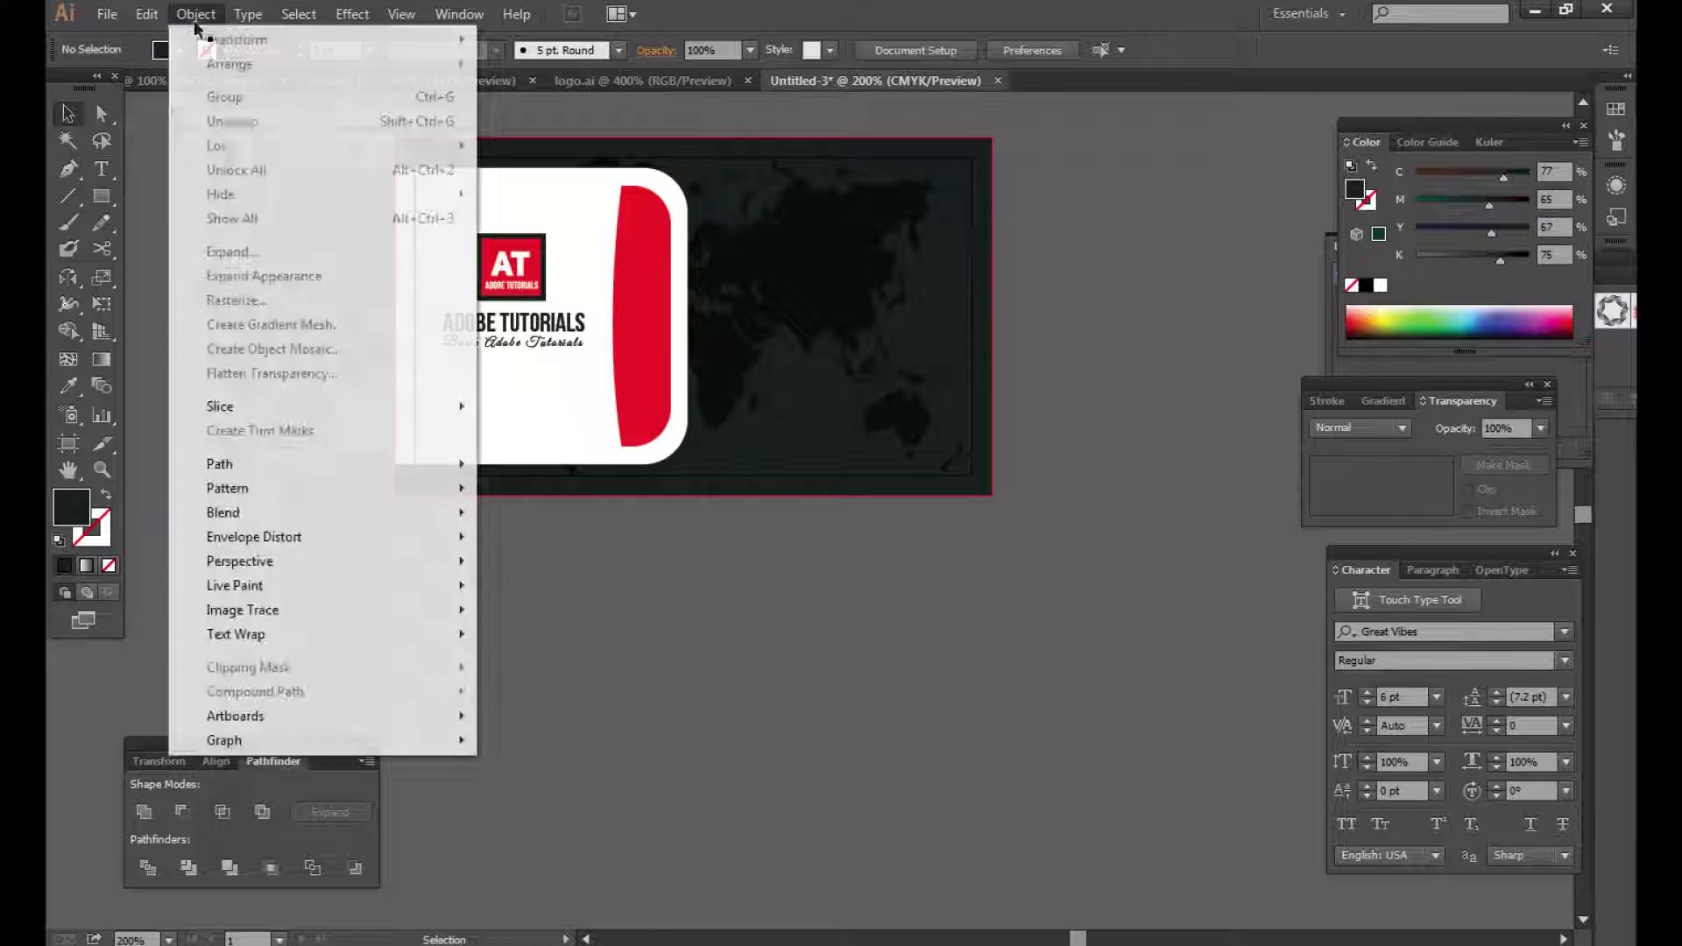
- Undo a stray world-map copy, then select the whole card and drop a copy below it
click(1156, 439)
drag(876, 223, 836, 609)
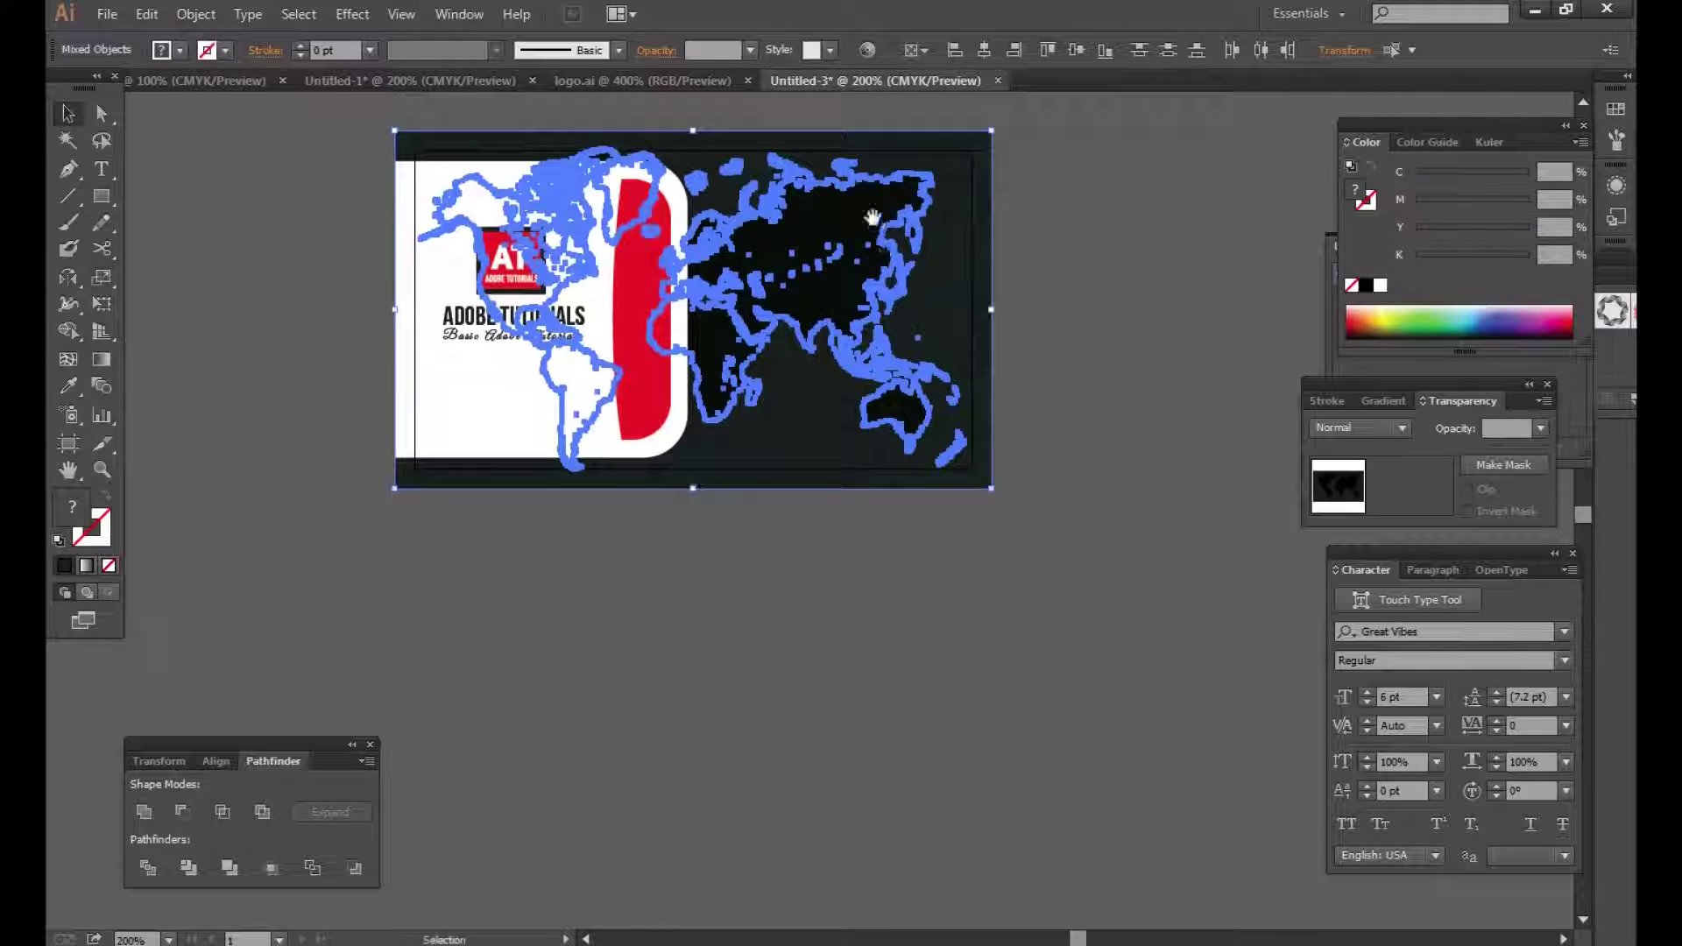
drag(833, 608, 834, 594)
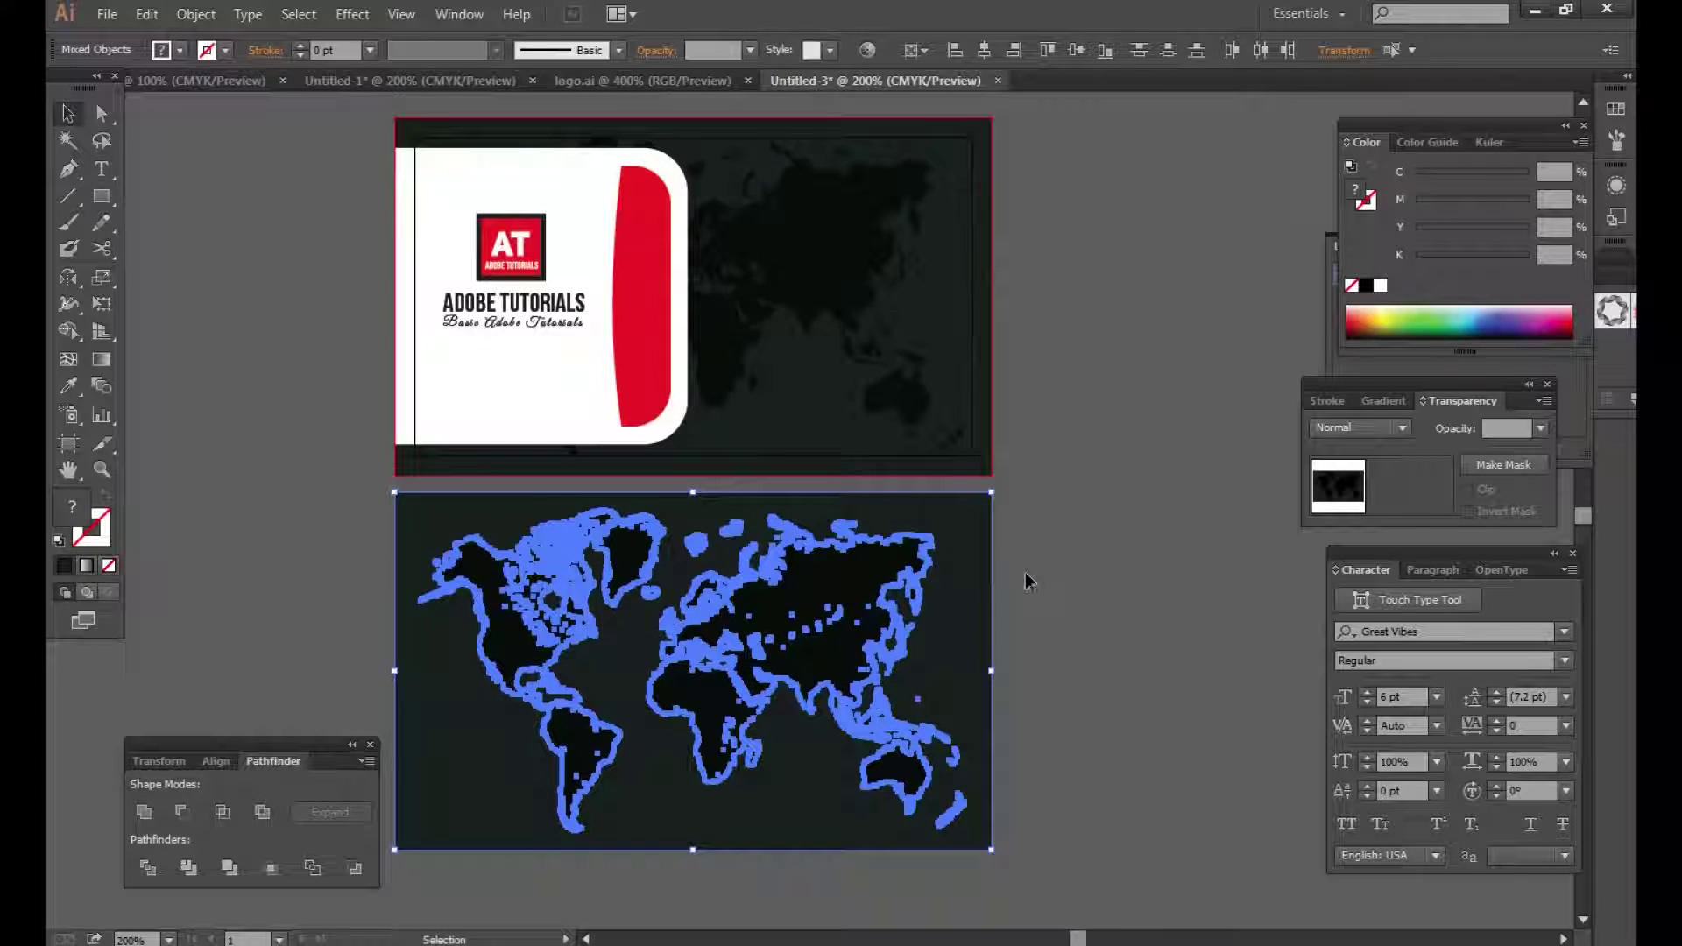
key(ctrl+z)
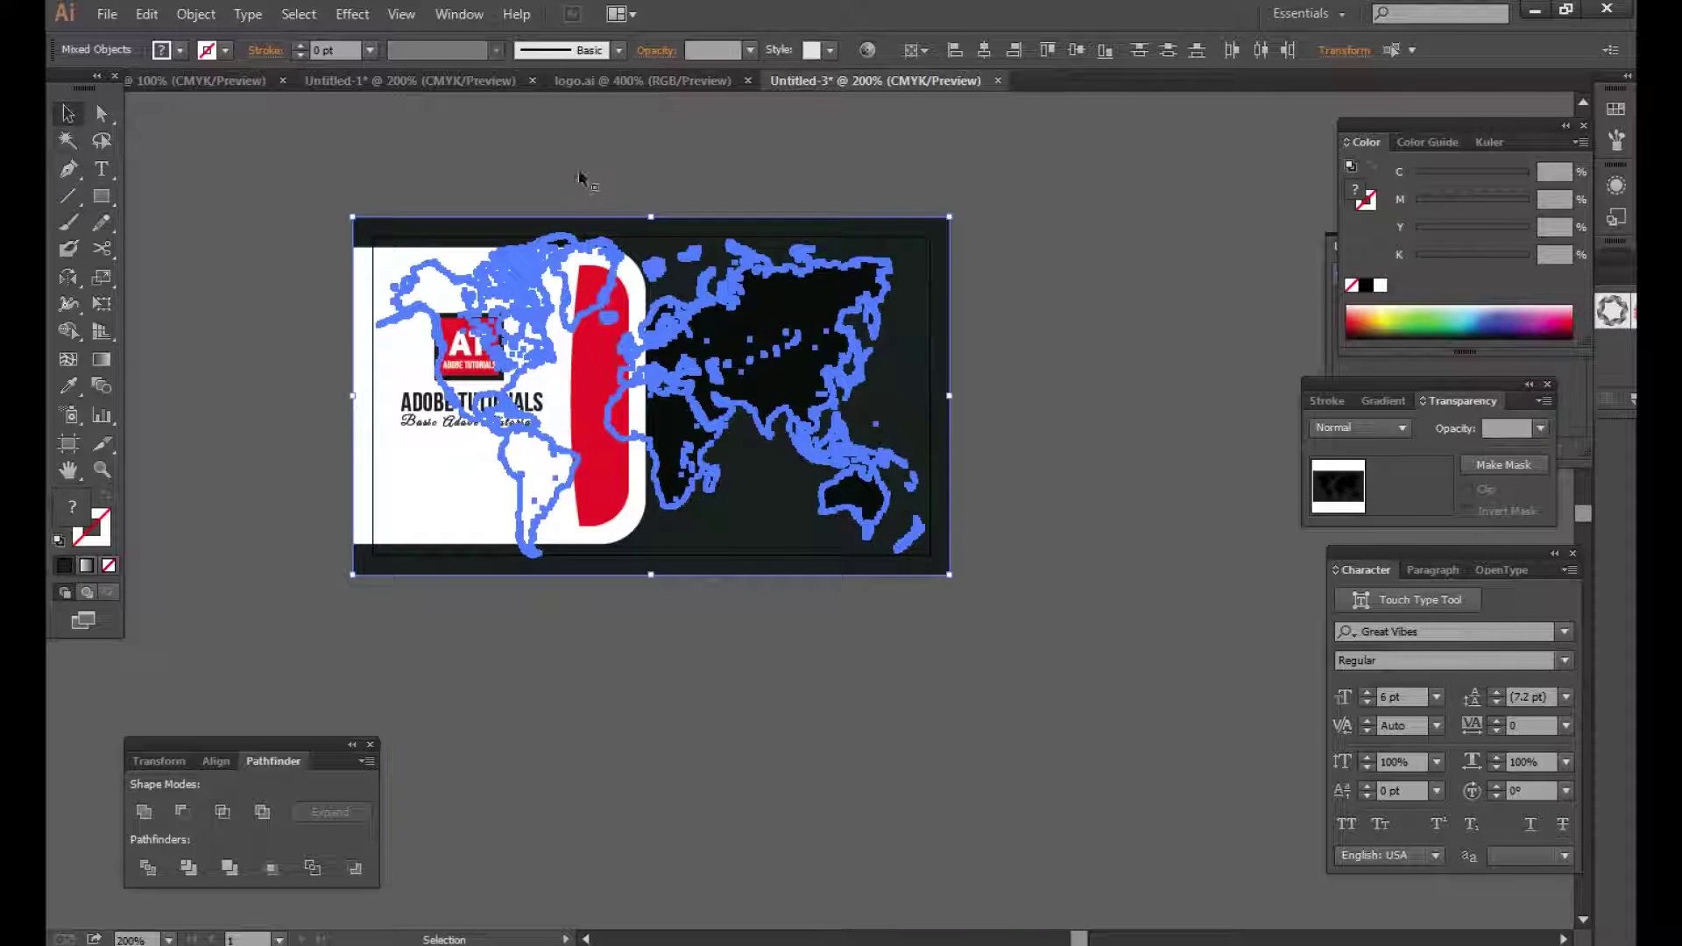
click(582, 171)
drag(333, 178, 1058, 699)
mouse_move(836, 313)
mouse_down()
mouse_move(841, 686)
mouse_move(804, 567)
mouse_move(833, 511)
mouse_up()
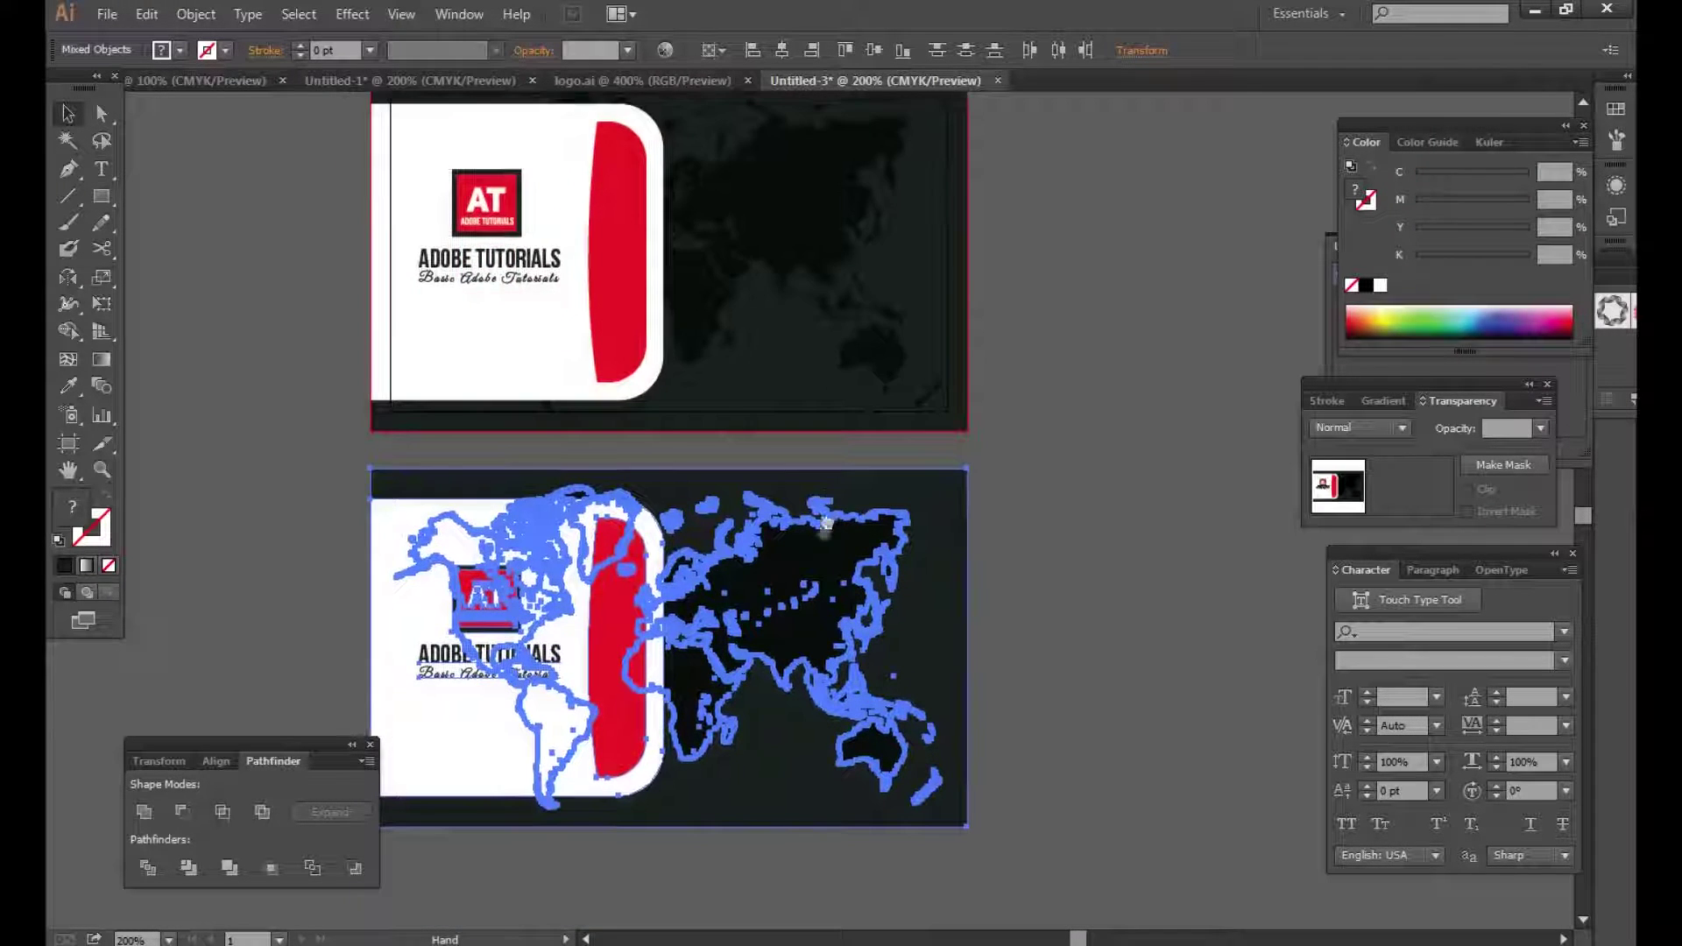
- Fill the lower card's white rounded panel with the top card's red
click(965, 578)
click(496, 525)
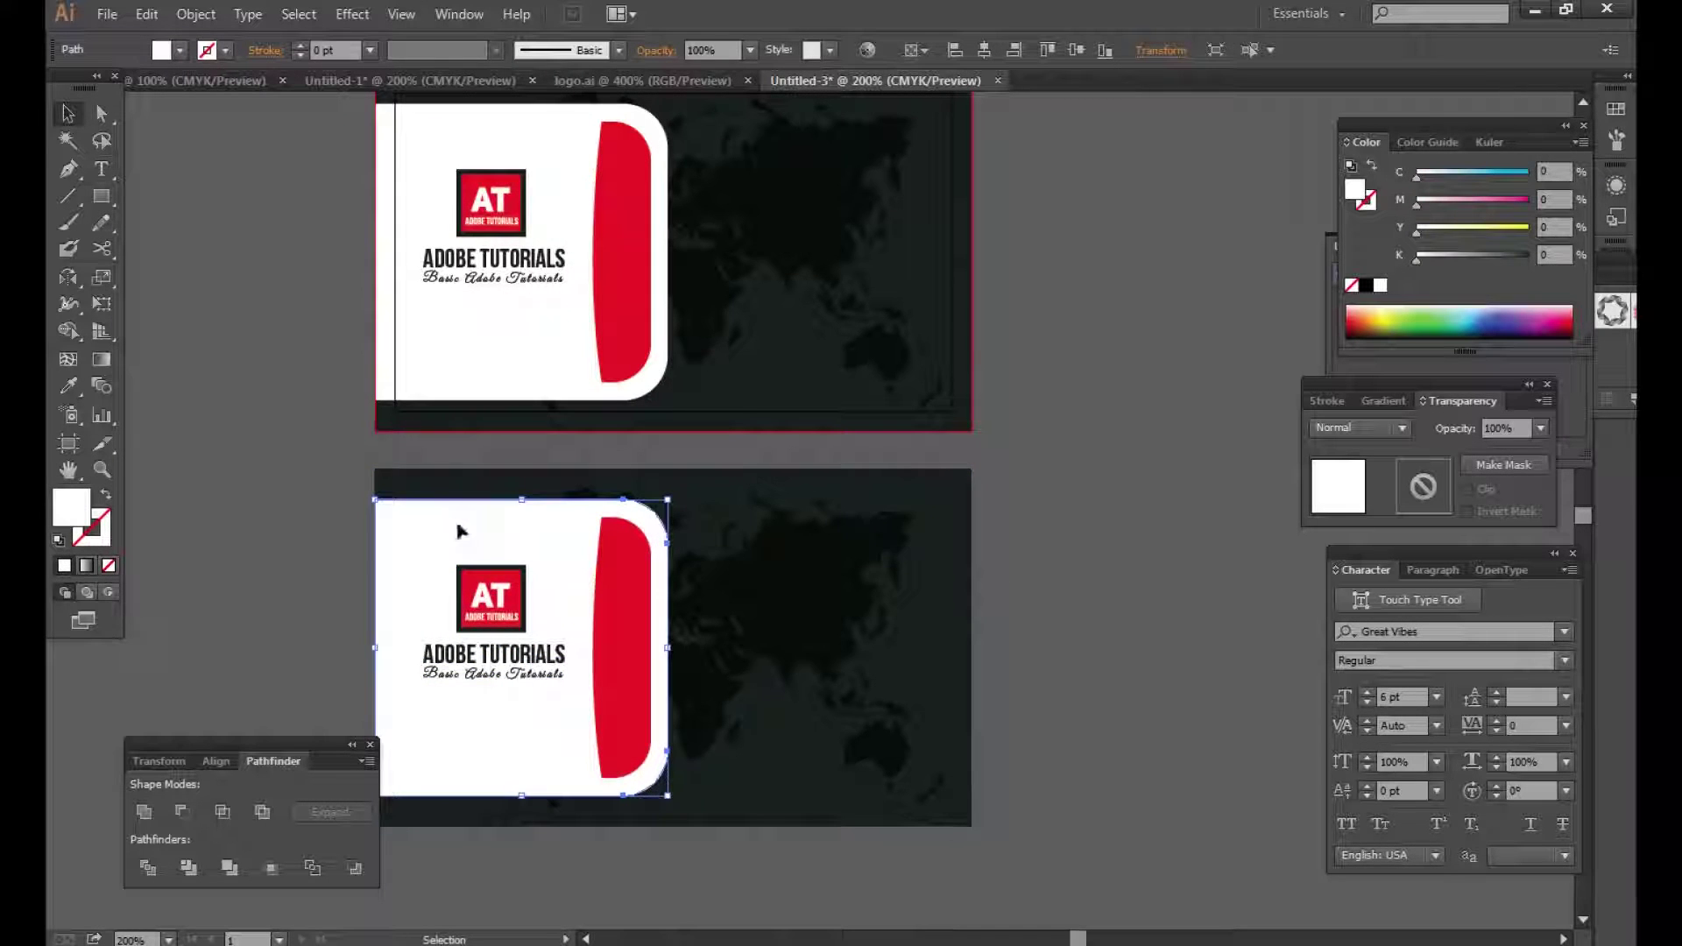
click(68, 385)
click(626, 295)
click(68, 113)
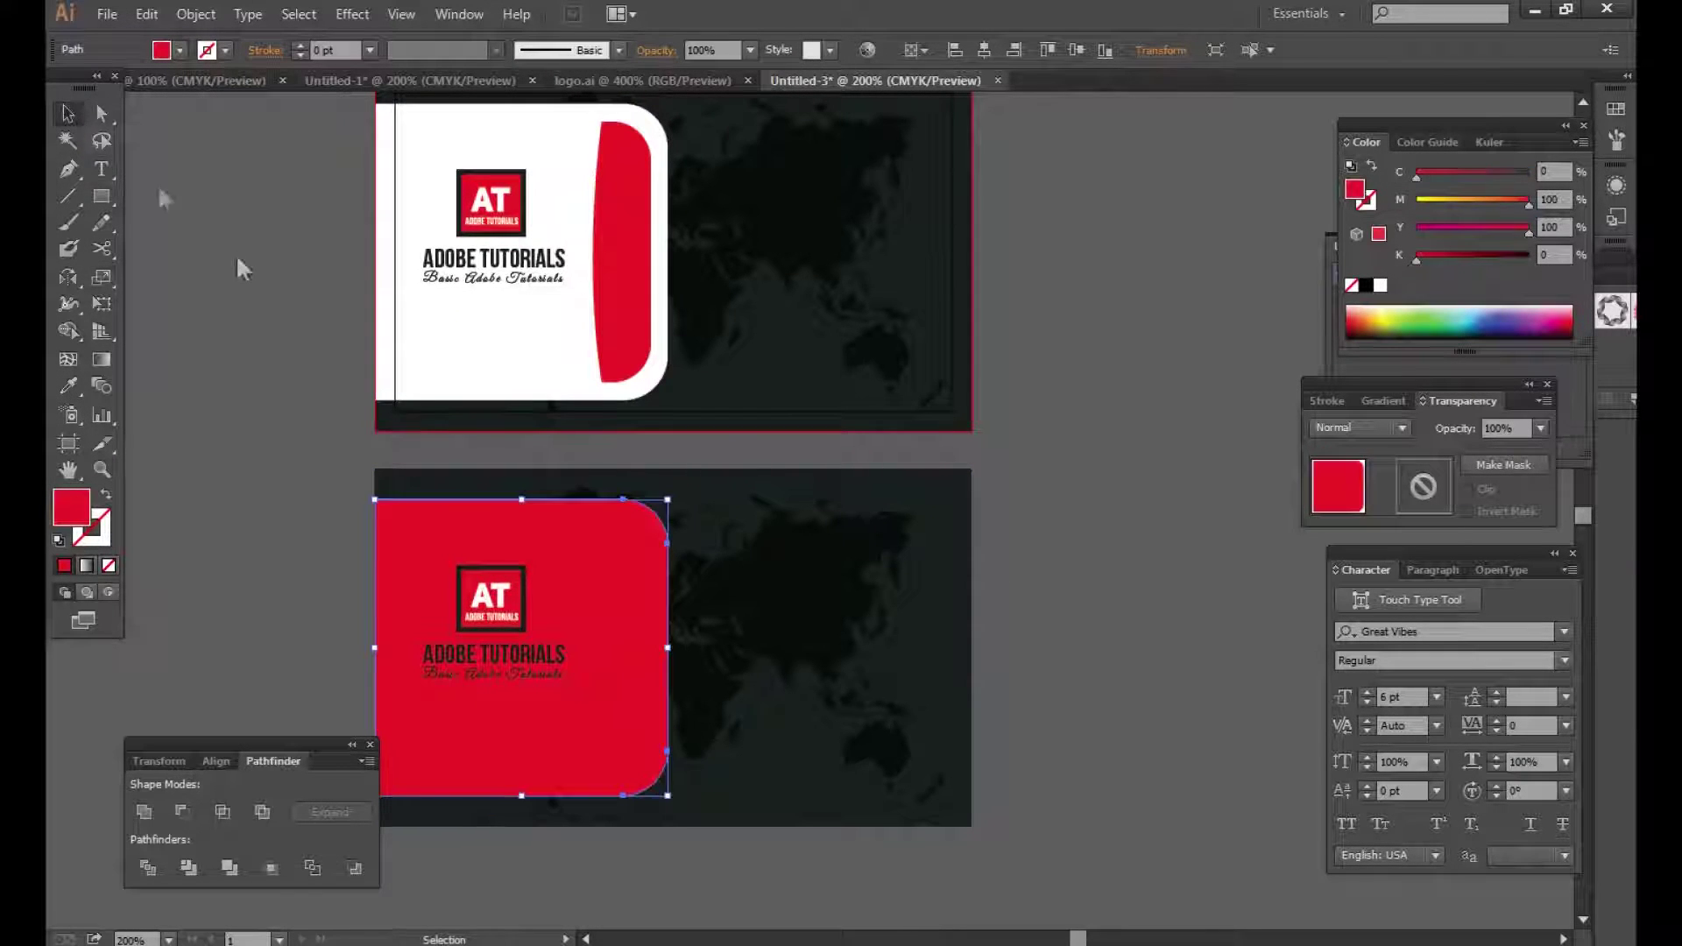
- Make the red vertical shape inside the lower panel white
scroll(613, 499, down, 3)
click(613, 500)
scroll(613, 500, up, 3)
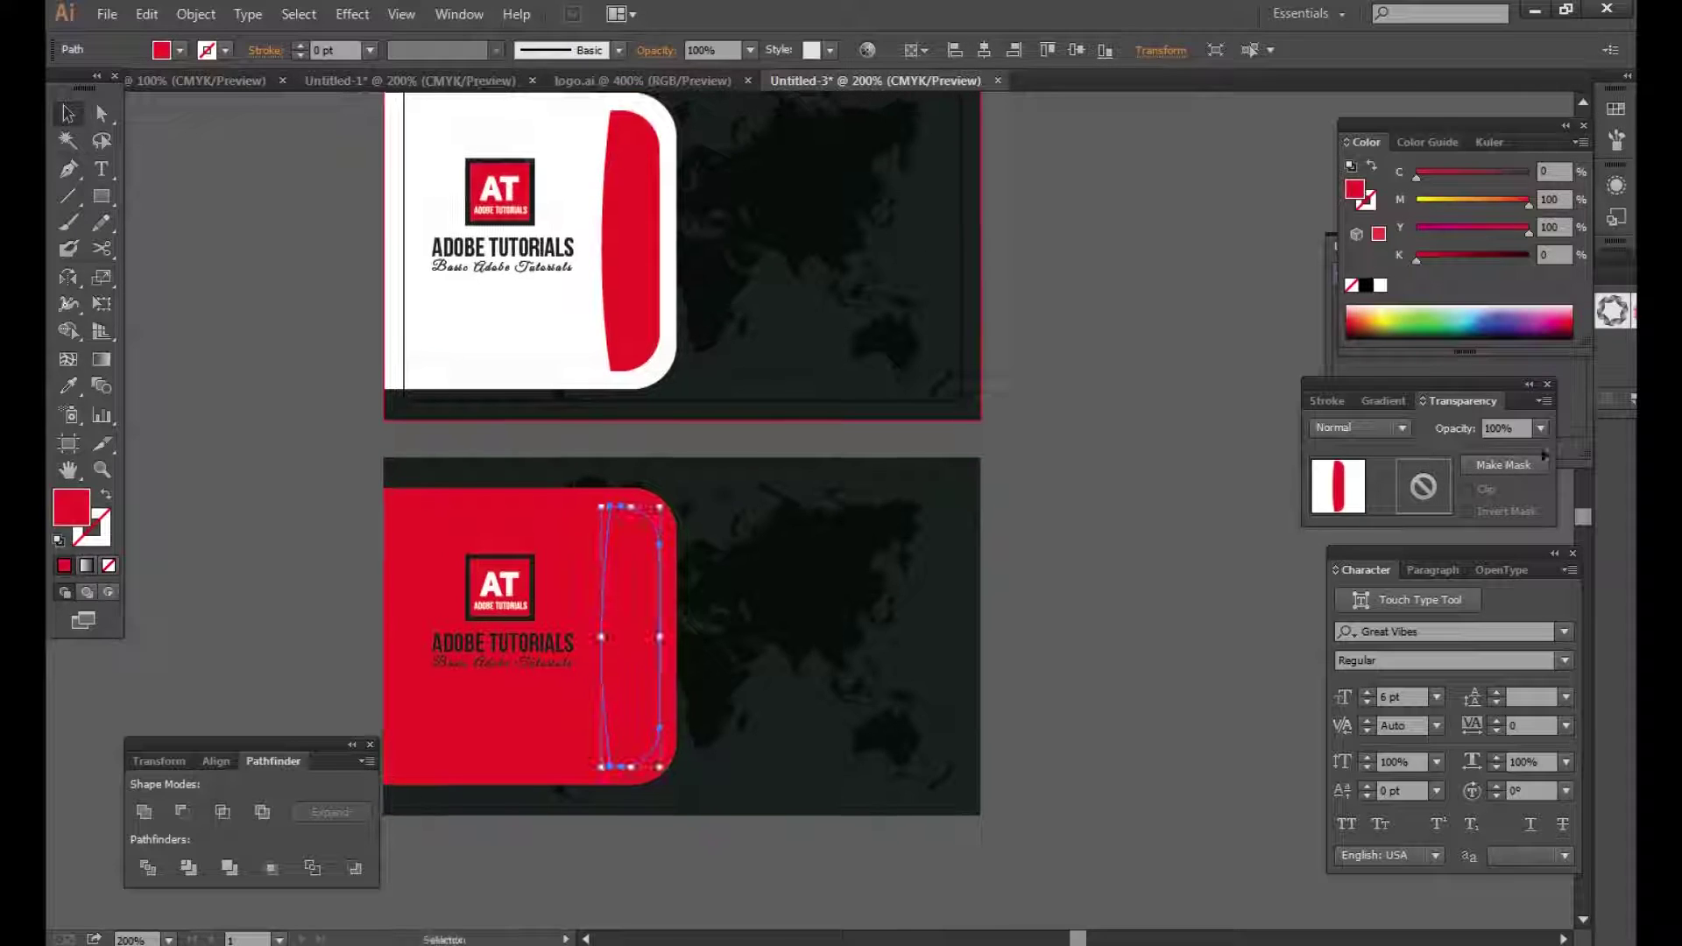
click(1379, 286)
click(1106, 353)
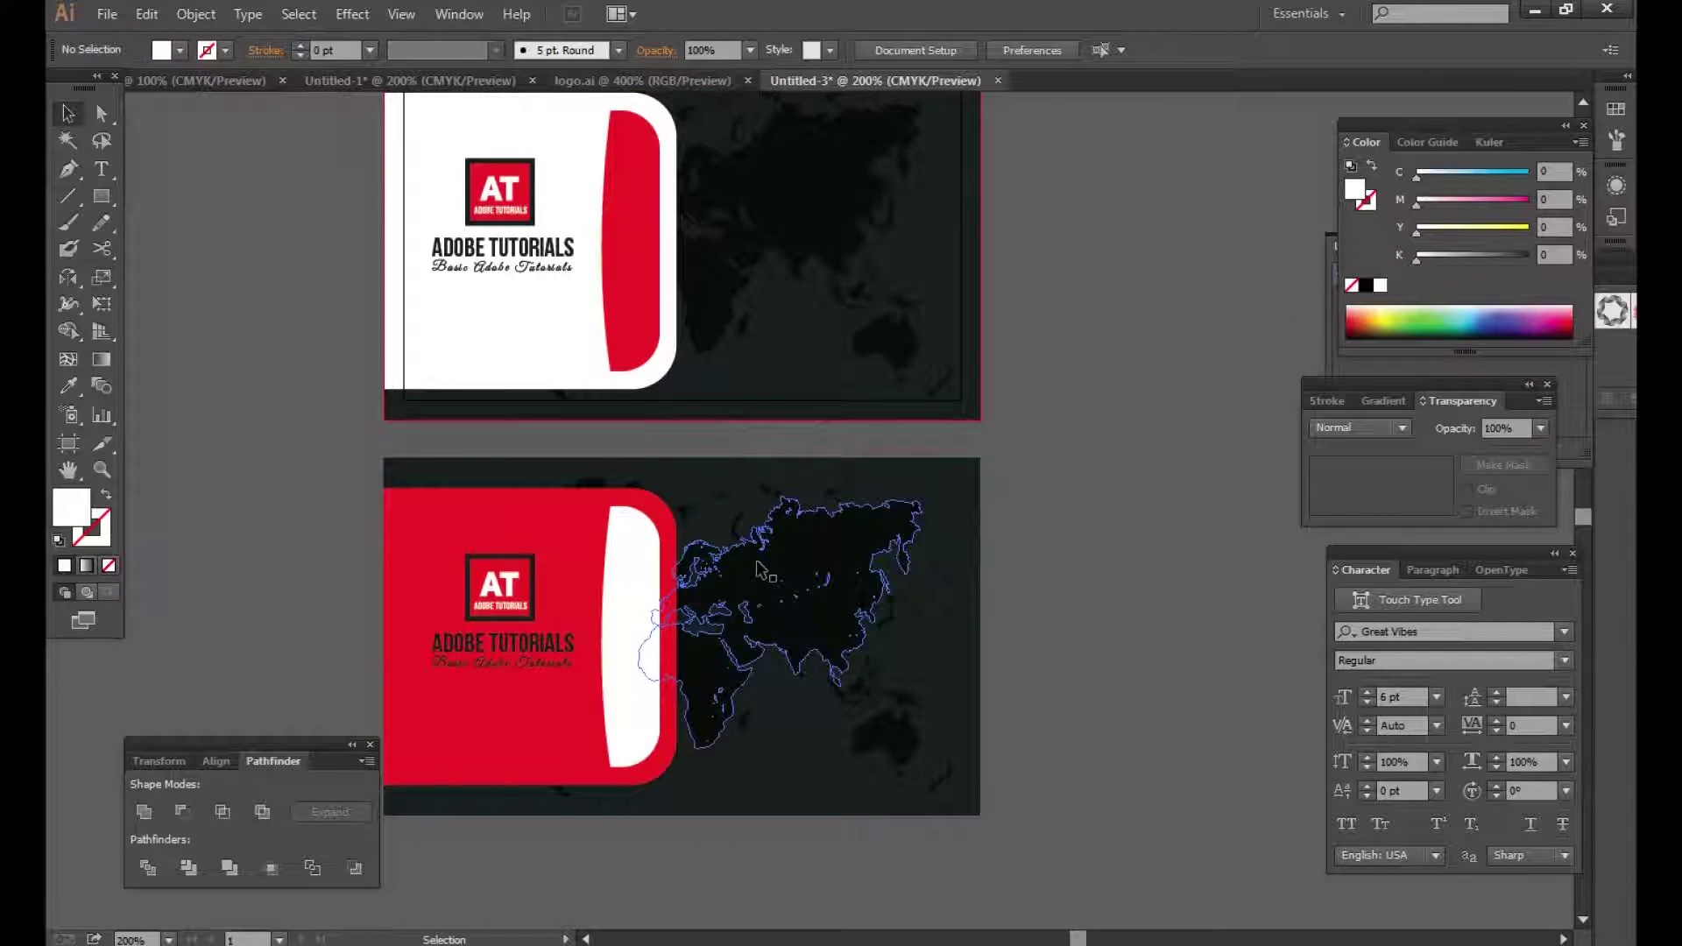
- Fill the lower card's dark background white and narrow it from both sides
scroll(805, 552, up, 1)
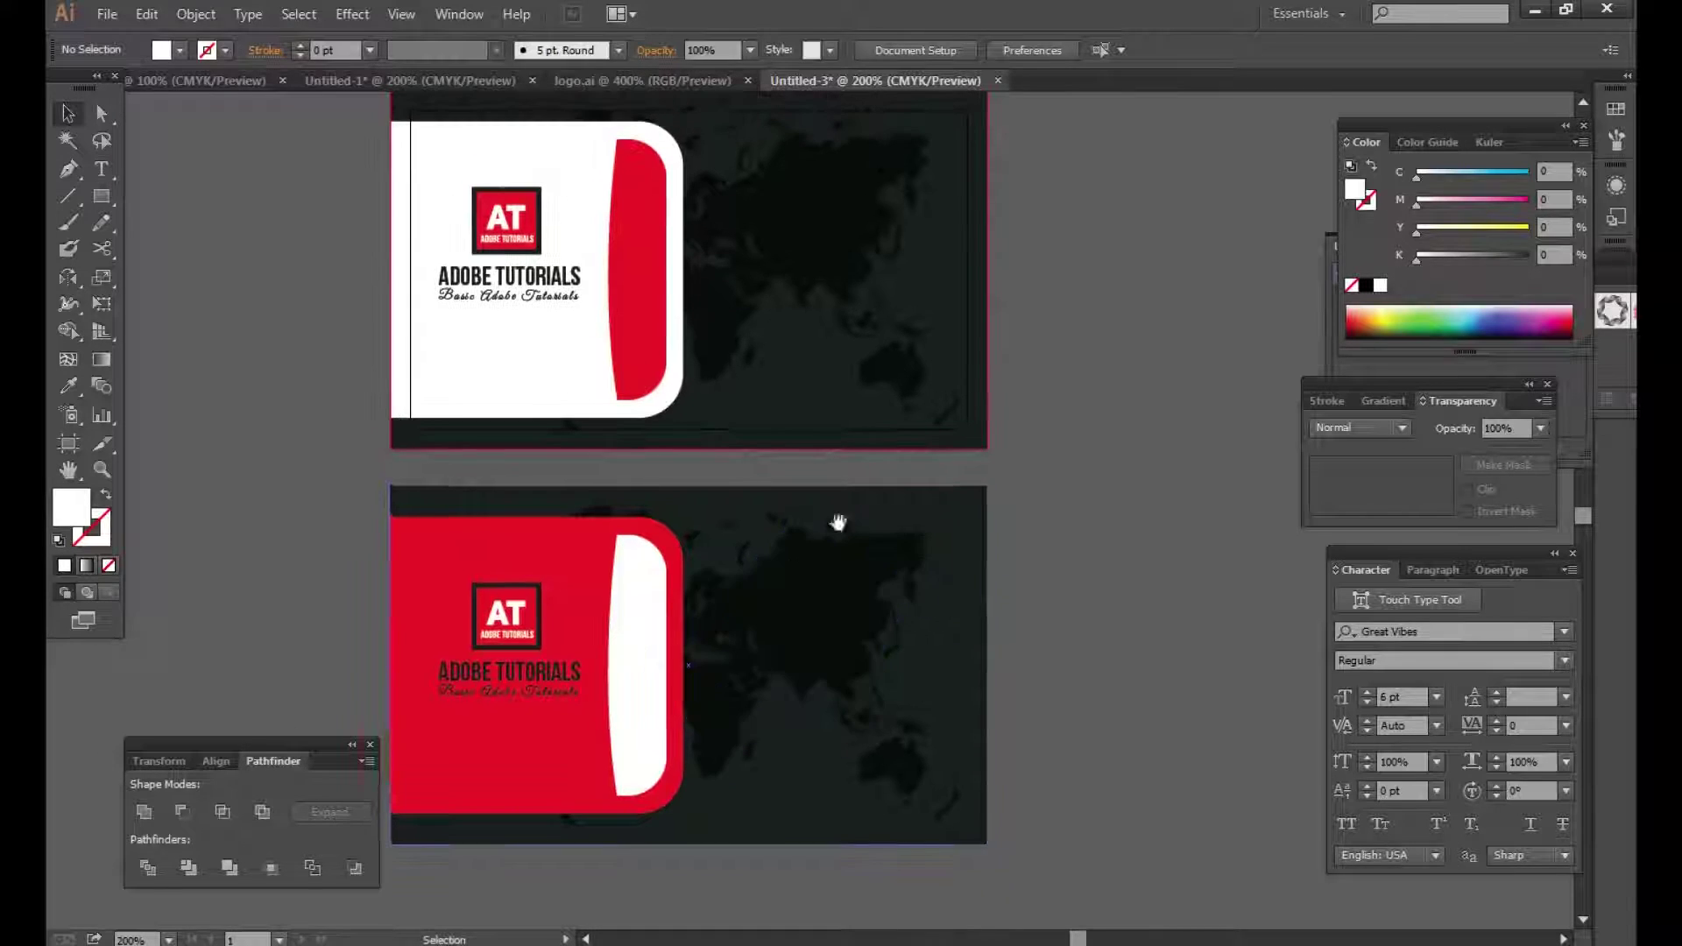
click(963, 530)
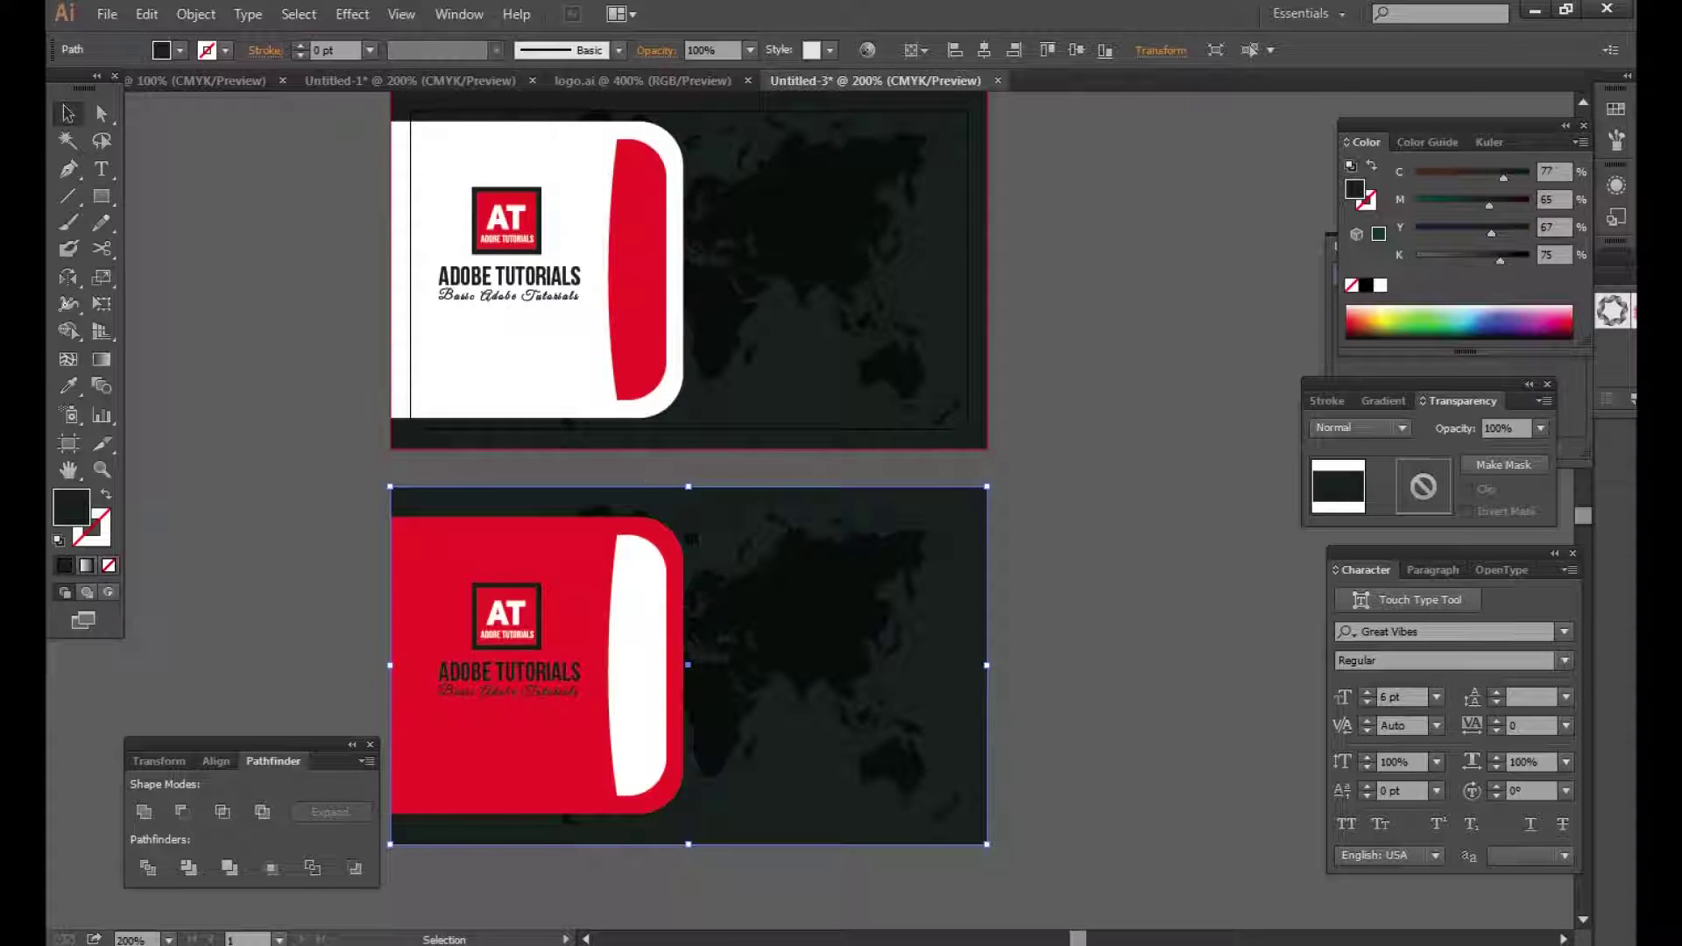
click(147, 14)
click(149, 15)
click(201, 169)
click(1380, 285)
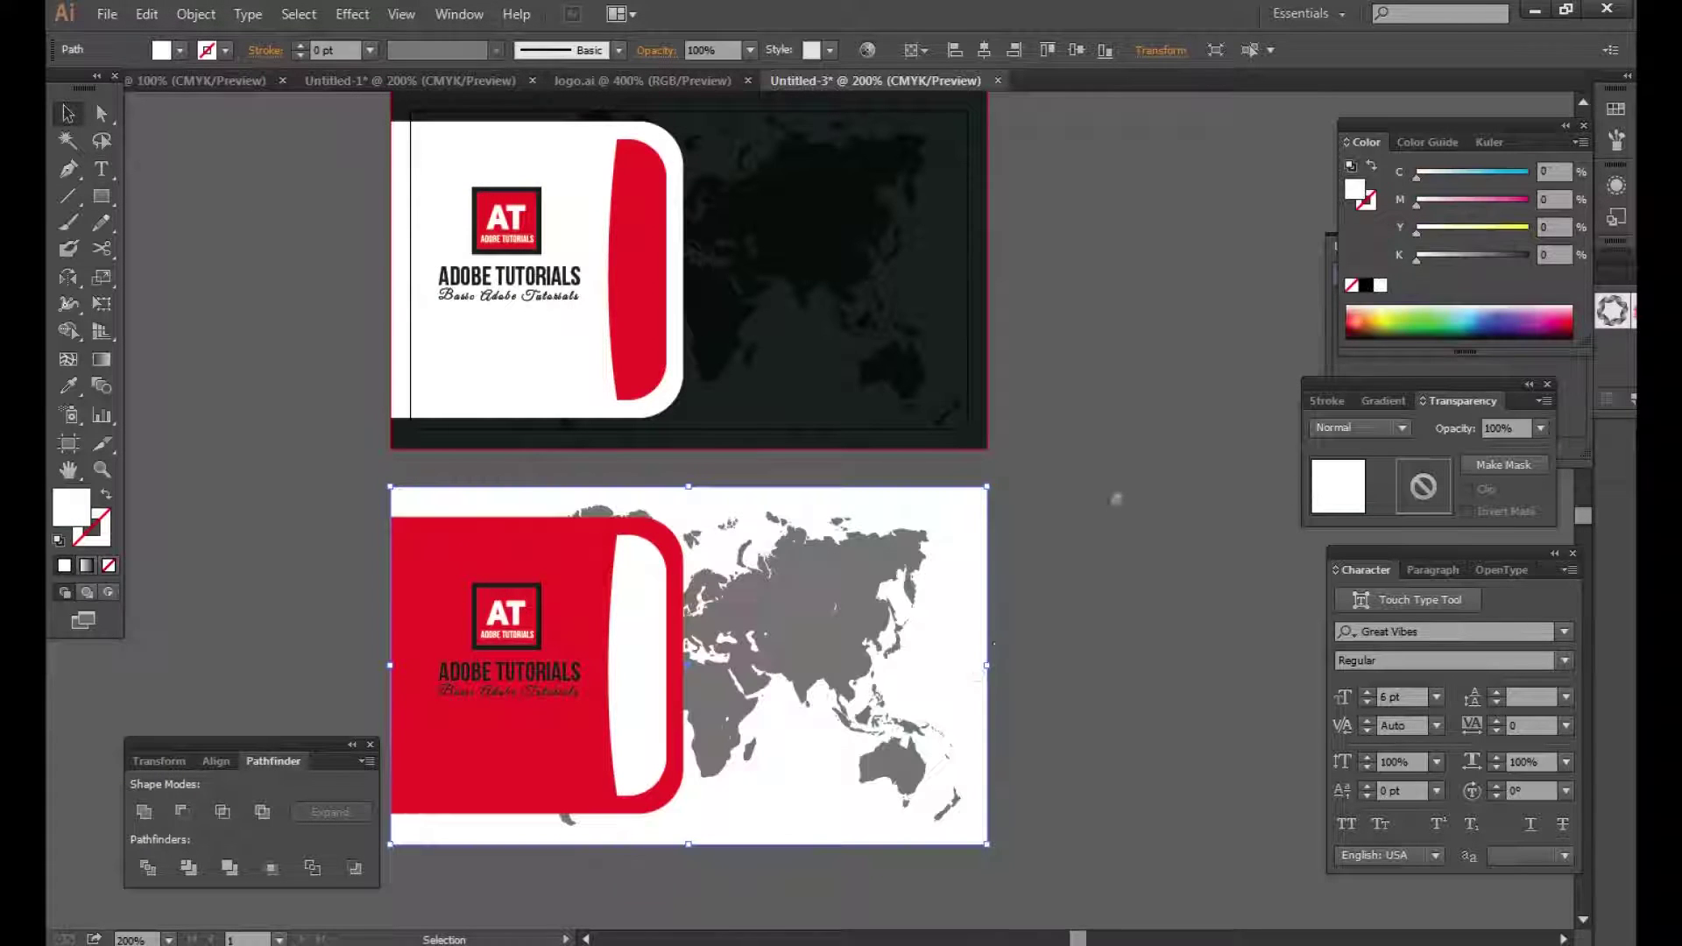
drag(987, 666, 938, 664)
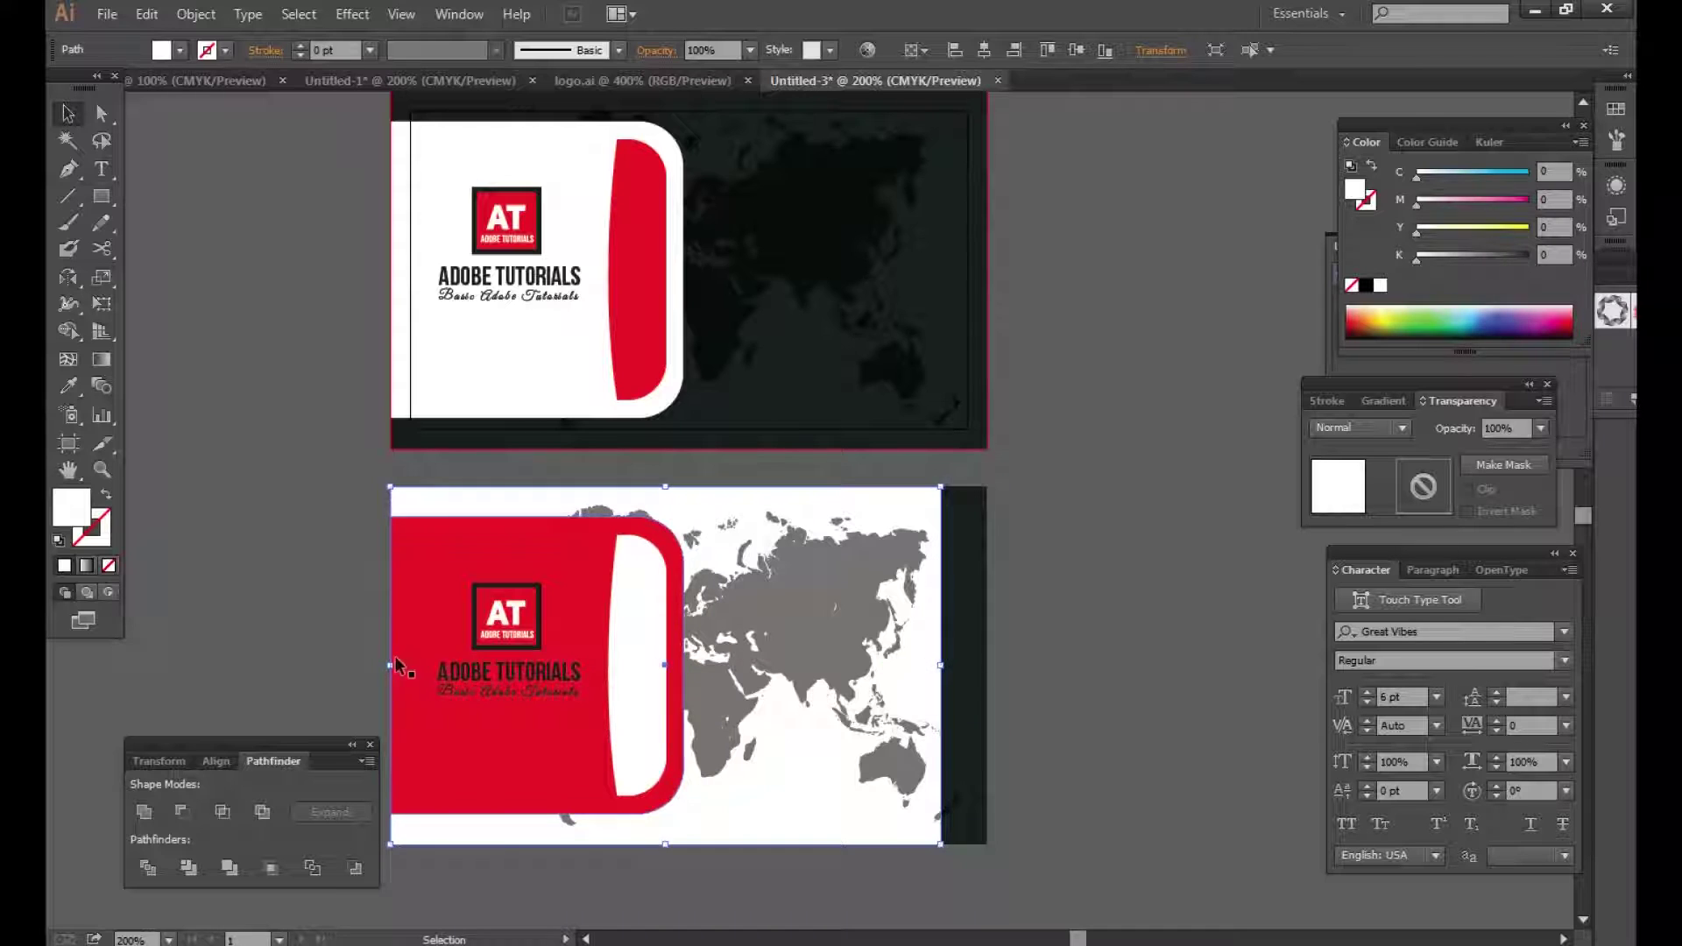
drag(391, 670, 610, 685)
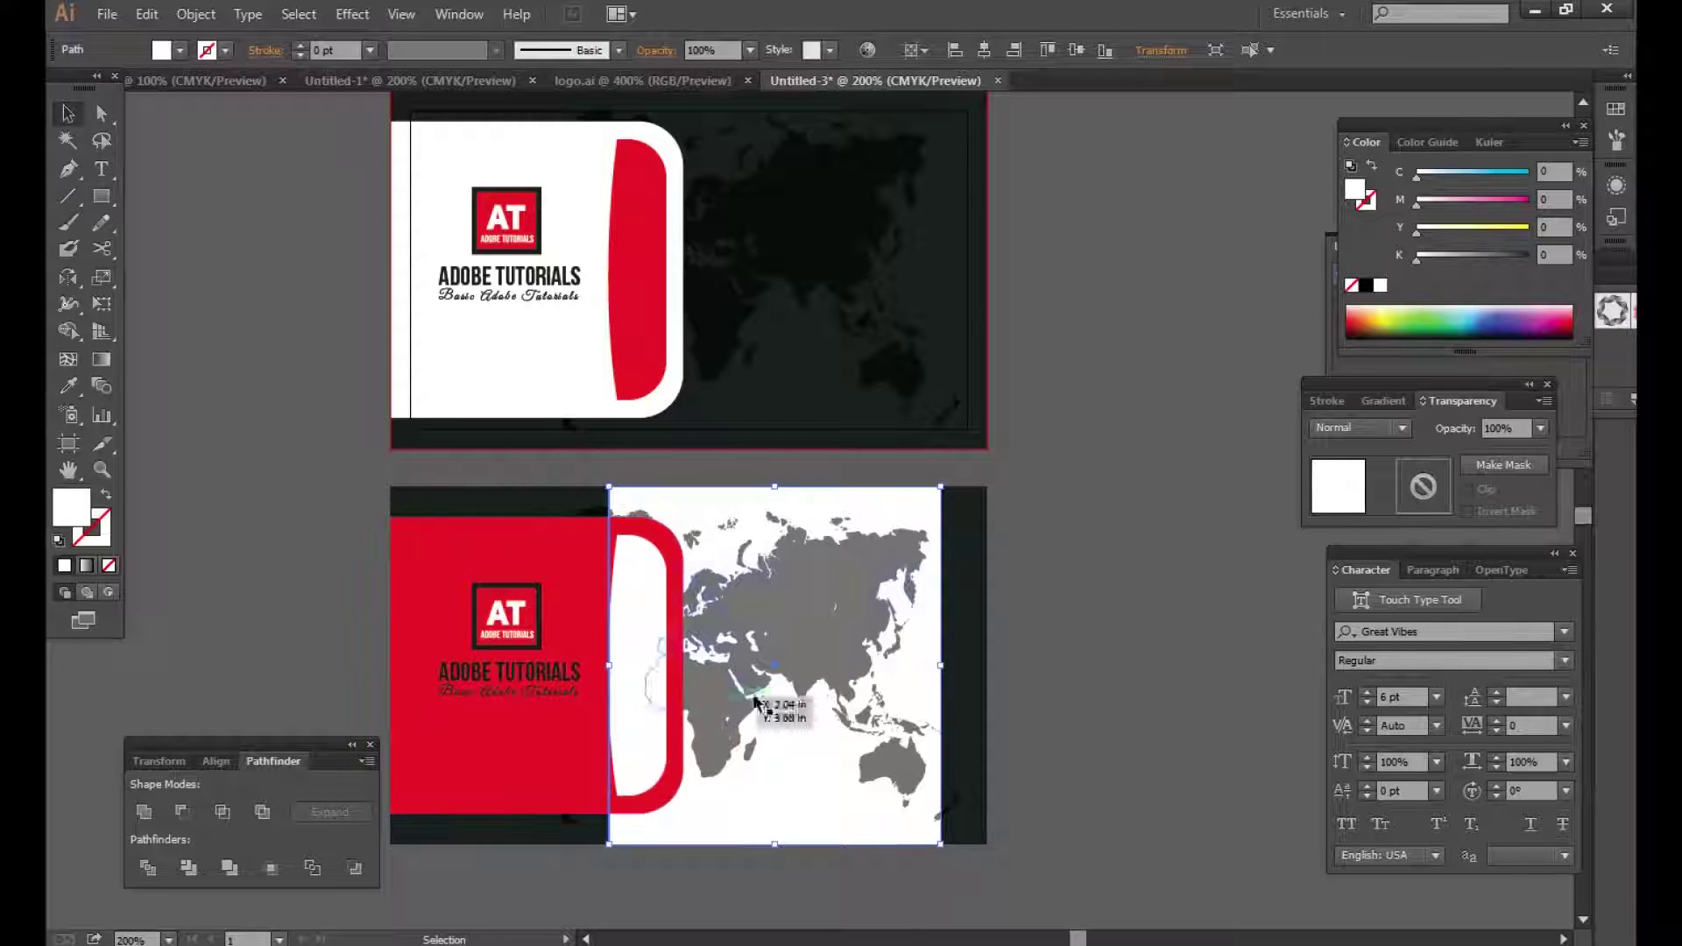
click(1028, 703)
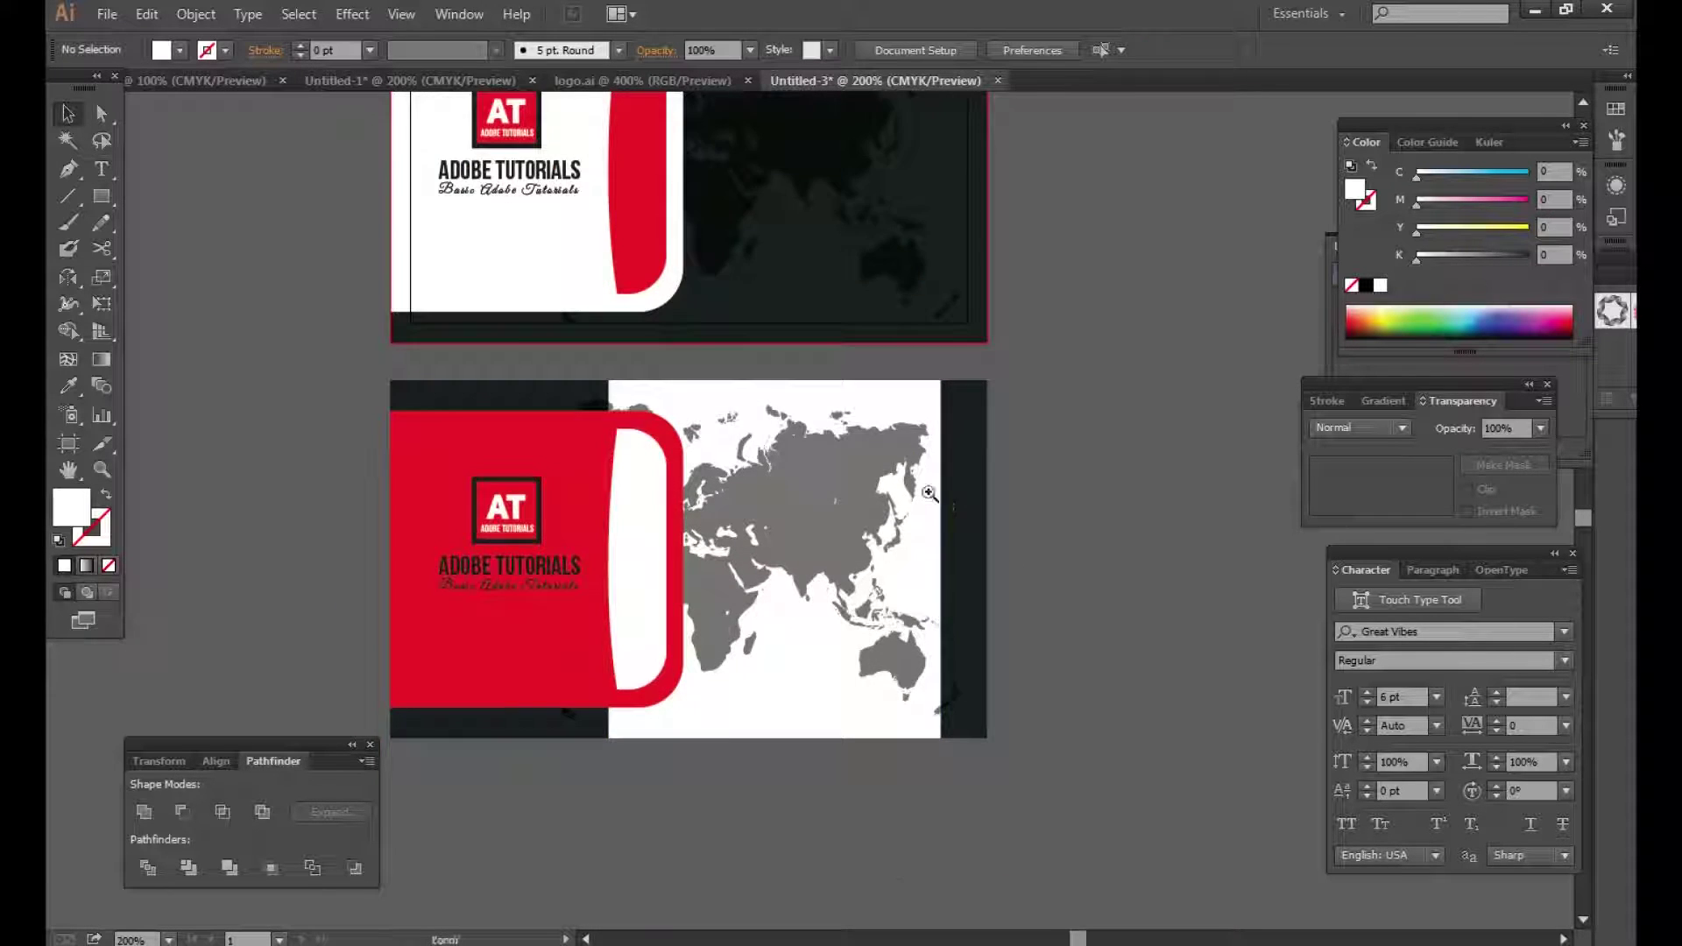
- Make the company name, tagline and the AT logo frame white on the lower card
key(ctrl+plus)
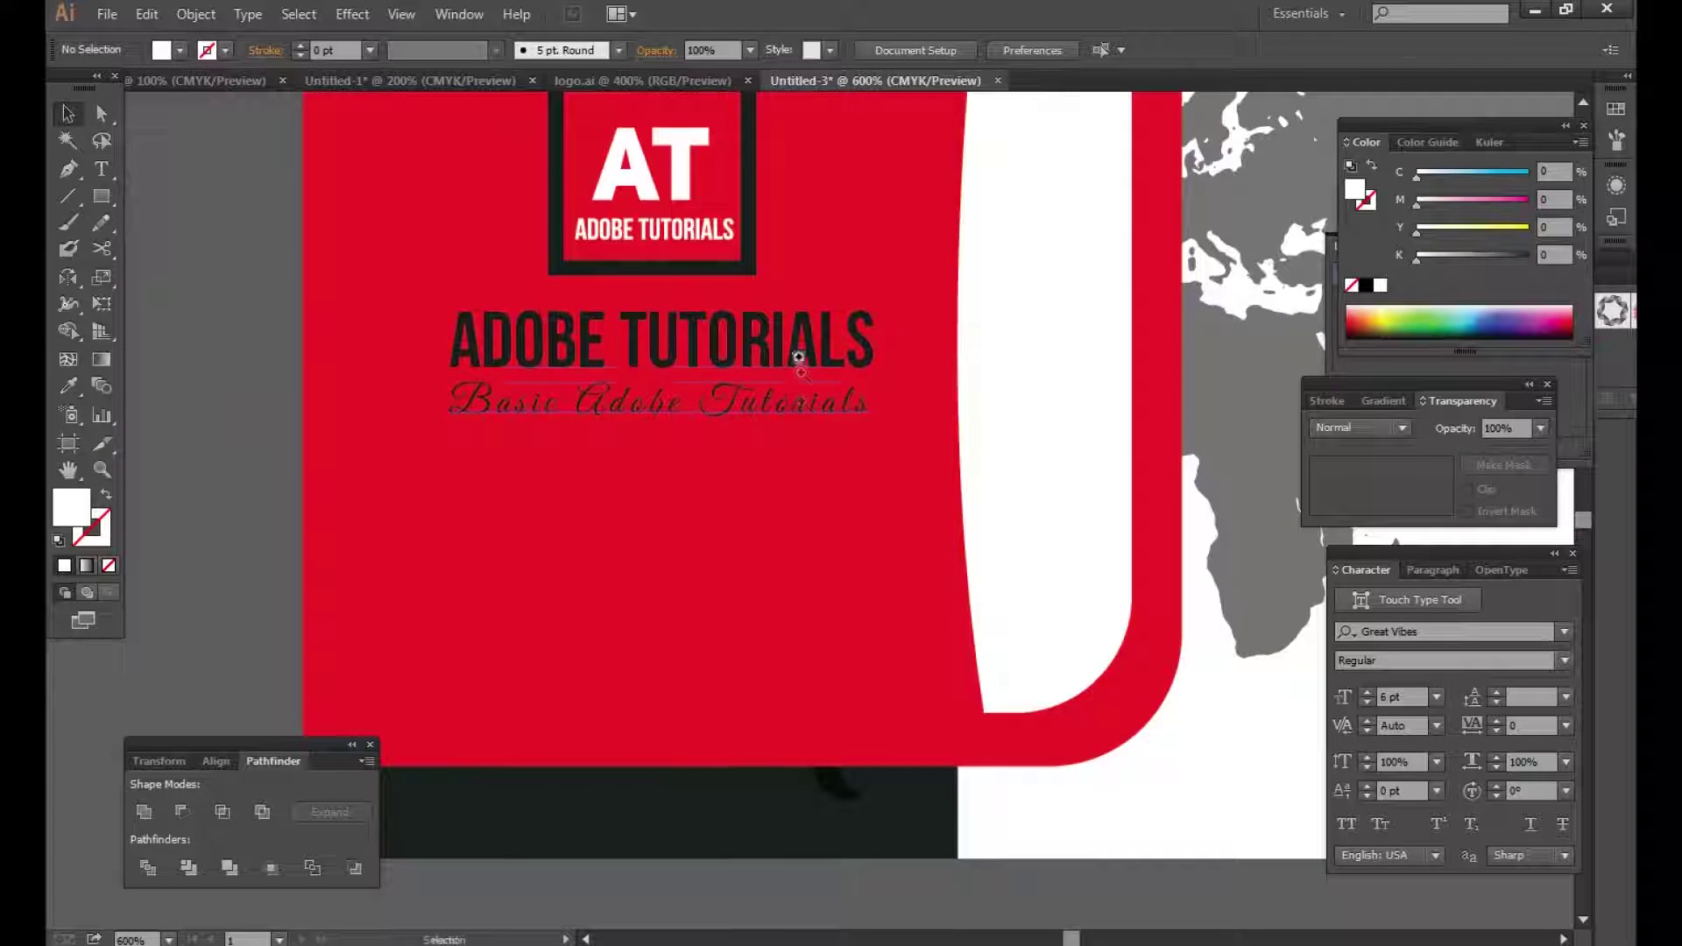
click(799, 363)
click(1379, 303)
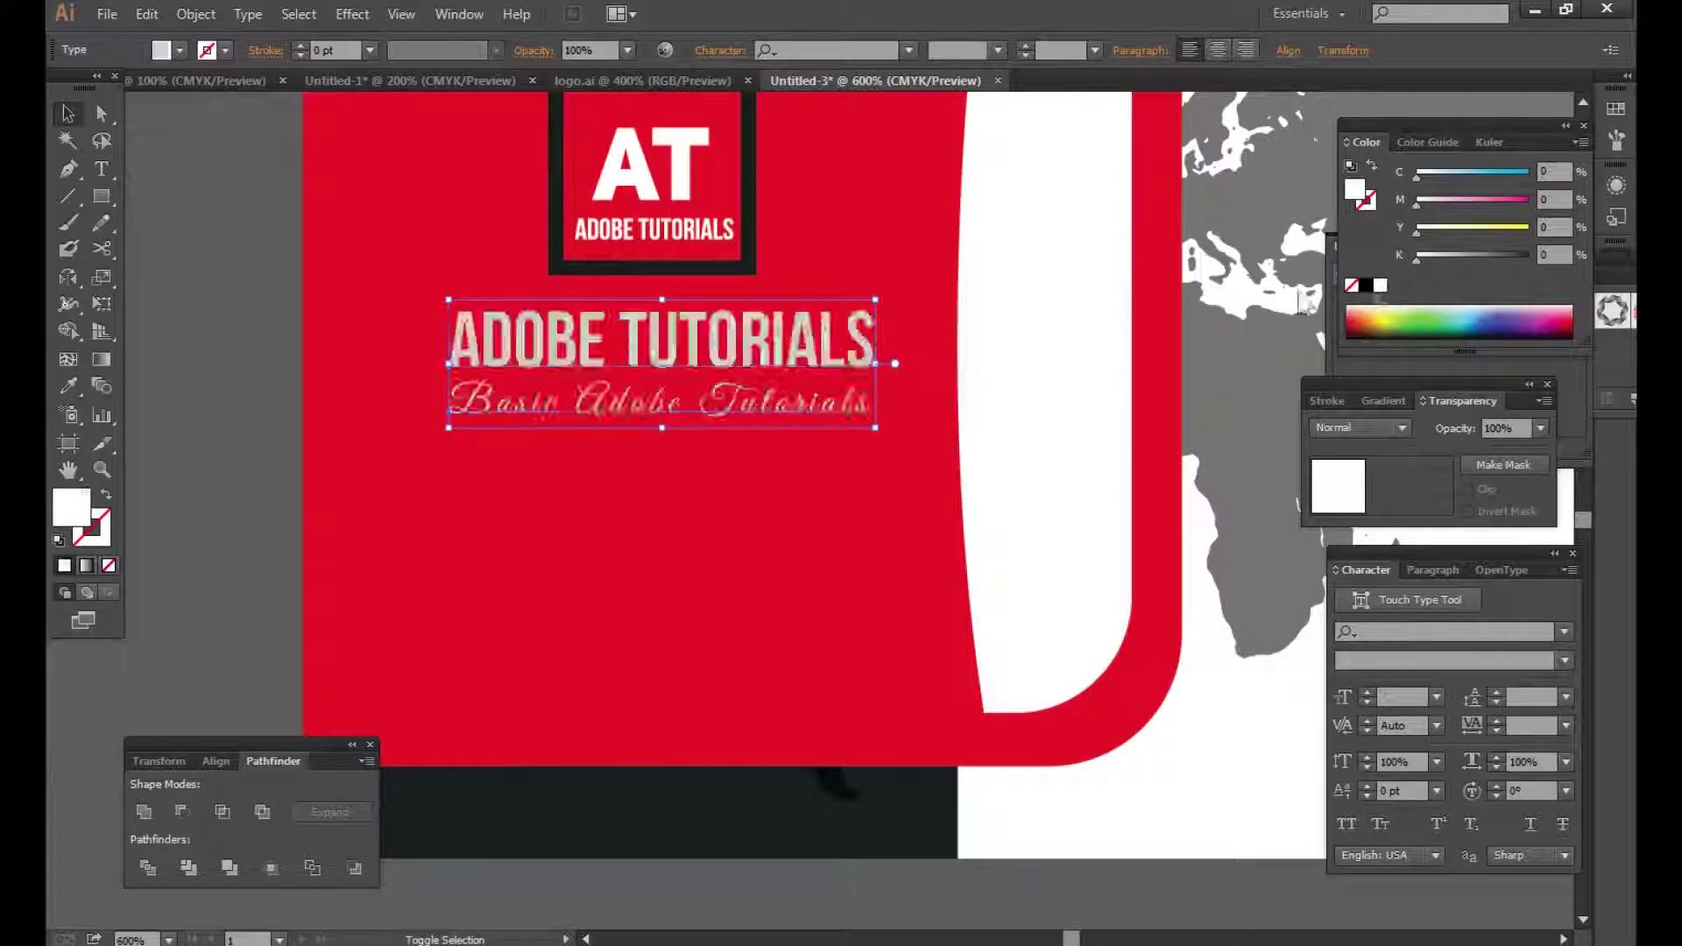
key(ctrl+minus)
key(ctrl+minus)
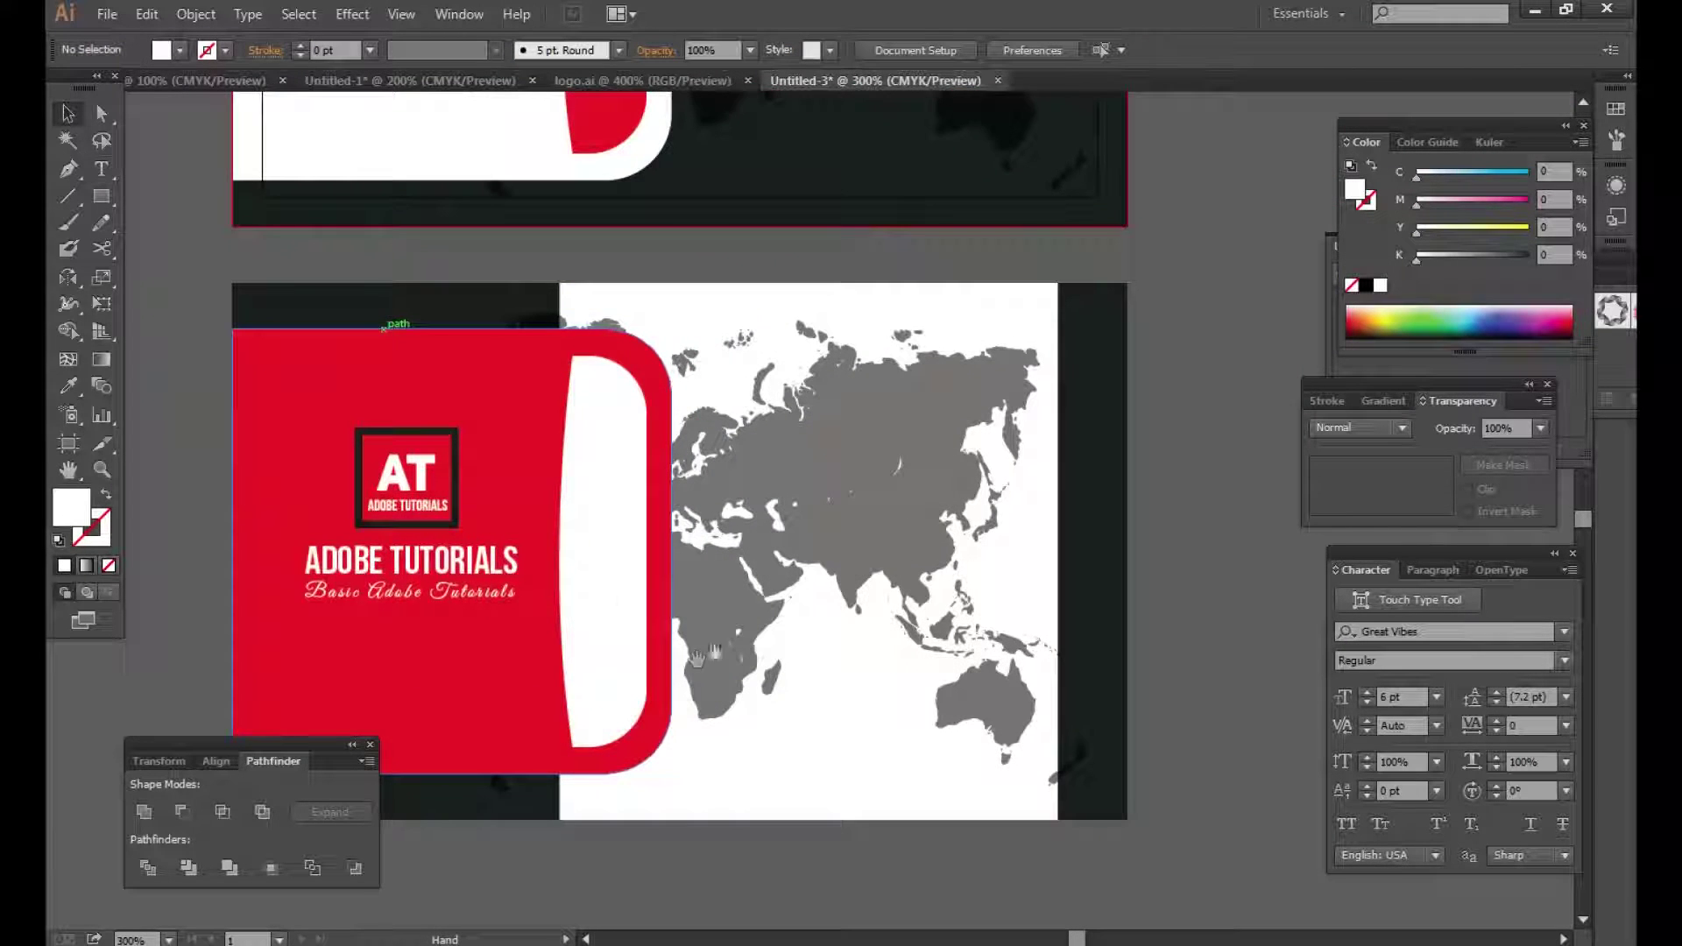
key(ctrl+plus)
key(ctrl+plus)
click(104, 114)
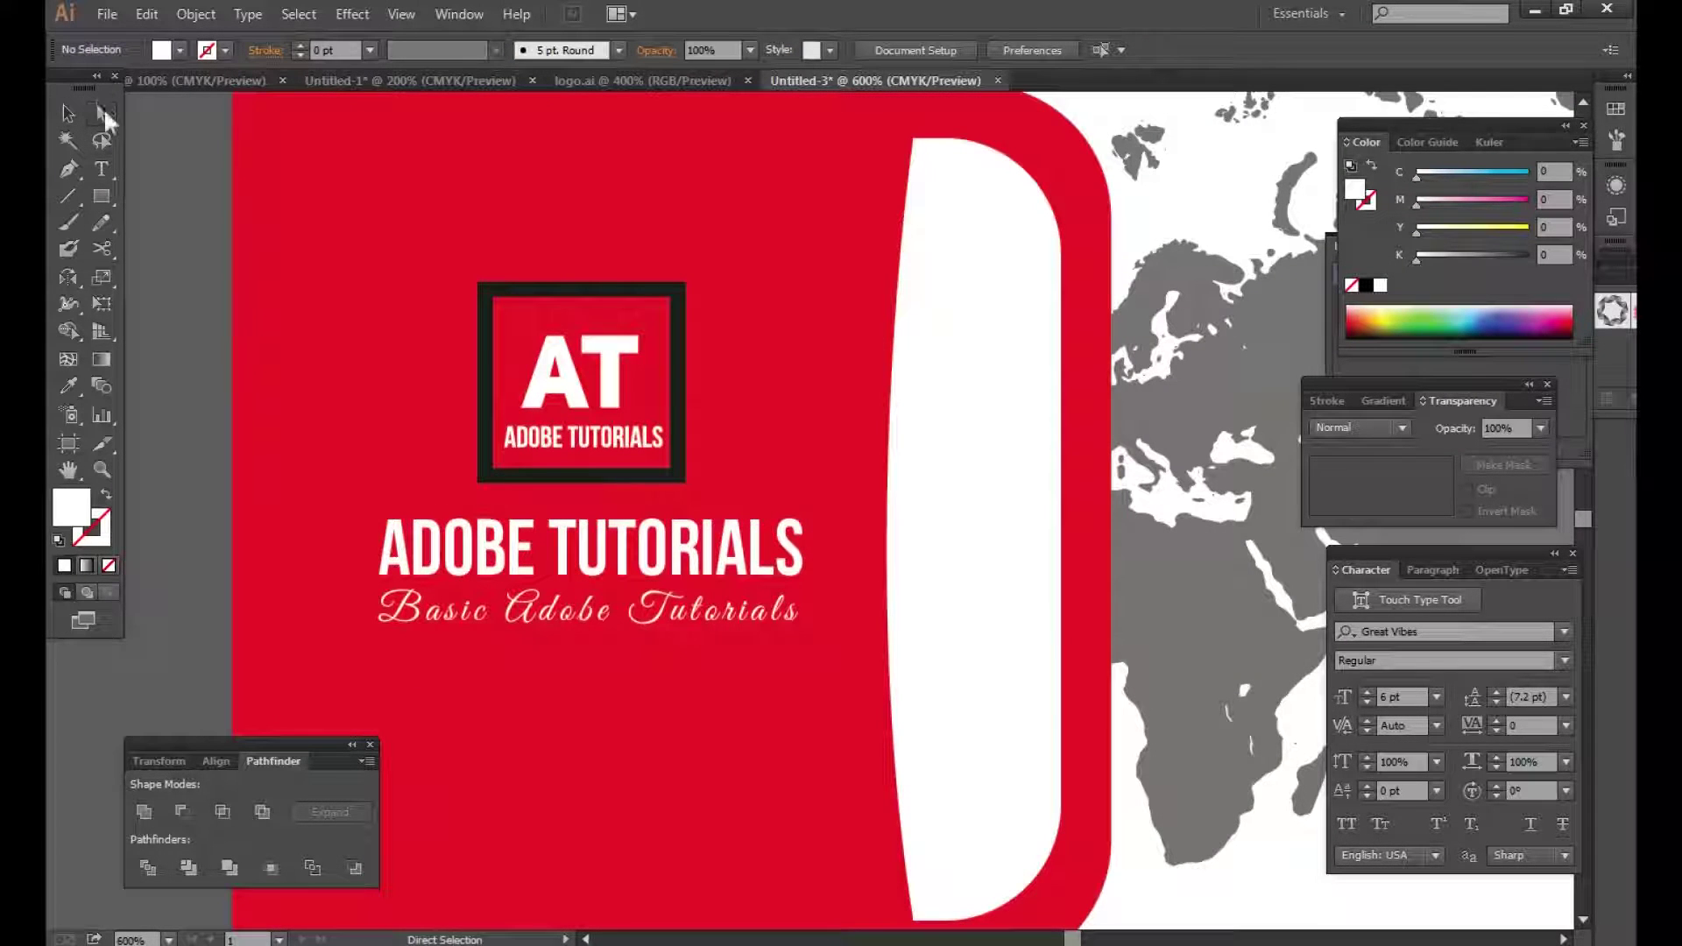
click(689, 359)
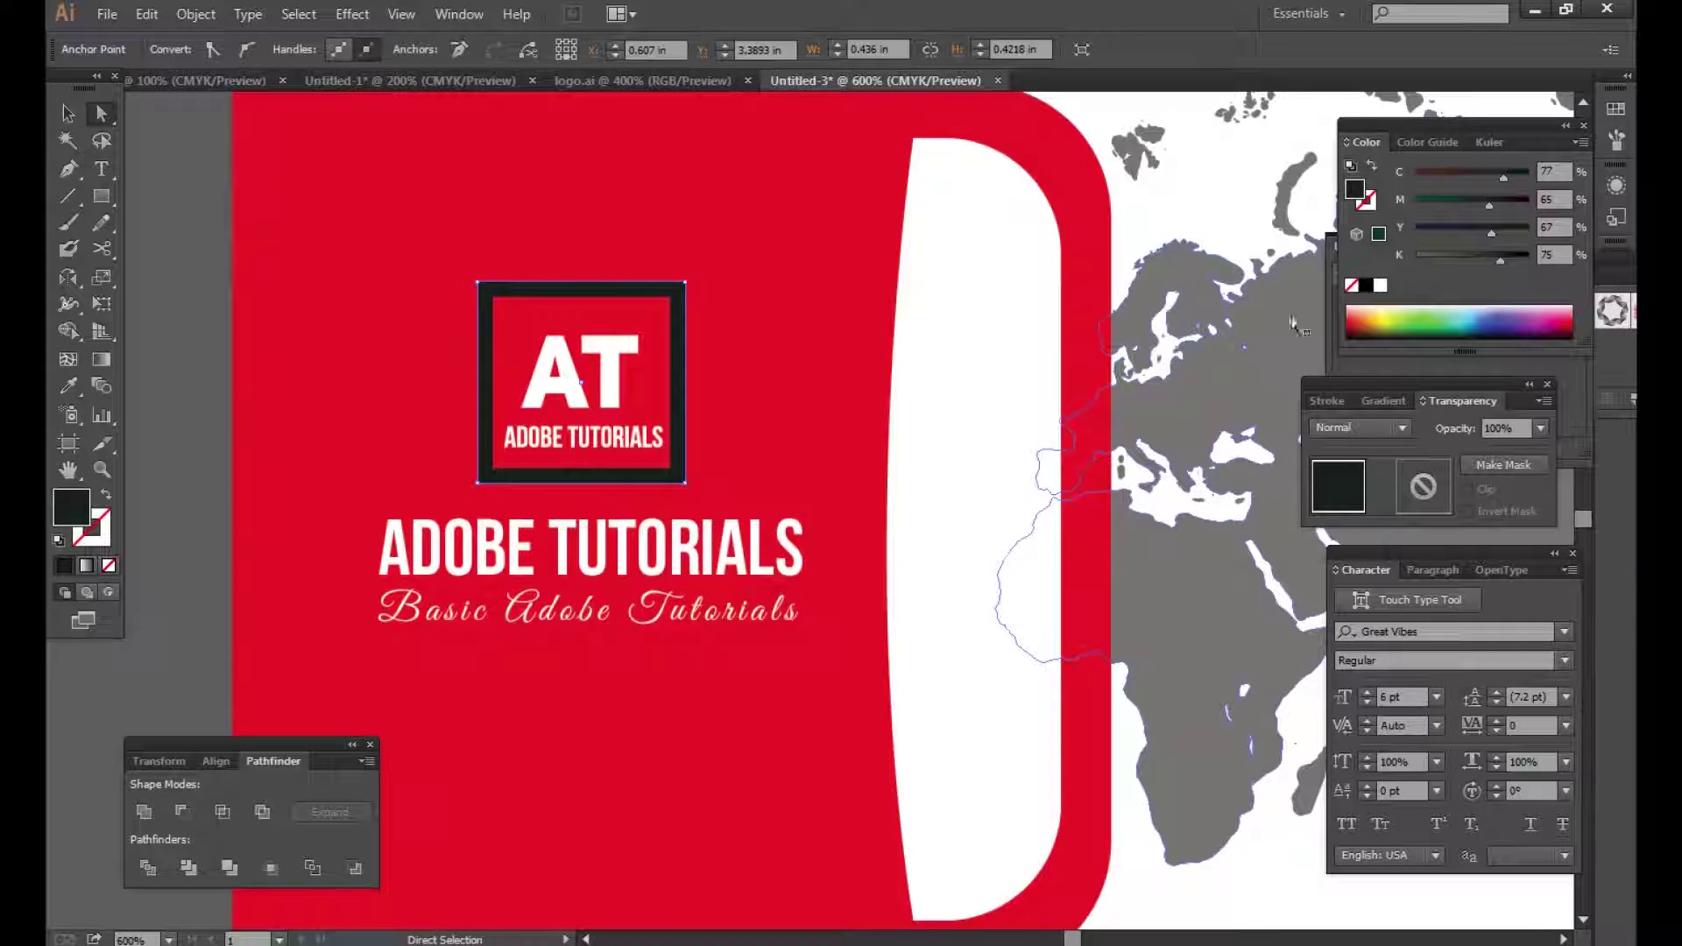
click(1375, 306)
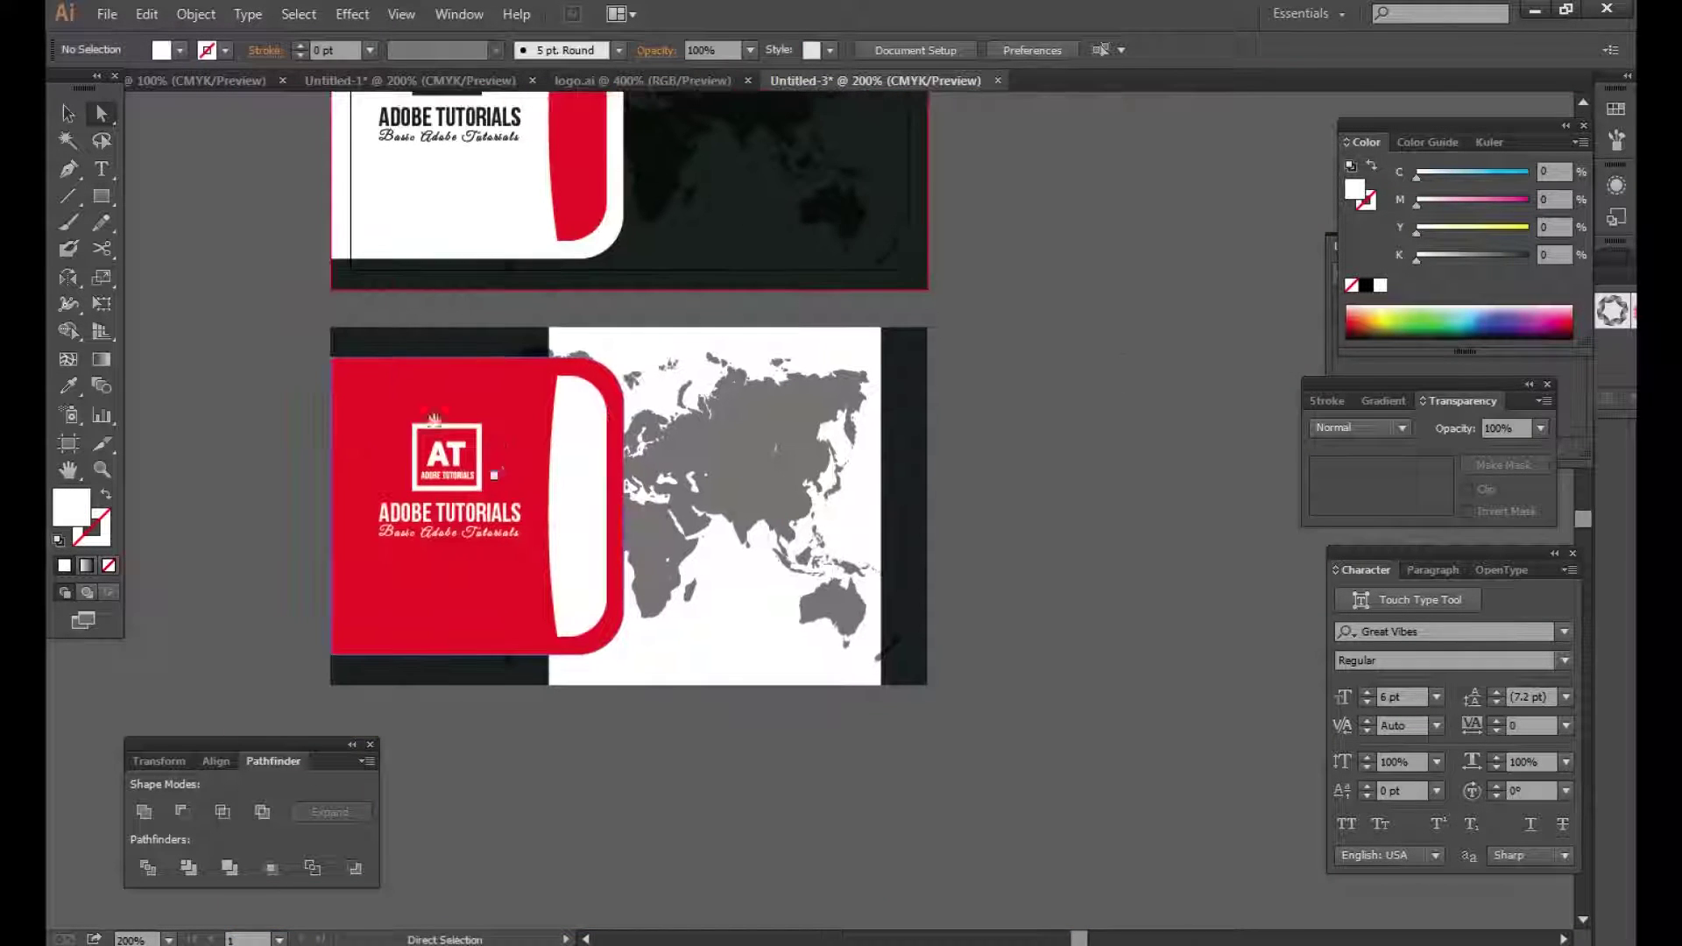
click(67, 113)
- Send the world map behind the white background with Arrange > Send to Back
click(796, 433)
shift+click(924, 385)
right_click(926, 383)
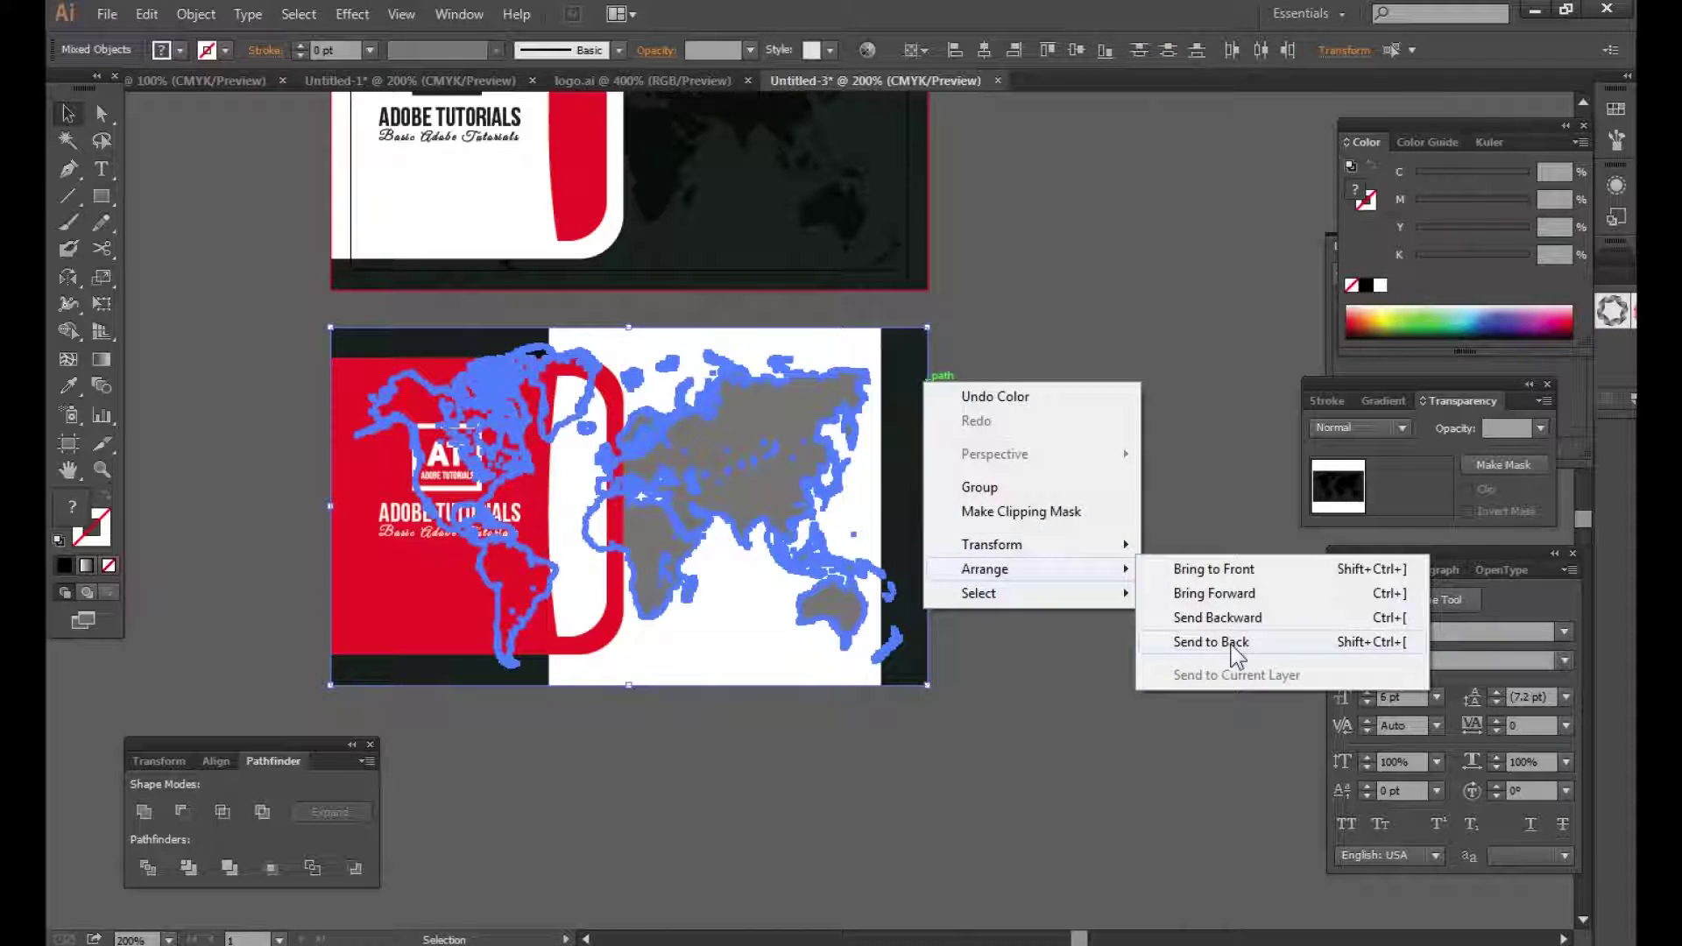
click(1284, 642)
click(1006, 590)
mouse_move(1007, 588)
mouse_down()
mouse_move(1008, 618)
mouse_move(965, 663)
mouse_up()
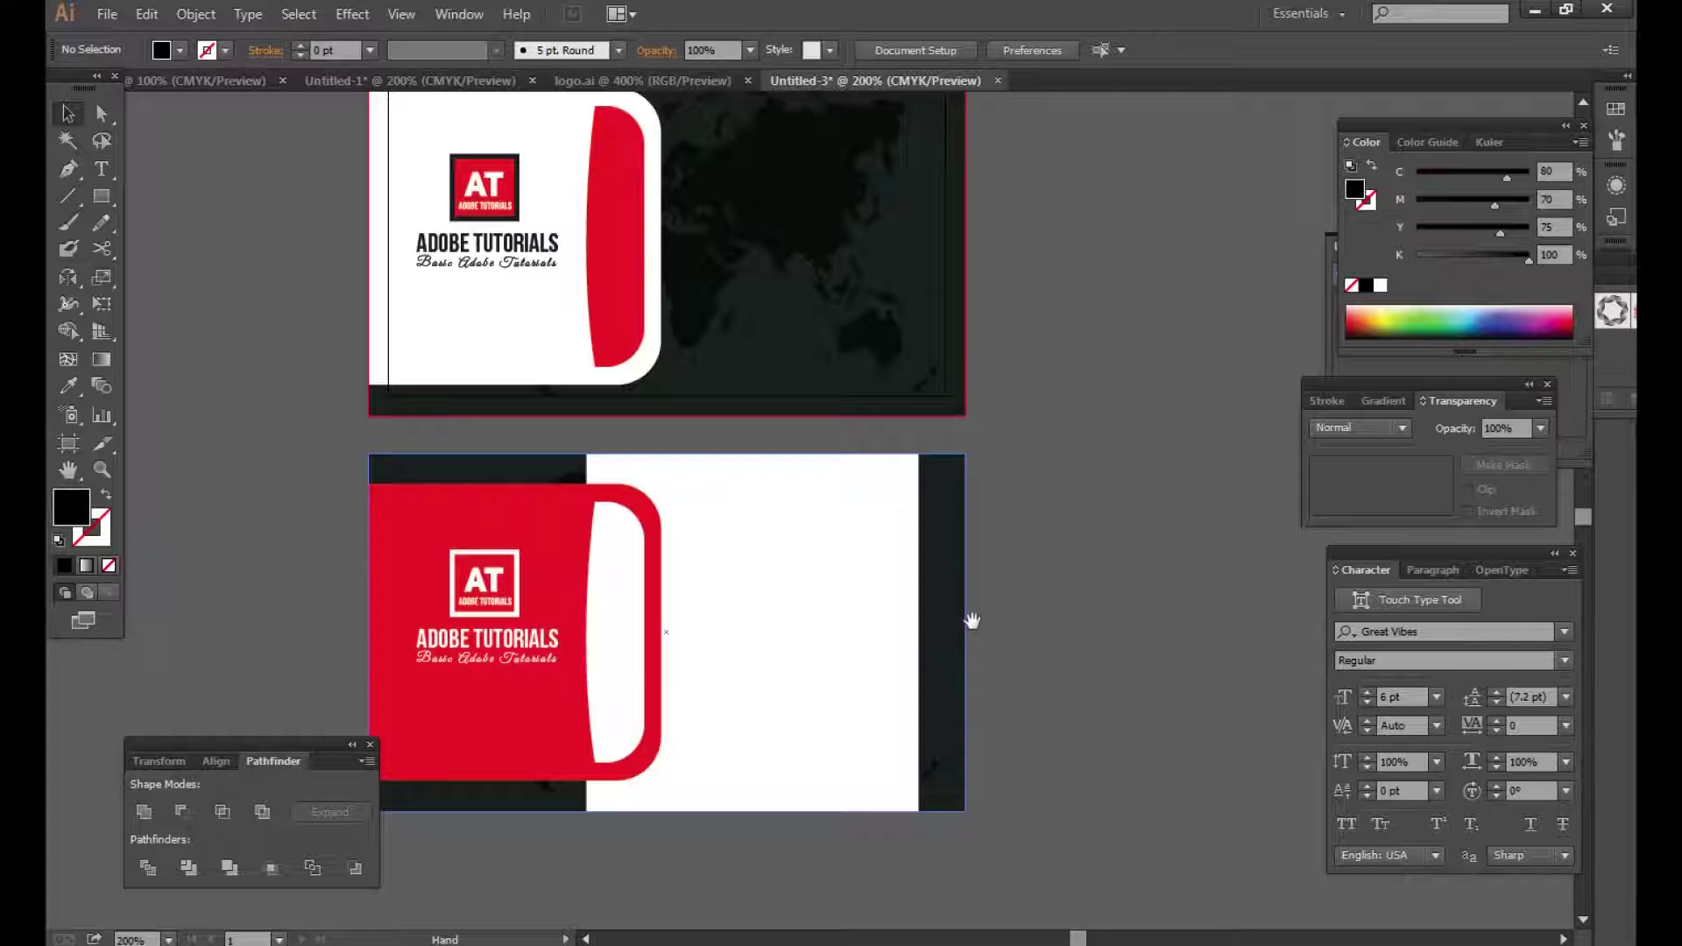
key(ctrl+plus)
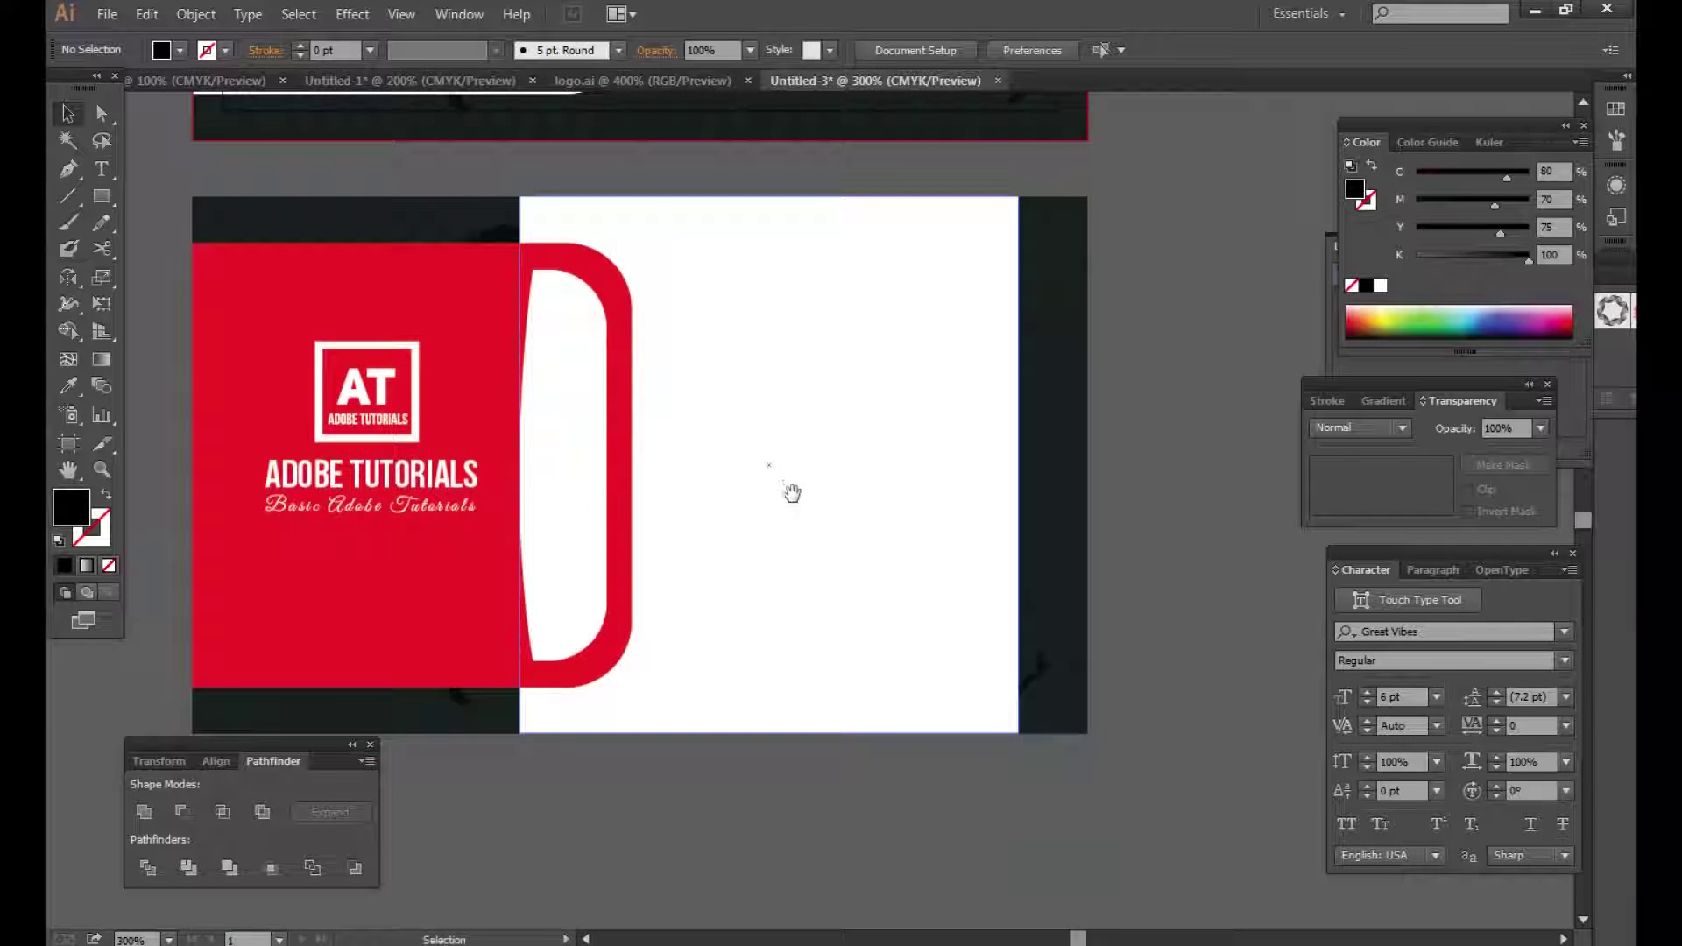
- Type the cardholder's name in 12 pt Nexa Bold near the white panel's top left
click(102, 169)
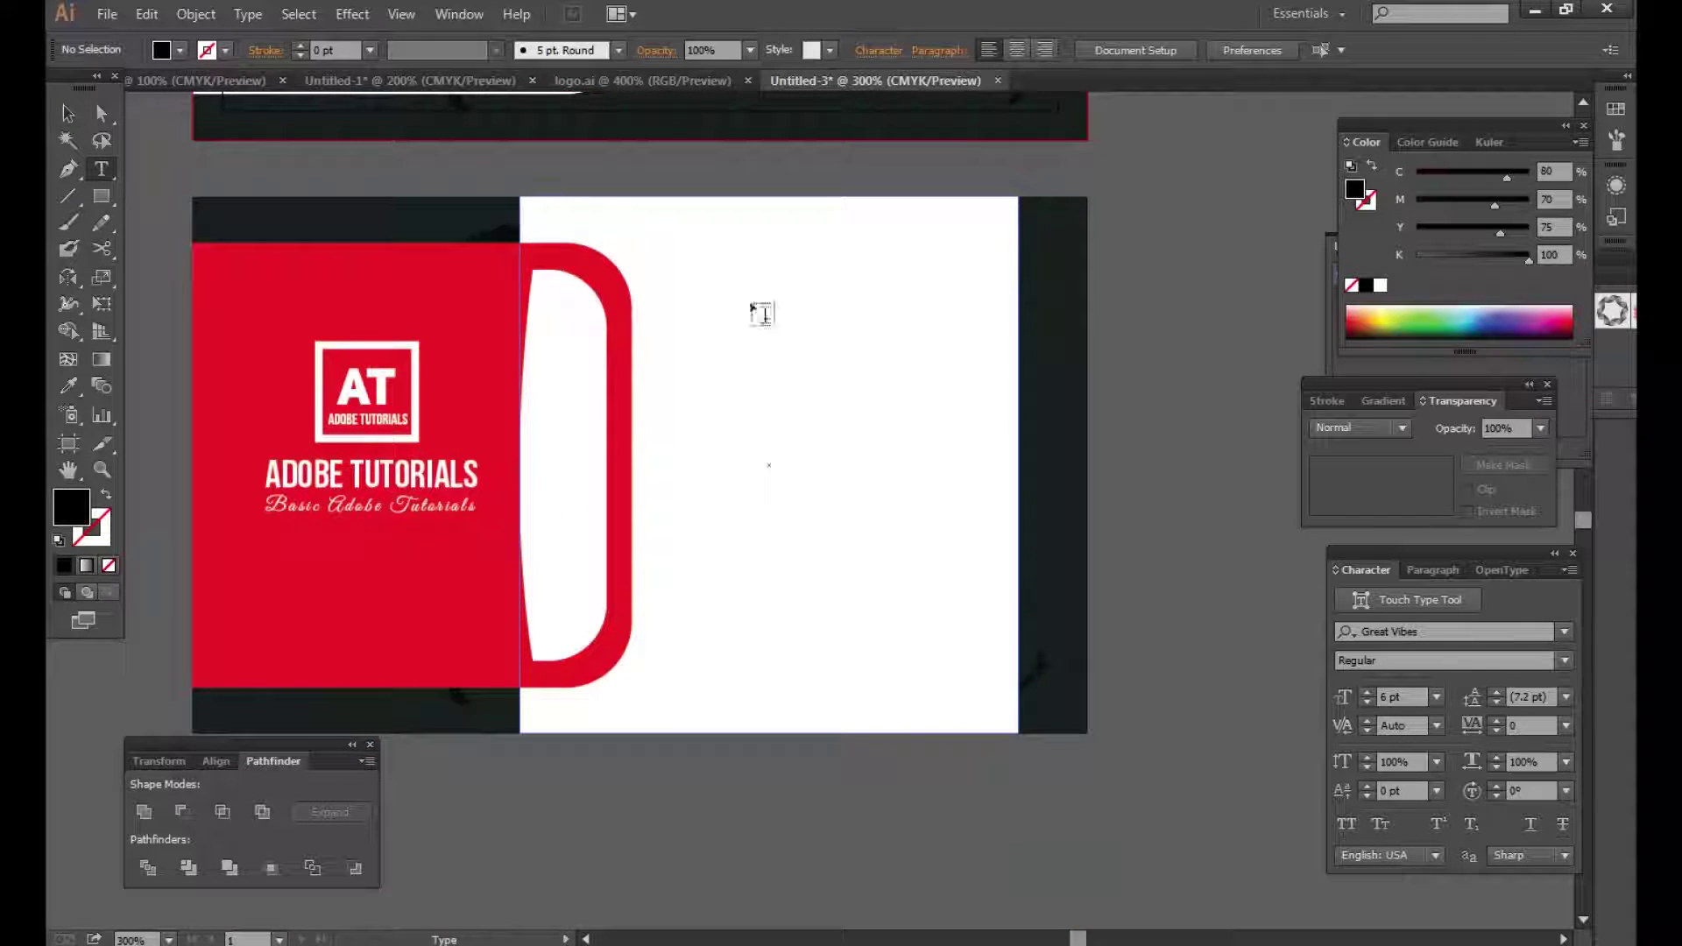
text(nex)
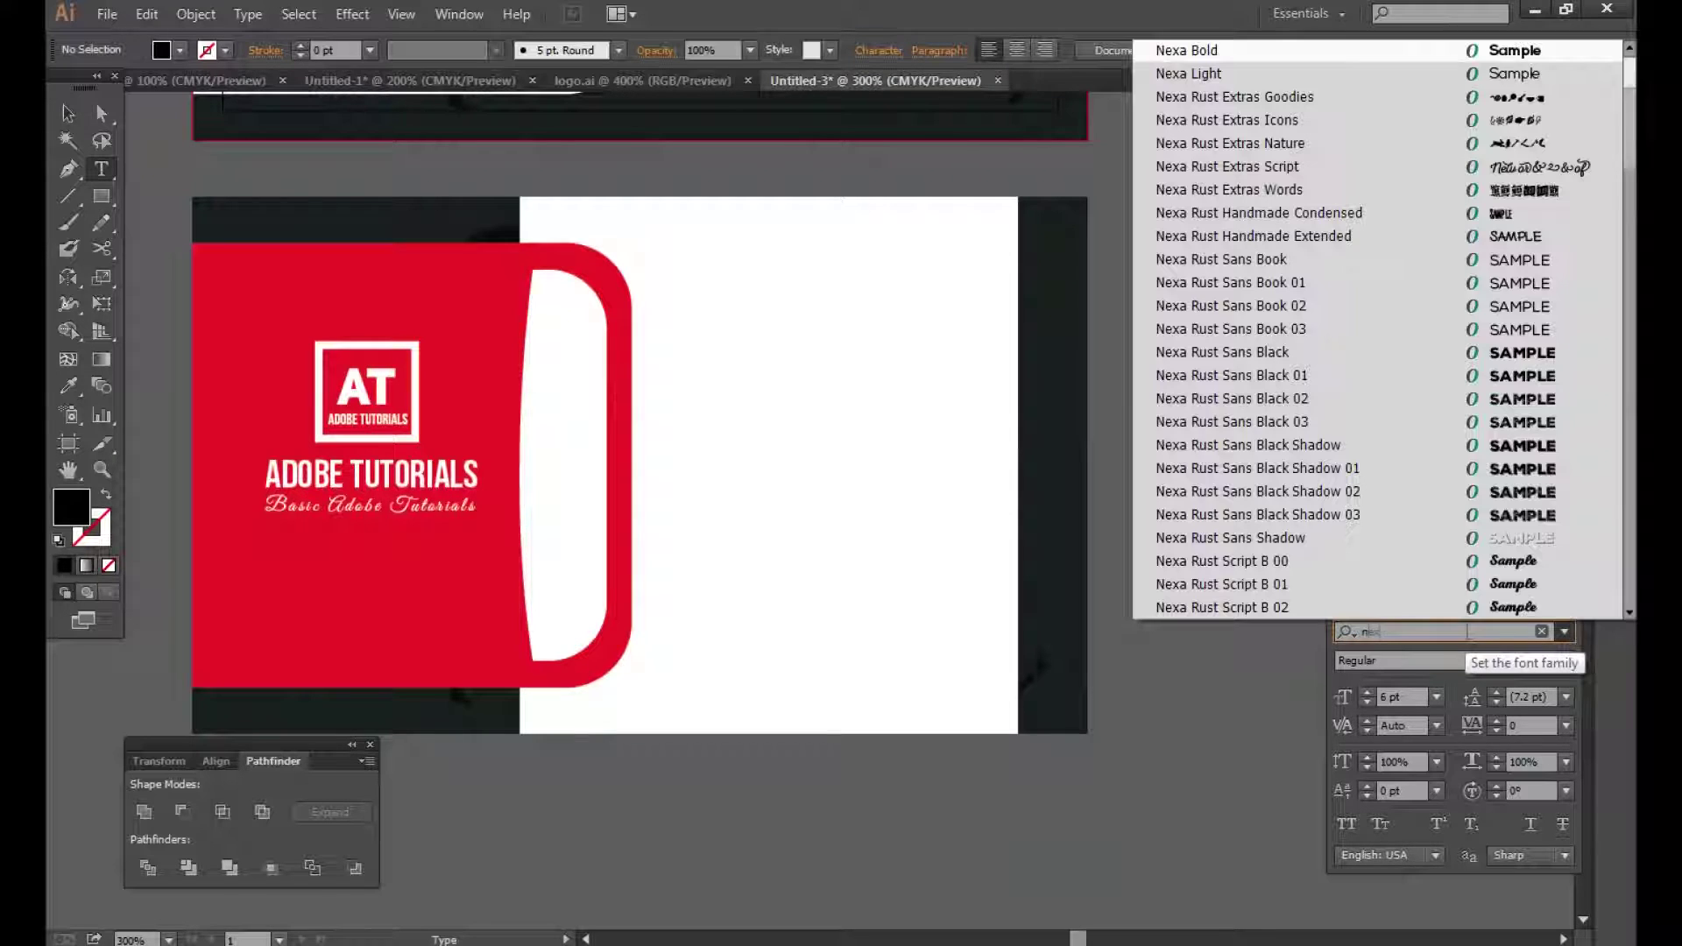
key(Return)
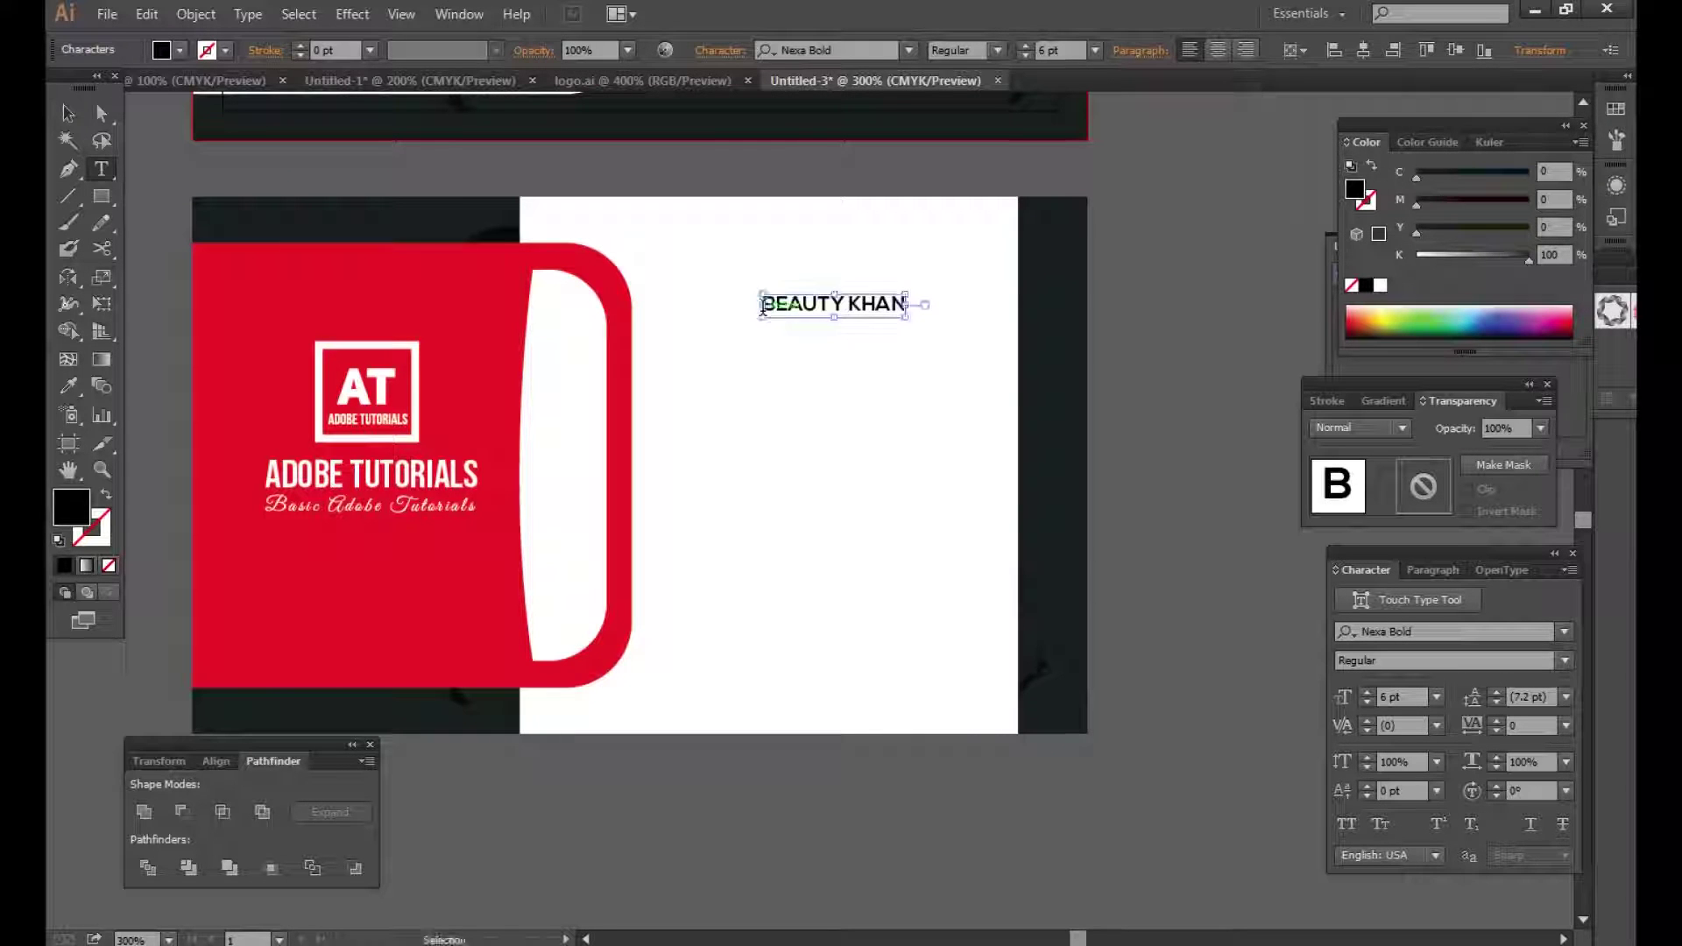
triple_click(762, 307)
key(ctrl+shift+period)
key(ctrl+shift+period)
key(ctrl+shift+period)
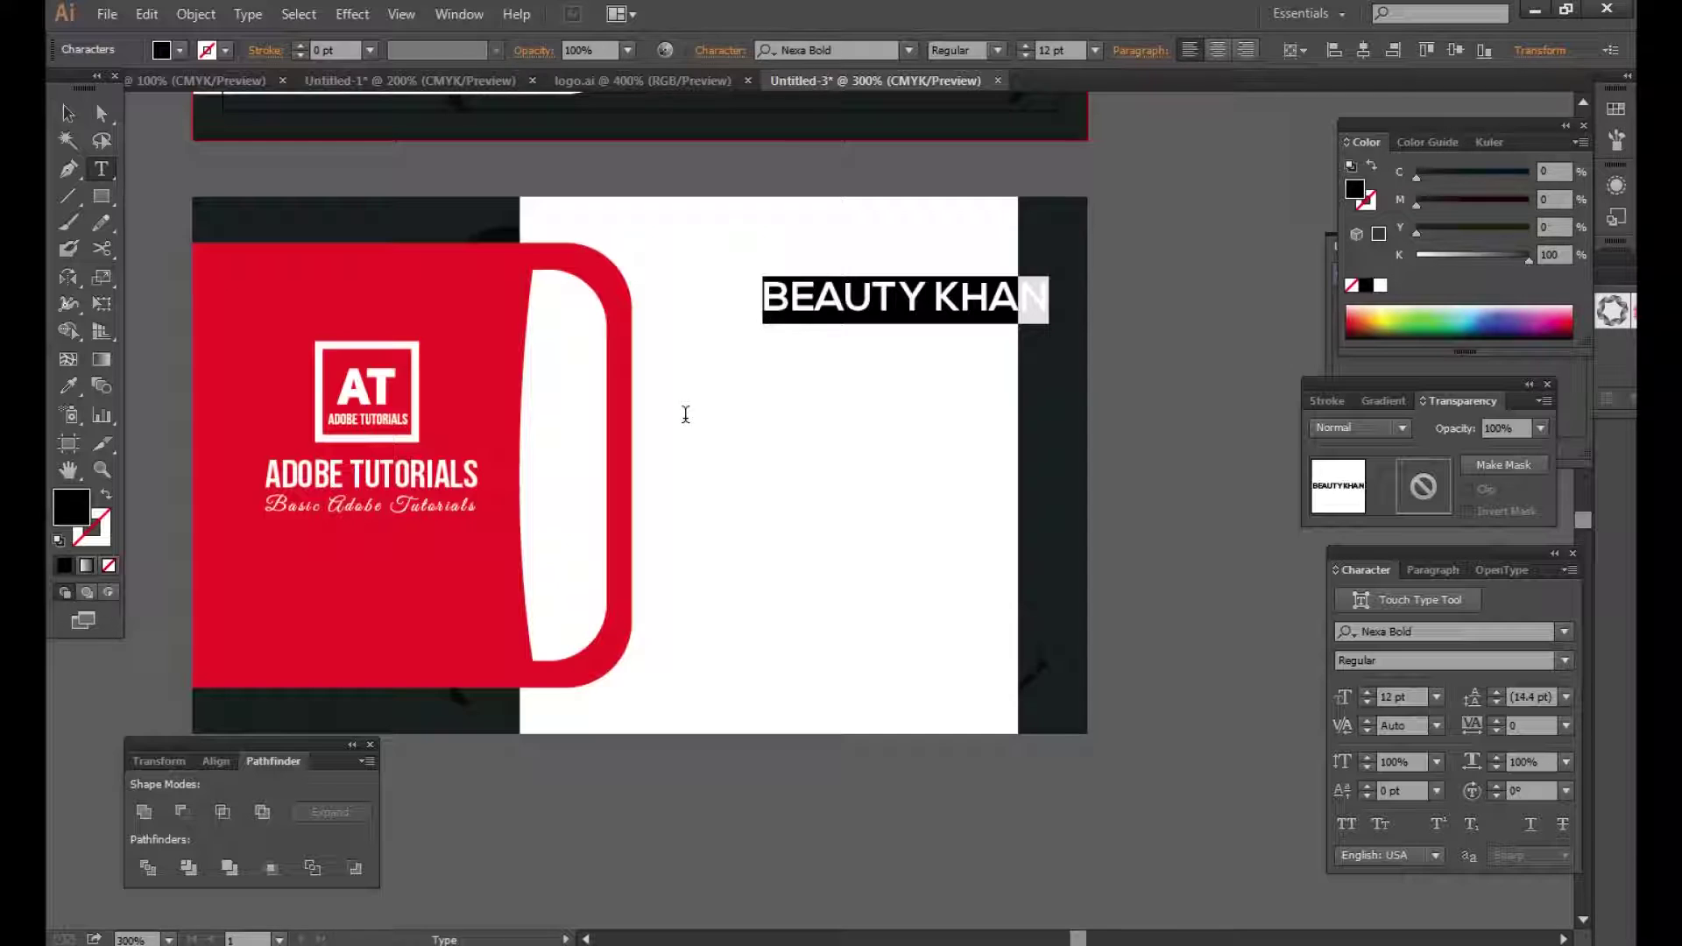
click(77, 122)
drag(994, 308, 895, 298)
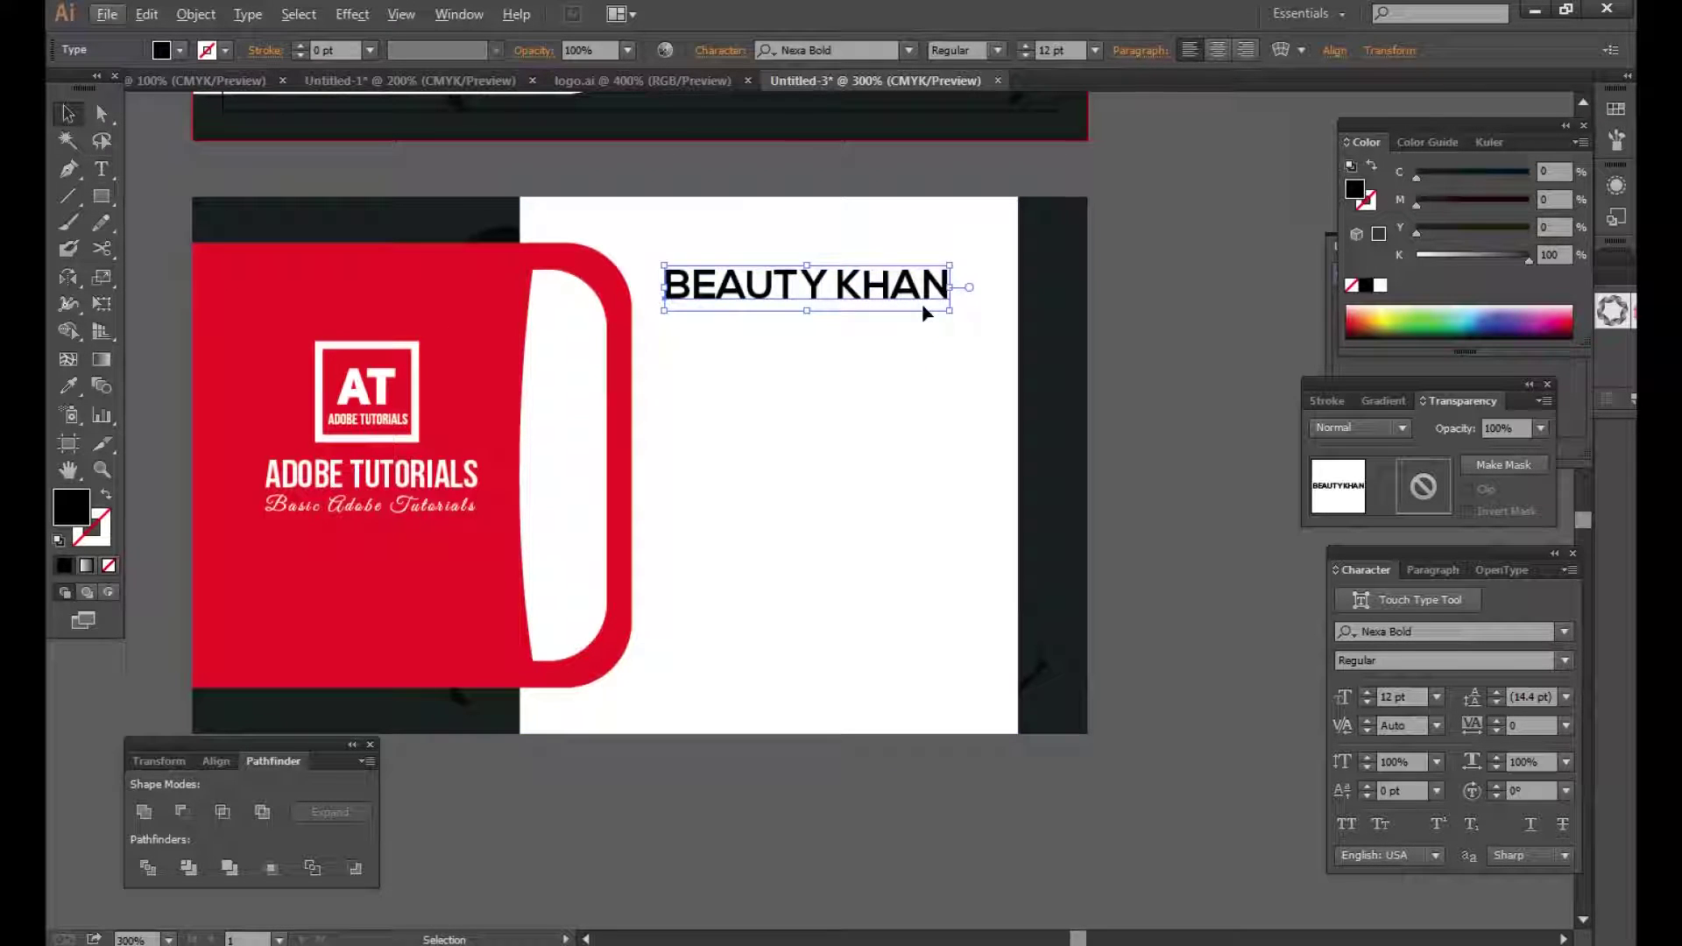
drag(905, 304, 958, 267)
- Colour the name with the background's dark grey, duplicate it below, and start retyping the copy
click(68, 386)
click(349, 214)
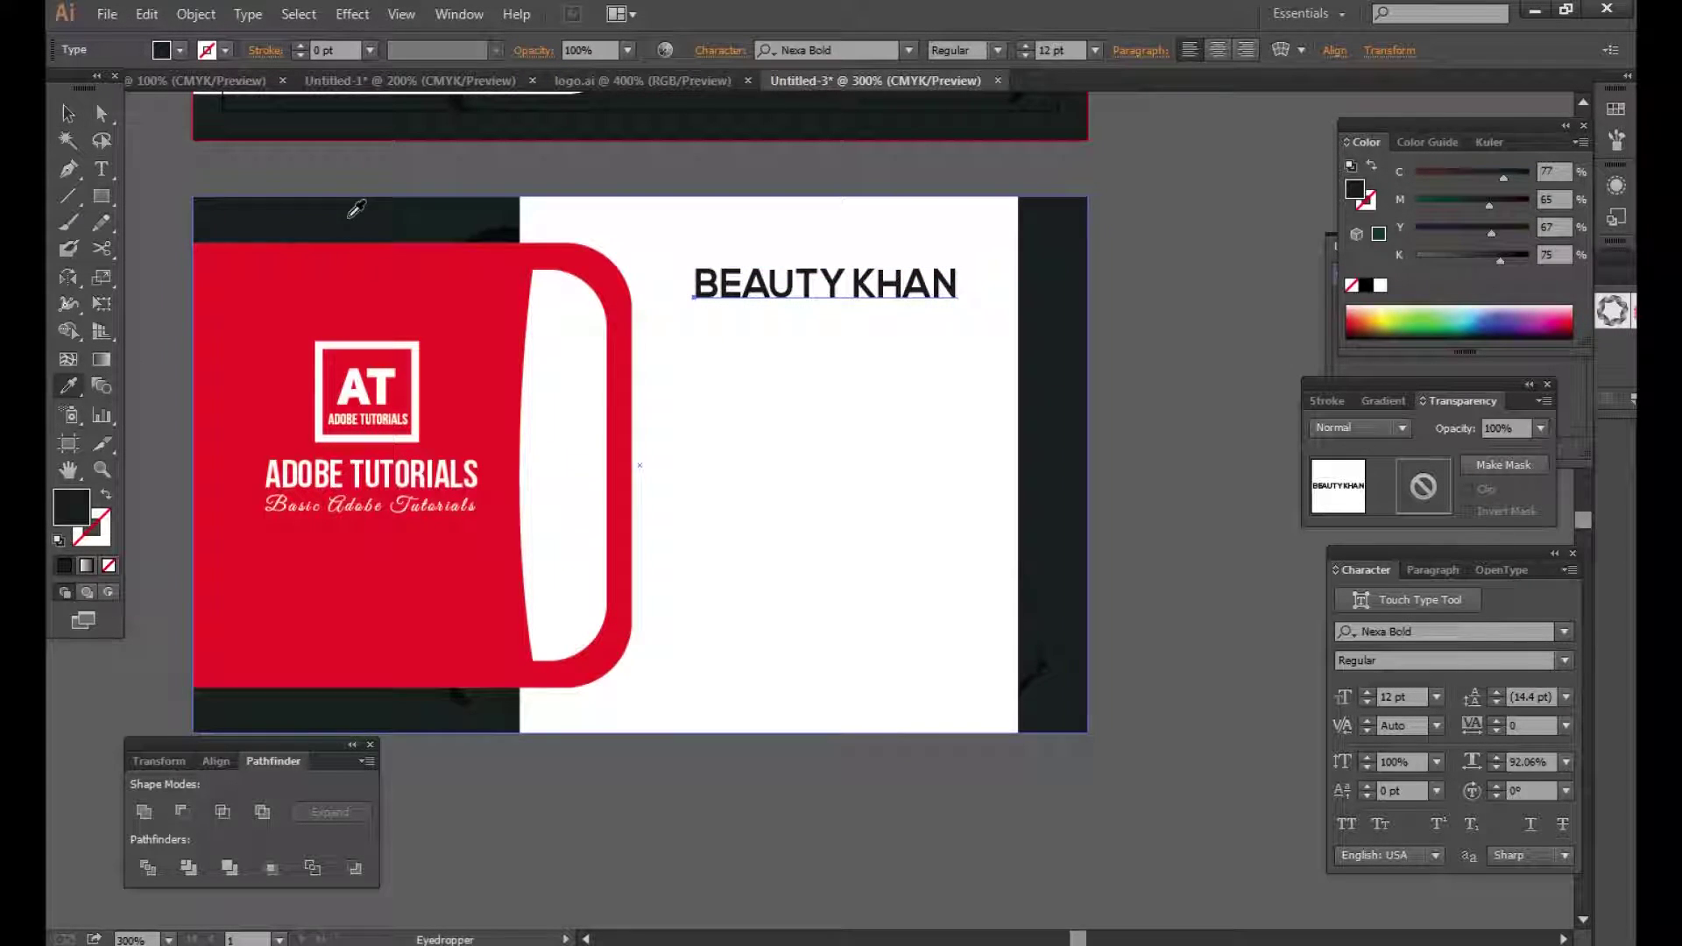
click(68, 113)
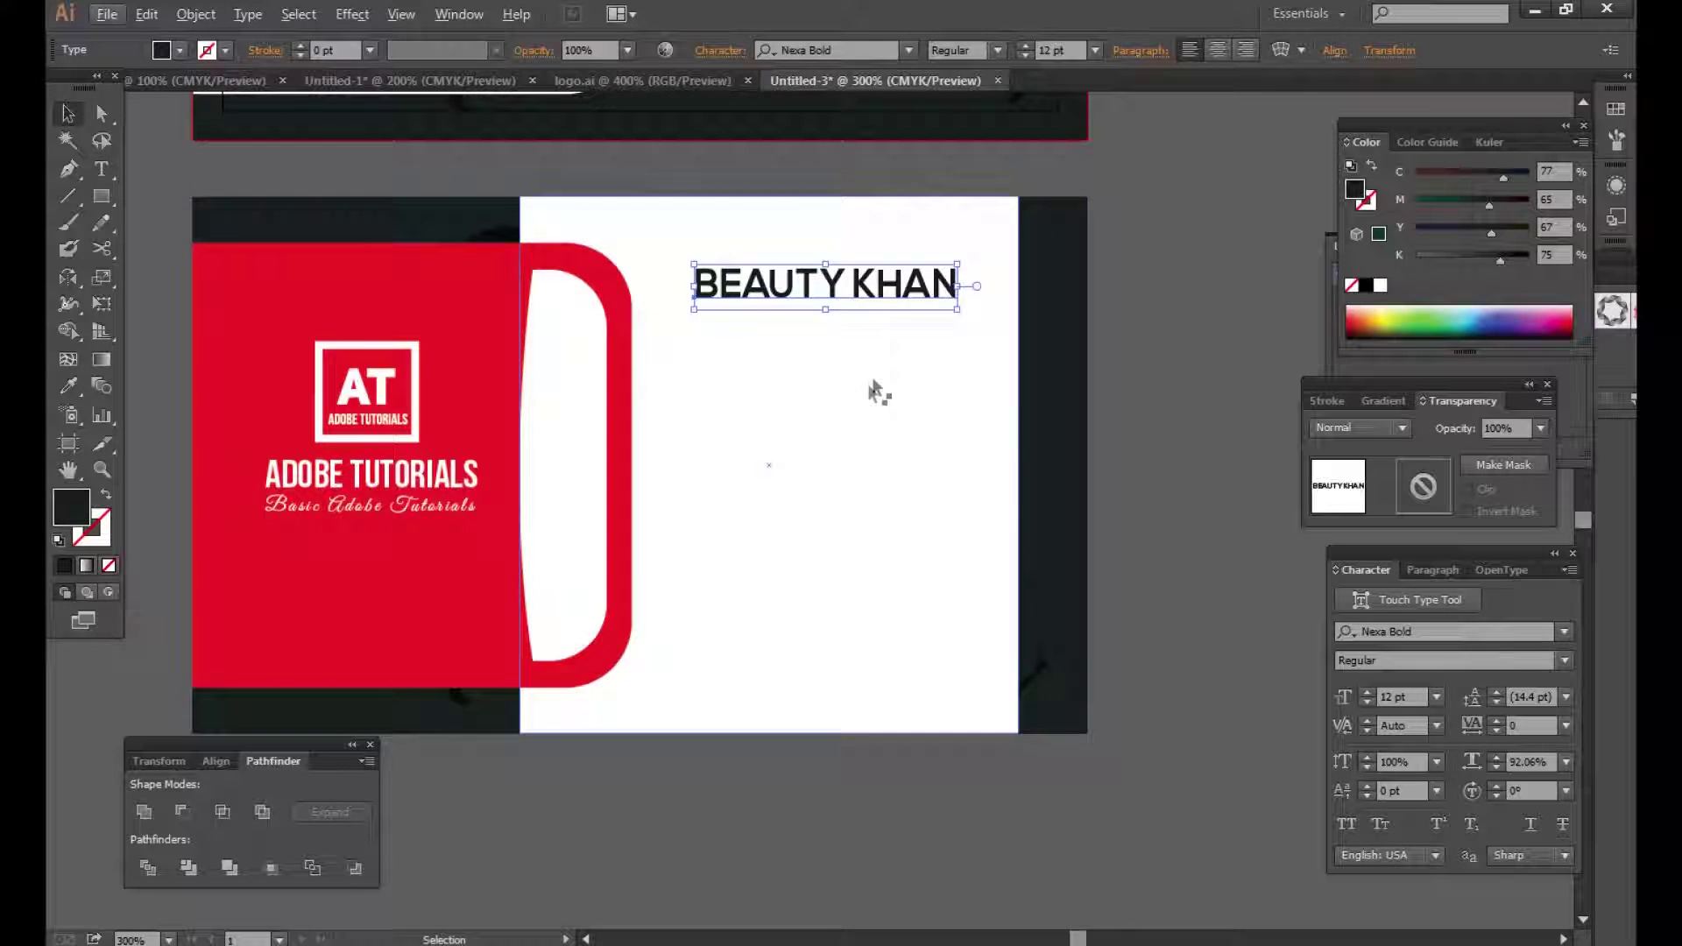
key(ctrl+plus)
drag(863, 360, 858, 407)
double_click(859, 407)
key(ctrl+a)
text(Mo)
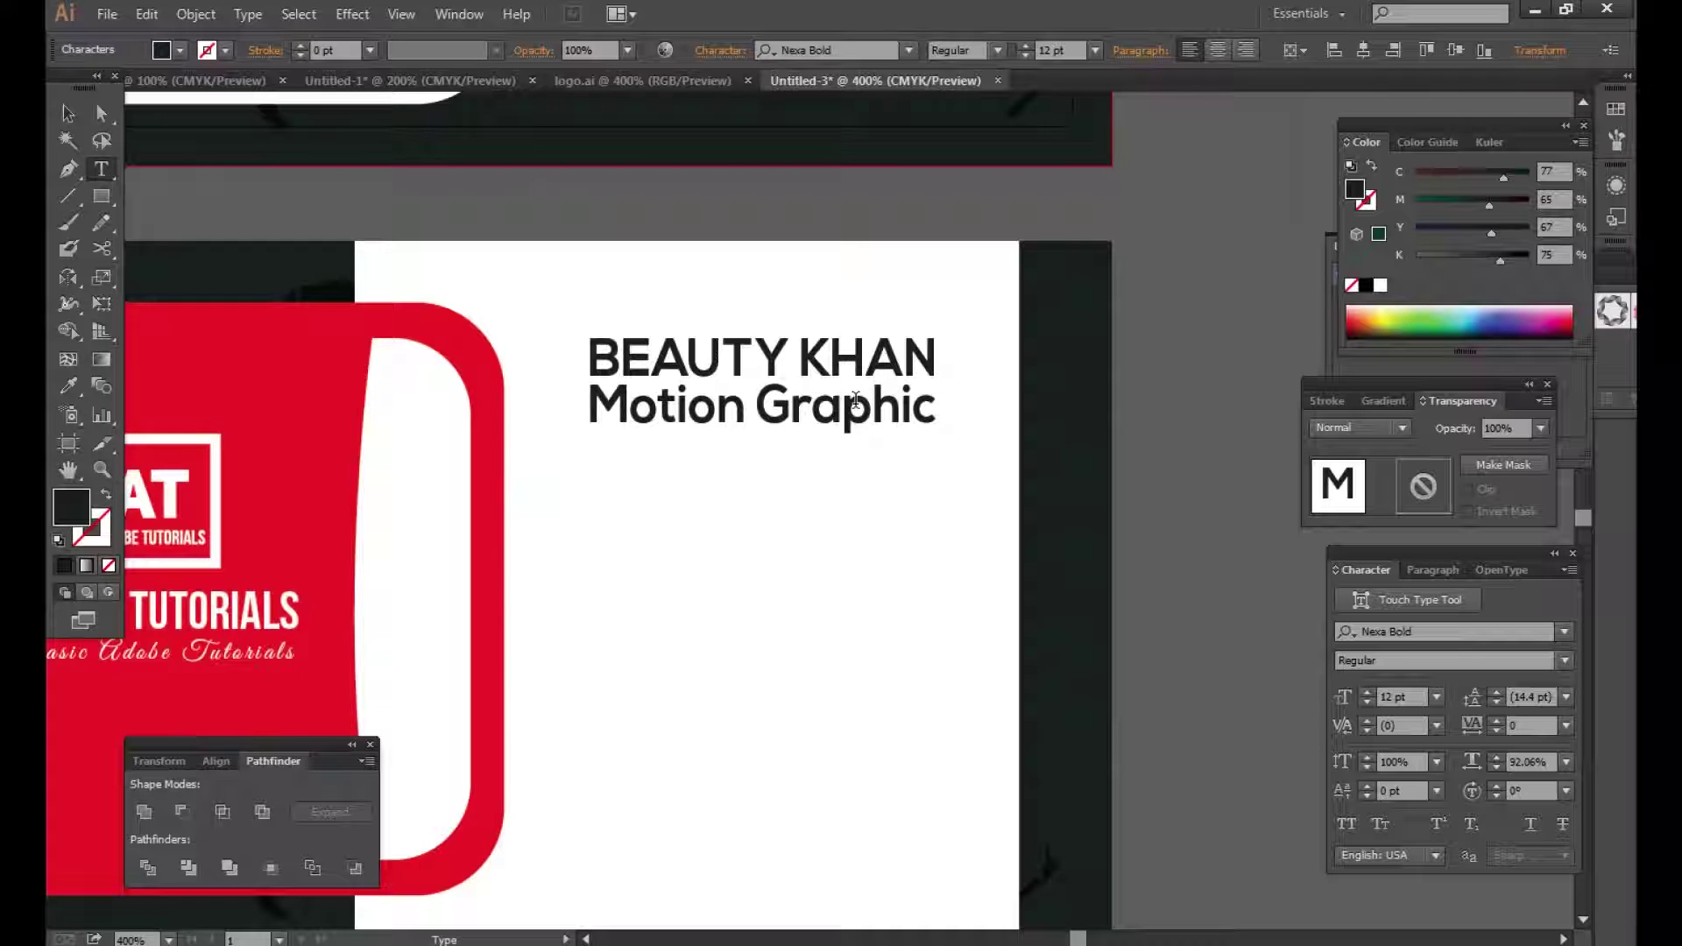
text(igner)
- Set the Motion Graphic Designer line to 6 pt Nexa Light
key(ctrl+a)
key(ctrl+shift+comma)
key(ctrl+shift+comma)
key(ctrl+shift+comma)
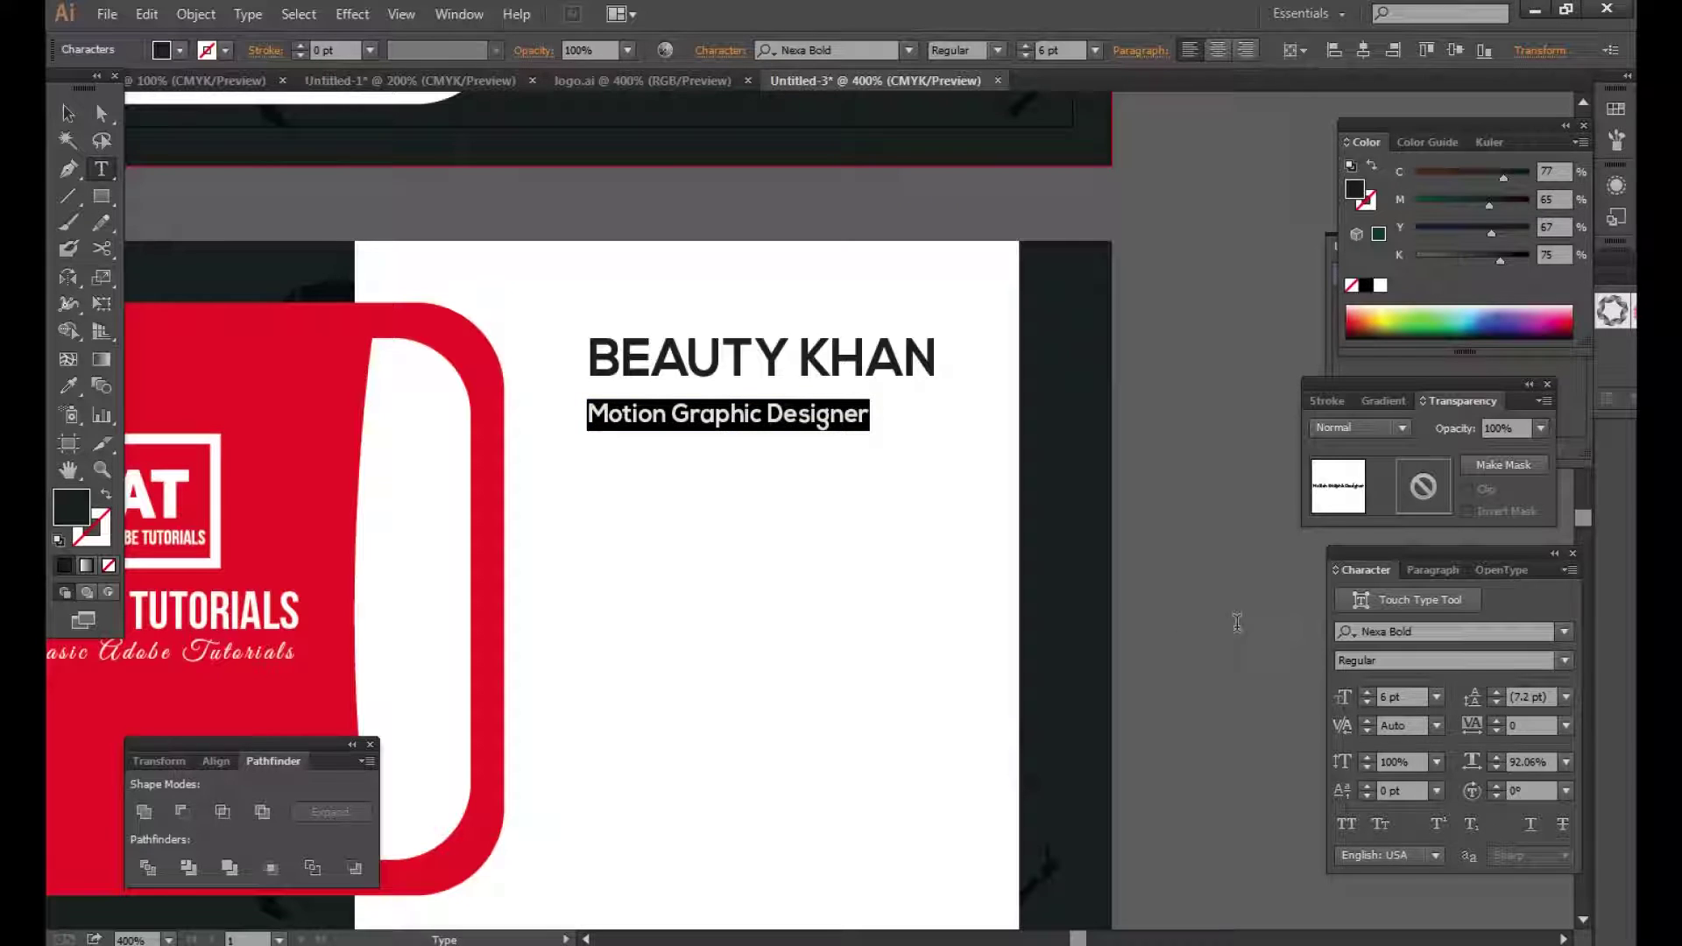
key(Down)
key(Down)
key(Return)
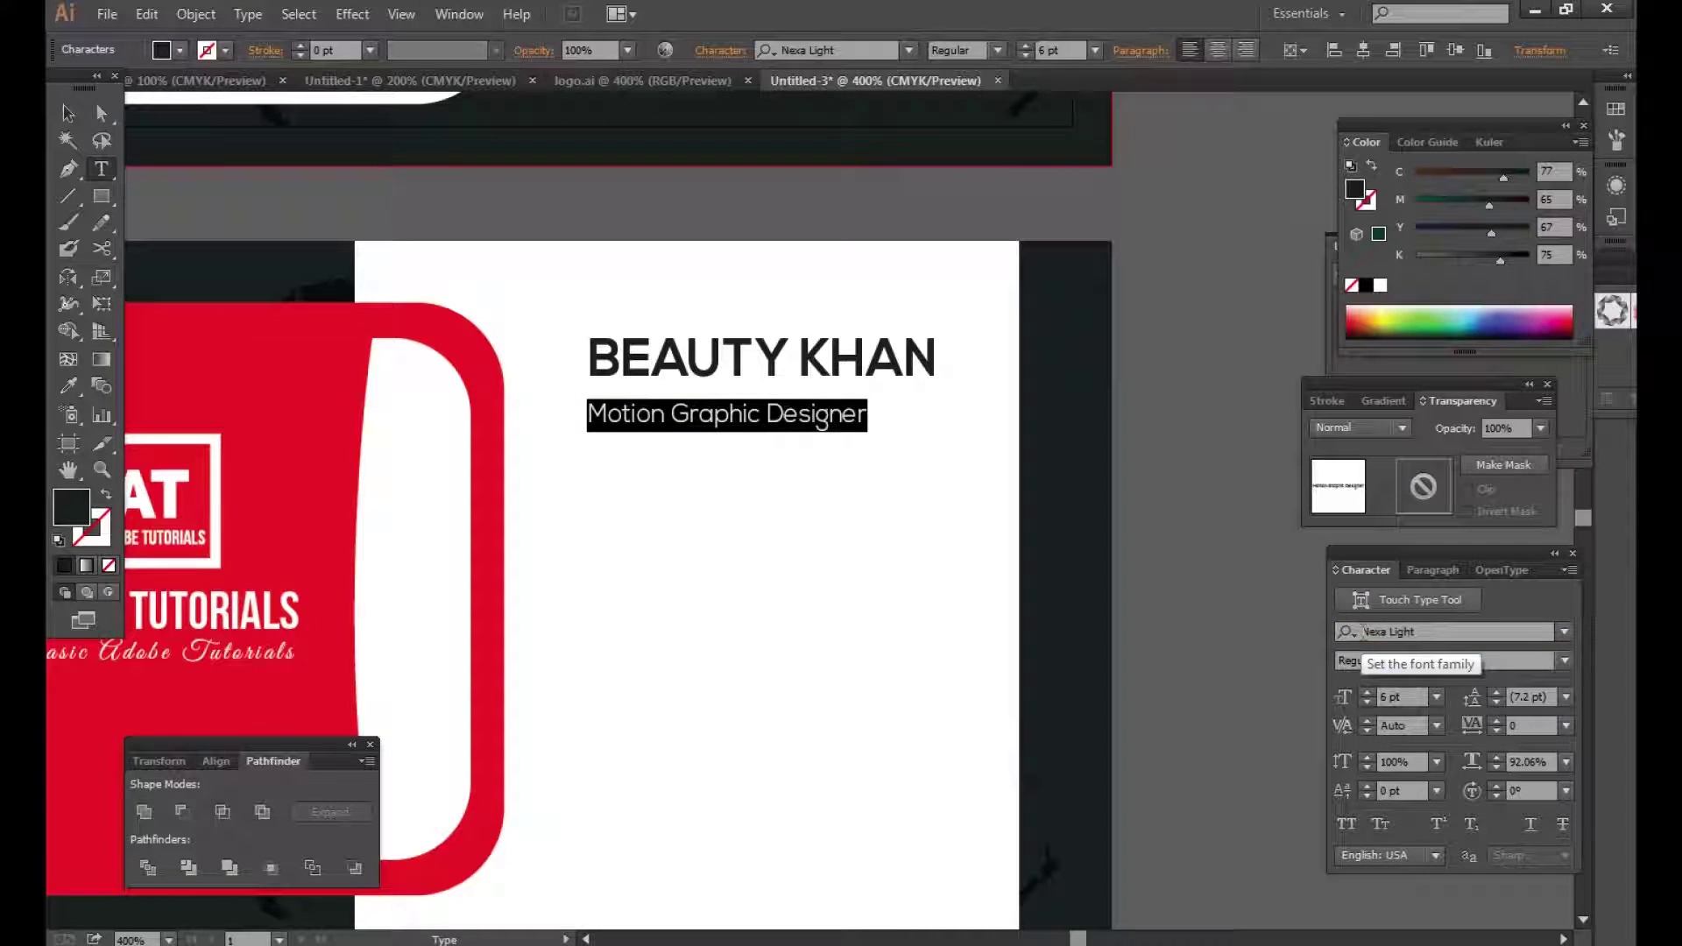
click(69, 114)
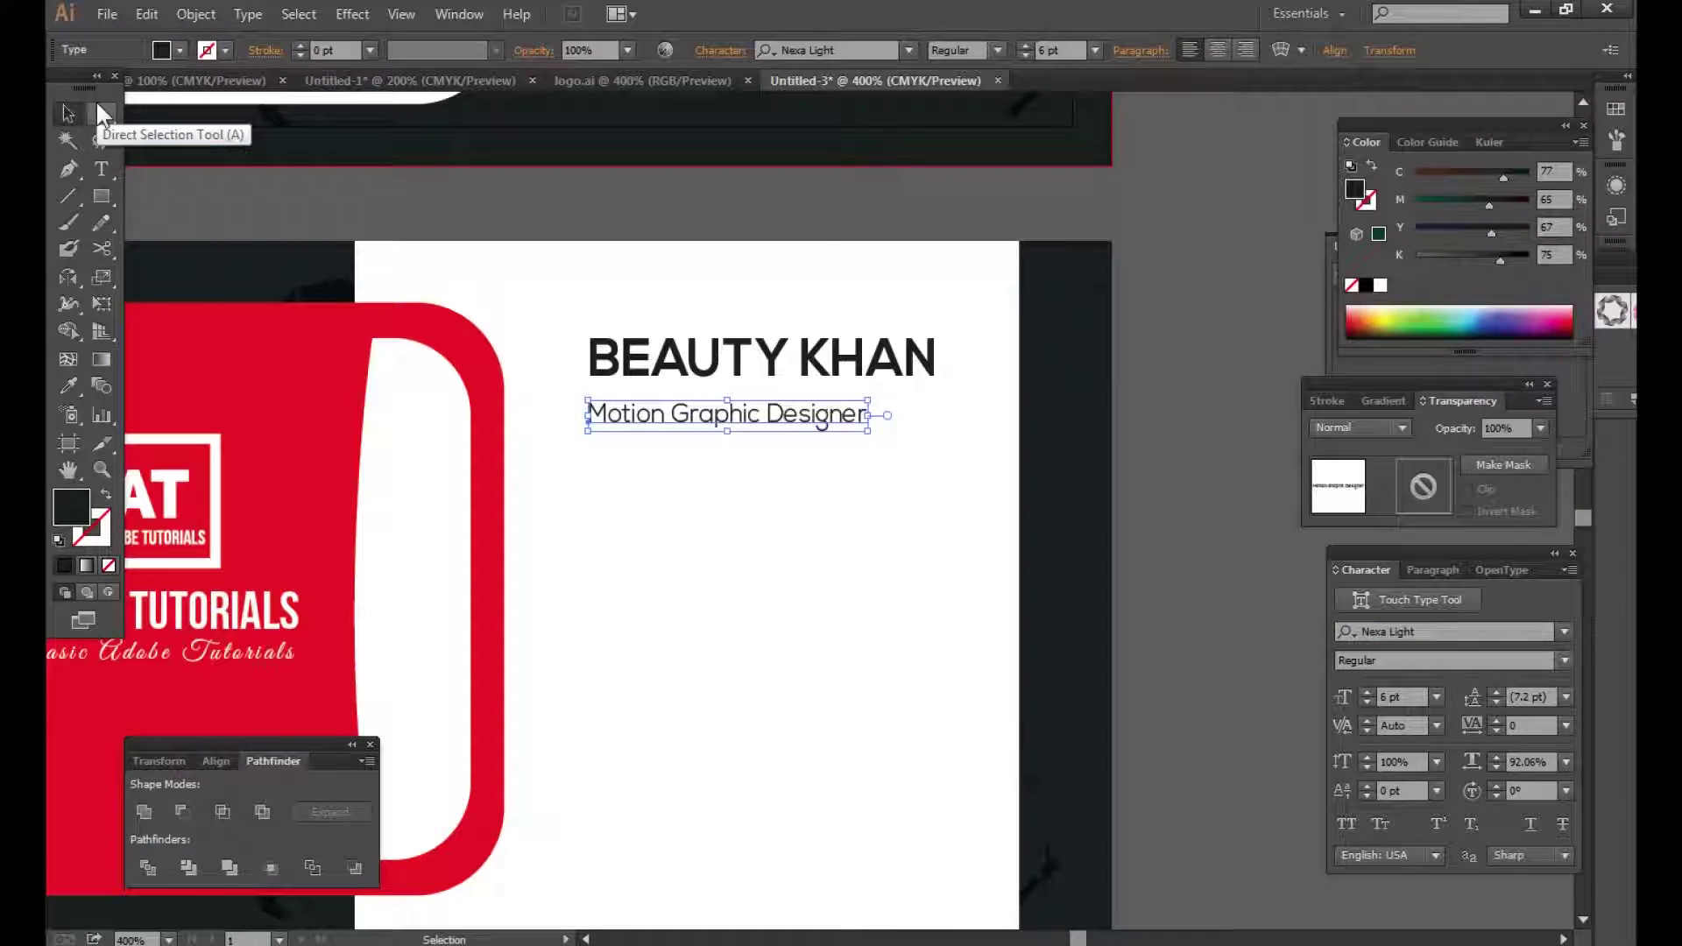
- Nudge the subtitle up under the name and widen its tracking to 120
key(Up)
key(Up)
key(Up)
key(Up)
key(Up)
key(alt+Right)
key(alt+Right)
key(alt+Right)
key(alt+Right)
key(alt+Right)
key(alt+Right)
key(Right)
click(712, 416)
drag(730, 506, 763, 507)
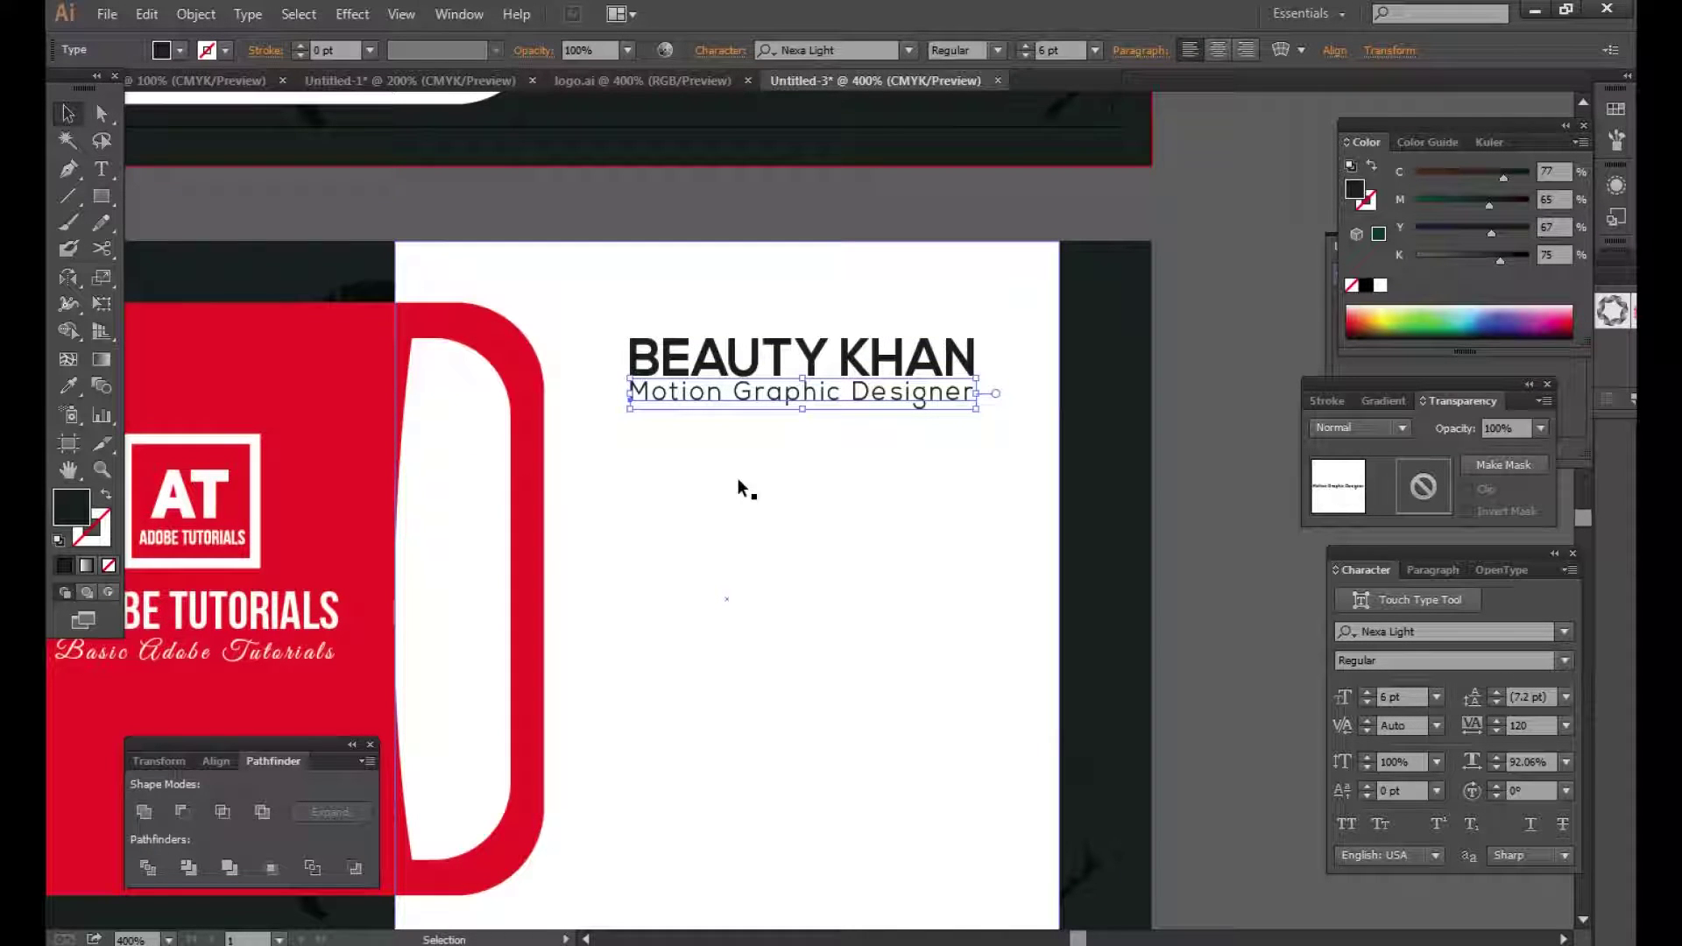
drag(658, 470, 676, 439)
click(67, 196)
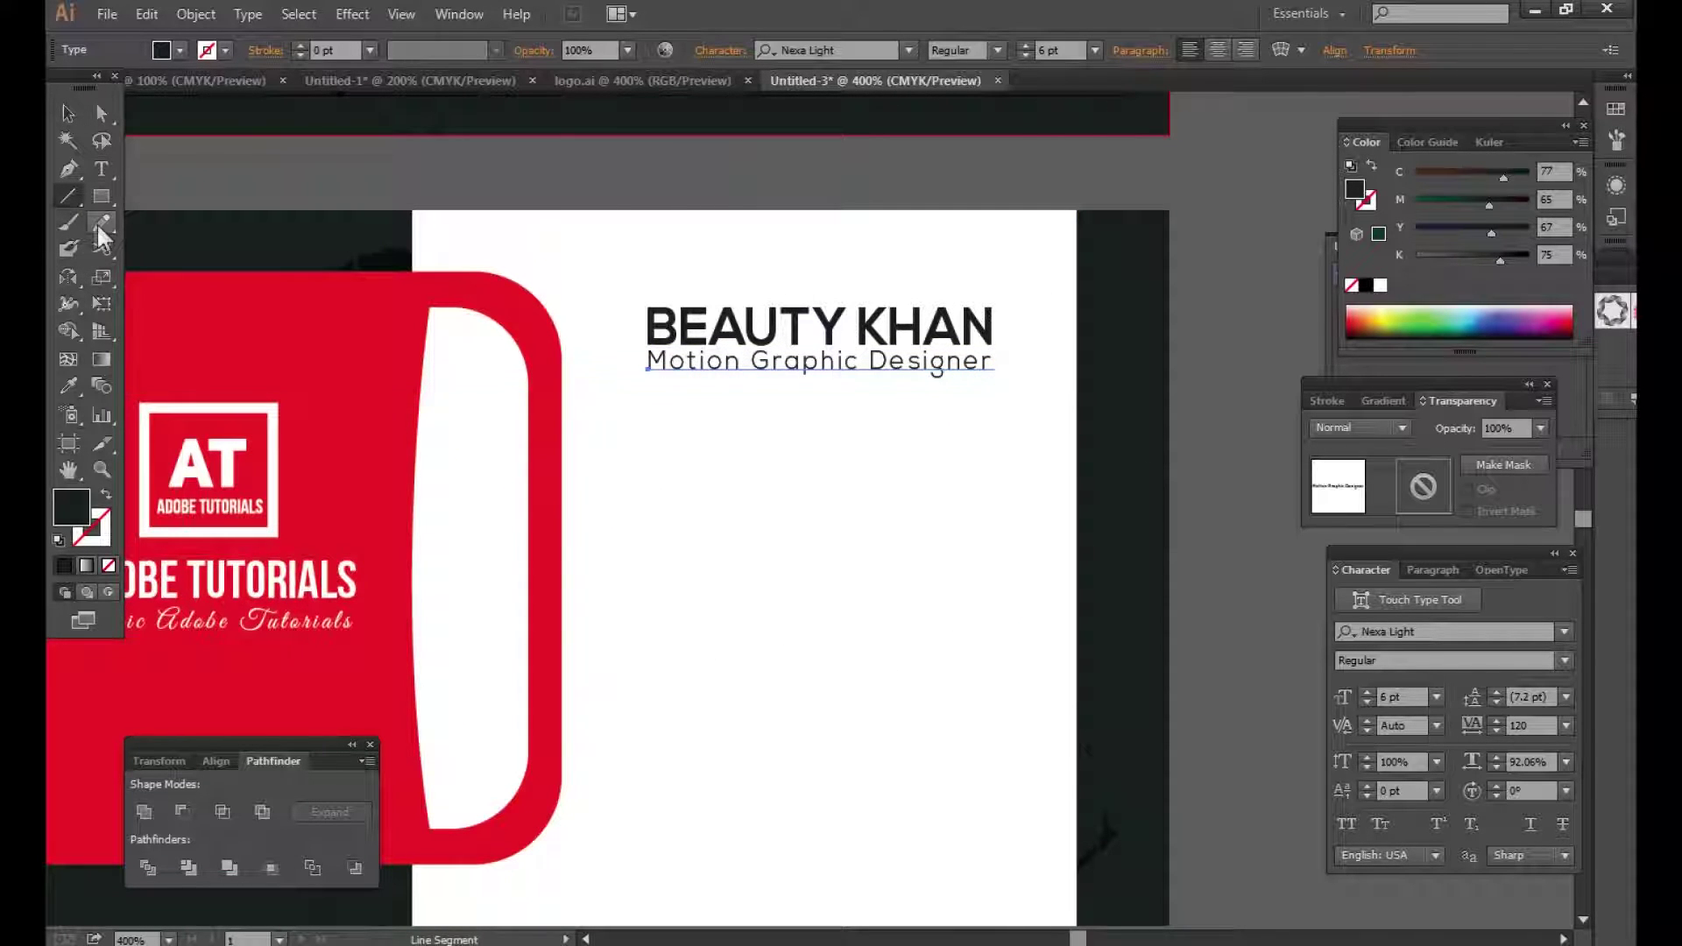
- Draw a thin bar under the subtitle and fill it with the panel's red
click(102, 196)
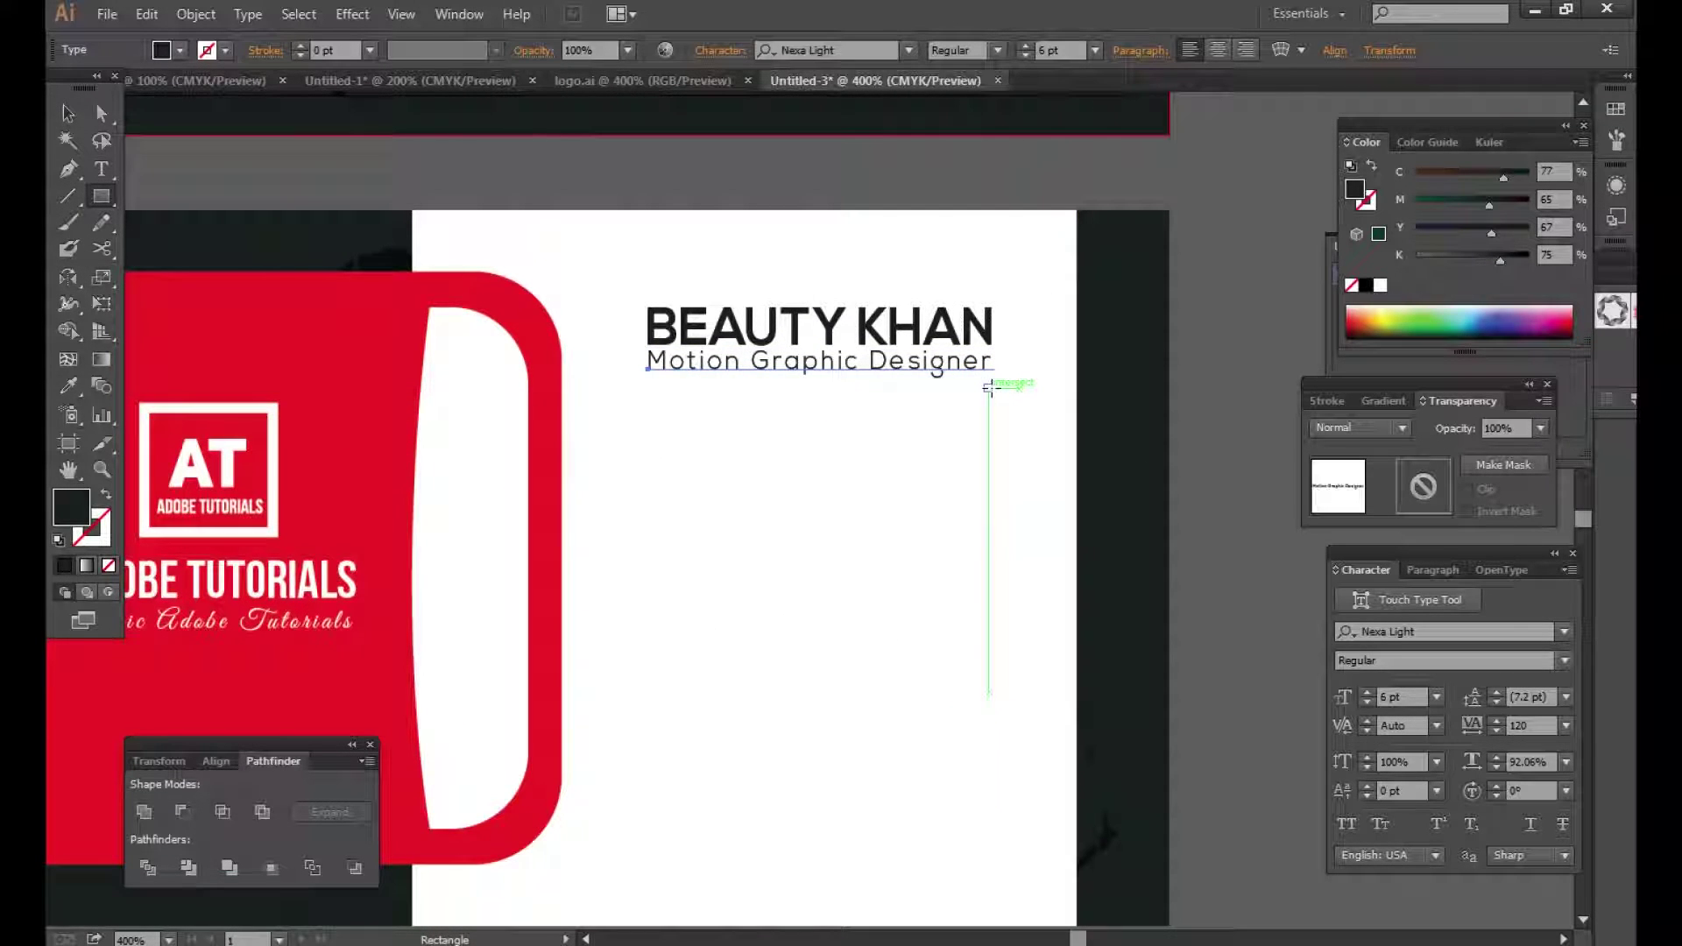
drag(994, 388, 650, 395)
click(68, 386)
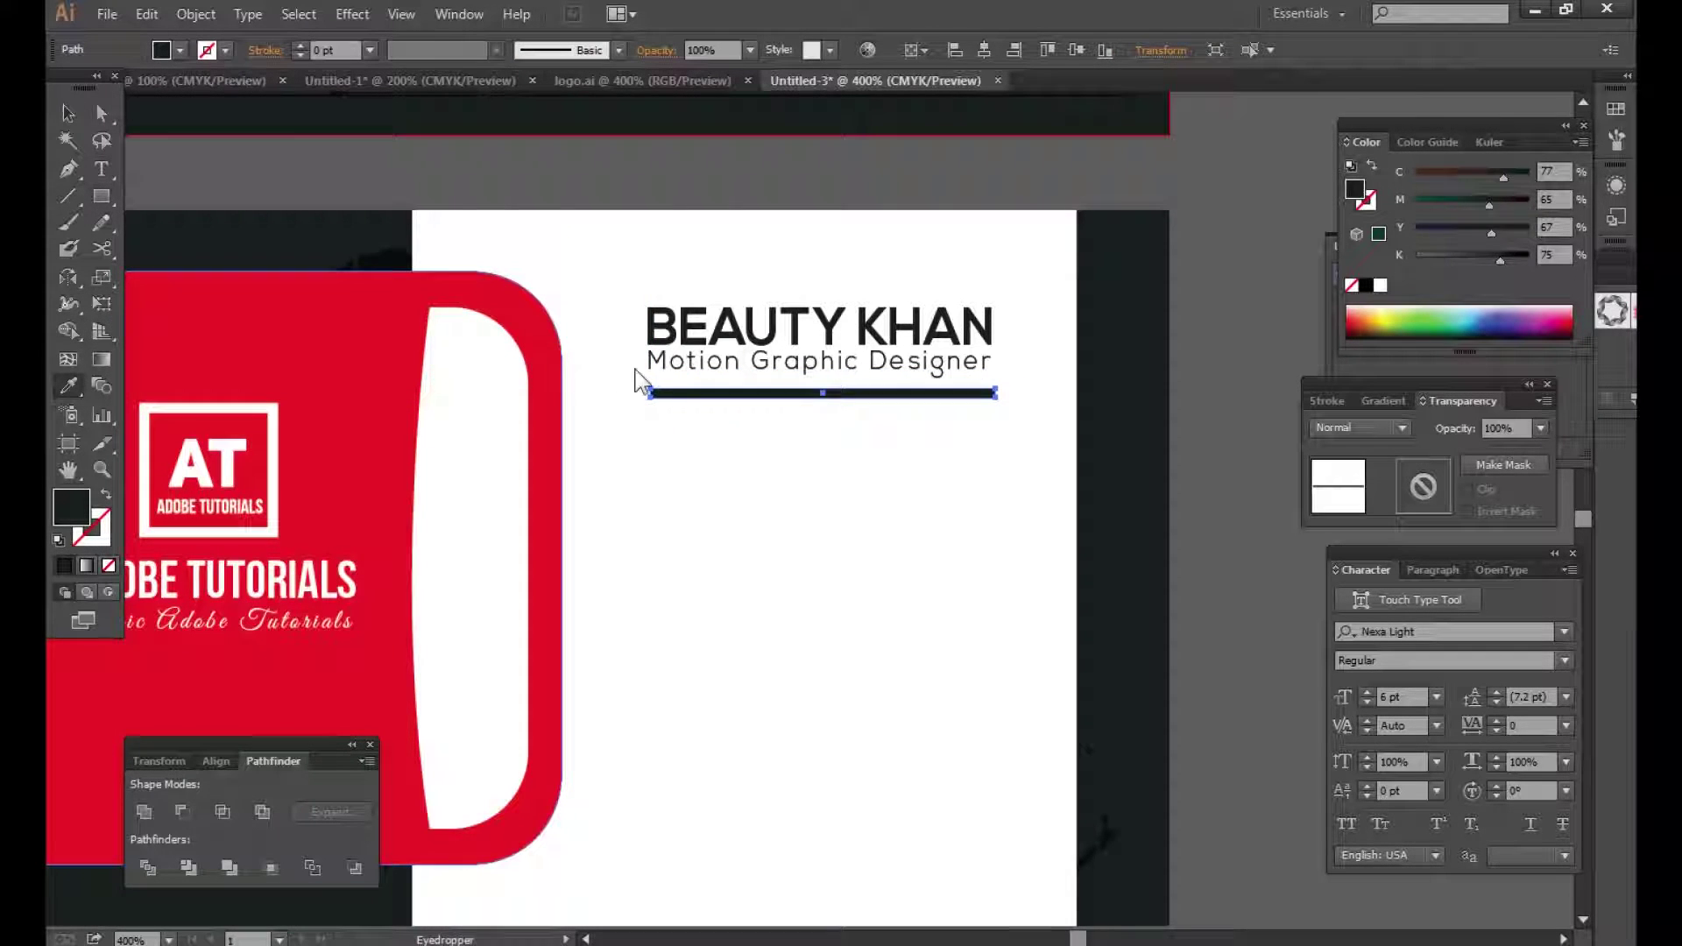
click(544, 333)
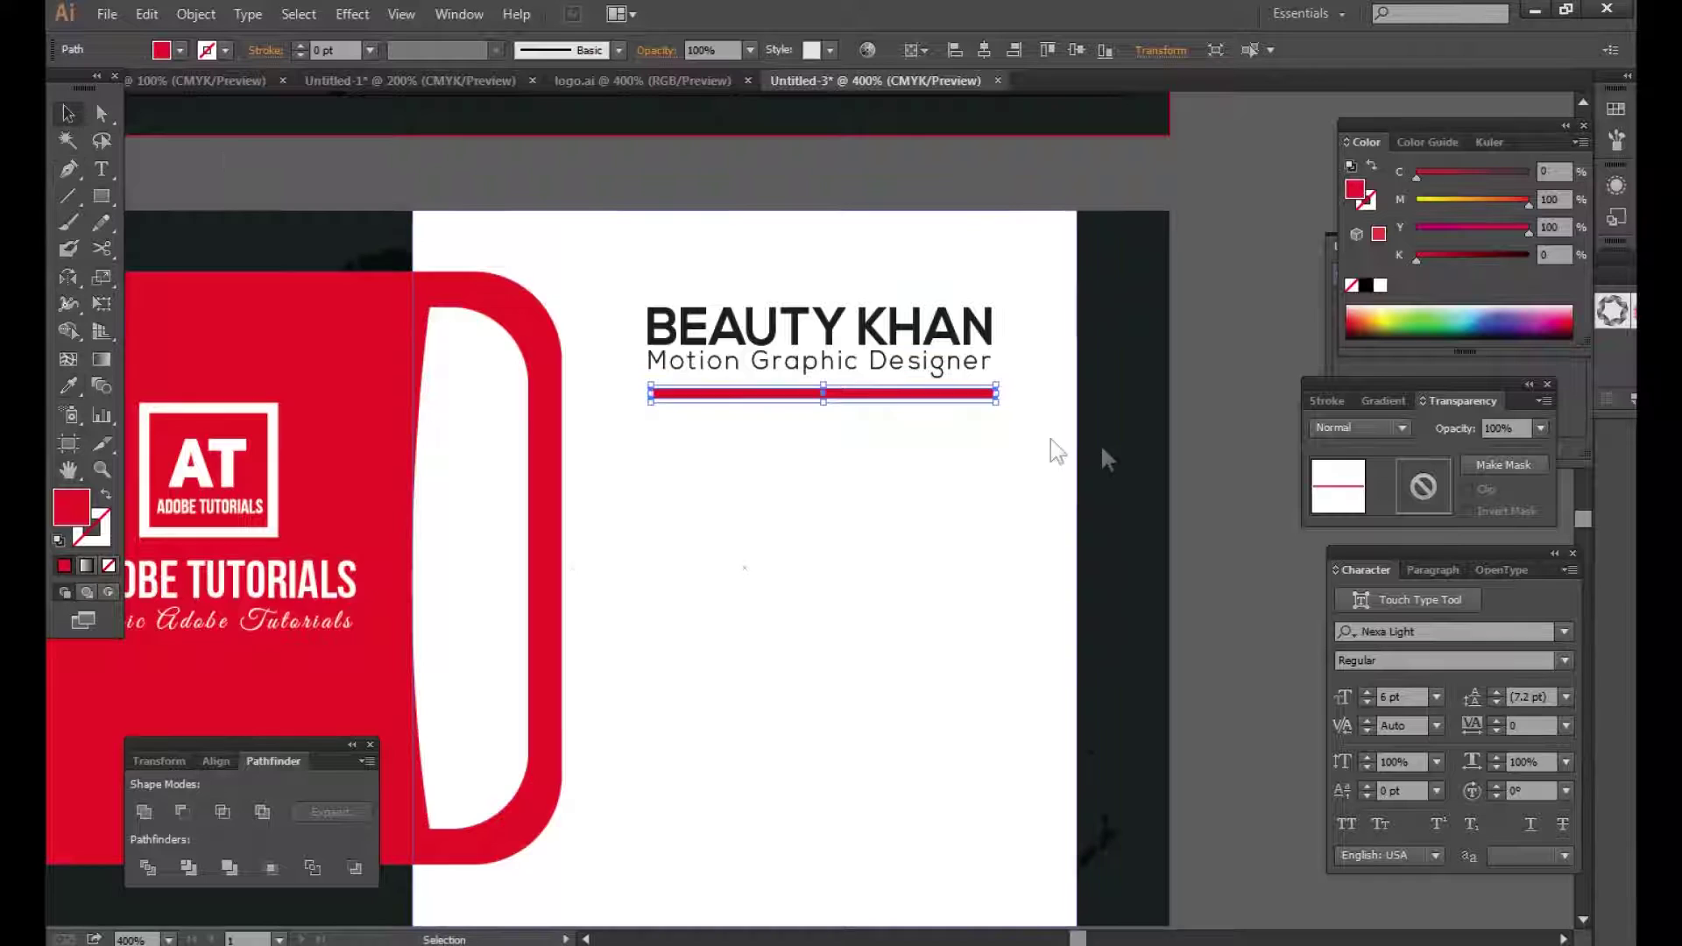
key(v)
click(1043, 392)
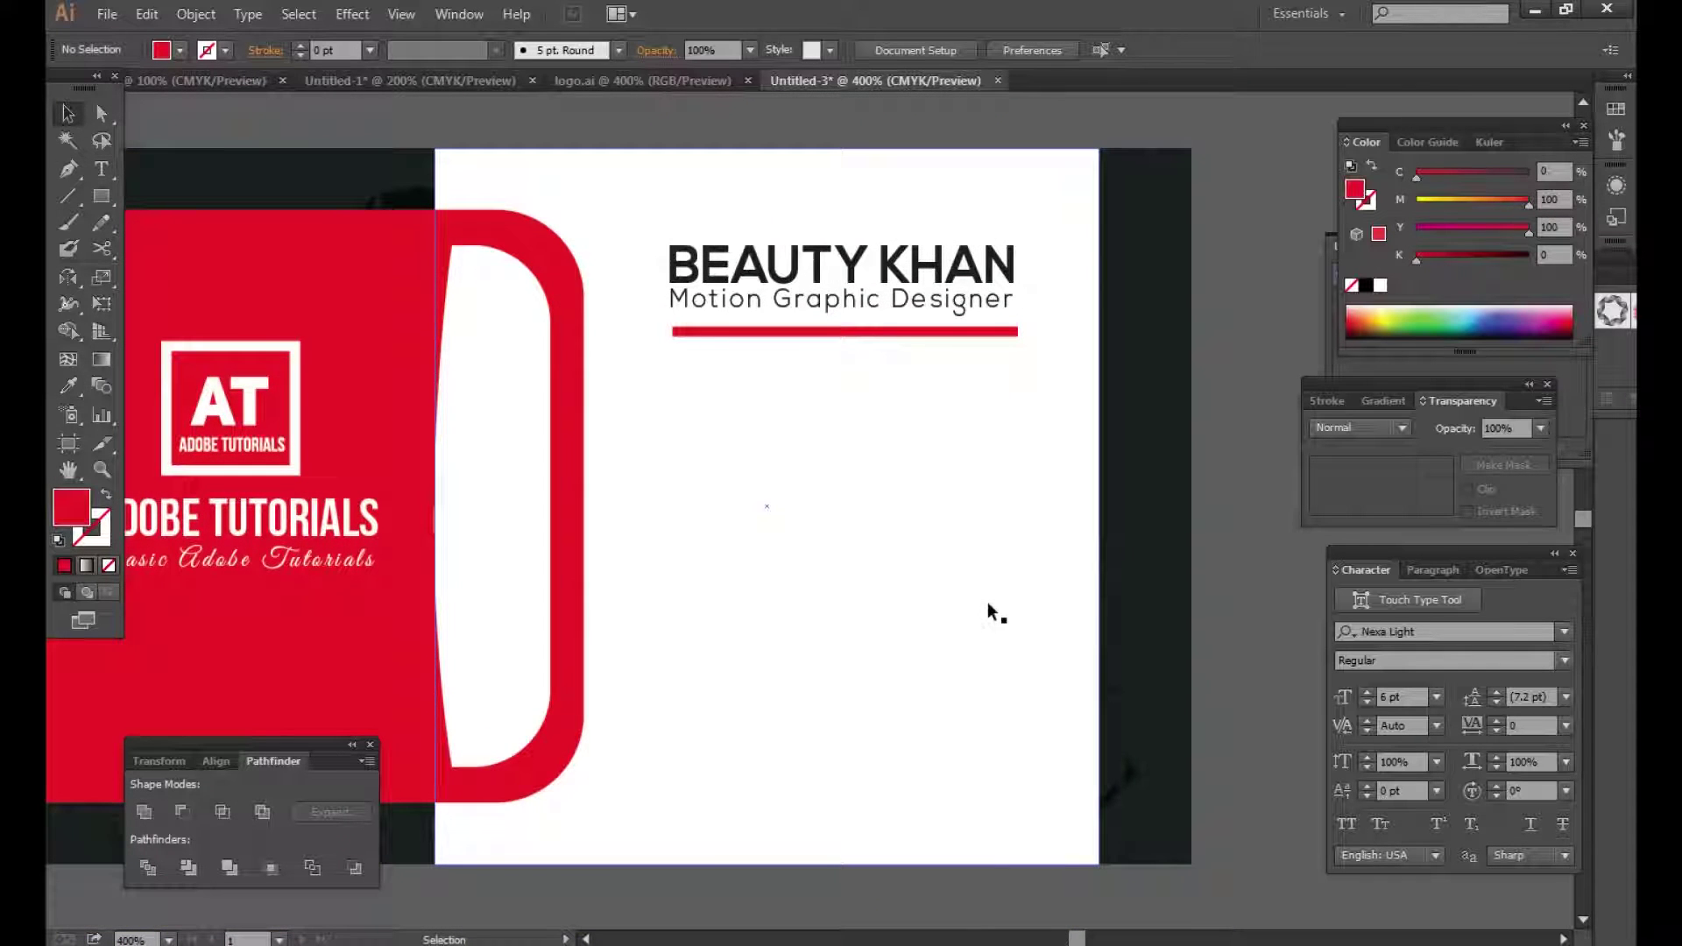
key(ctrl+minus)
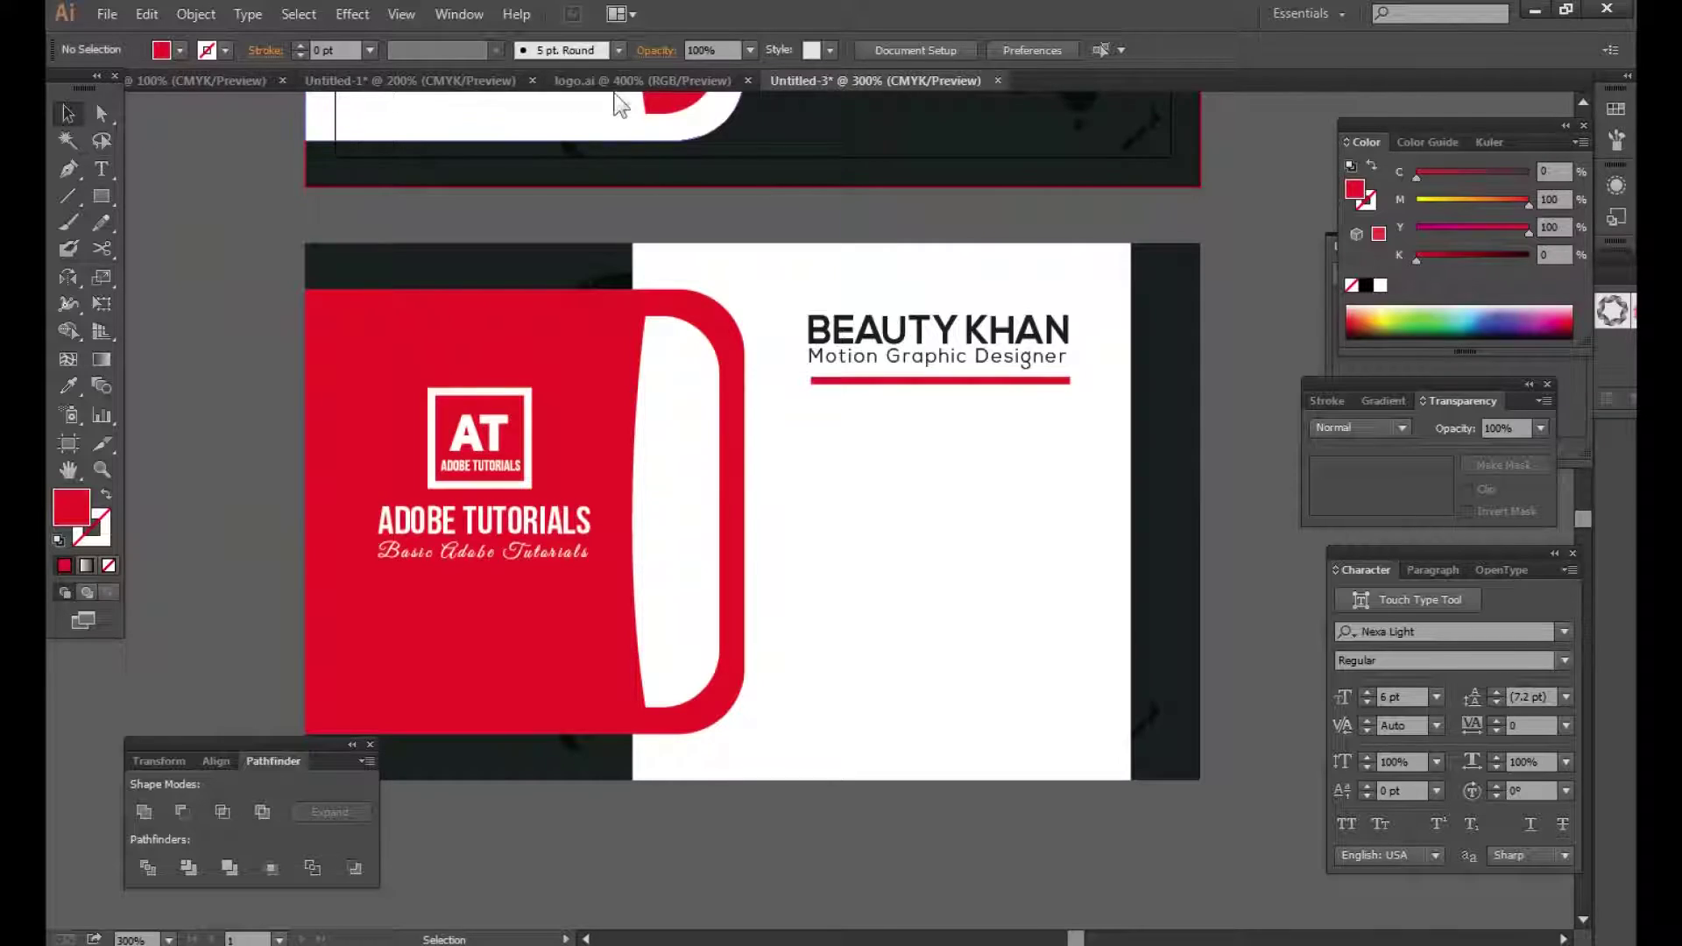
- Copy the globe, location pin, telephone and envelope icons from the icon sheet into Untitled-3
click(200, 84)
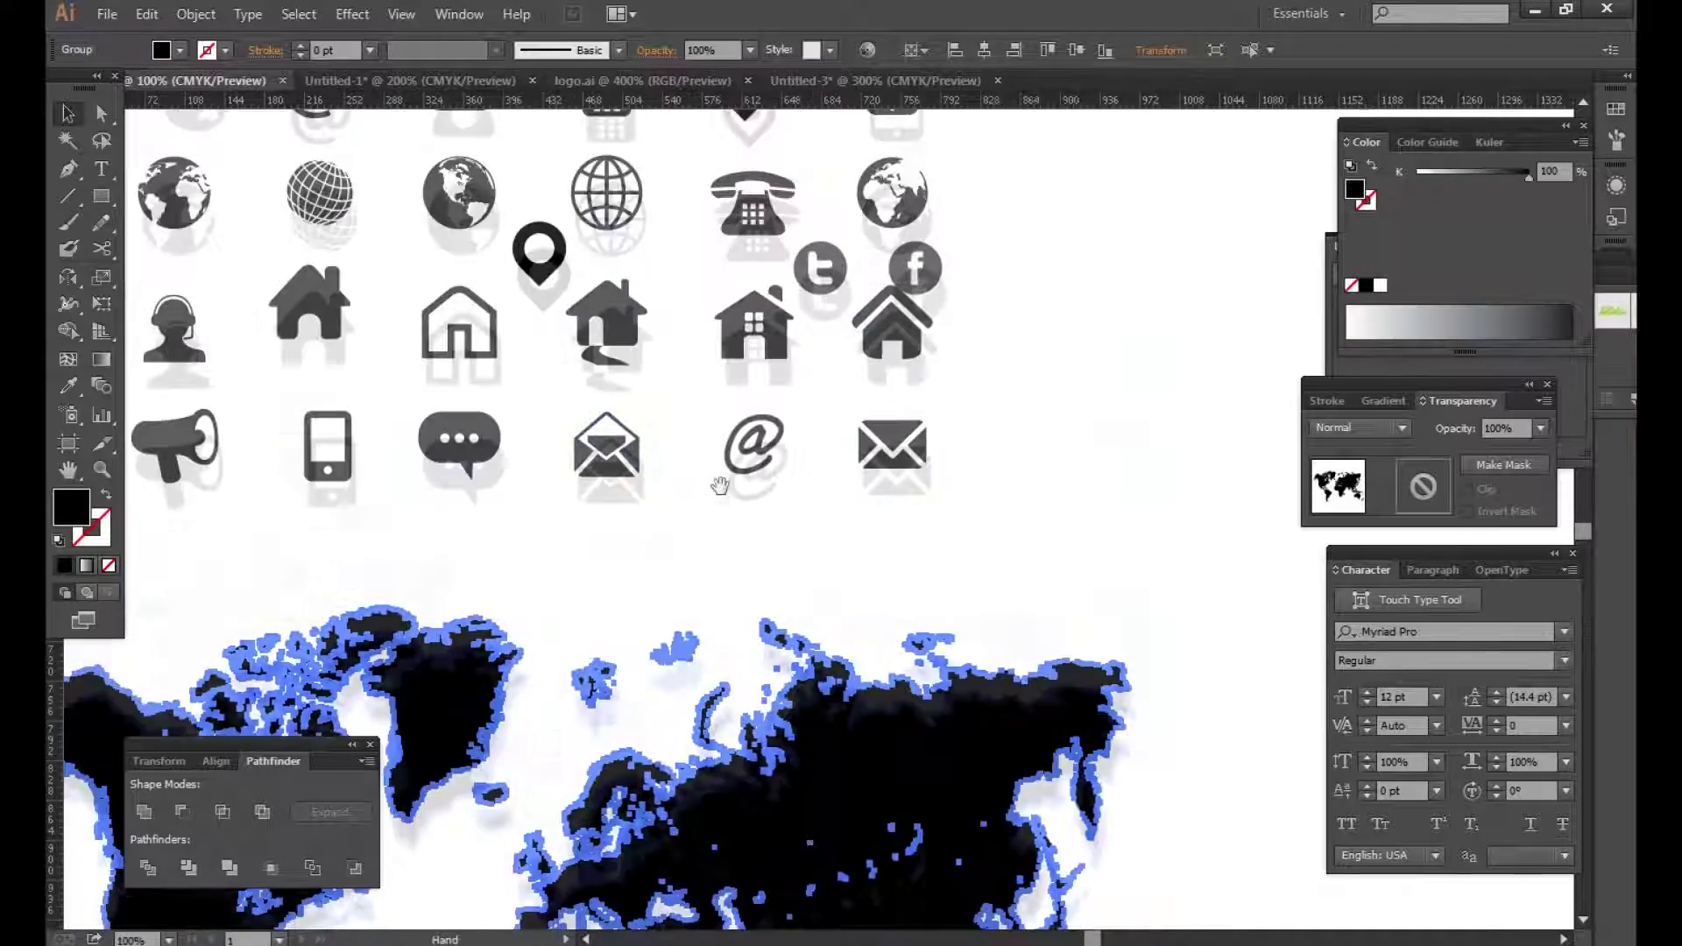
mouse_move(382, 451)
mouse_down()
mouse_move(560, 436)
mouse_move(626, 513)
mouse_up()
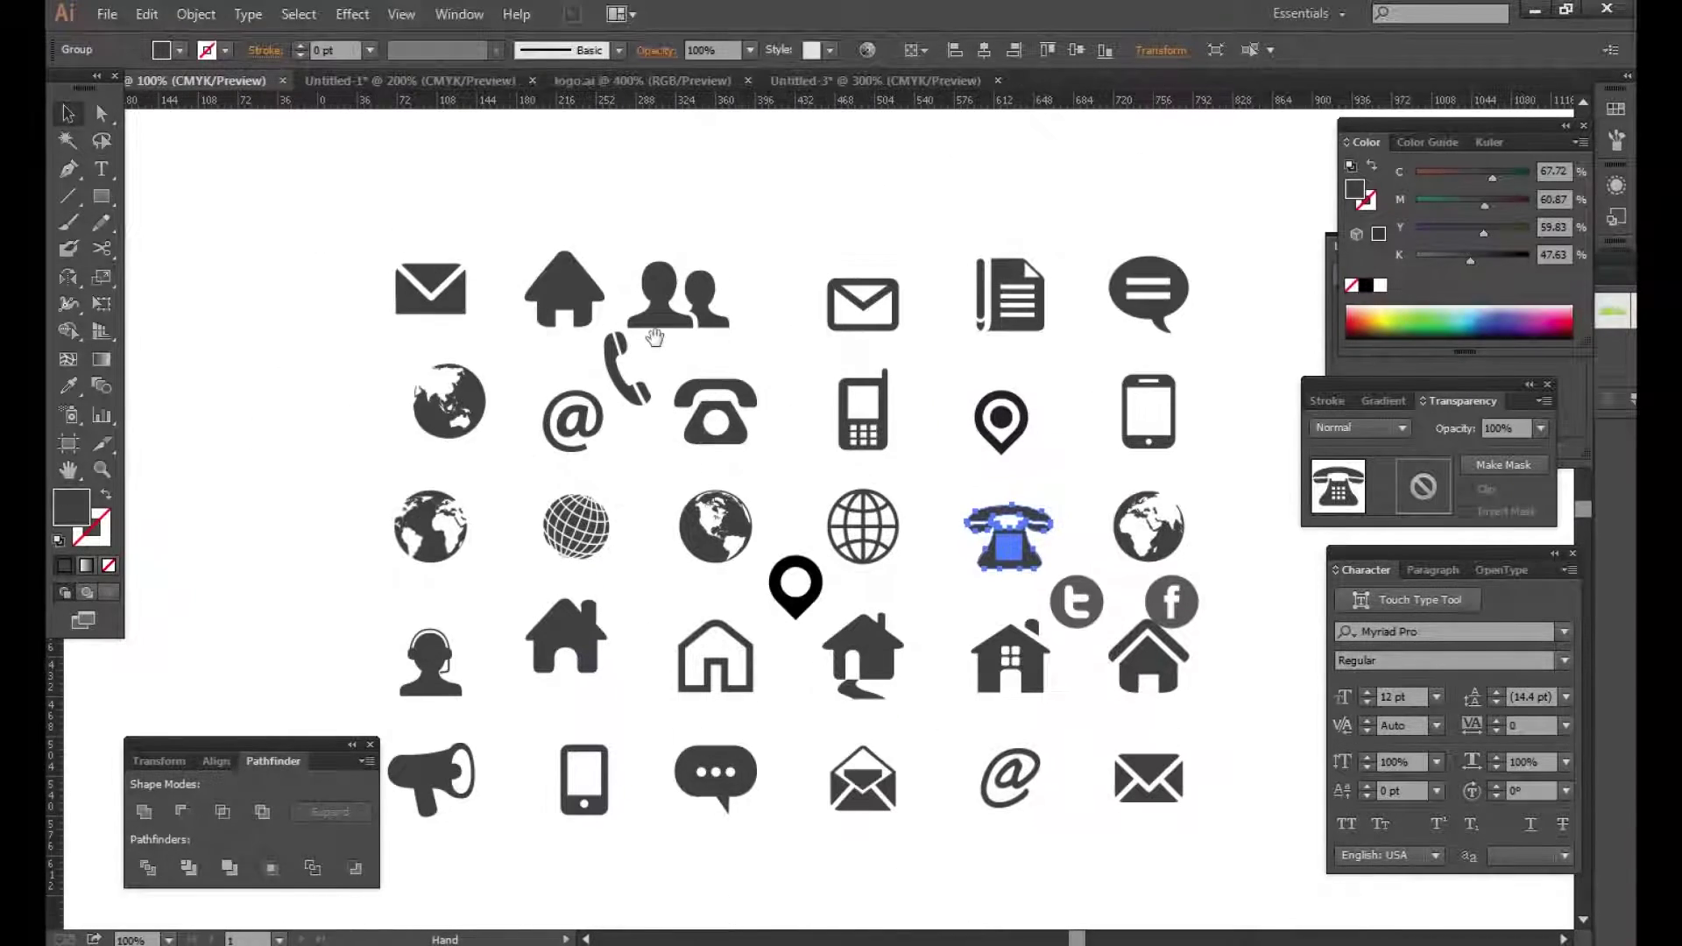
drag(956, 540, 911, 469)
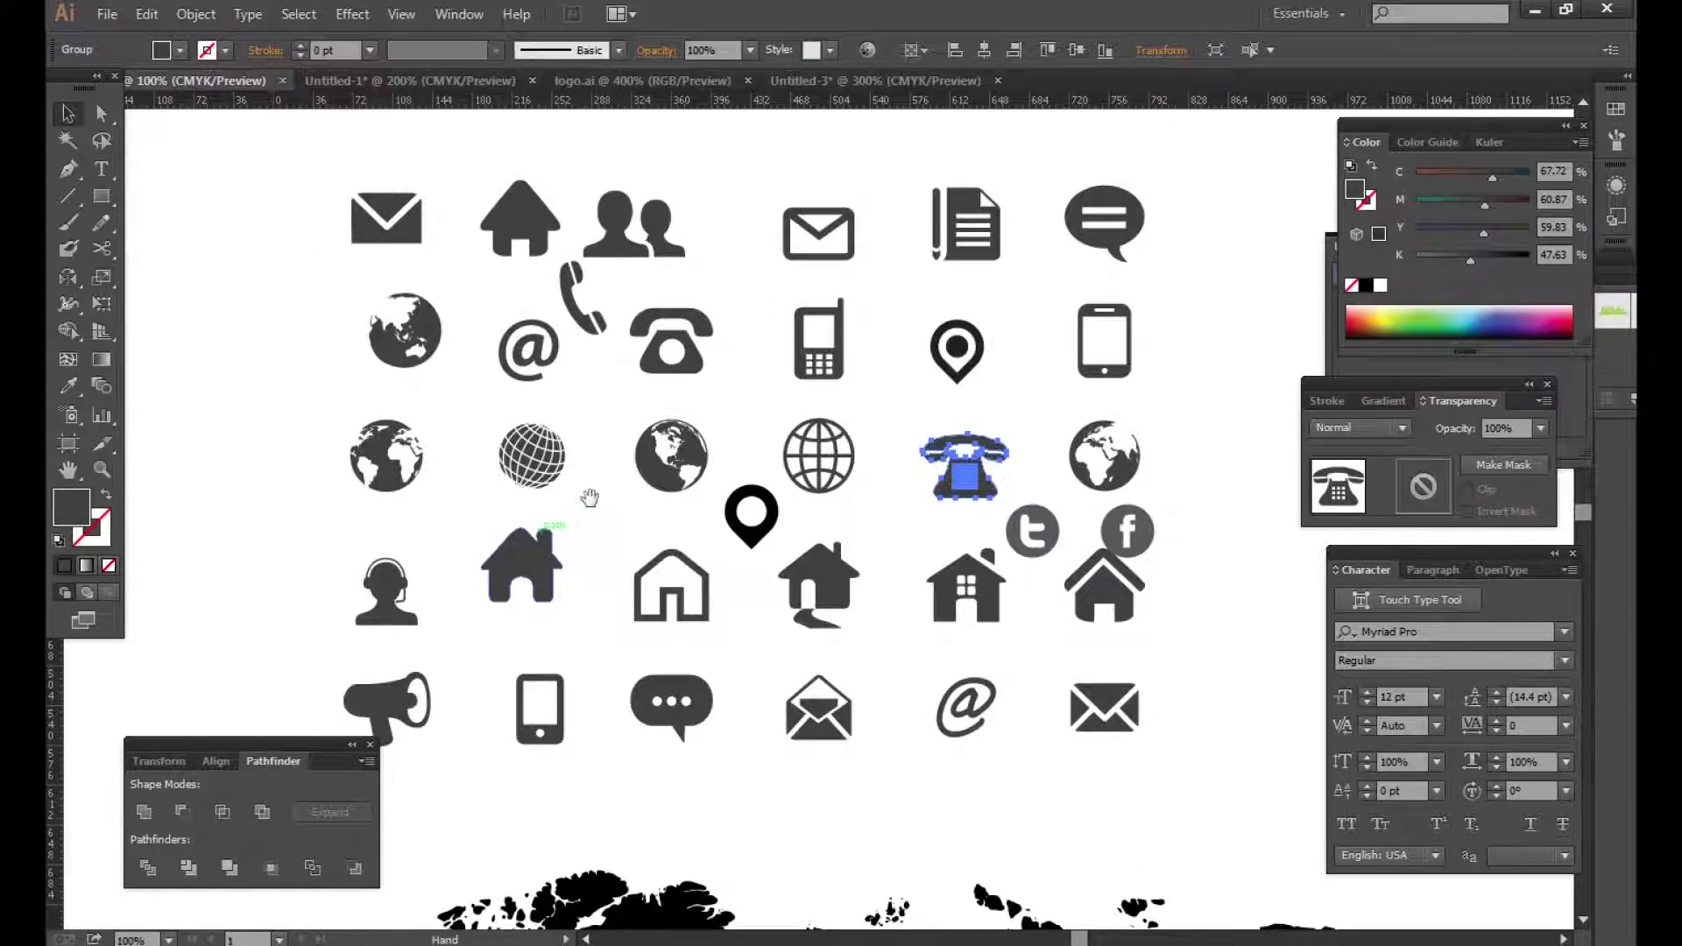
shift+click(769, 619)
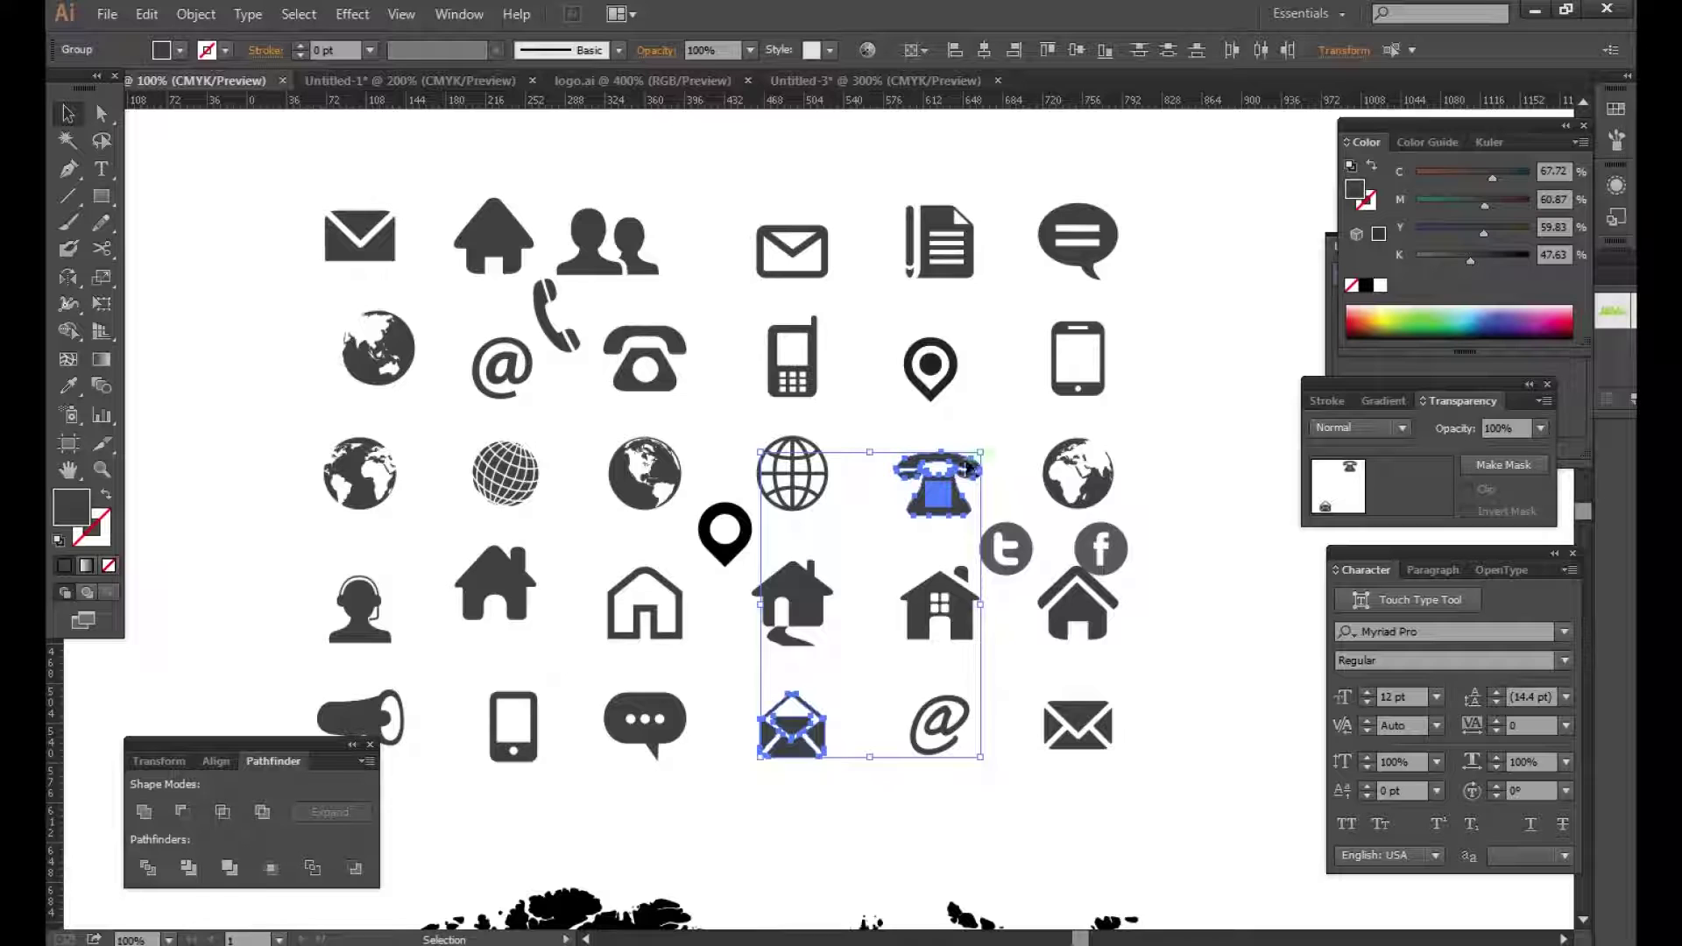
shift+click(942, 394)
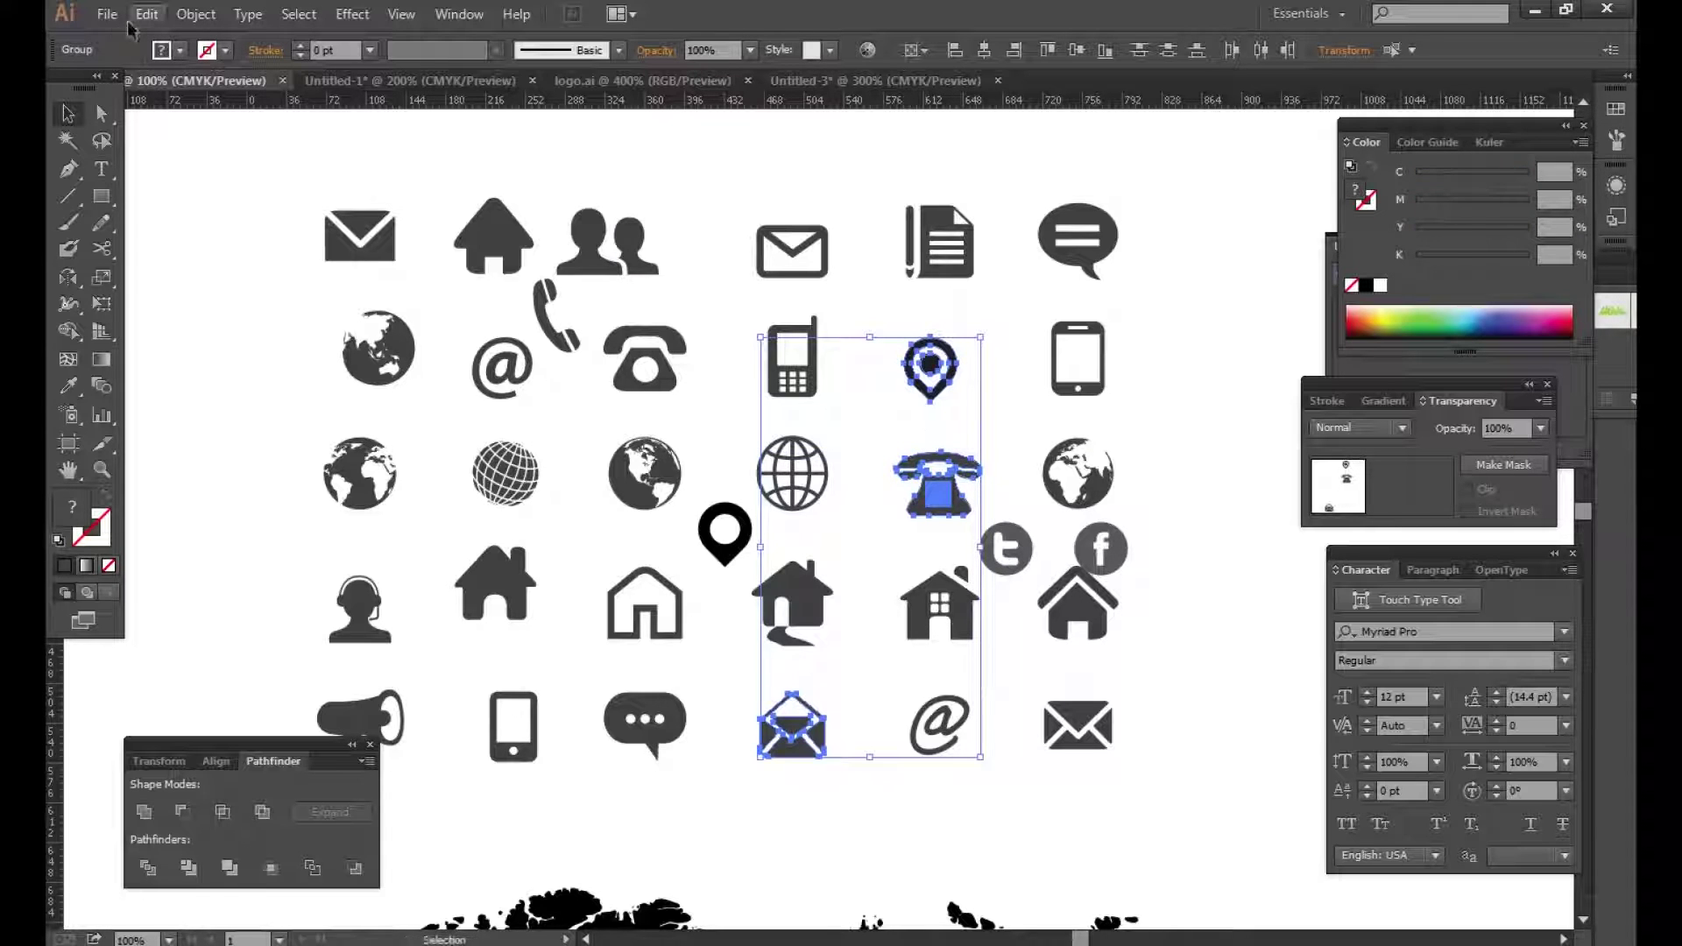
shift+click(505, 473)
click(147, 14)
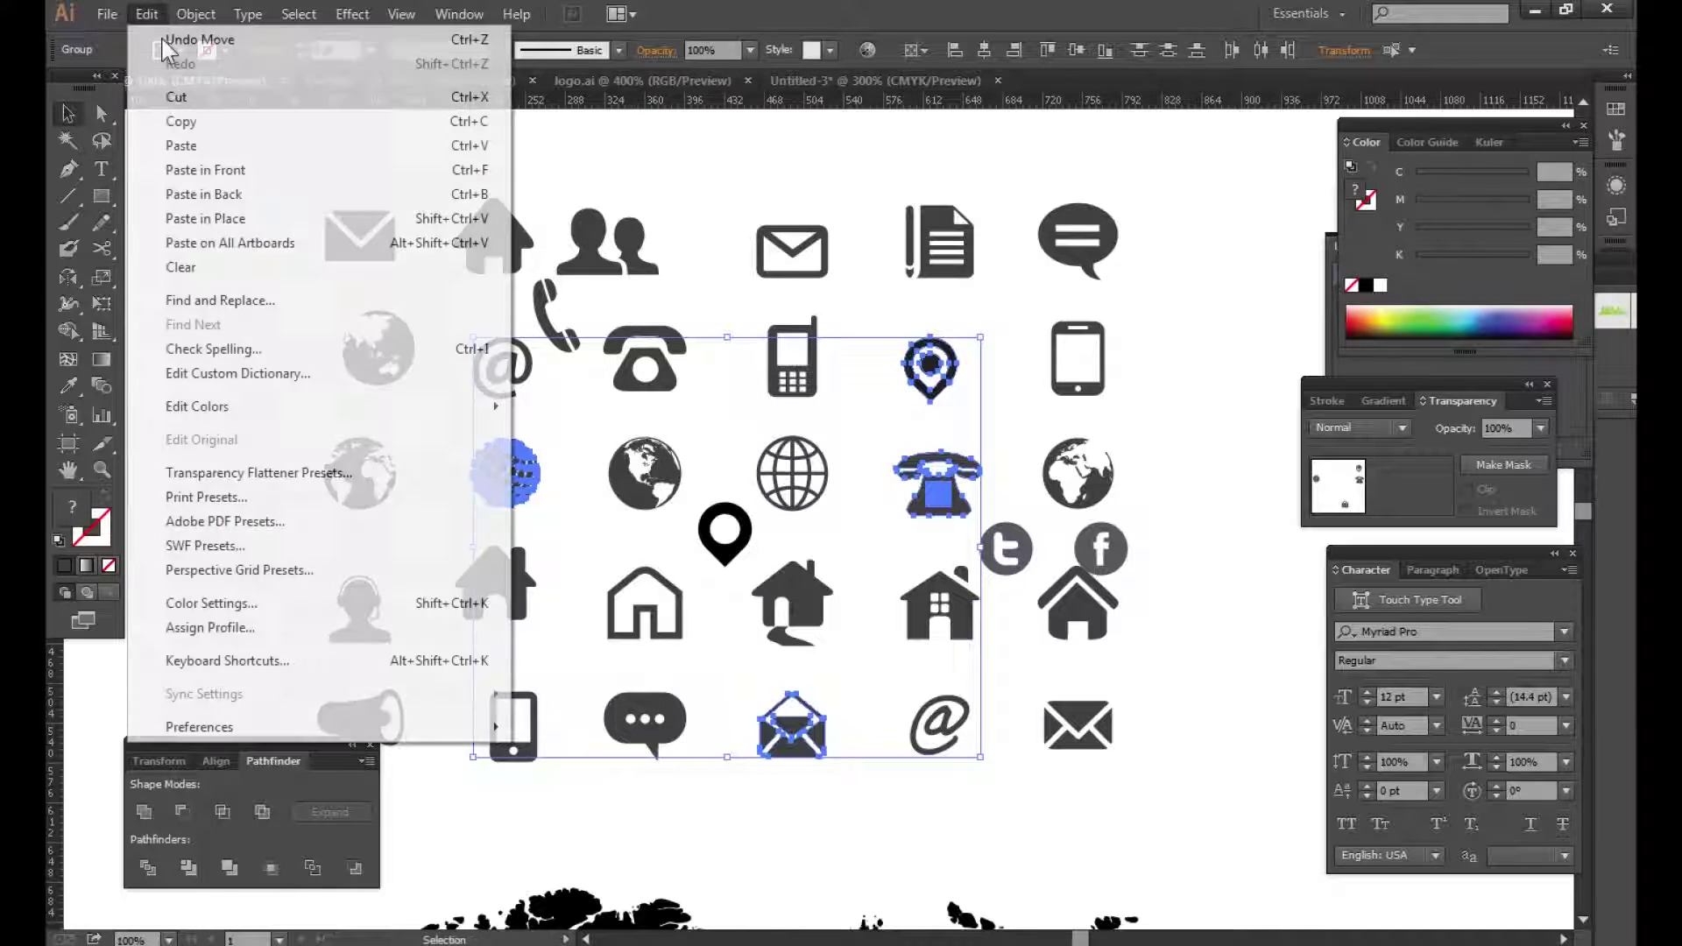
click(179, 121)
click(876, 79)
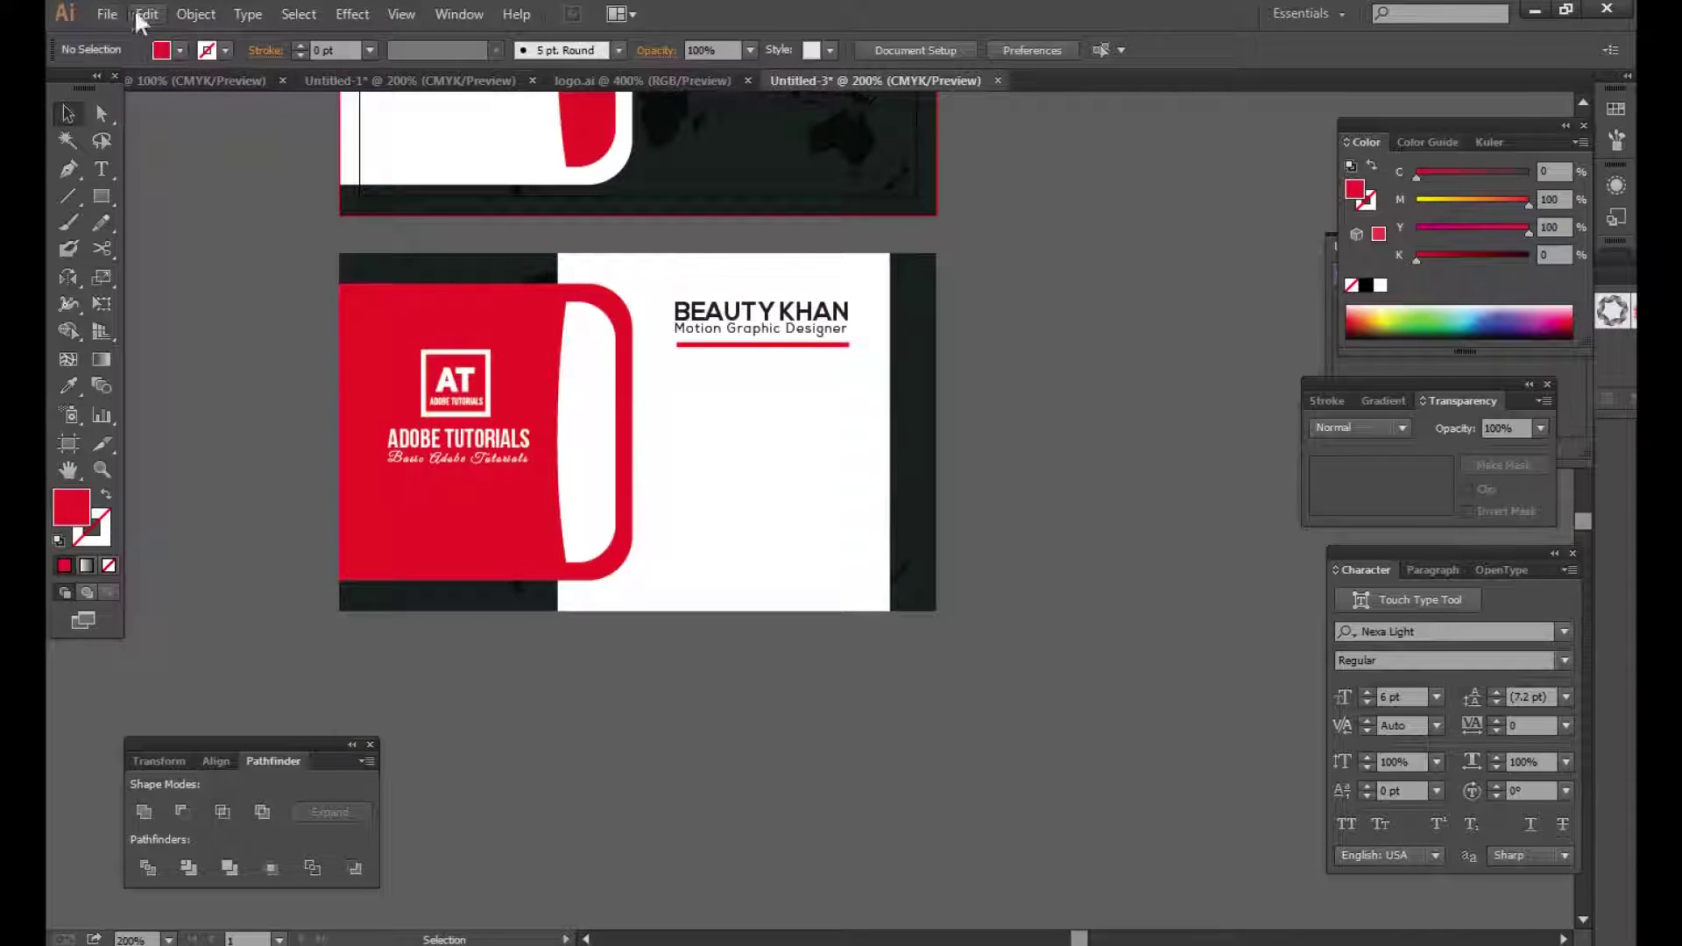
click(145, 14)
click(210, 147)
- Scale the pasted icon group down and move it just below the back card
key(ctrl+minus)
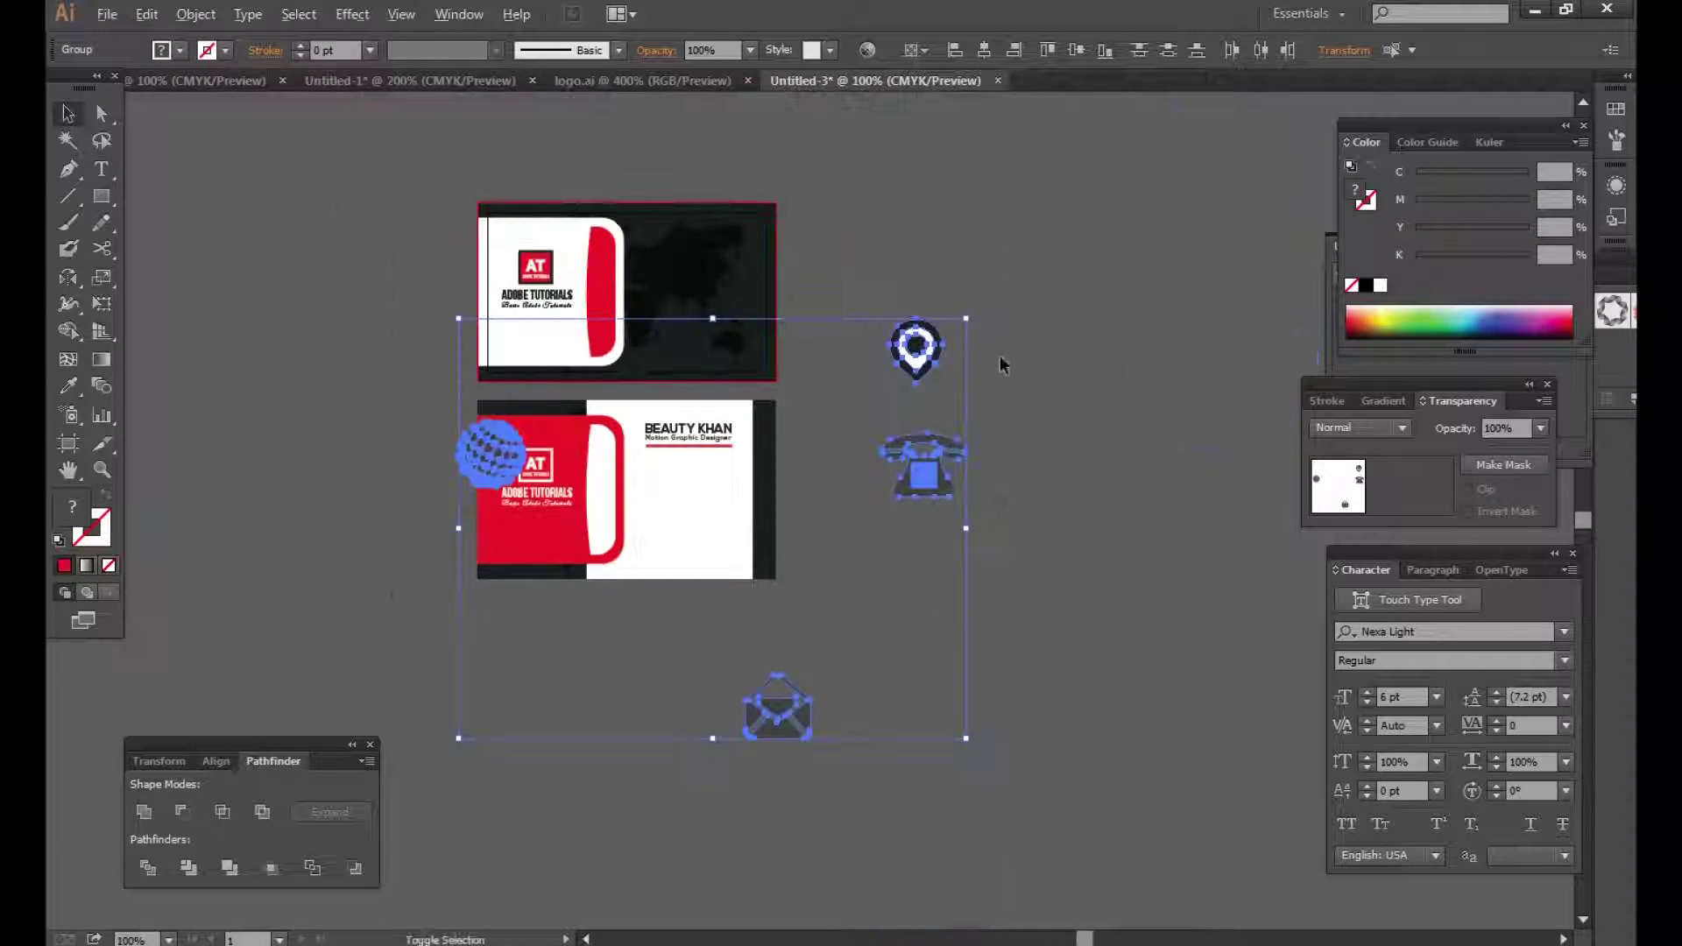
drag(965, 318, 769, 483)
key(ctrl+plus)
key(ctrl+plus)
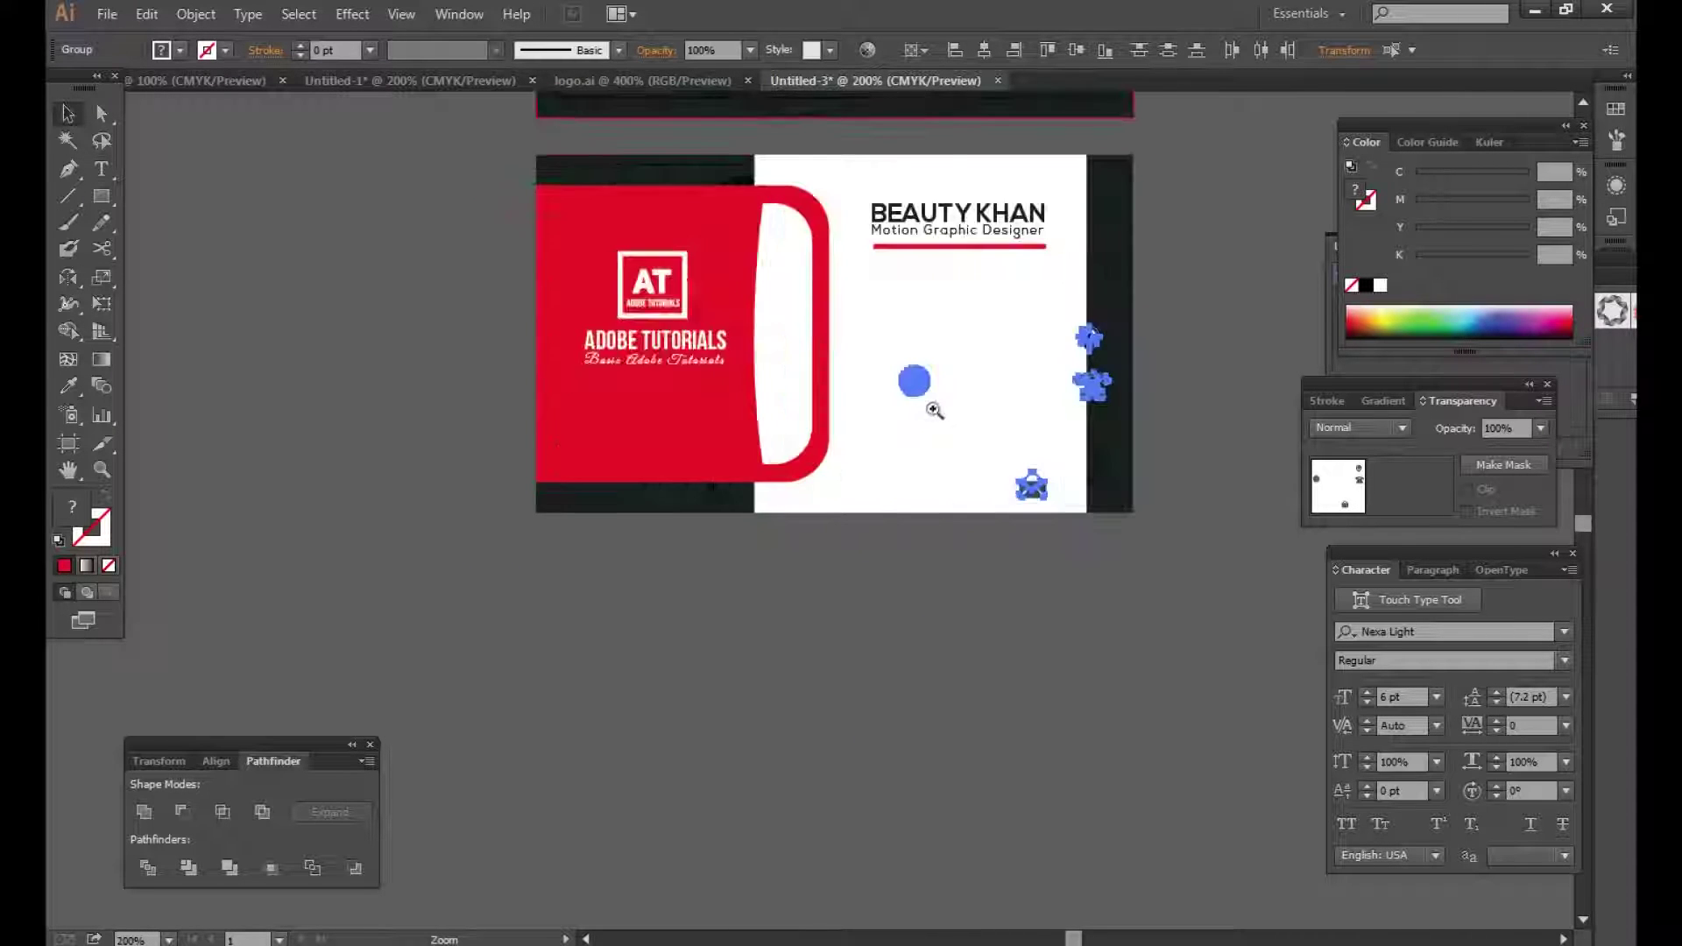
key(ctrl+plus)
drag(1075, 388, 1041, 399)
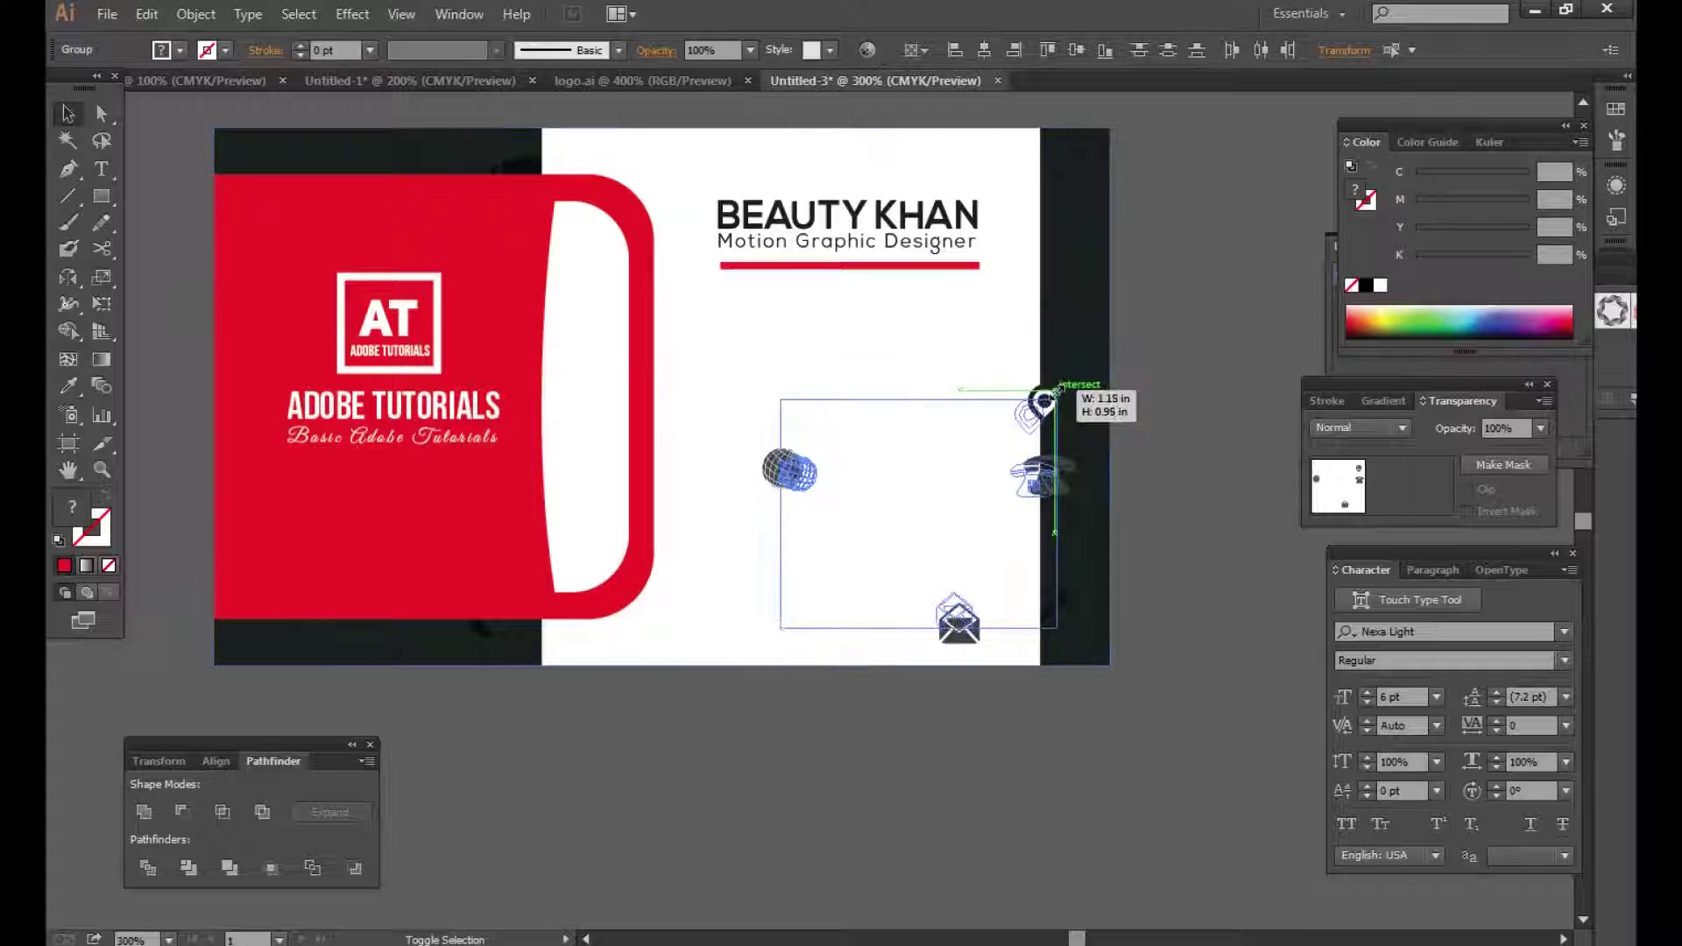
drag(1042, 399, 1033, 401)
click(823, 411)
key(ctrl+plus)
drag(779, 413, 718, 384)
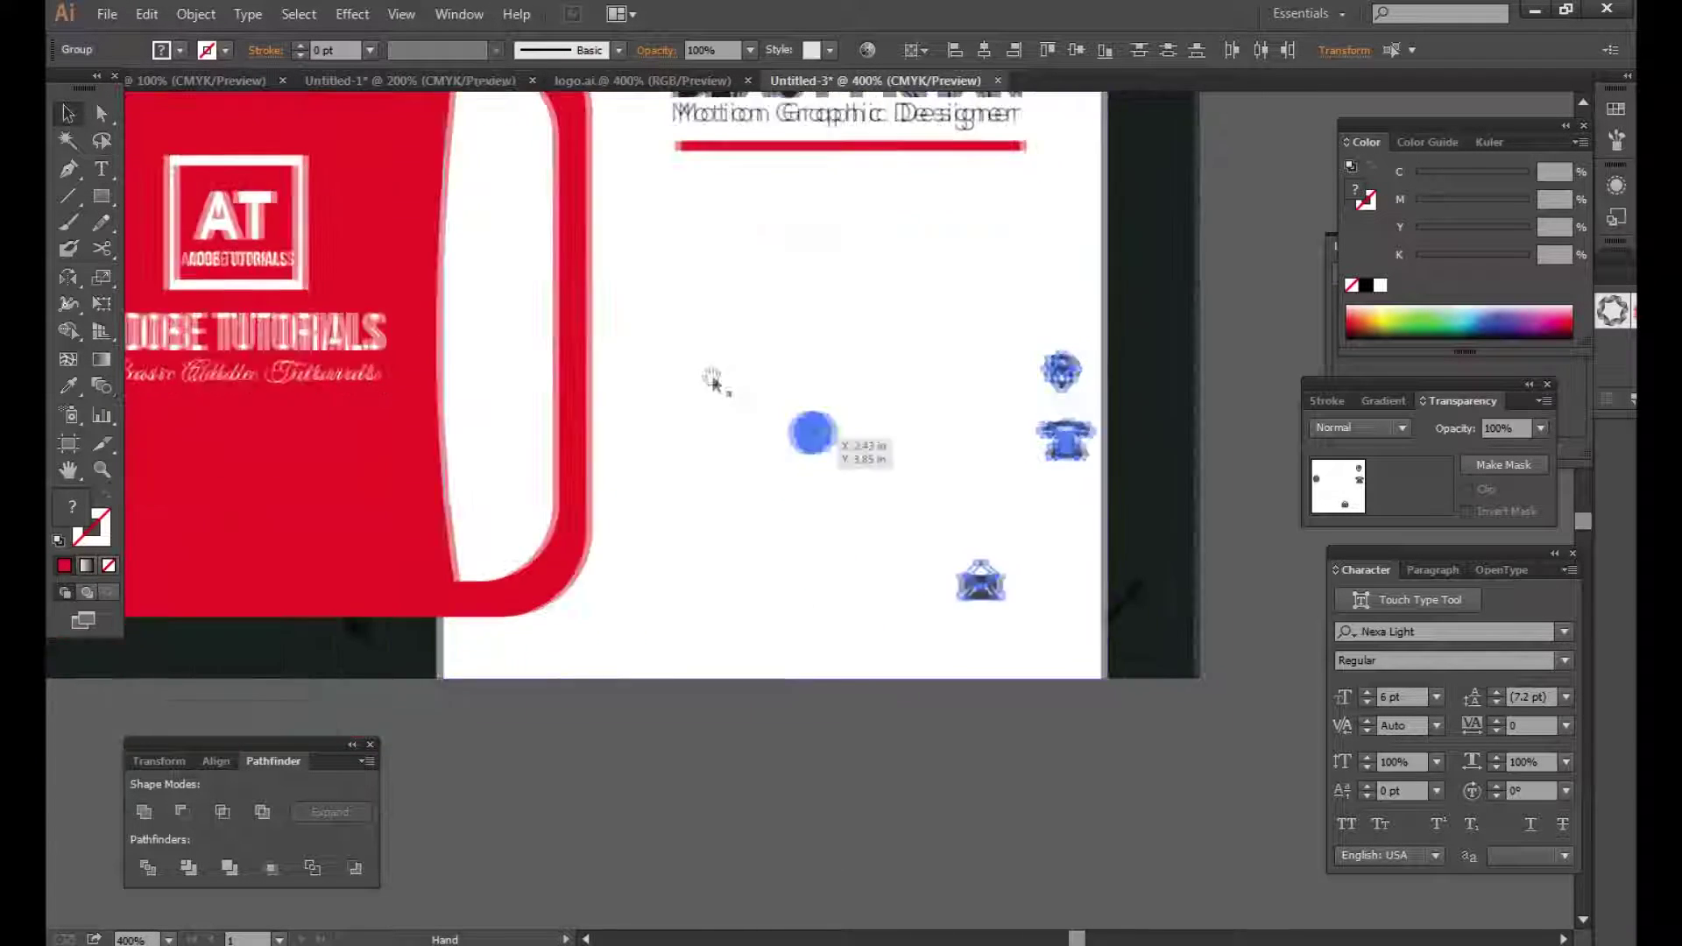
click(1065, 443)
drag(1049, 388, 924, 735)
drag(580, 429, 613, 480)
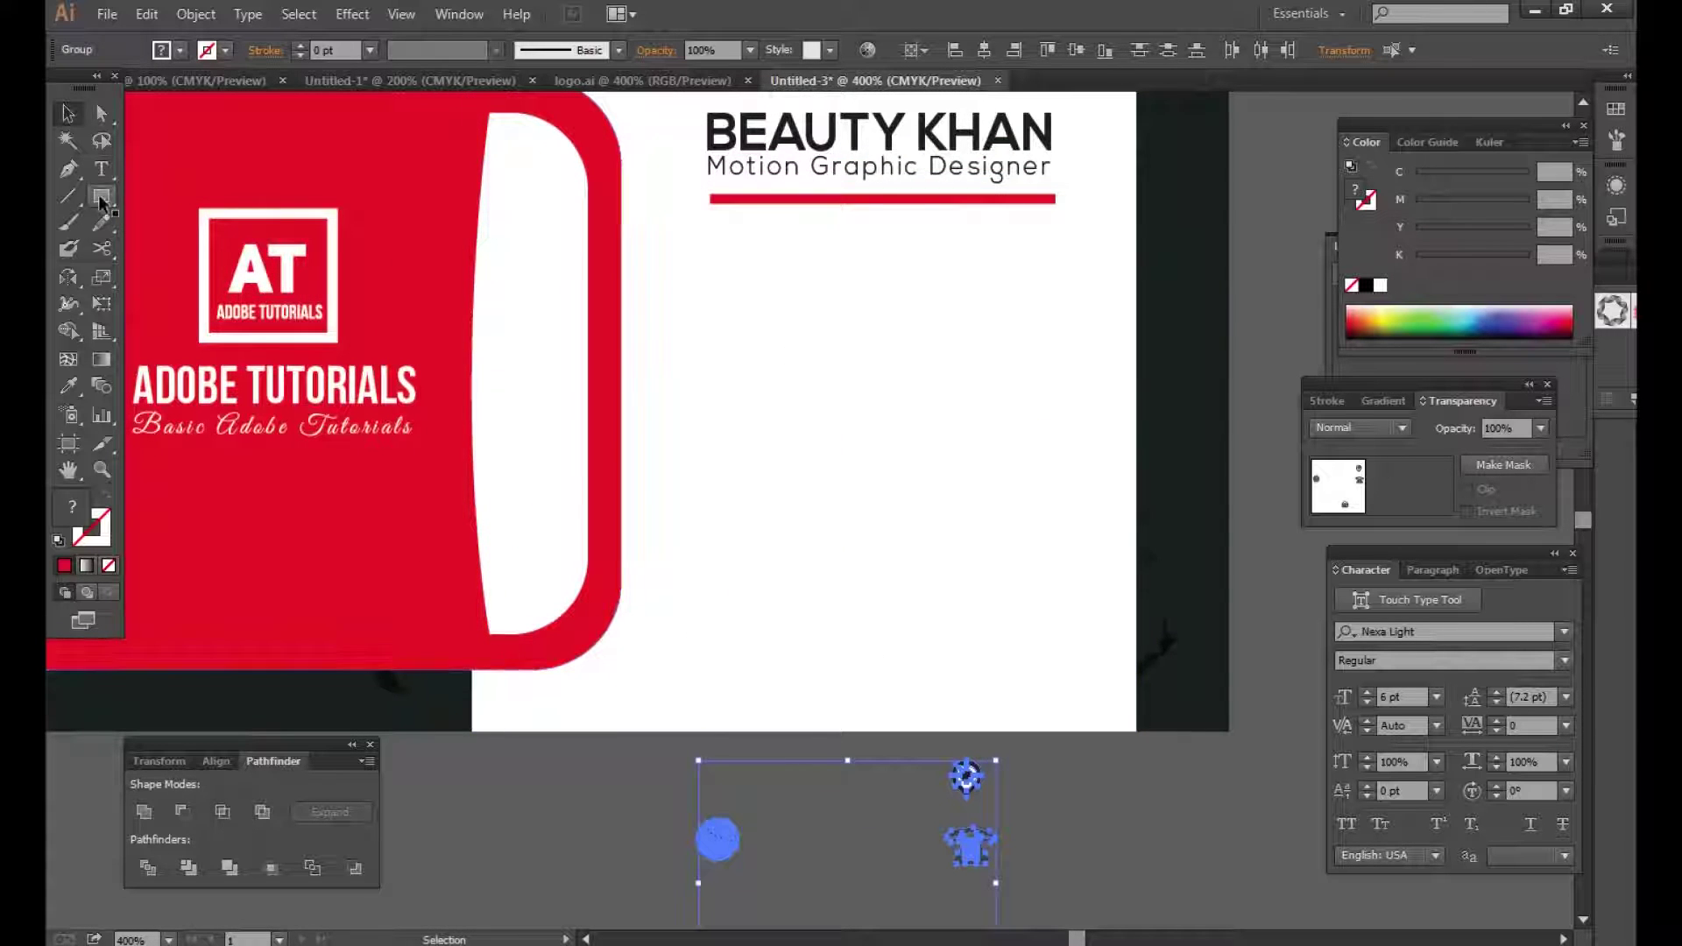
- Draw a small circle in the white strip and repeat it into three stacked circles
drag(102, 196, 194, 252)
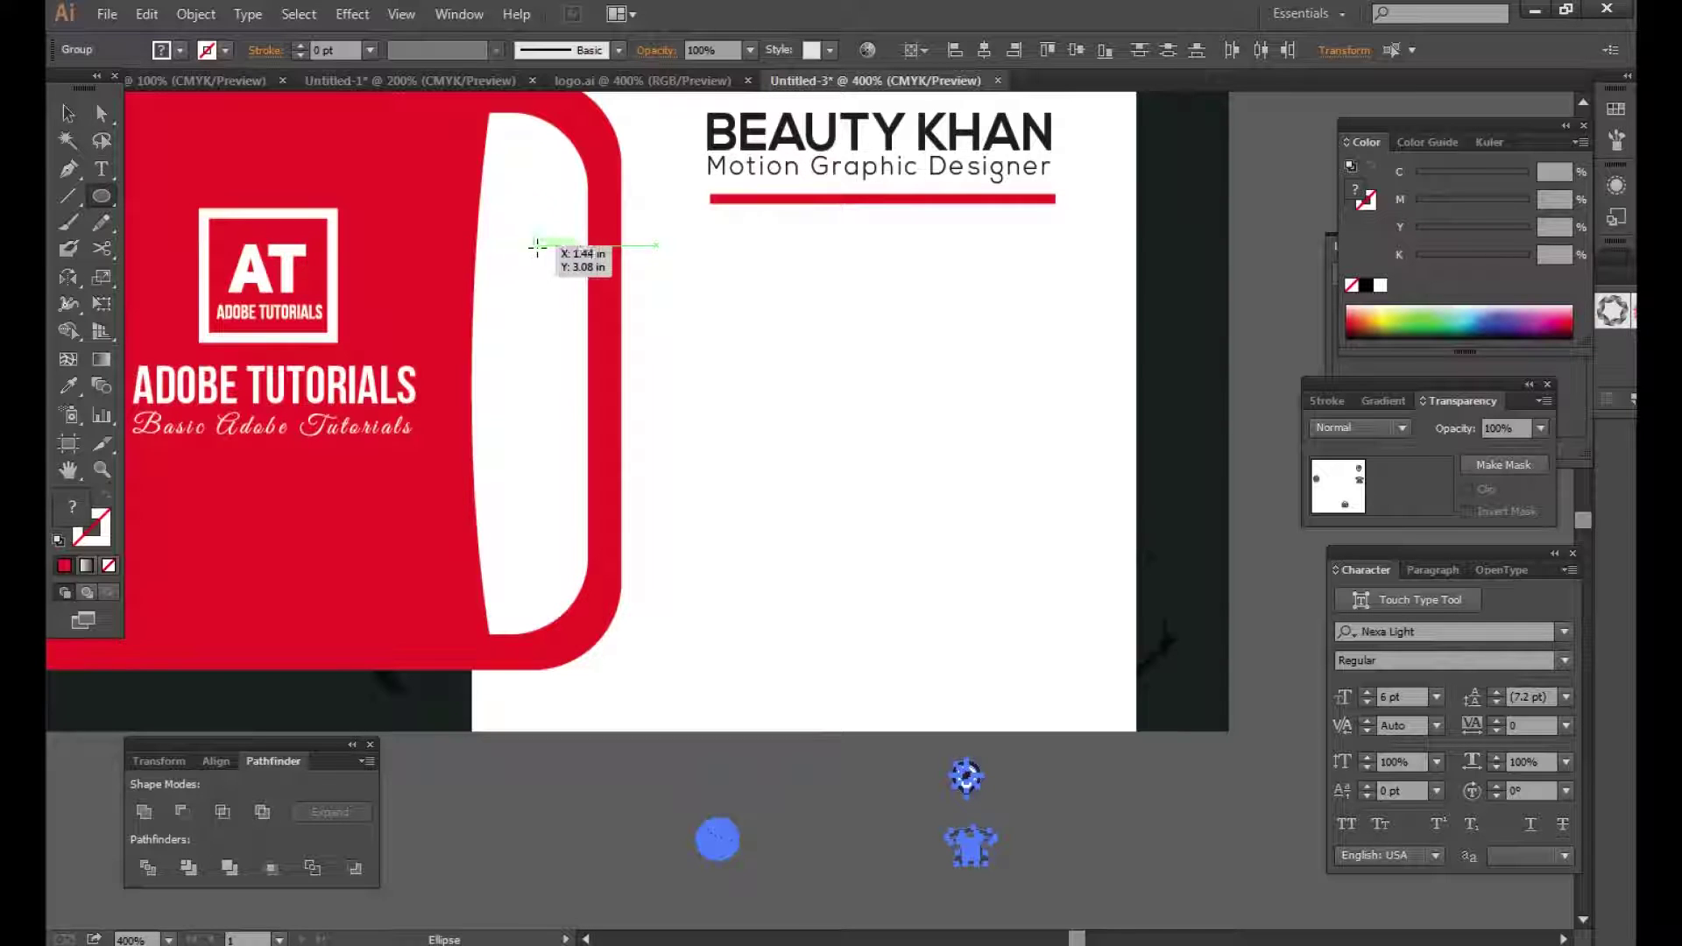
mouse_move(507, 252)
mouse_down()
mouse_move(567, 309)
mouse_move(555, 304)
mouse_move(543, 360)
mouse_up()
key(v)
scroll(531, 263, down, 1)
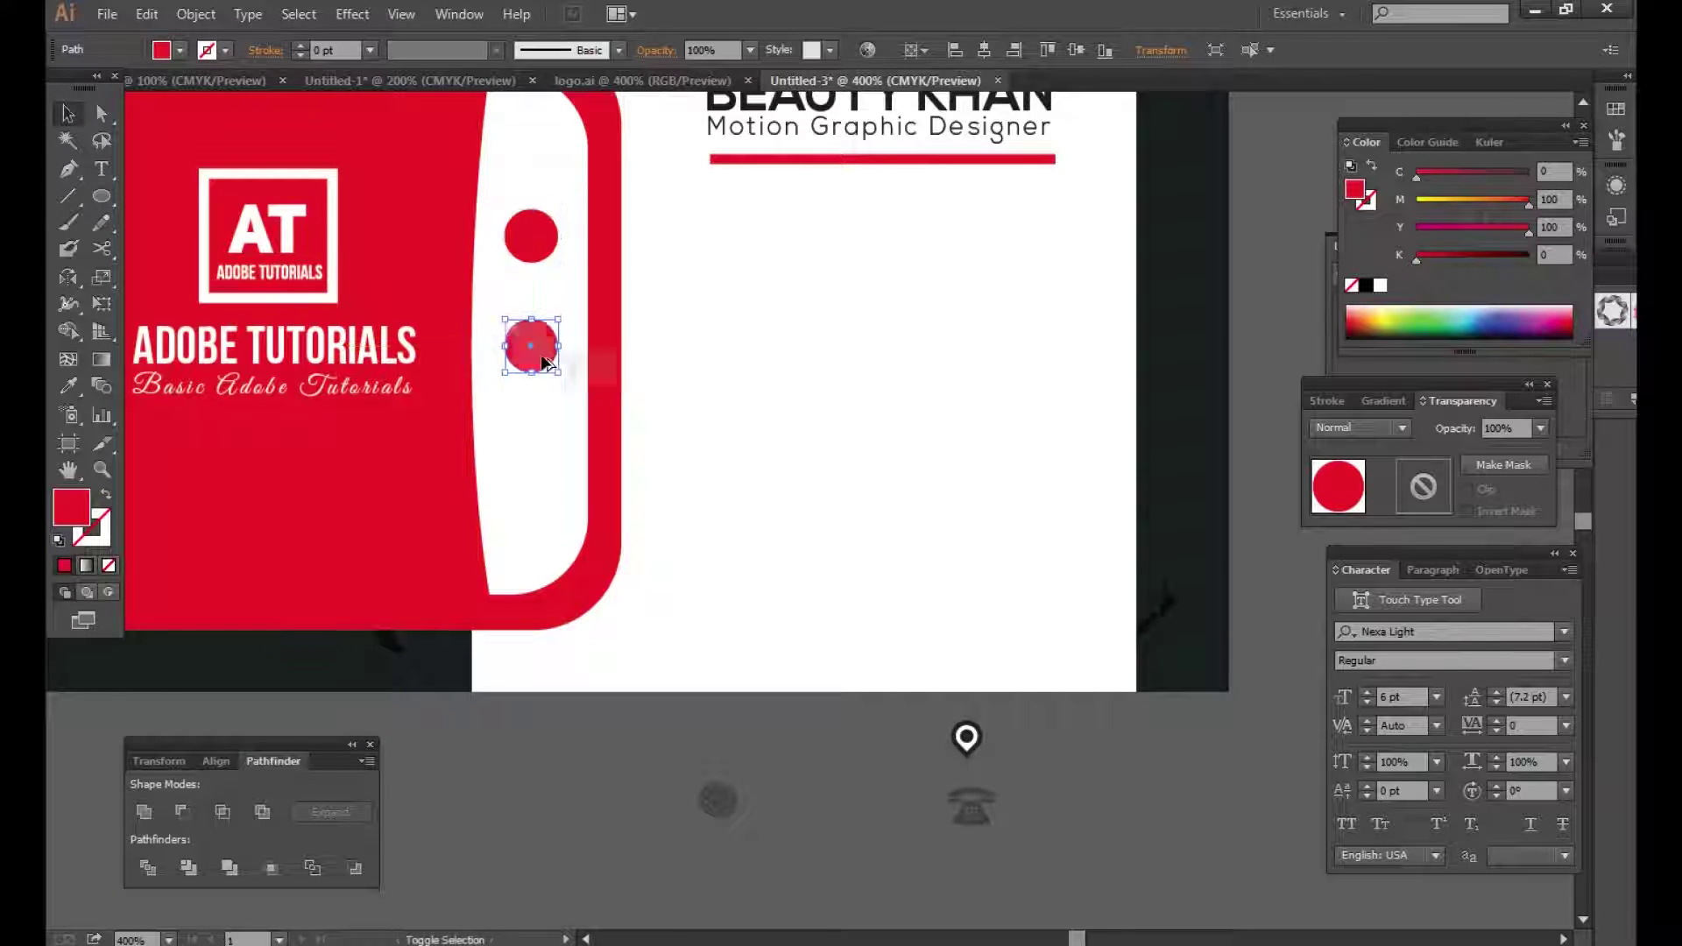
key(ctrl+d)
- Enlarge the three circles slightly, nudge them down, and drag the telephone icon onto the top one
shift+click(531, 346)
shift+click(531, 236)
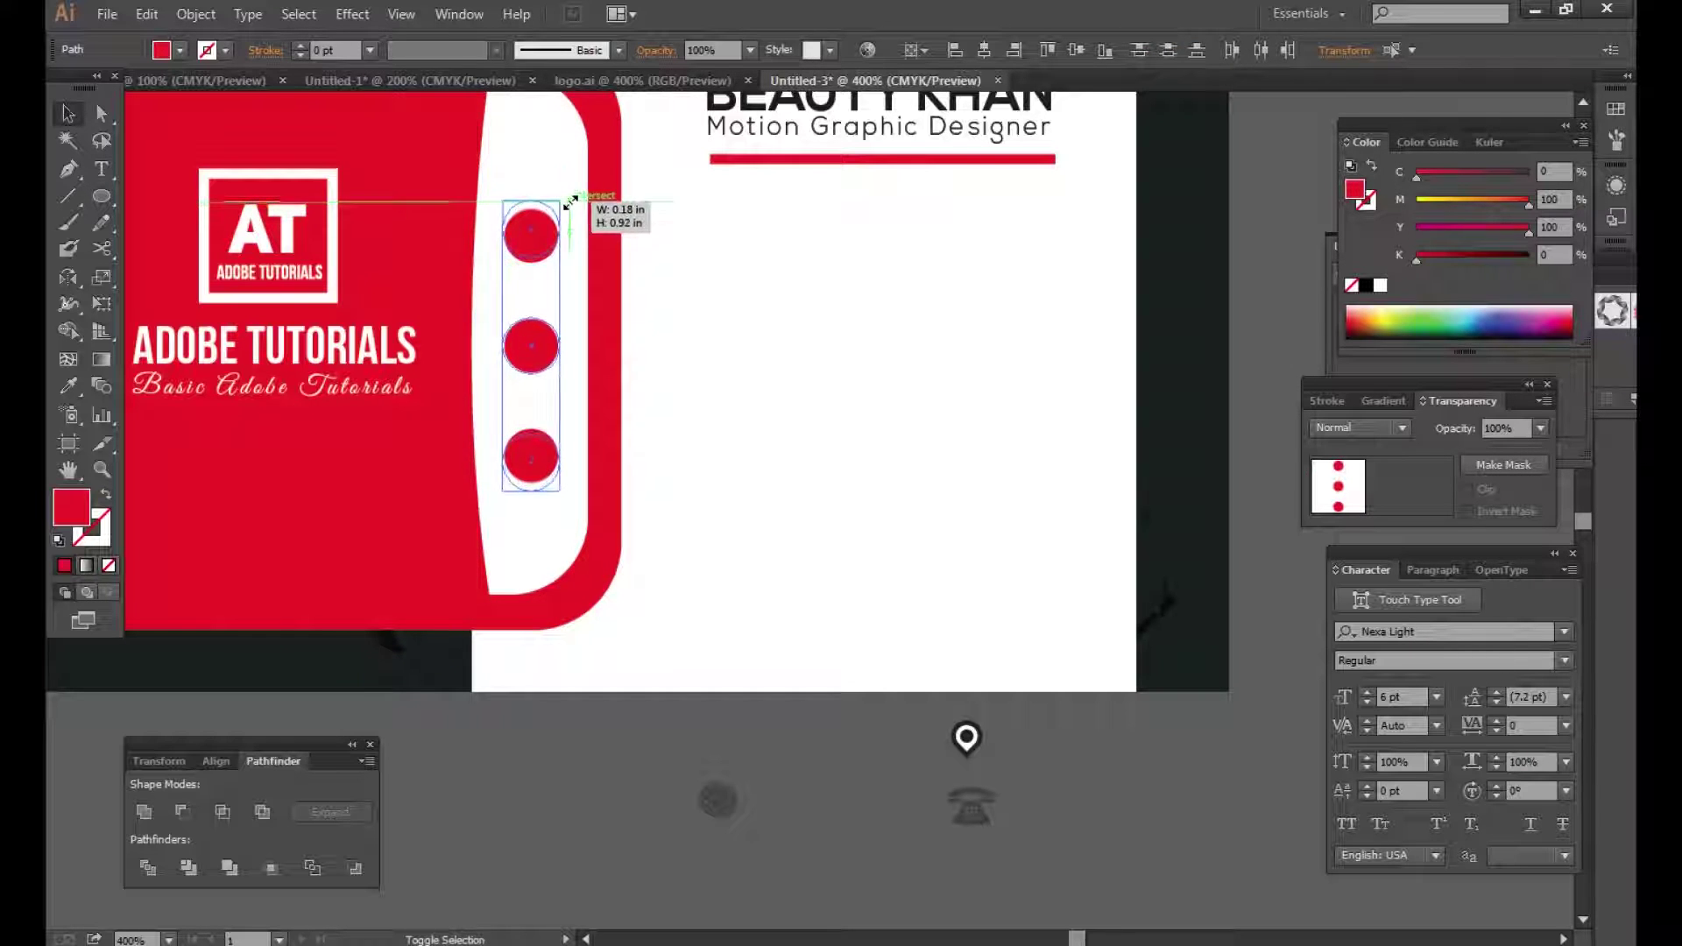
drag(563, 205, 561, 199)
key(Down)
key(Down)
key(Down)
key(Down)
key(Down)
key(Down)
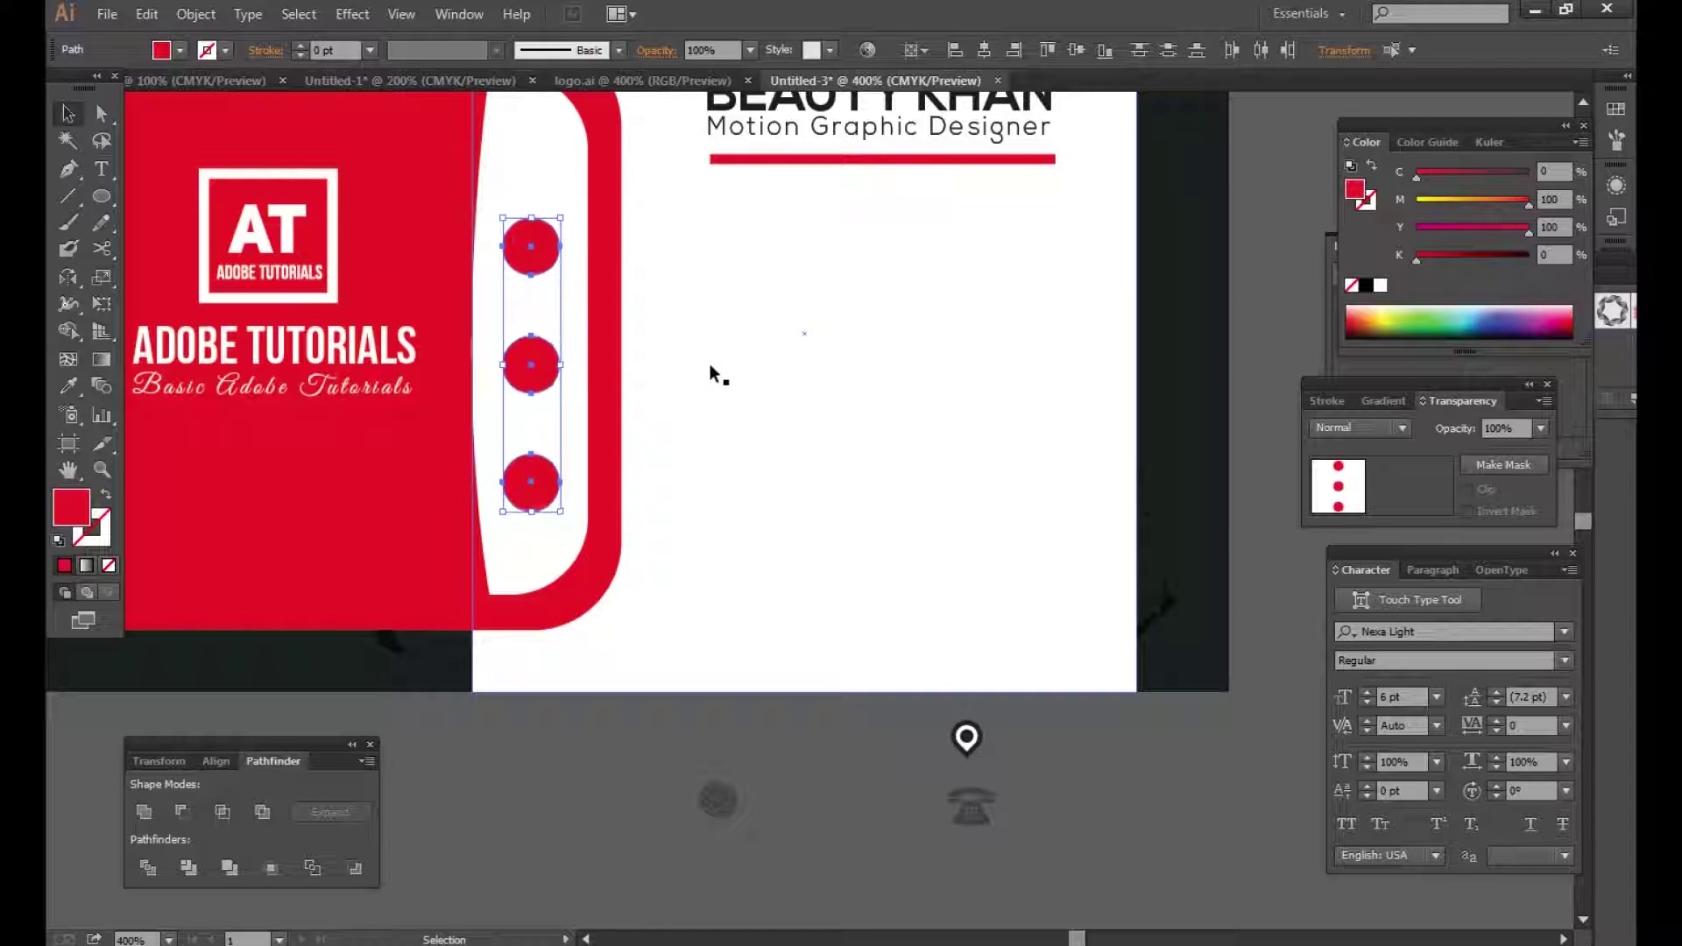
key(Down)
key(Down)
key(space)
drag(788, 352, 780, 391)
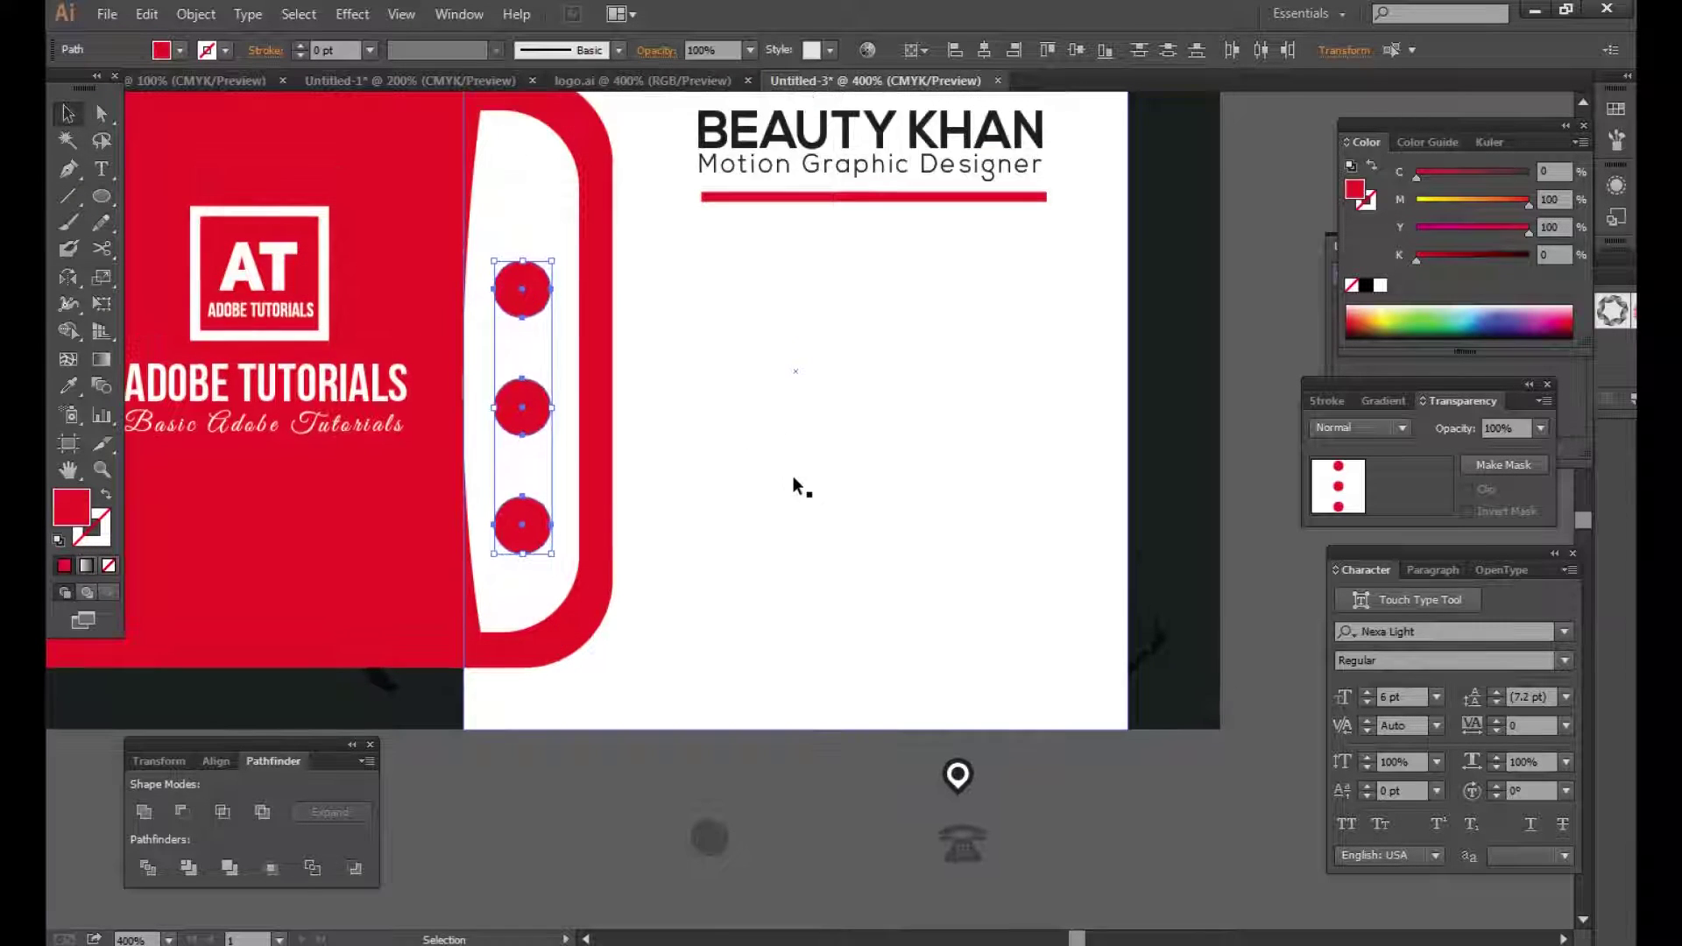
drag(890, 763, 919, 703)
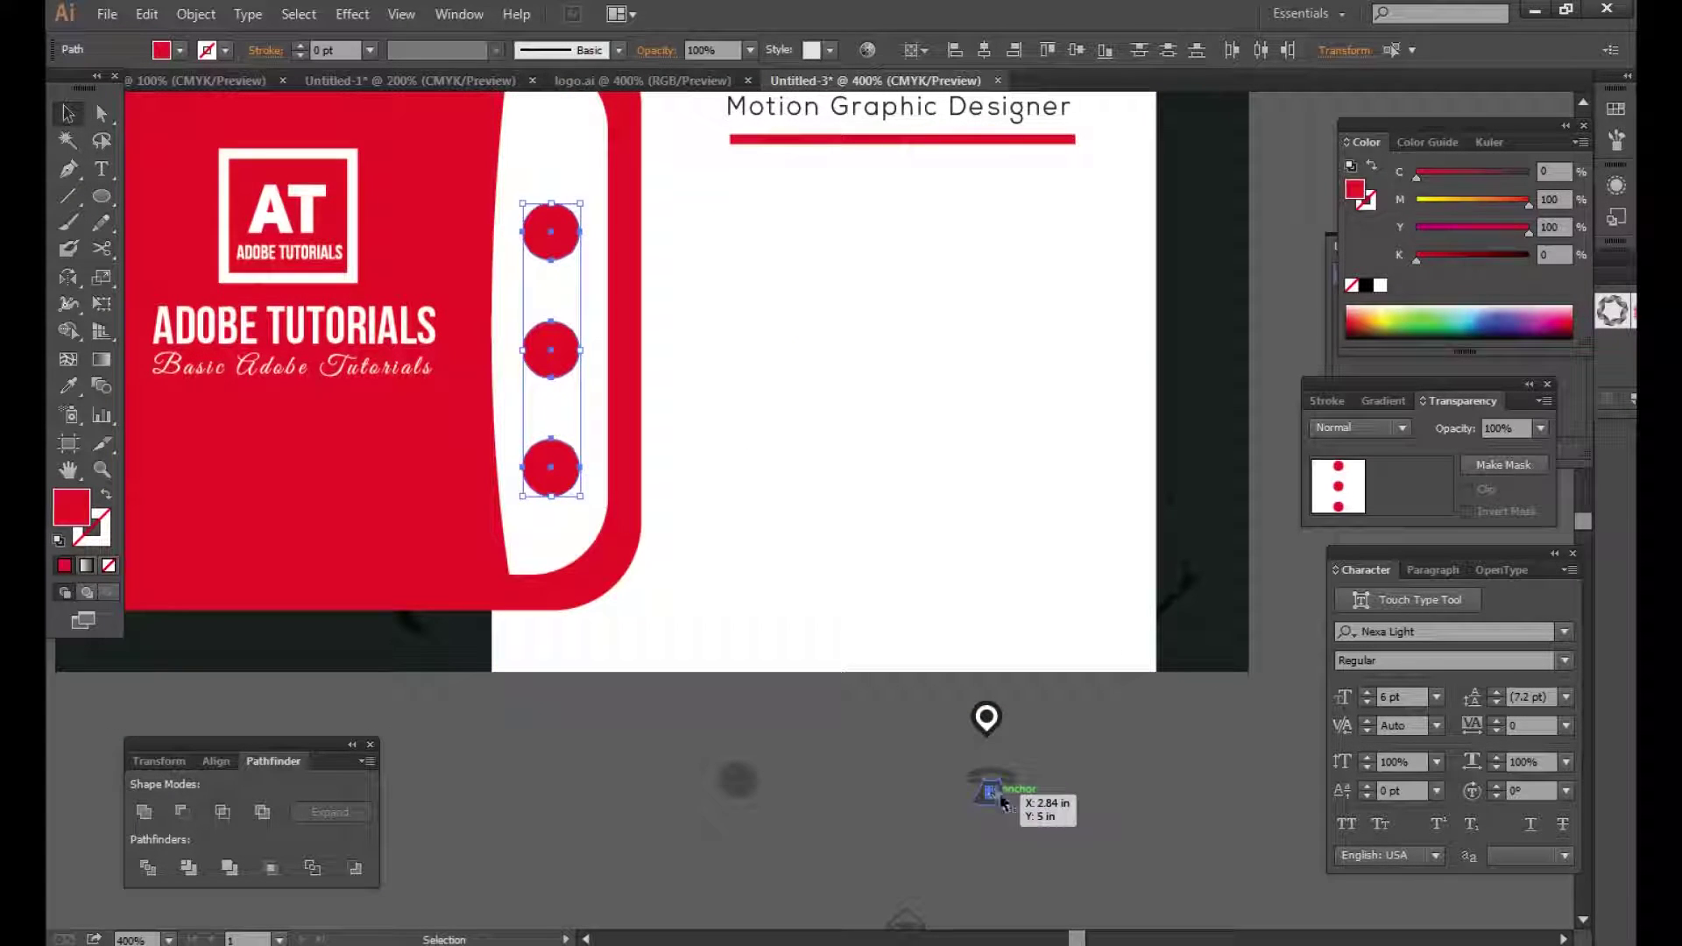
drag(1001, 799, 559, 237)
- Move the parked icons up to the card and set the telephone icon on the top red circle
key(ctrl+z)
scroll(663, 616, down, 3)
key(ctrl+a)
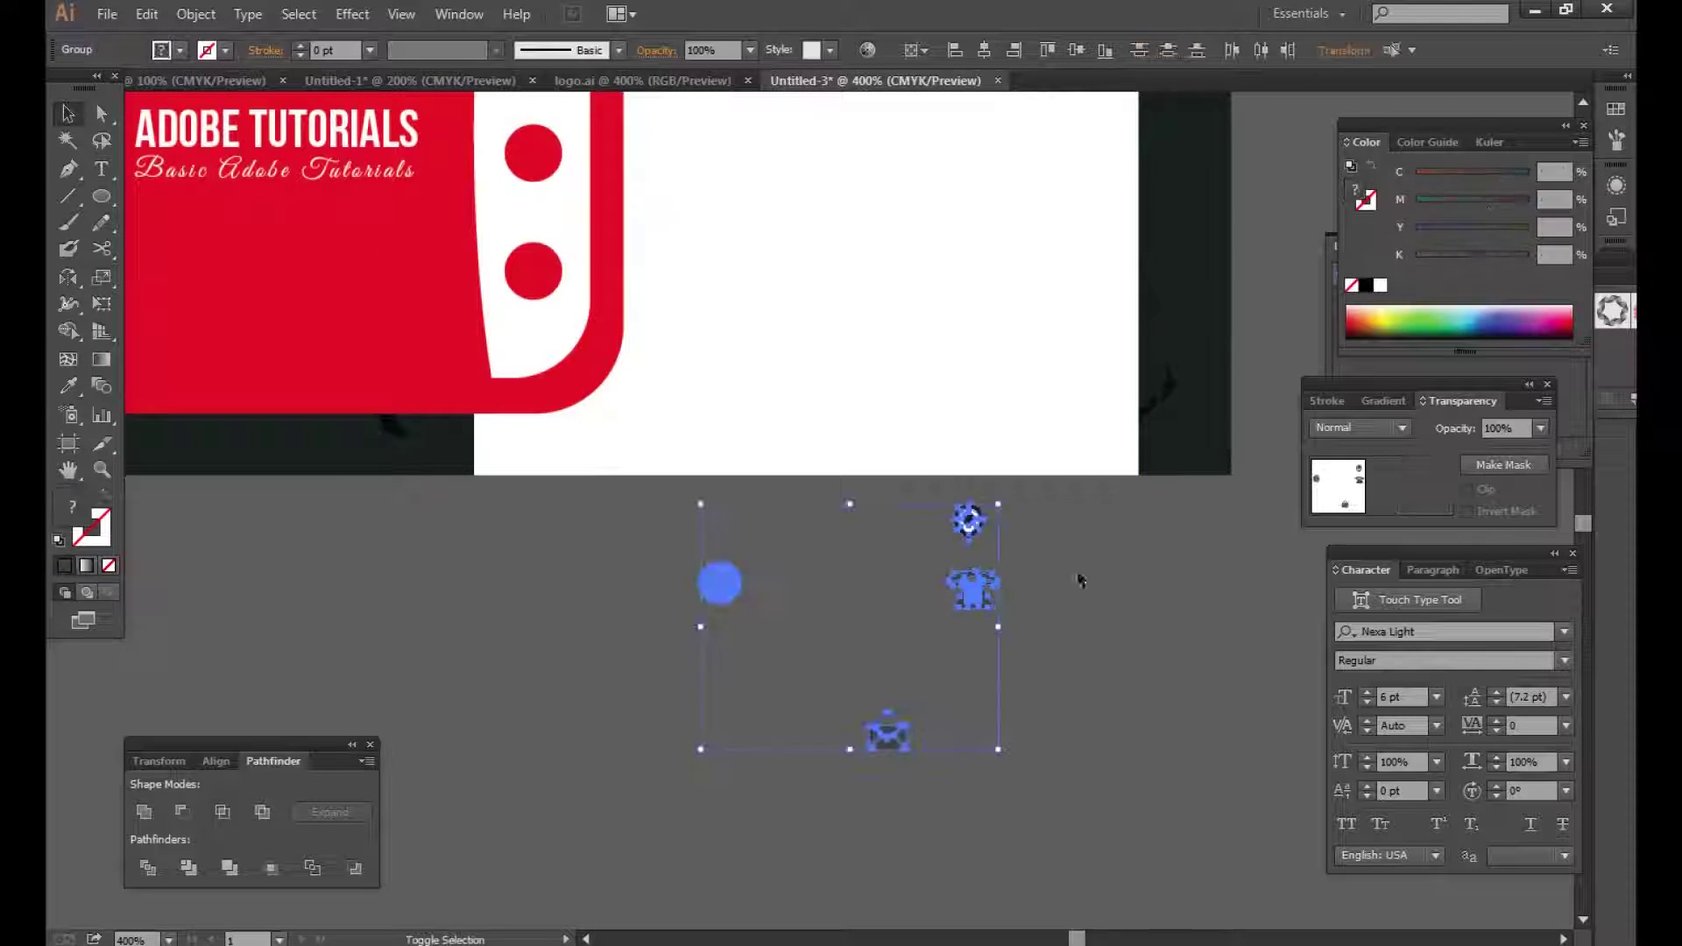
mouse_move(968, 519)
mouse_down()
mouse_move(984, 642)
mouse_move(595, 589)
mouse_move(616, 162)
mouse_up()
click(854, 701)
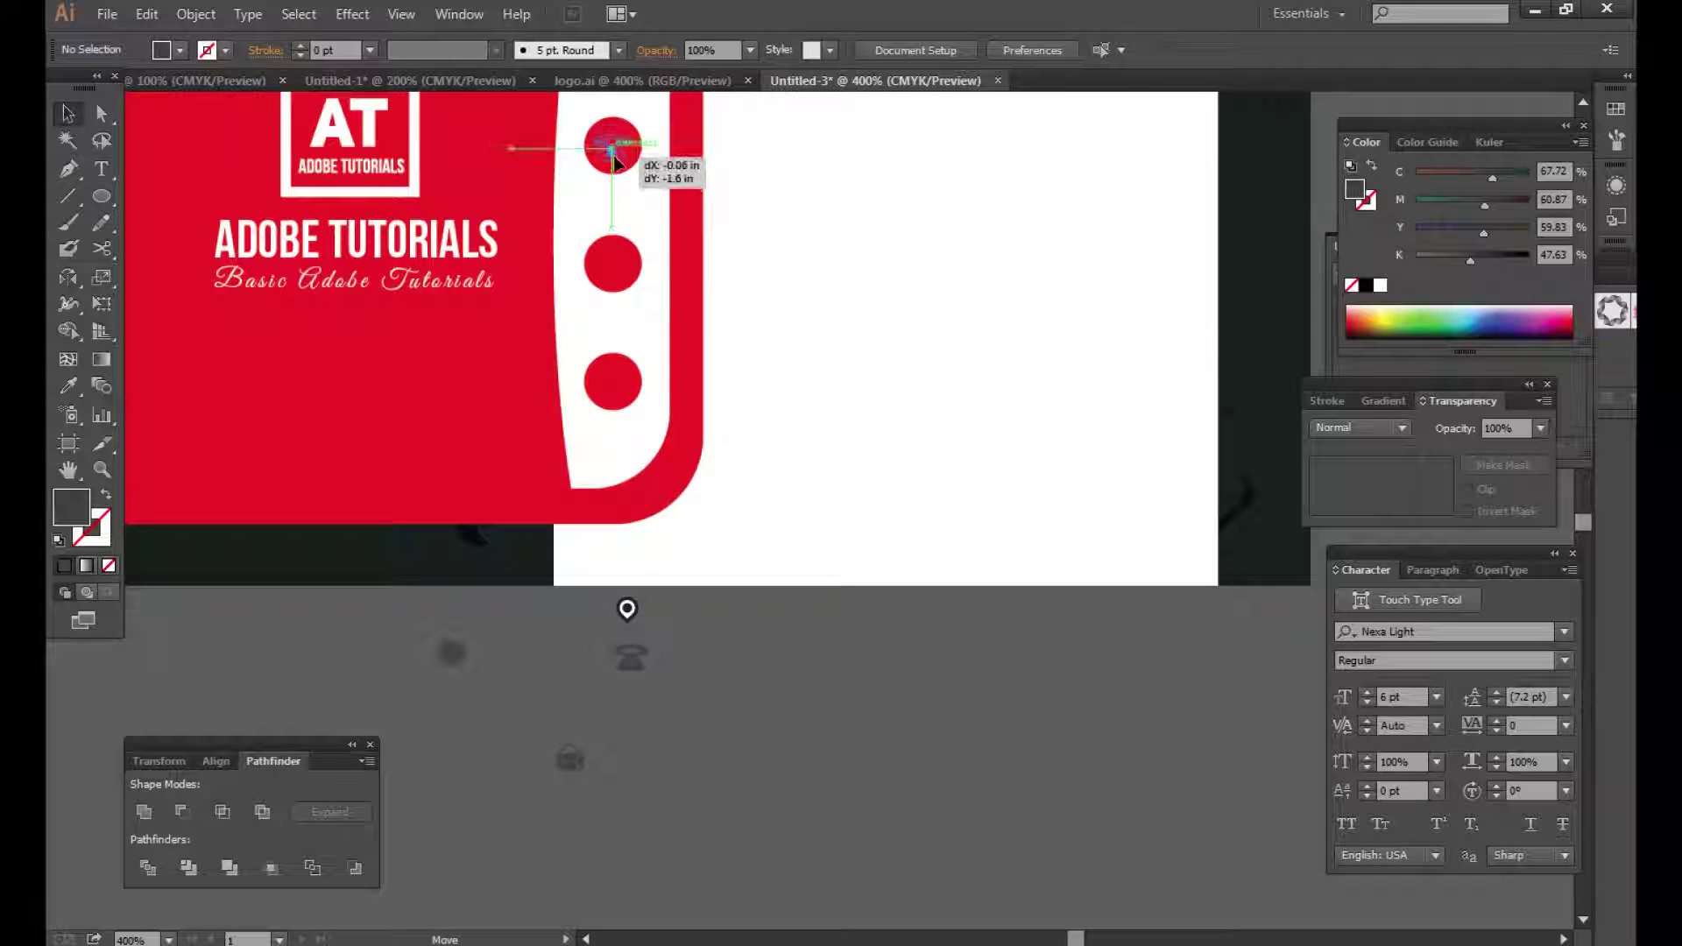
drag(616, 162, 637, 170)
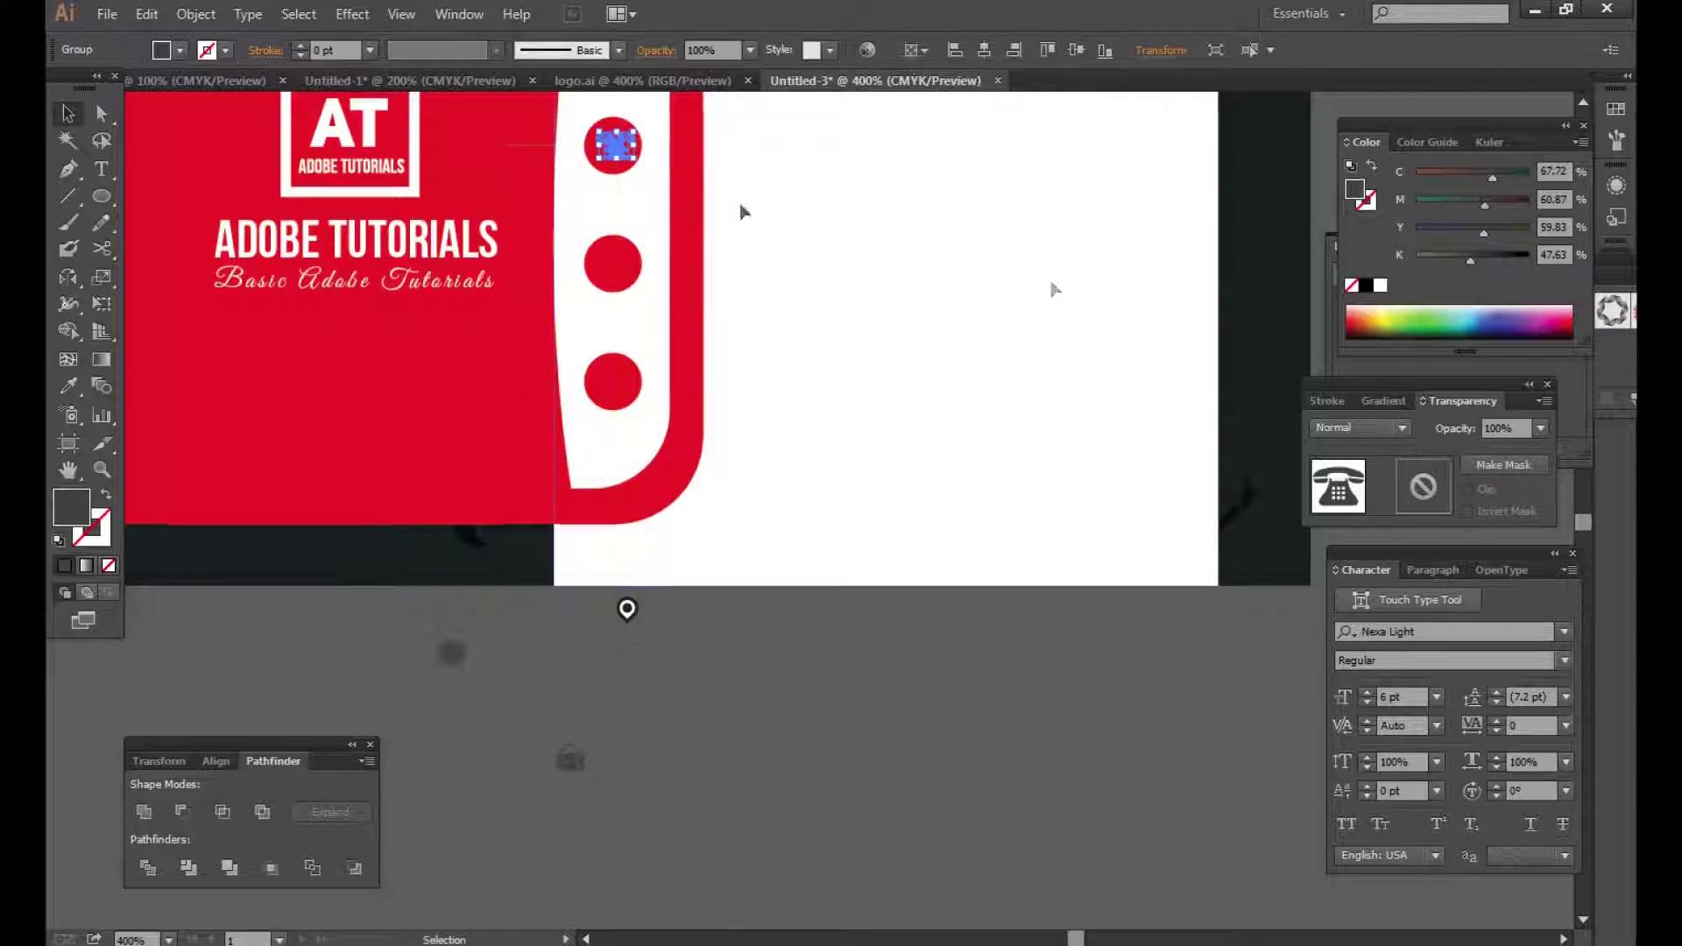
- Bring the phone icon in front of its circle and fill it white
click(861, 699)
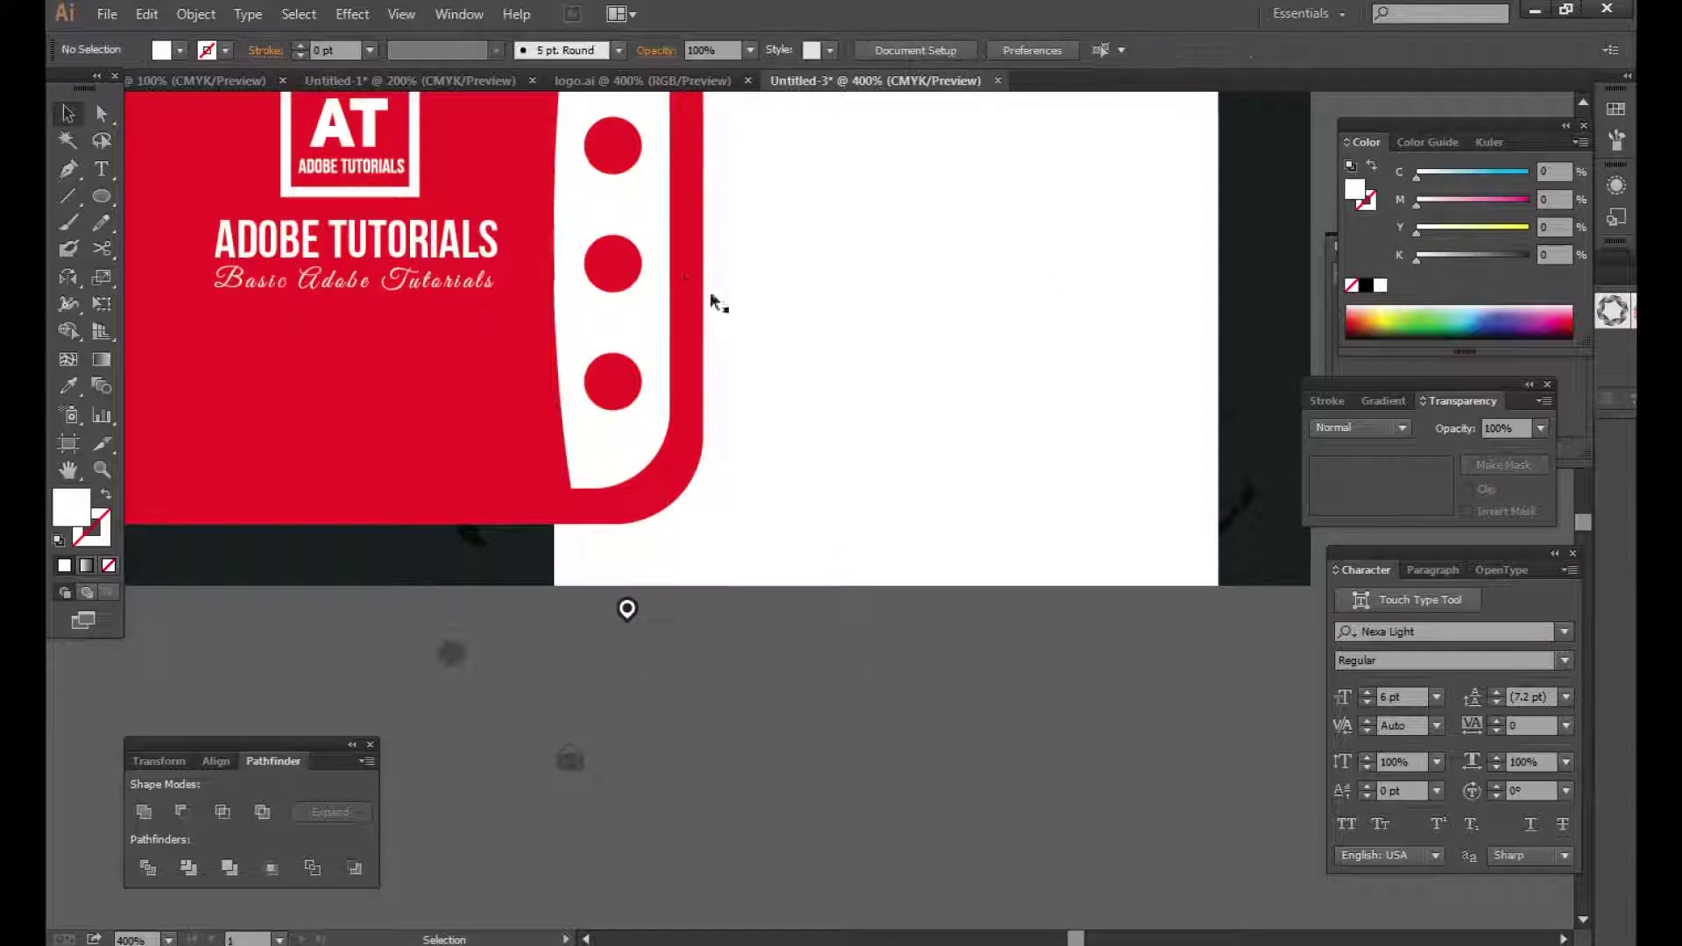
click(628, 166)
right_click(627, 167)
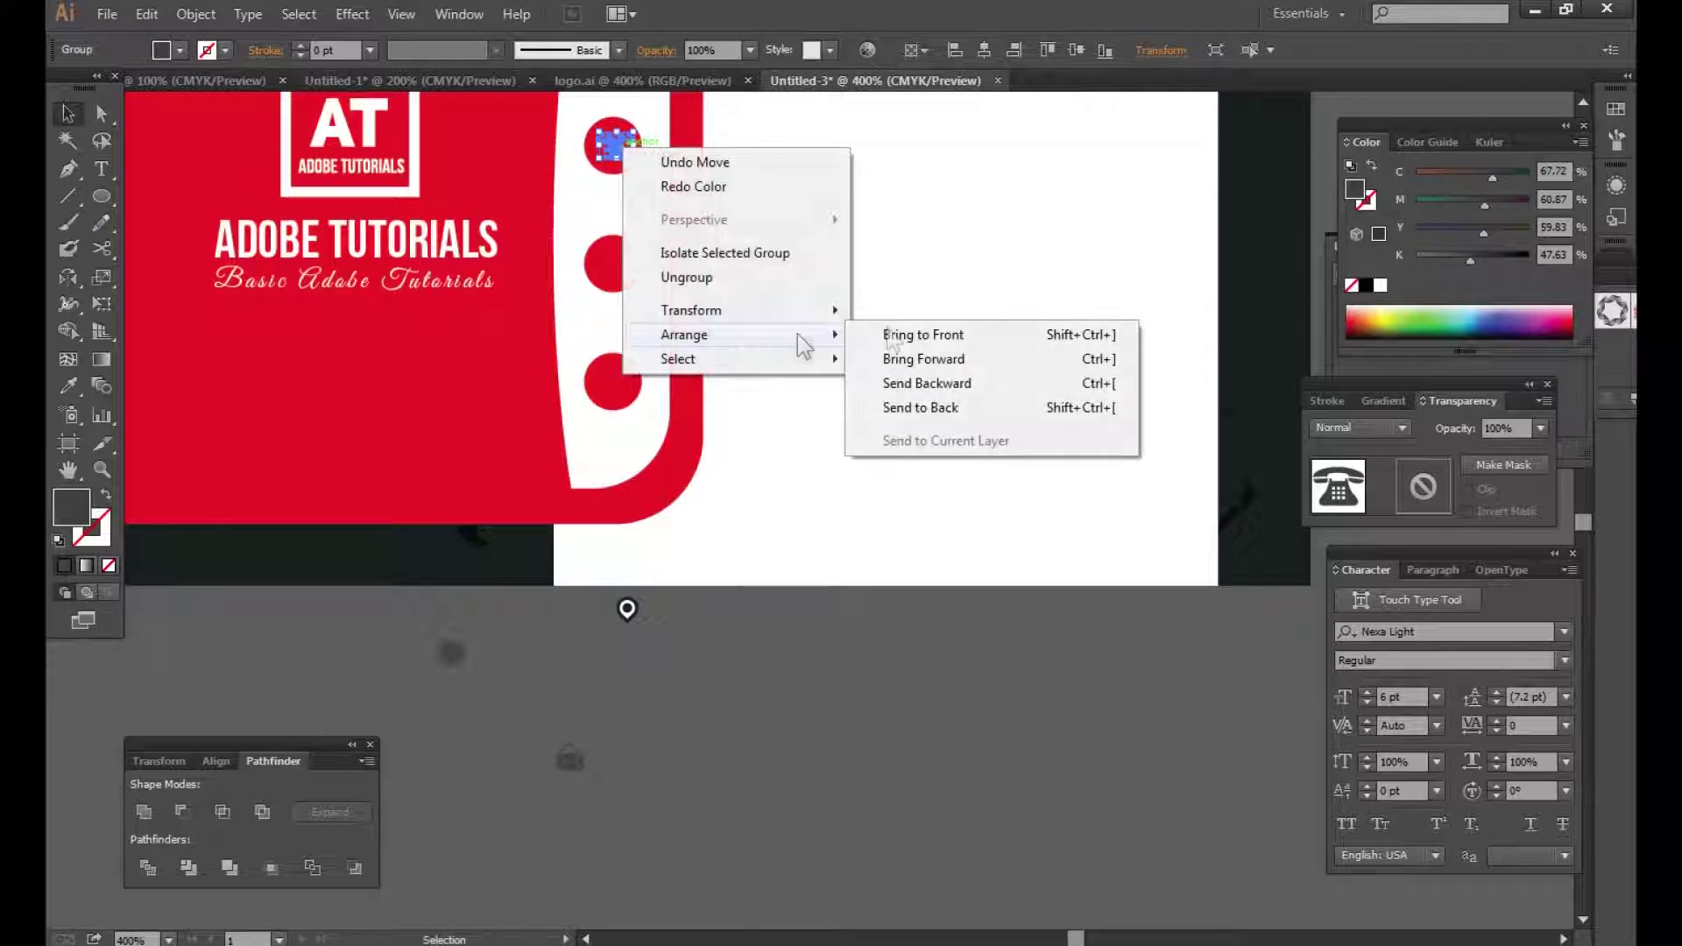
click(902, 330)
click(1380, 285)
click(694, 744)
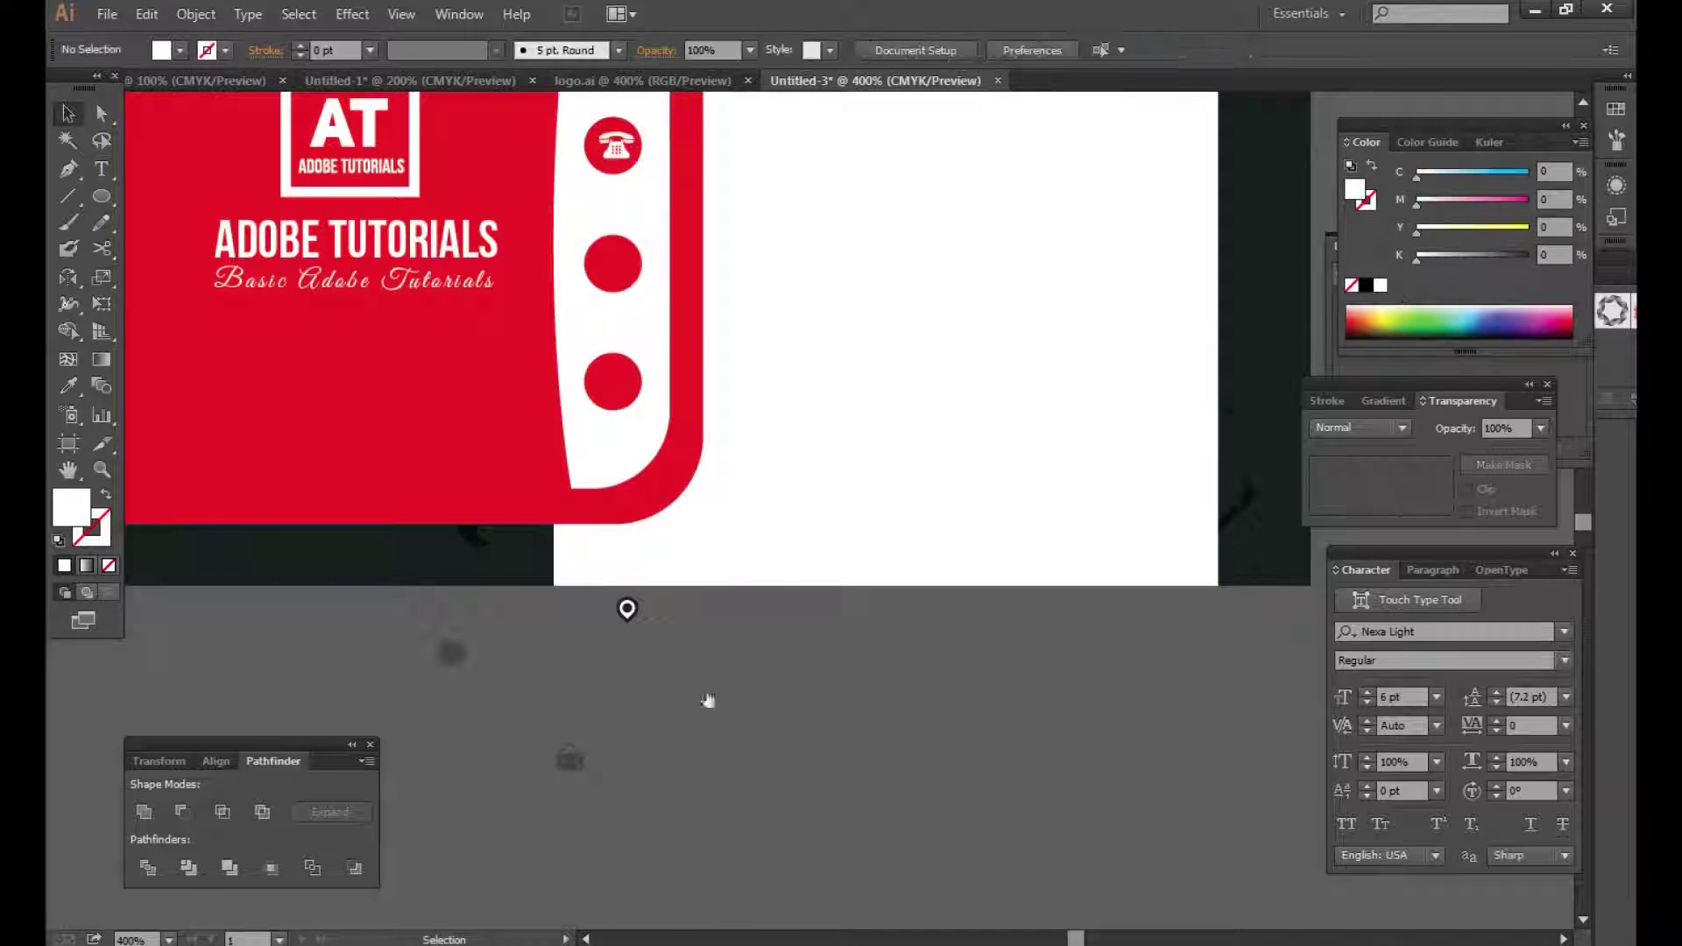
drag(695, 744, 746, 809)
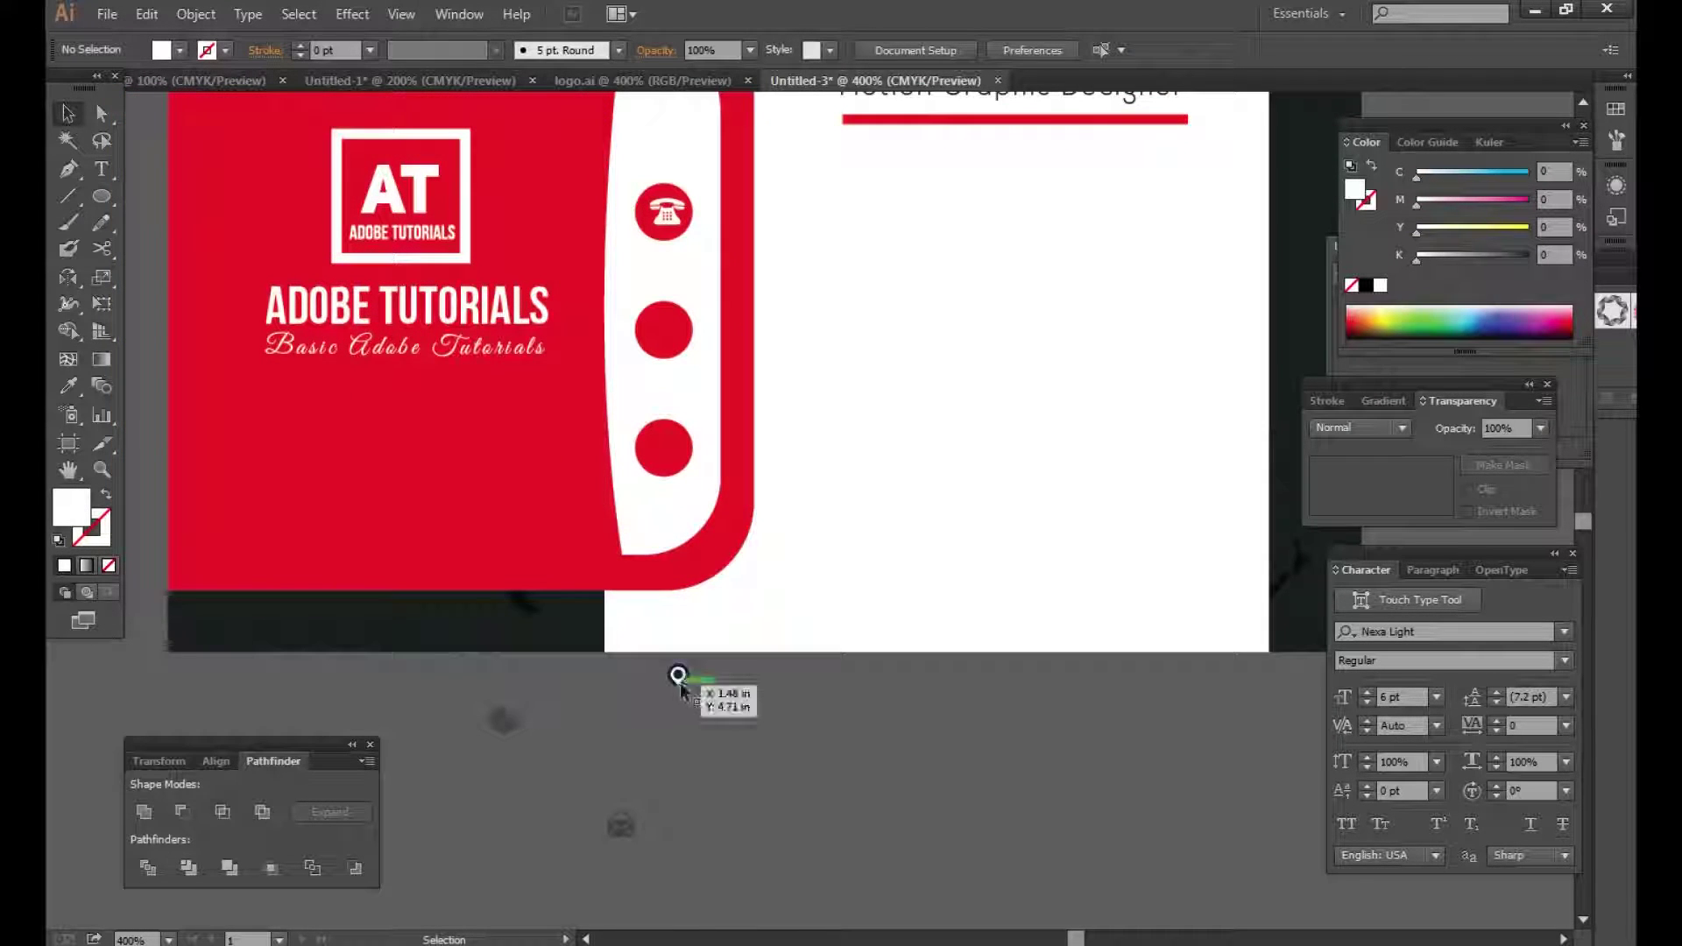
- Place white envelope and pin icons in front of the middle and bottom red circles
drag(679, 688, 659, 336)
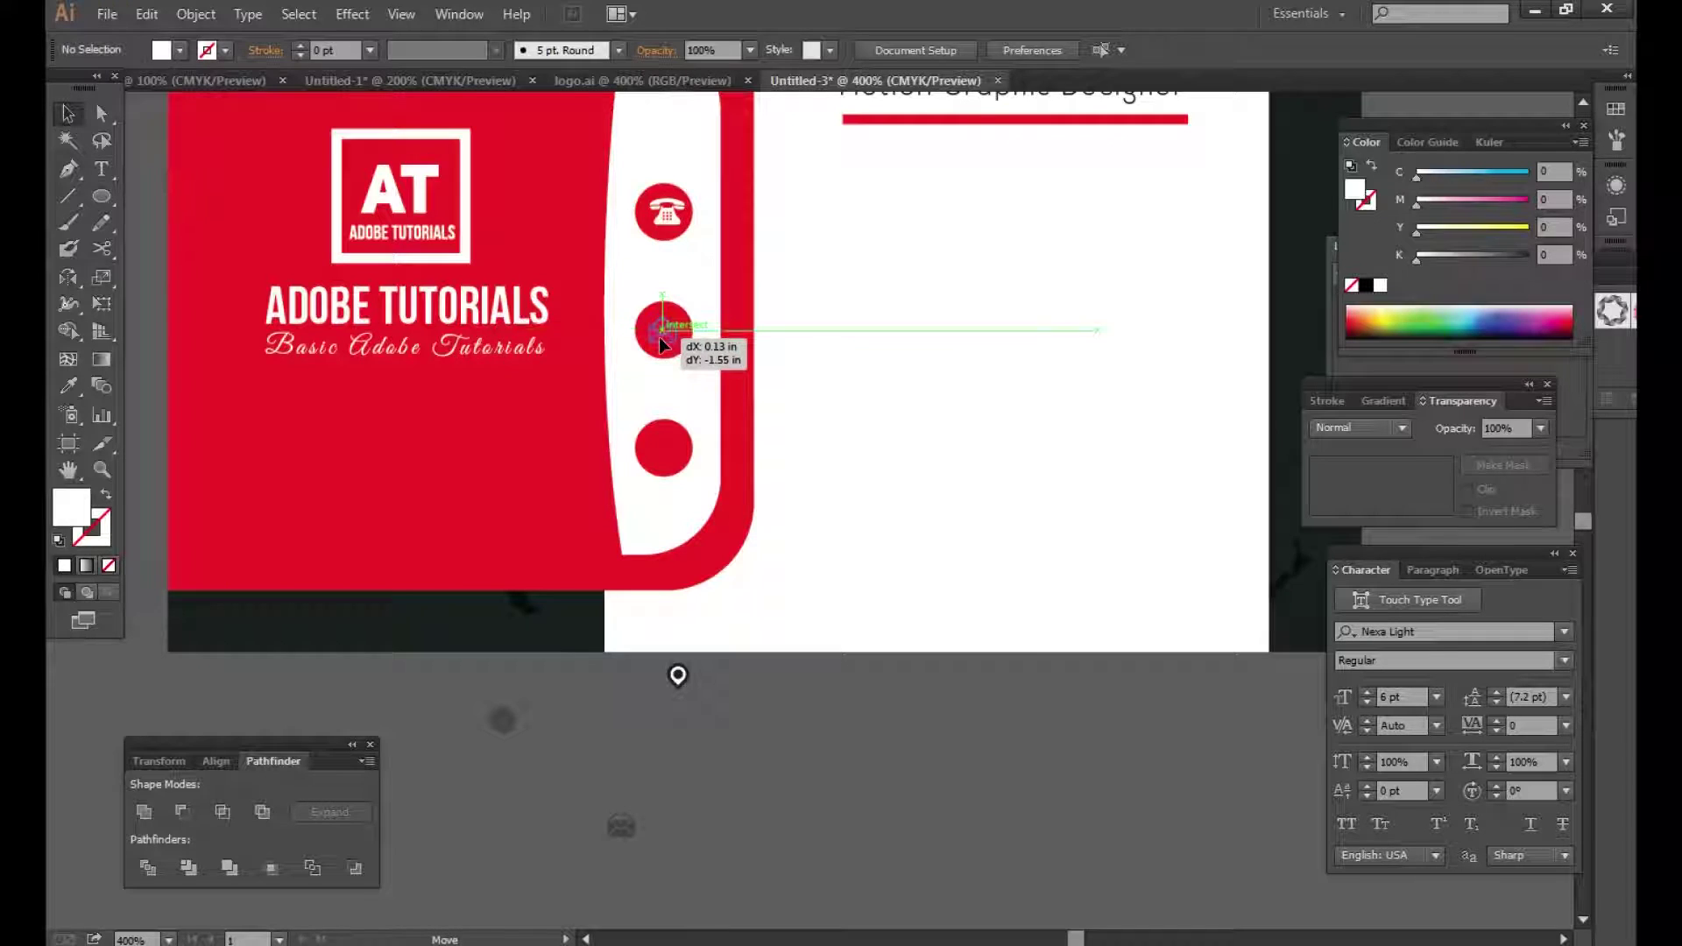
click(1380, 284)
right_click(675, 340)
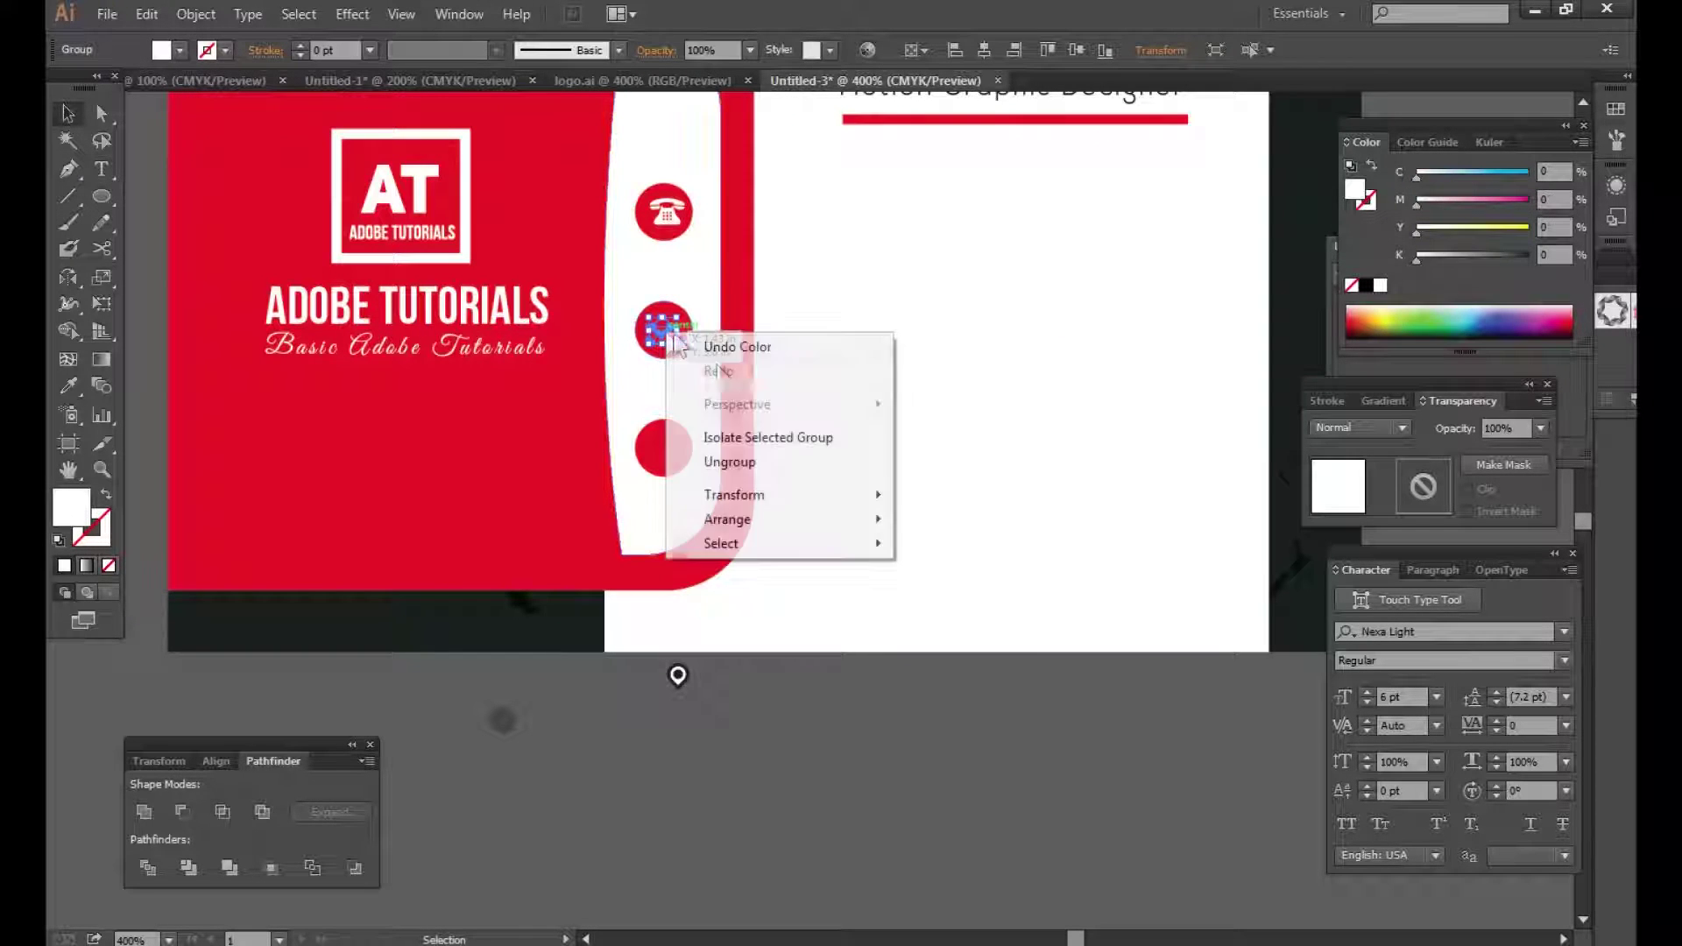
click(964, 520)
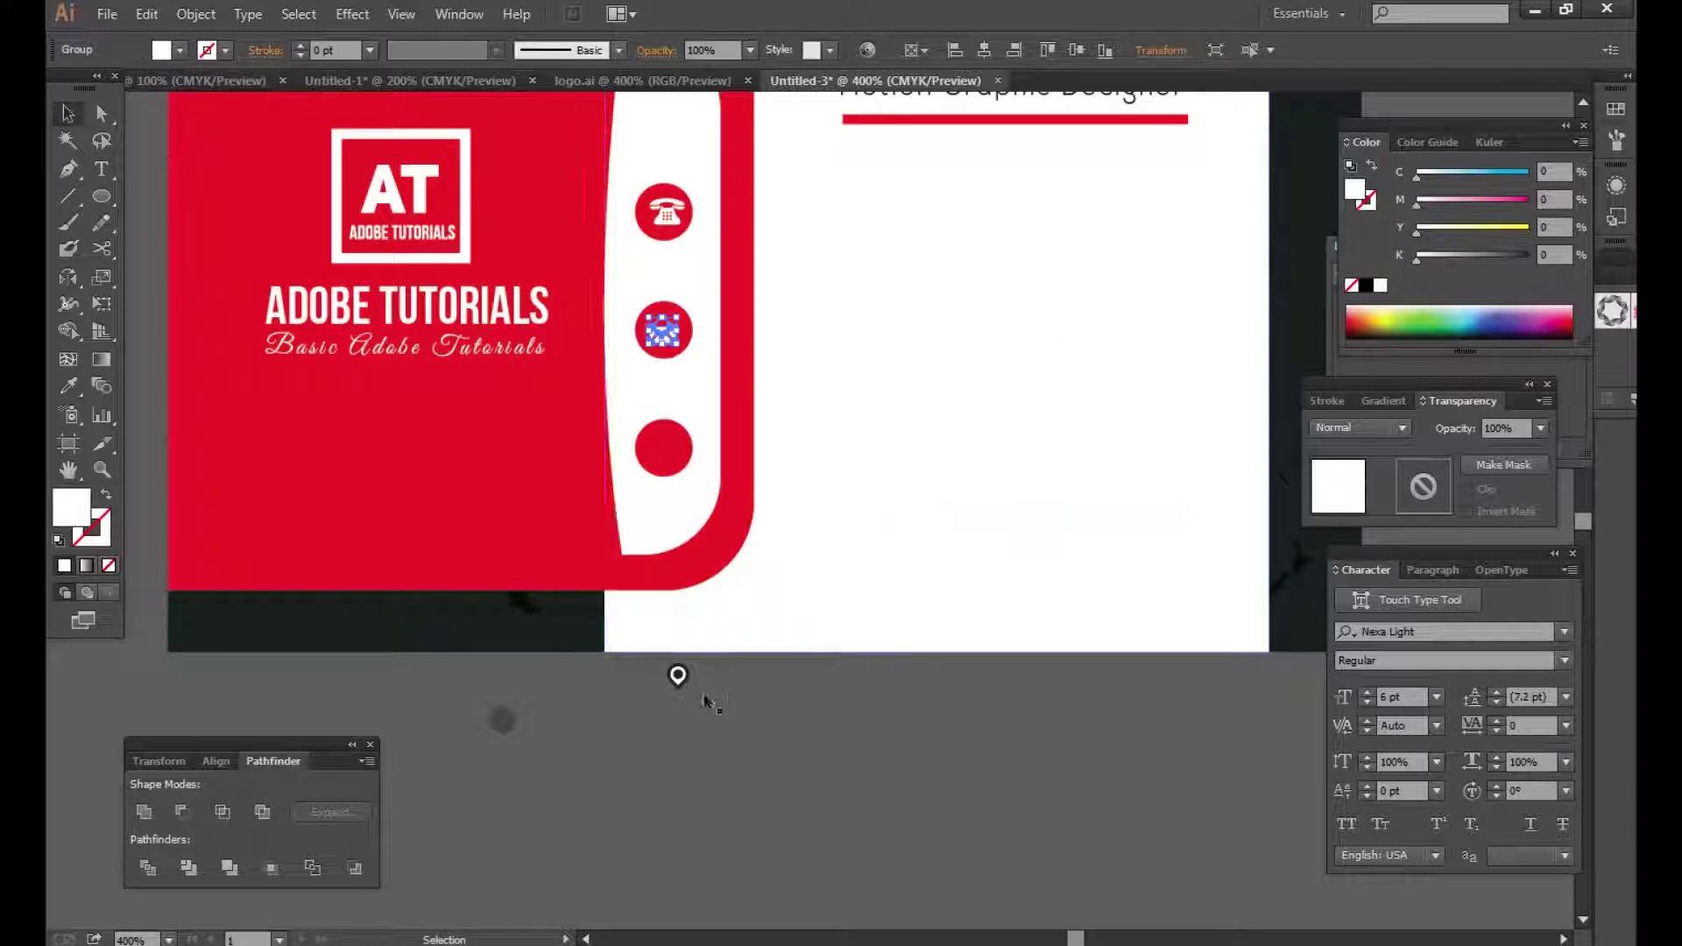
drag(677, 677, 663, 449)
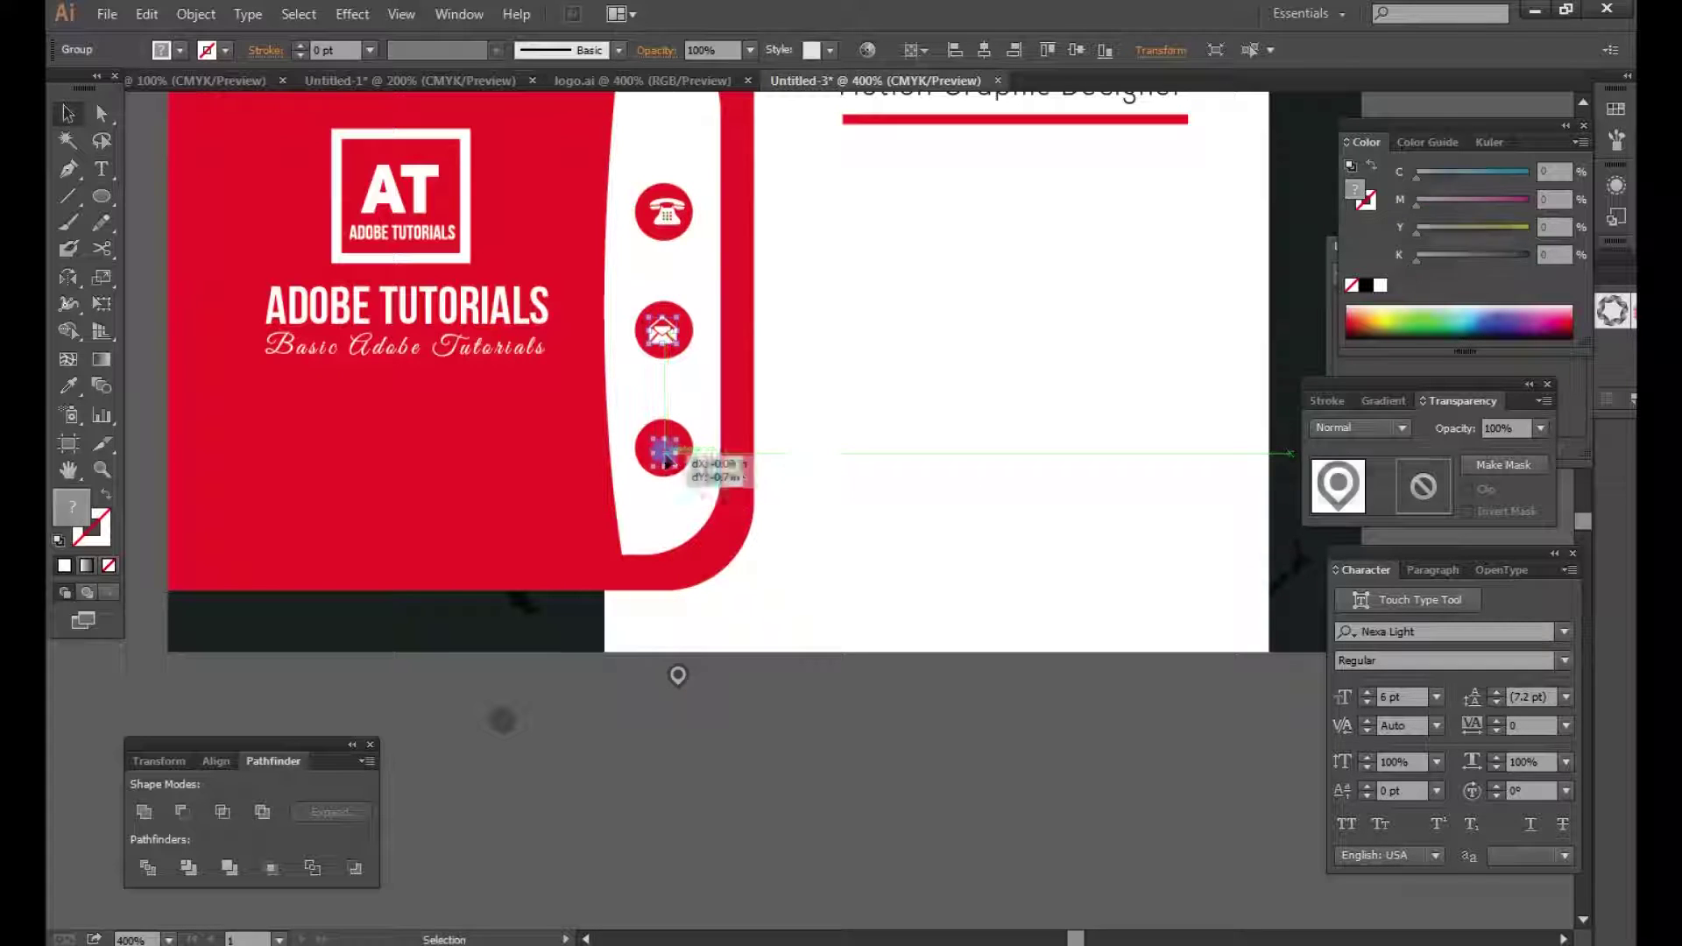
click(1379, 286)
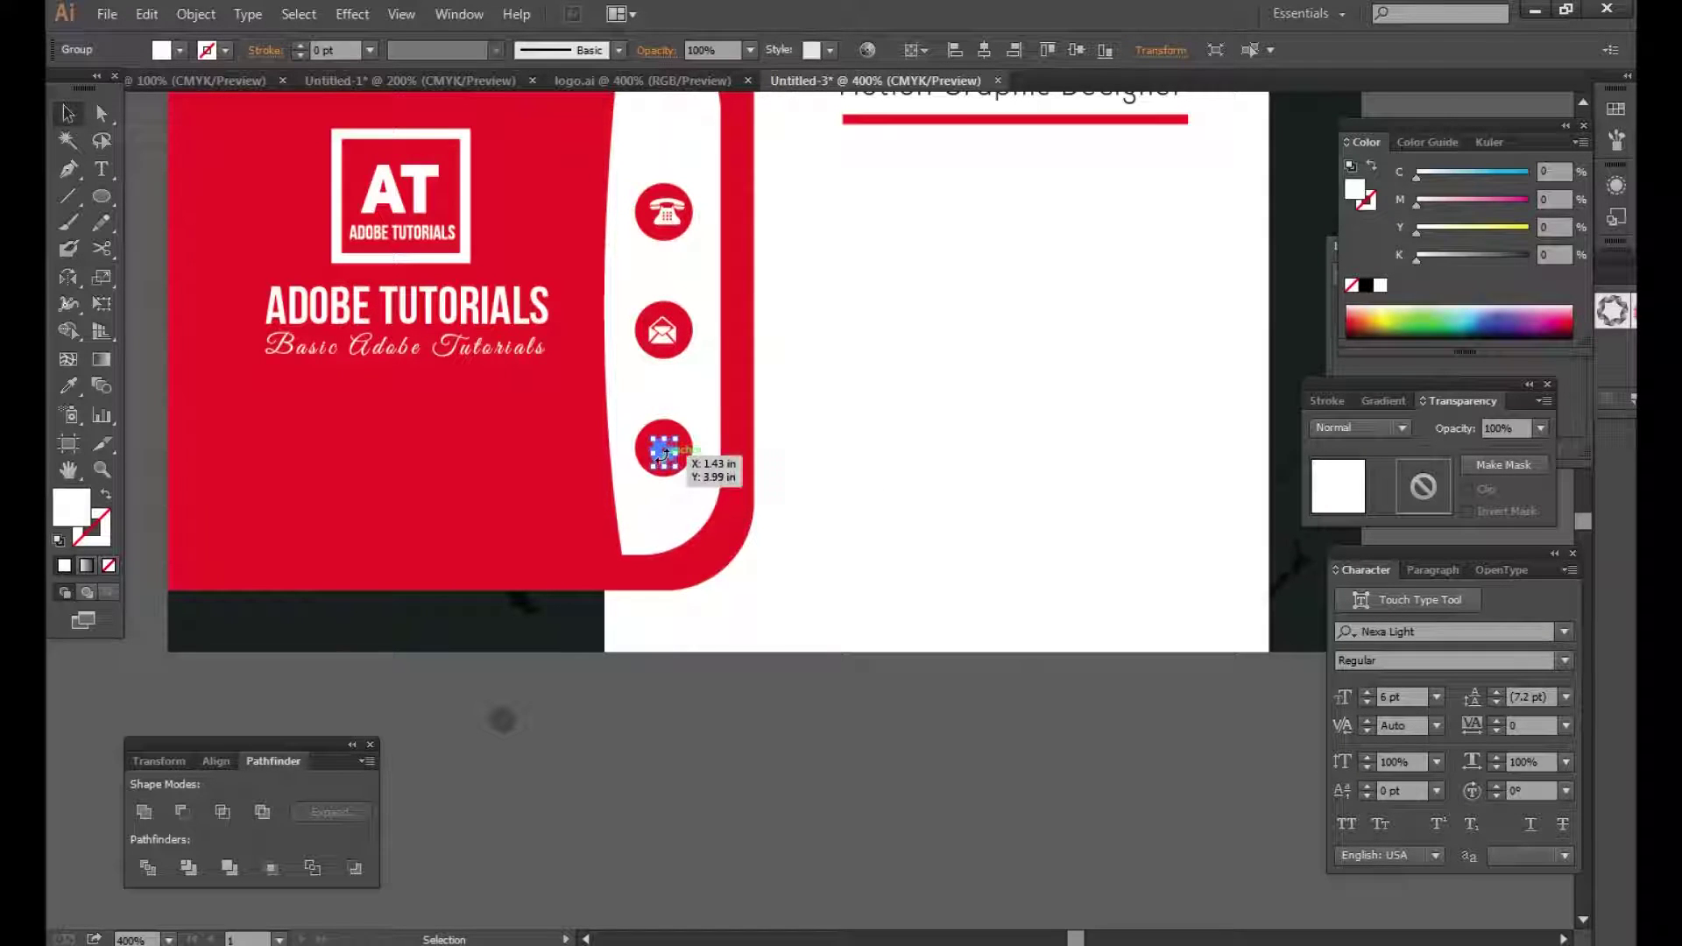
right_click(663, 453)
click(961, 644)
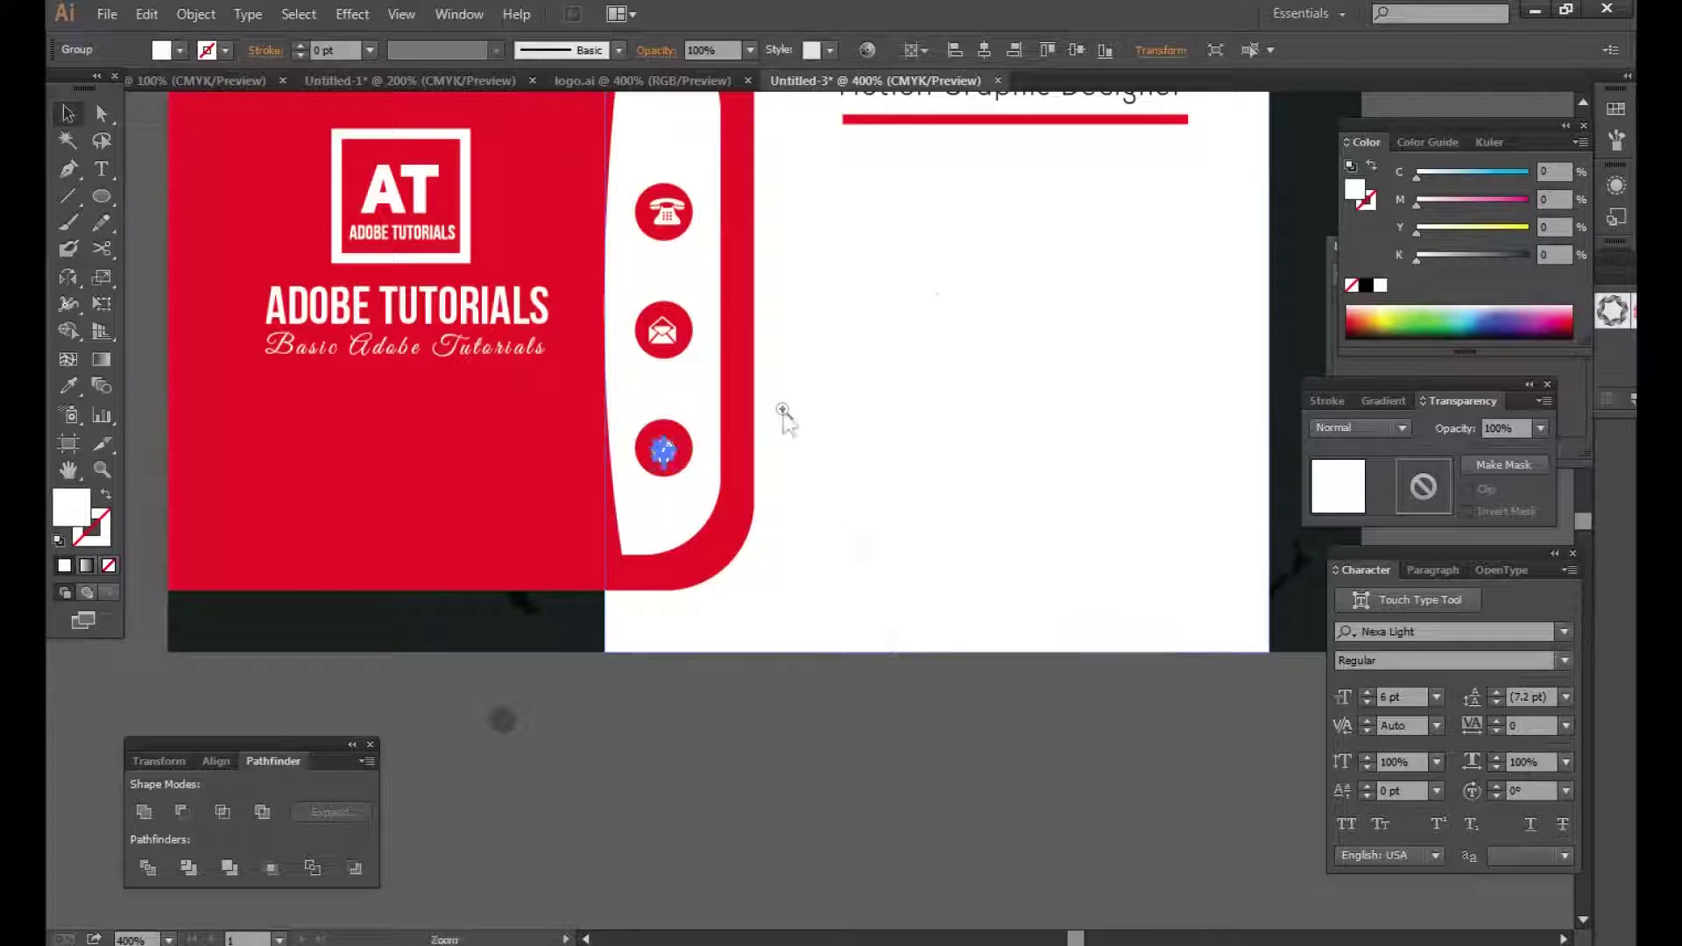
- Centre the phone and envelope icons inside their red circles
click(782, 410)
click(679, 395)
drag(836, 350, 825, 97)
click(812, 559)
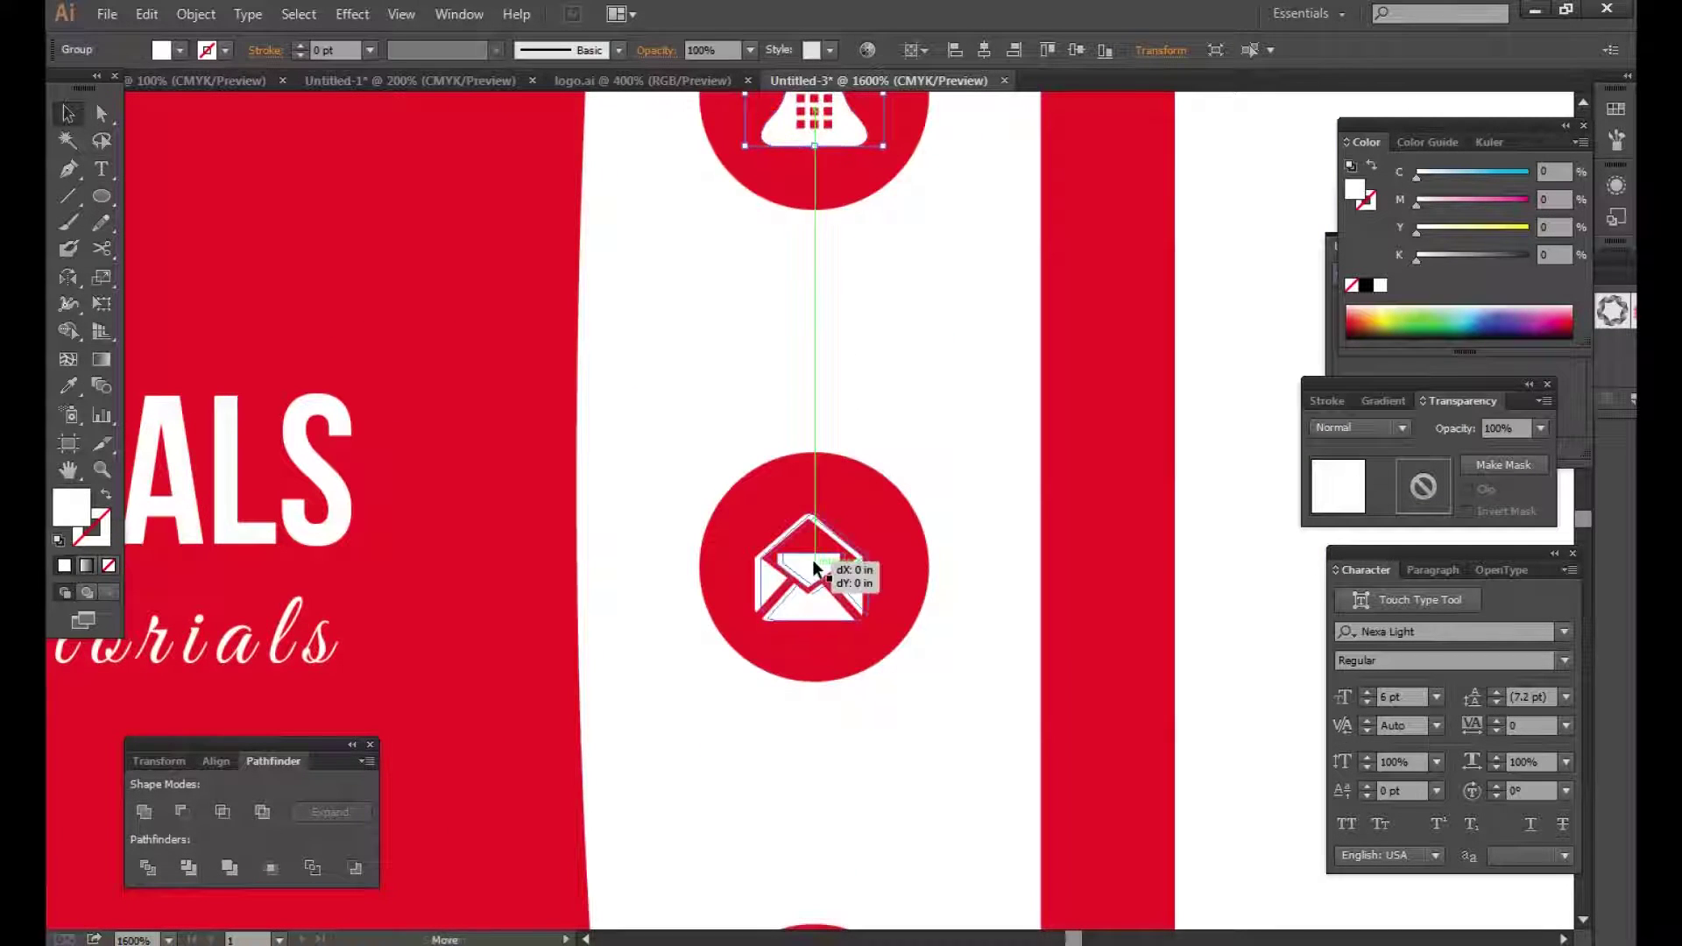
scroll(818, 556, down, 5)
drag(789, 652, 718, 428)
- Fill the pin icon's small inner dot with the card red
click(101, 113)
click(836, 503)
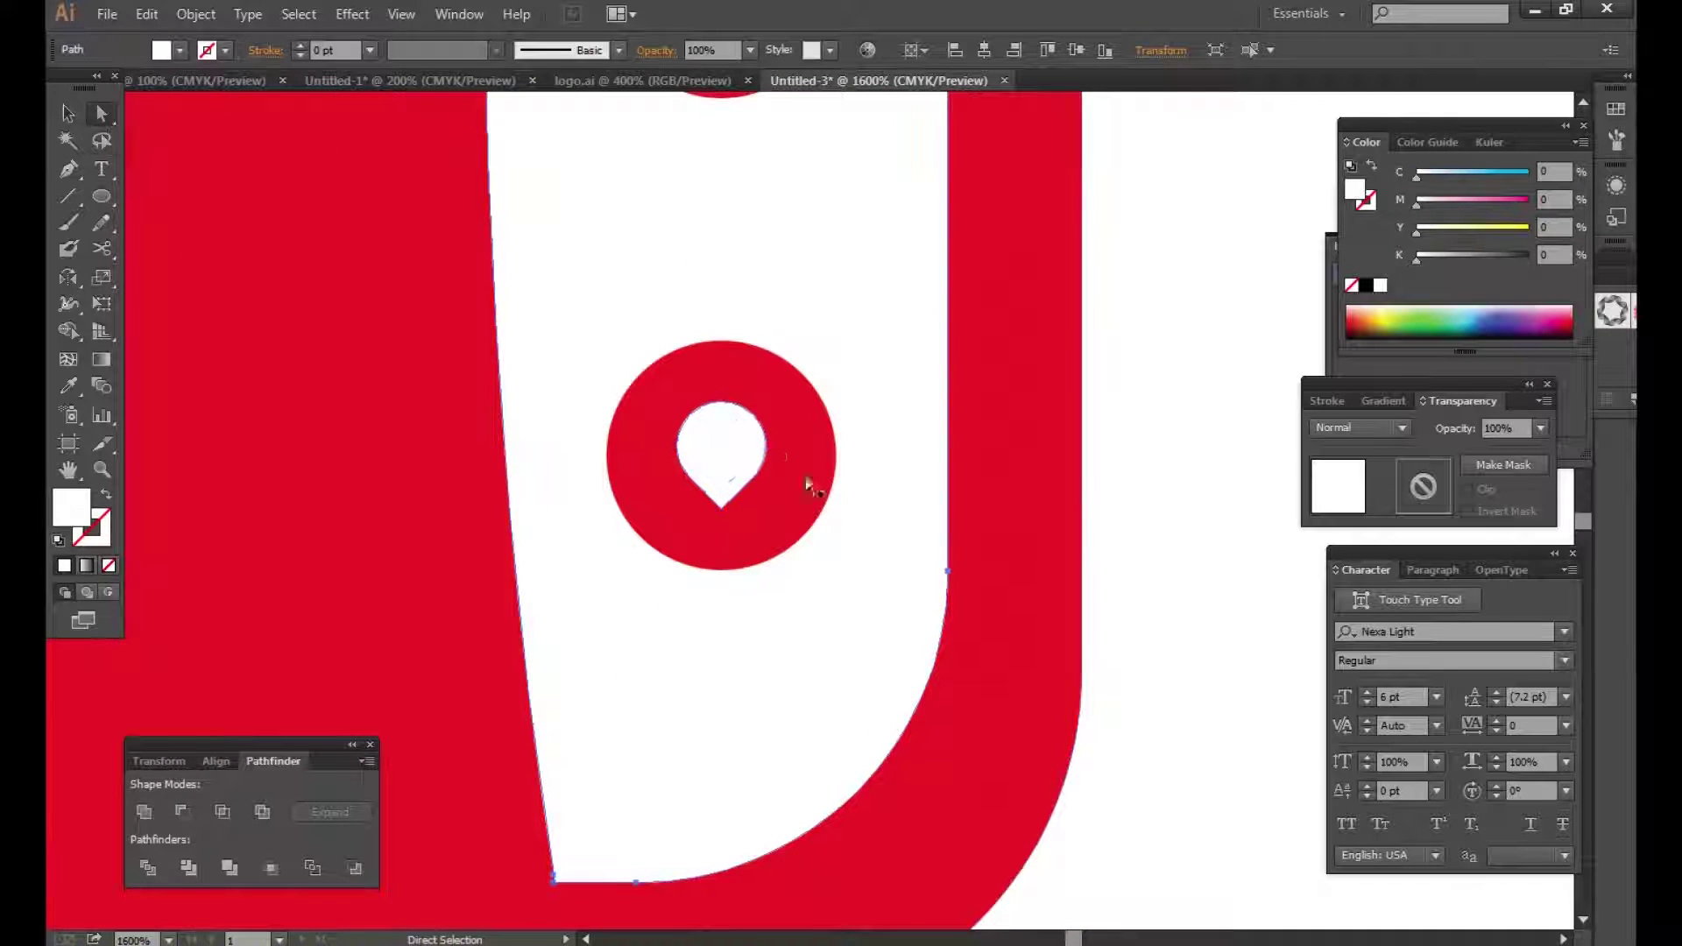
click(735, 444)
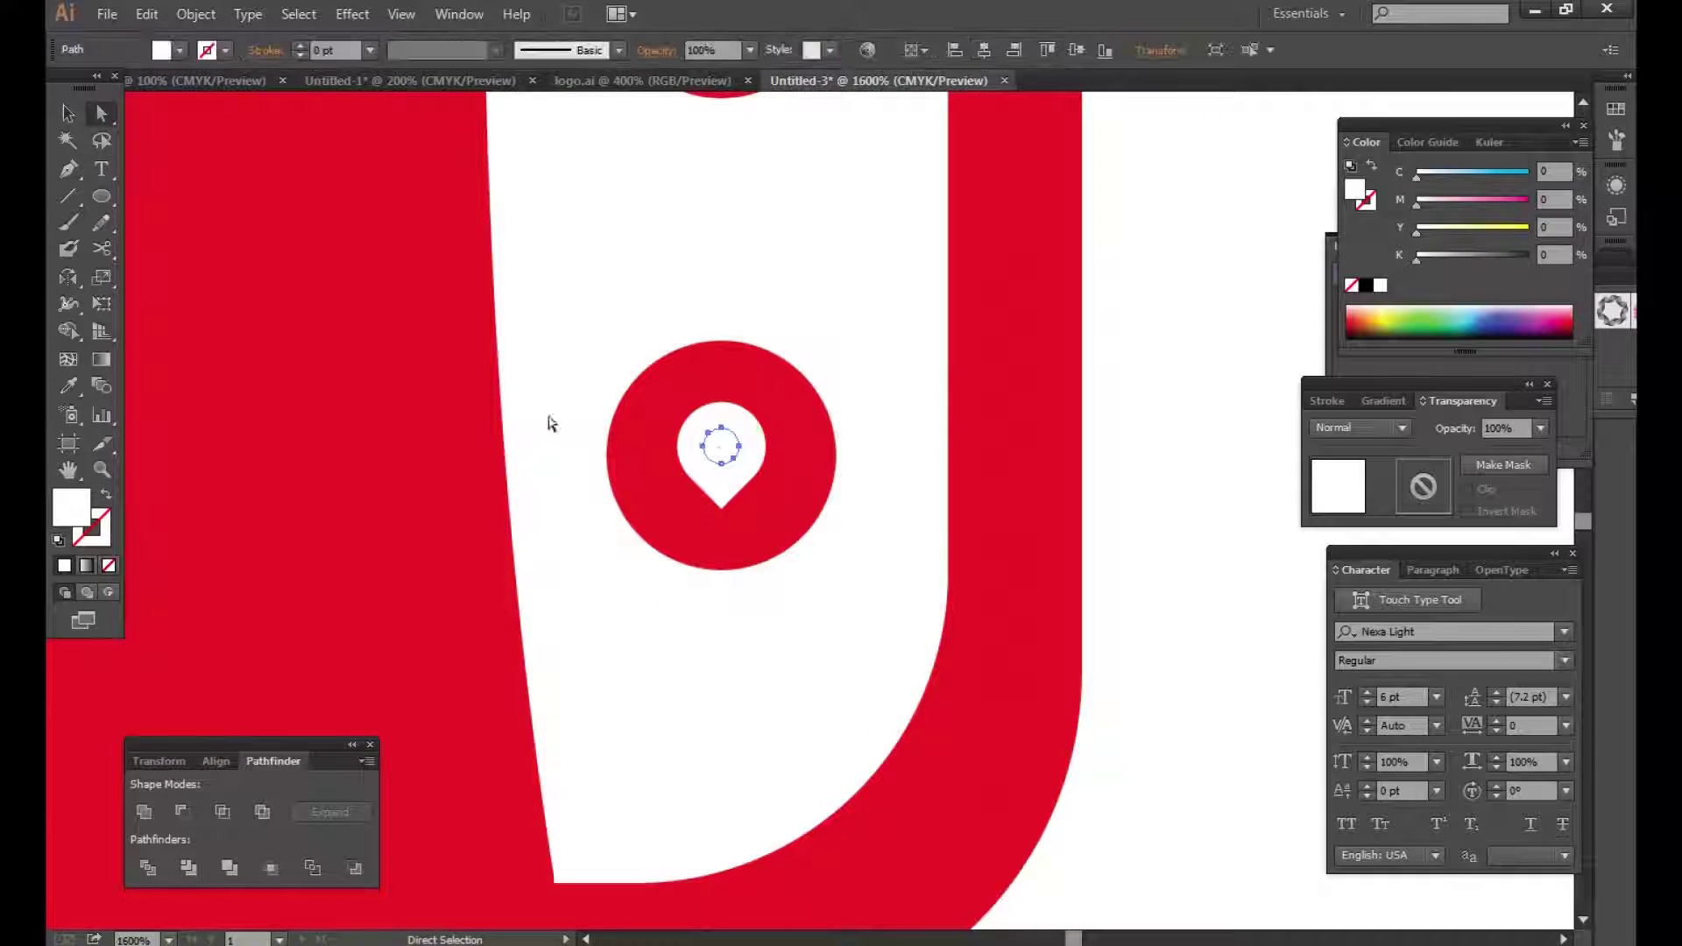
key(i)
click(275, 404)
click(71, 112)
- Duplicate the red line under the title further down the card
scroll(750, 453, down, 3)
click(876, 751)
scroll(952, 532, down, 1)
drag(938, 514, 787, 591)
drag(765, 463, 728, 258)
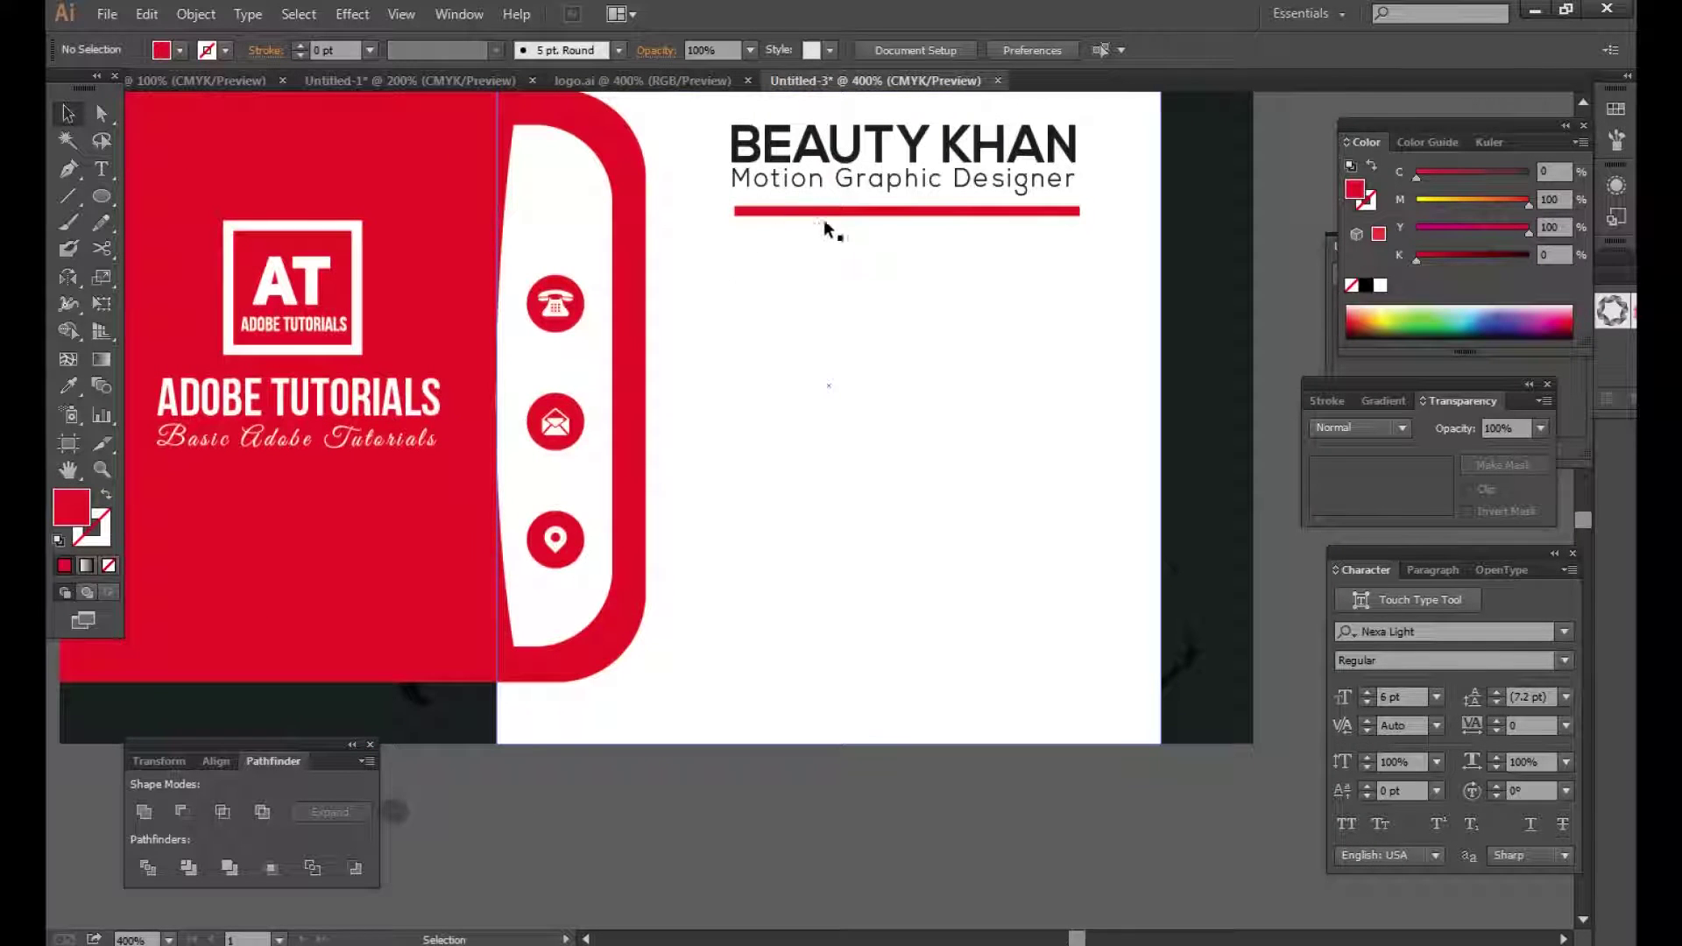
mouse_move(846, 212)
mouse_down()
mouse_move(854, 366)
mouse_move(628, 368)
mouse_up()
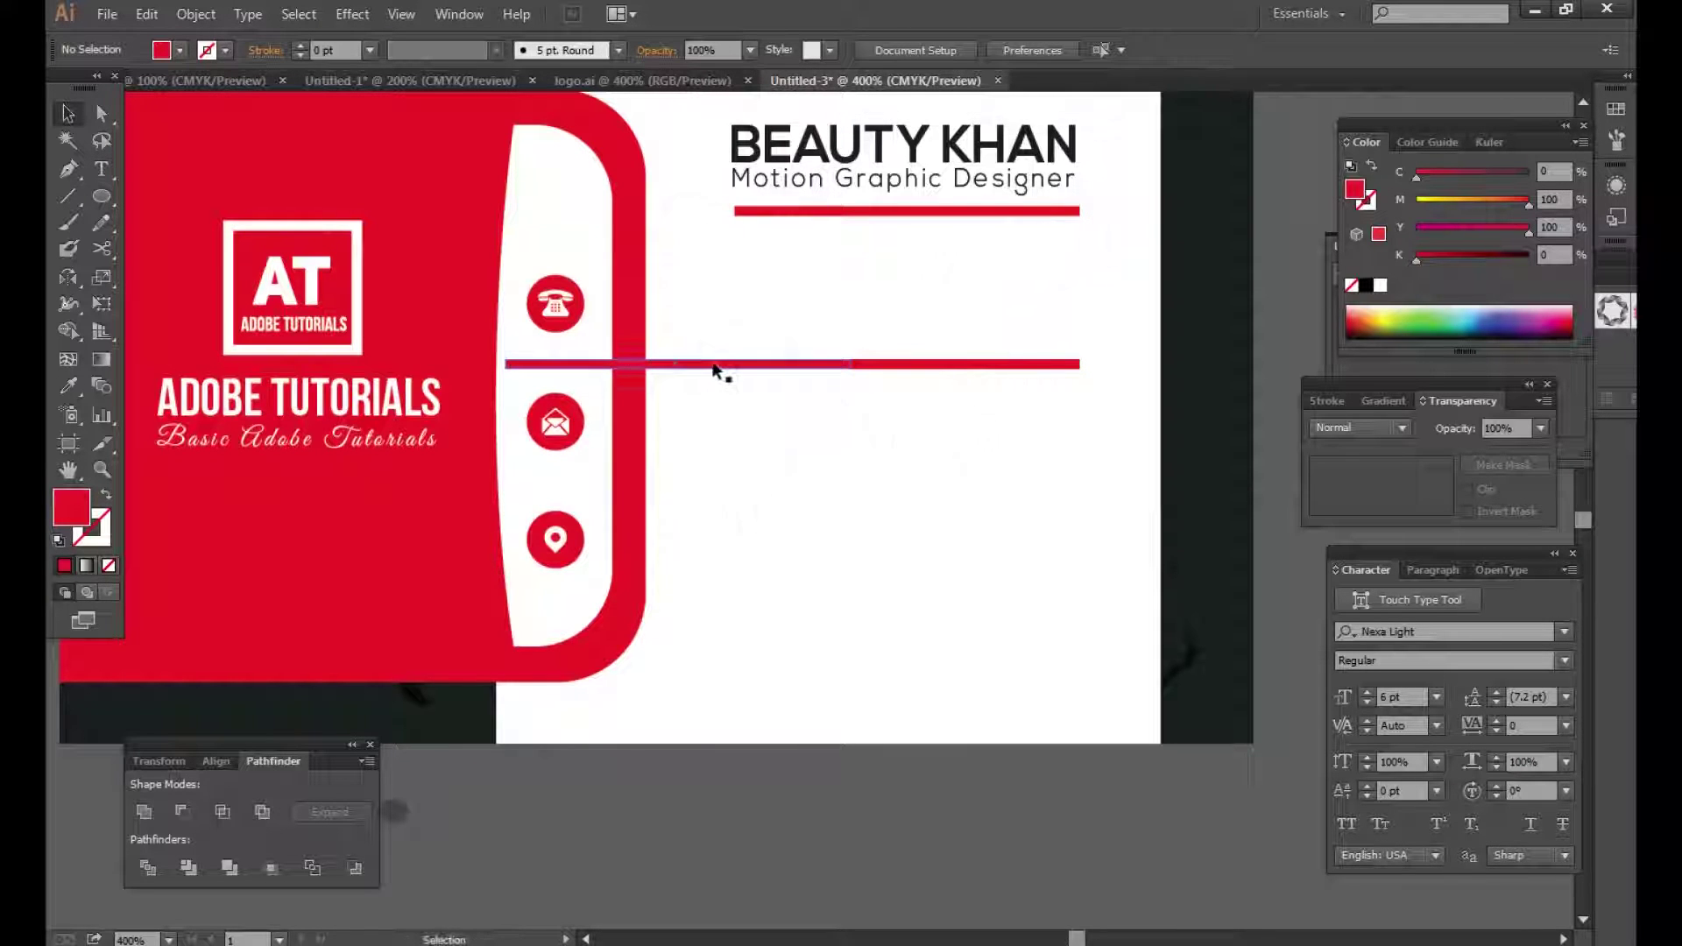
- Shorten the copied red line to the icon strip and copy it with the long line down a row
click(706, 368)
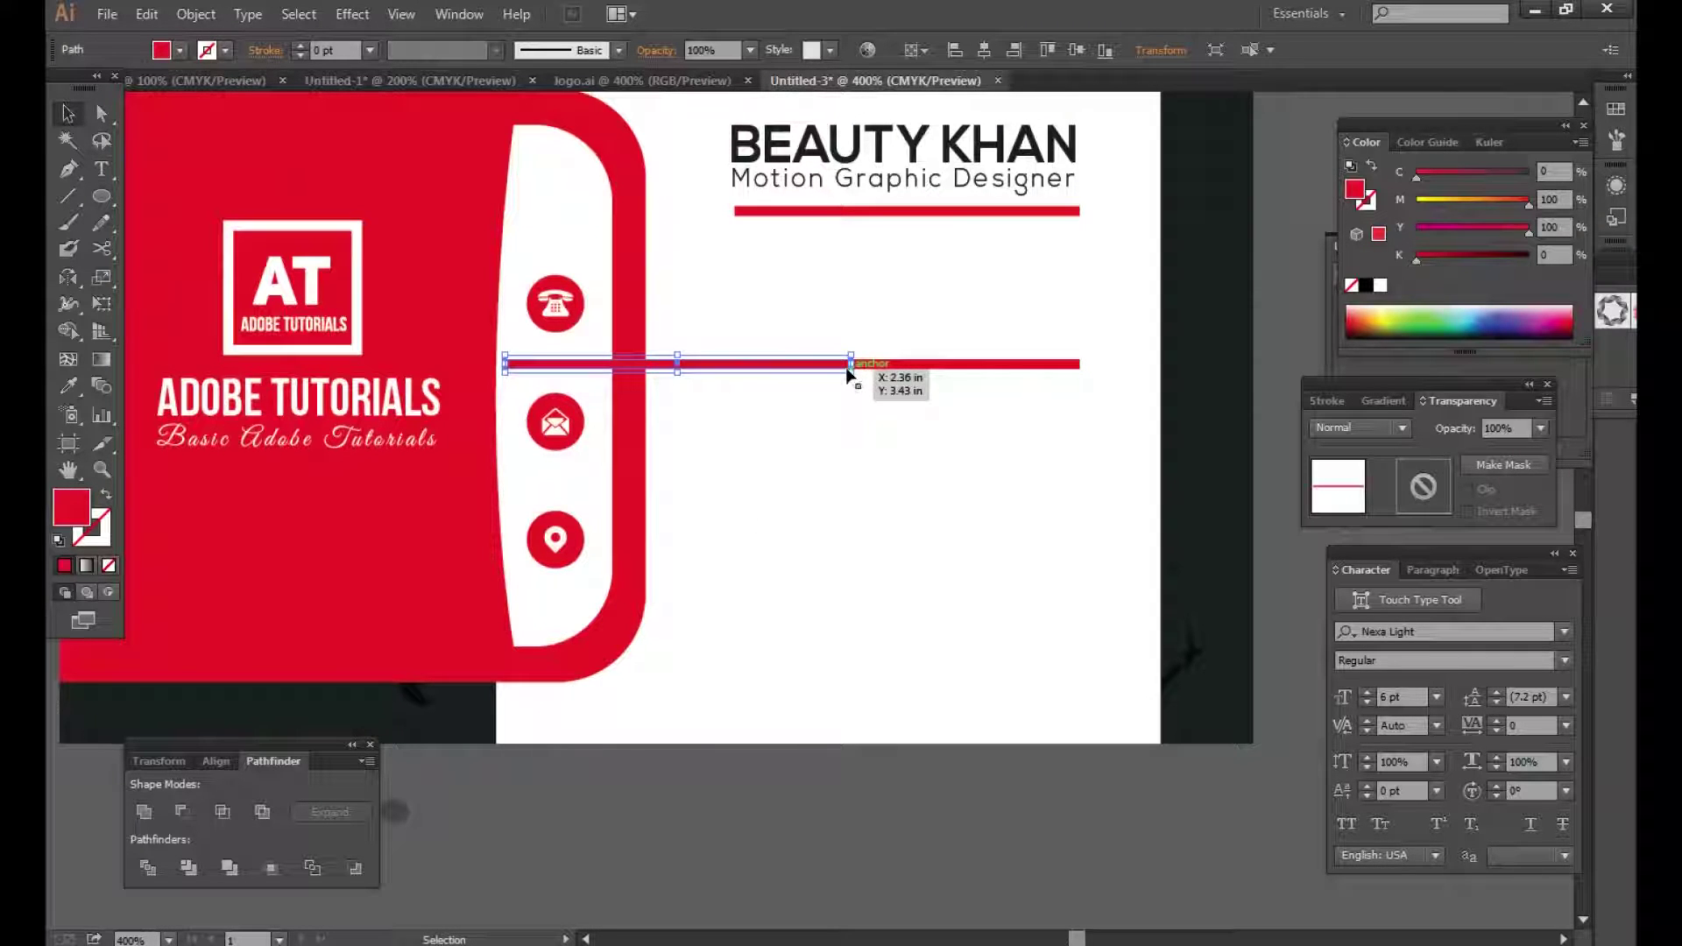
drag(850, 364, 621, 364)
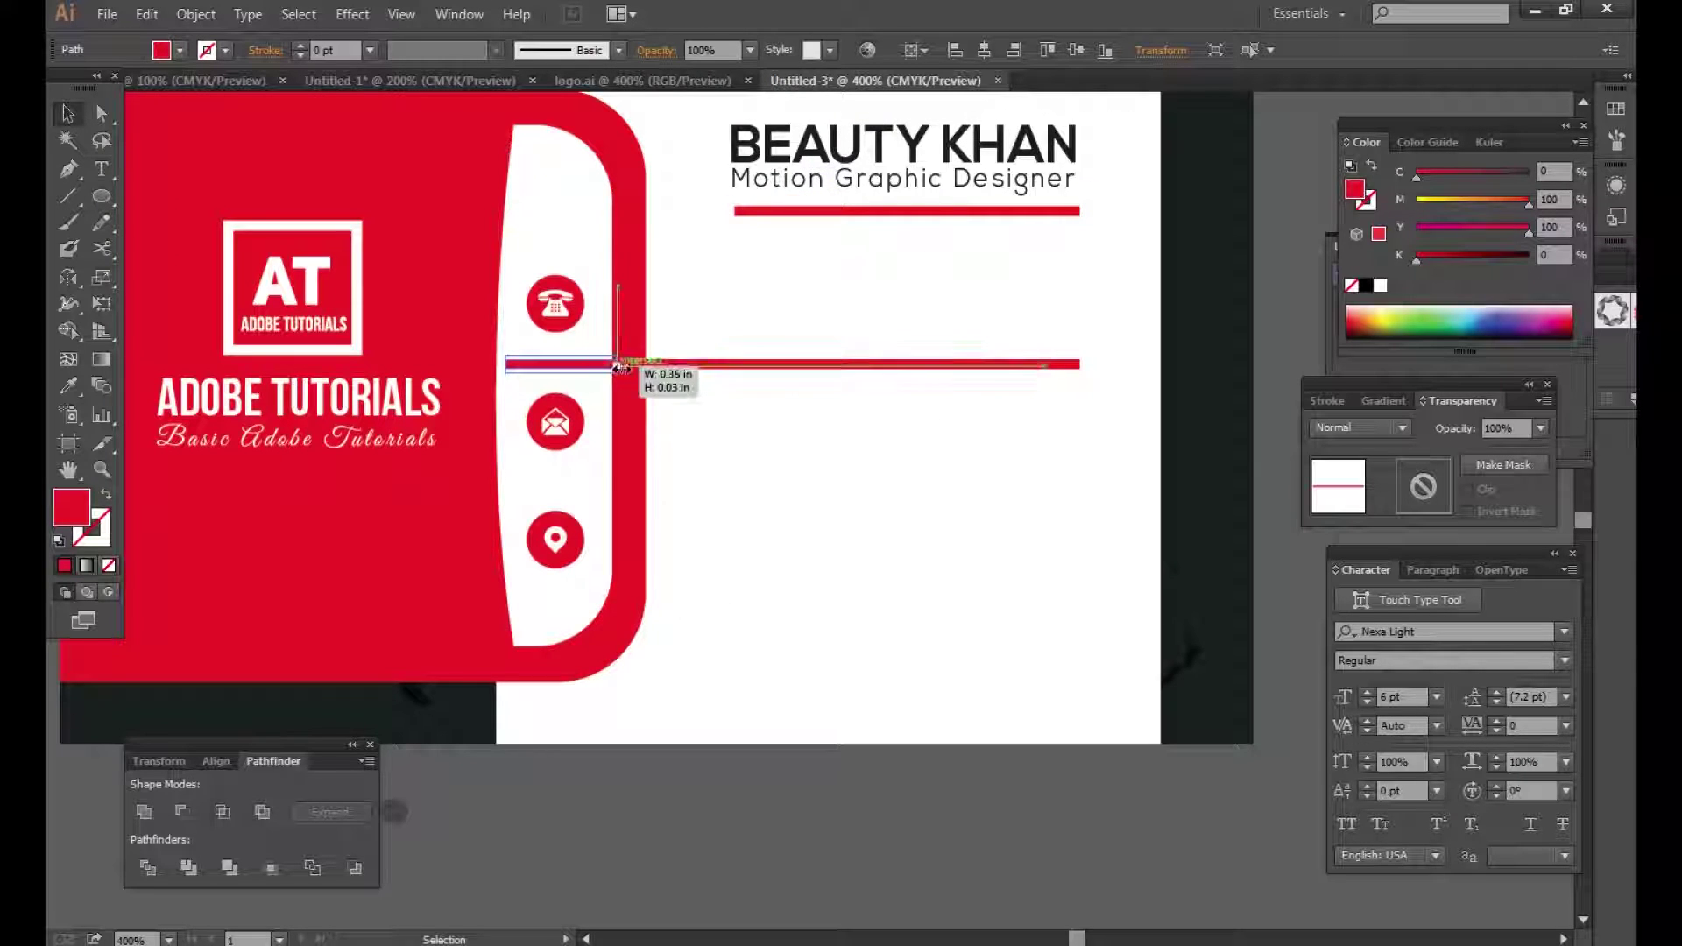
shift+click(863, 364)
drag(864, 364, 844, 485)
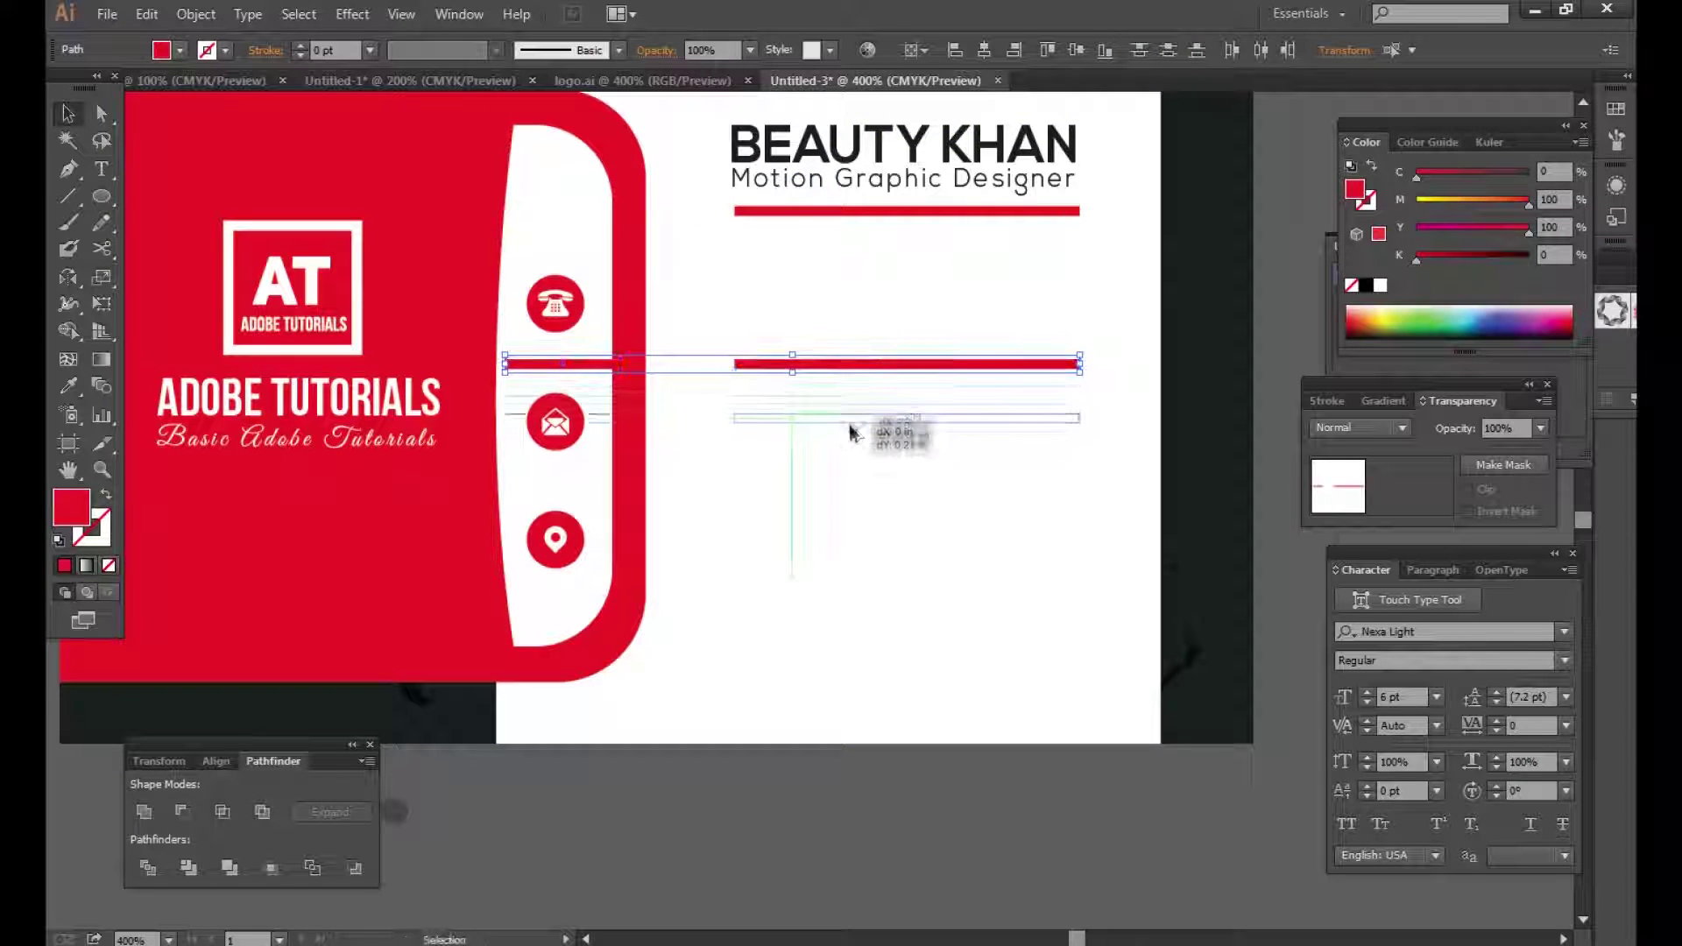
- Copy the job title text down into the first contact row
click(826, 713)
scroll(826, 552, up, 2)
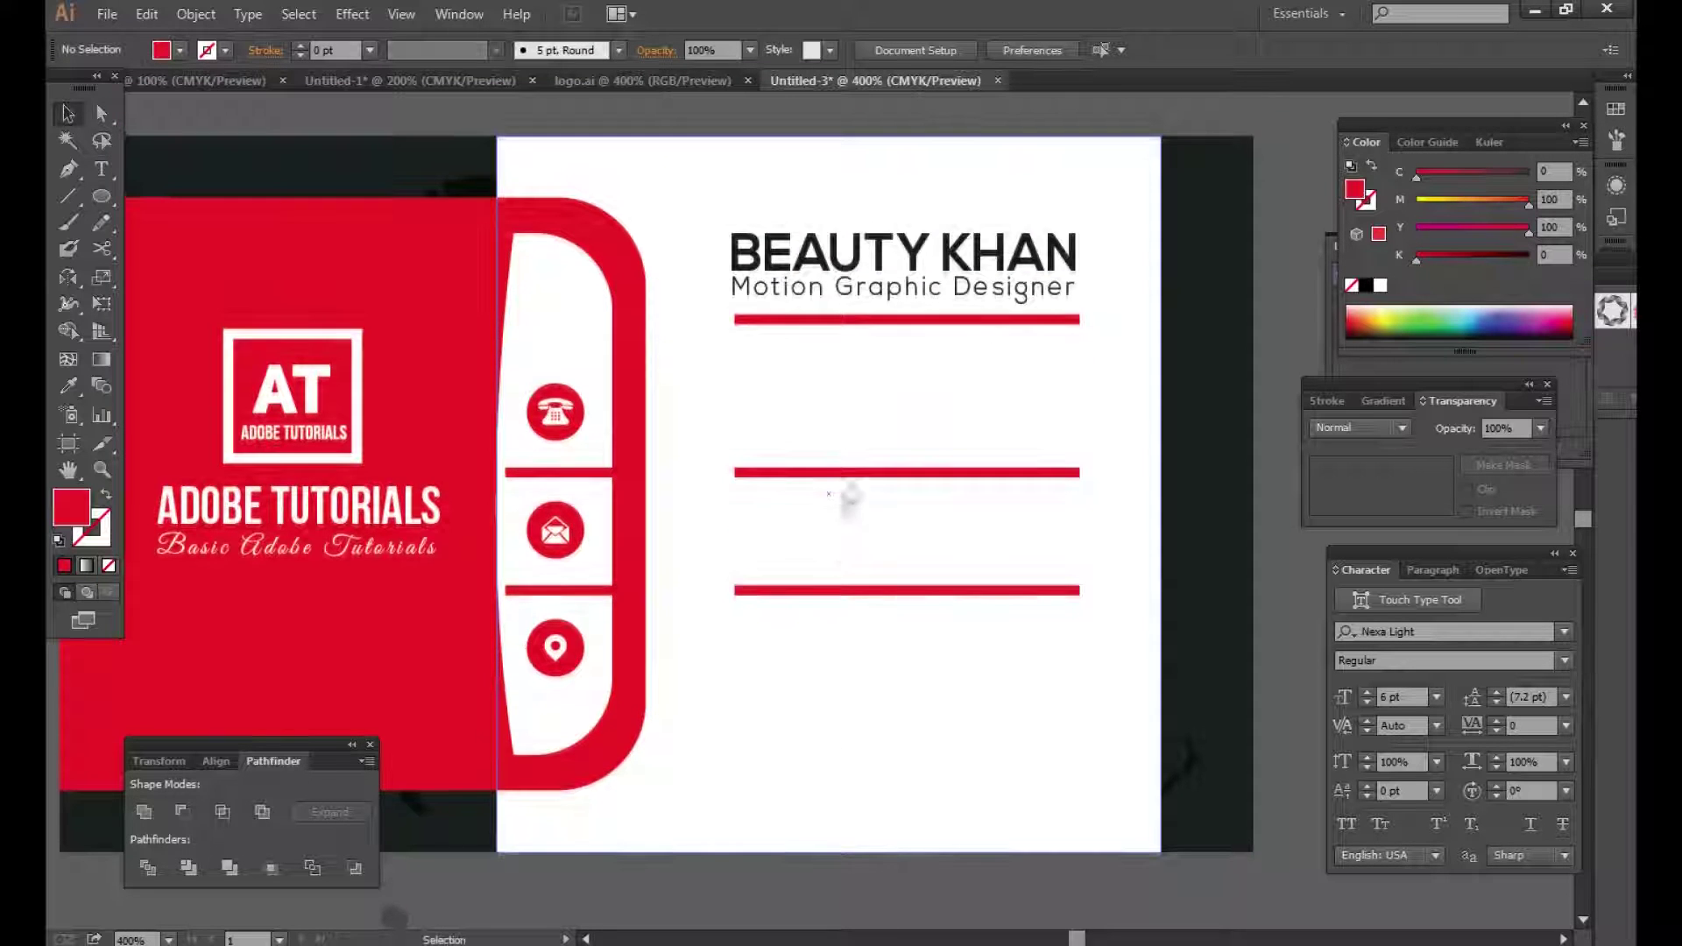
drag(859, 480, 867, 431)
mouse_move(867, 233)
mouse_down()
mouse_move(827, 364)
mouse_move(826, 351)
mouse_up()
- Replace the copied title text with two phone number lines
double_click(826, 348)
key(ctrl+a)
key(BackSpace)
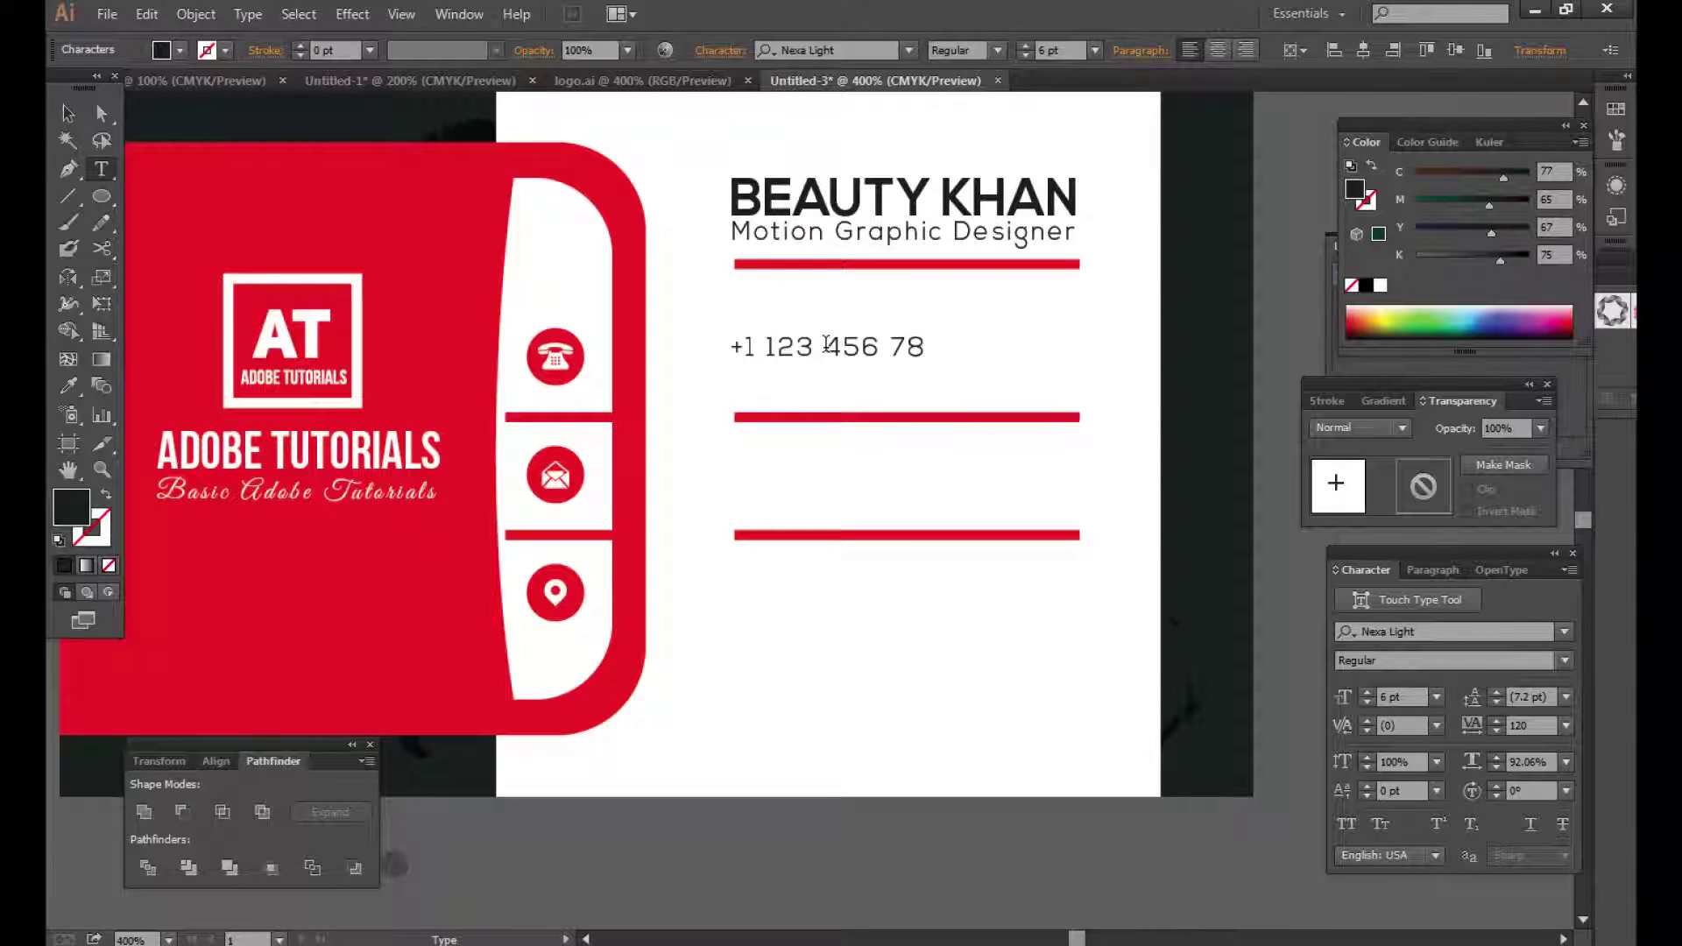
key(ctrl+a)
key(Escape)
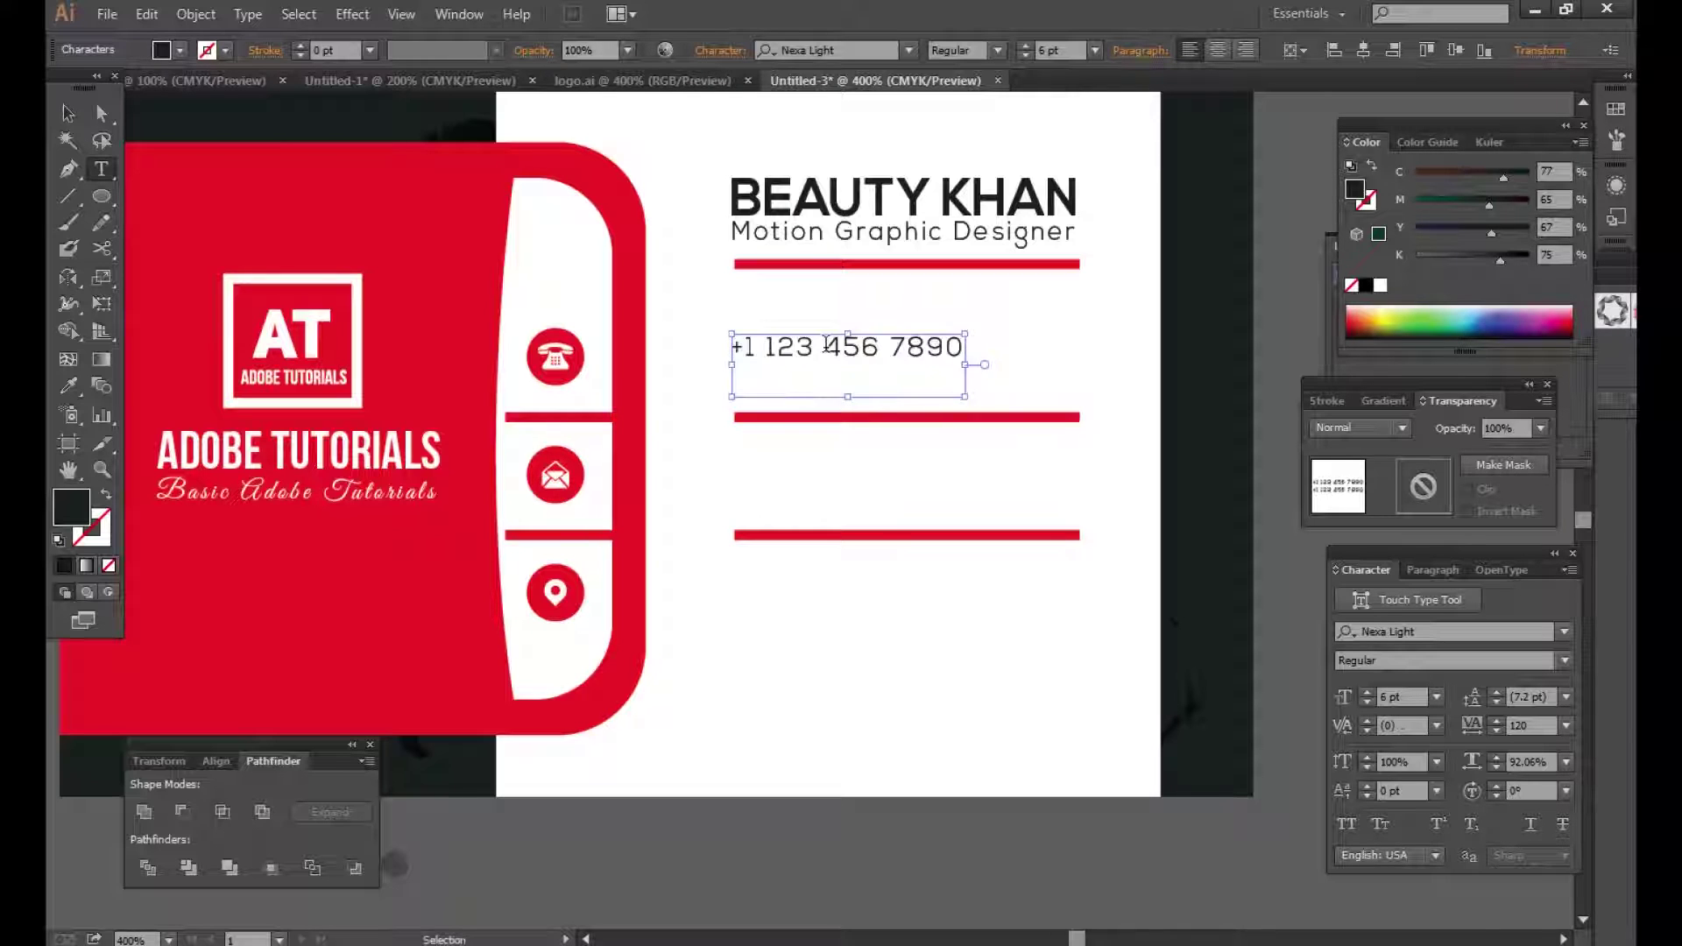
key(alt+shift+Down)
double_click(827, 346)
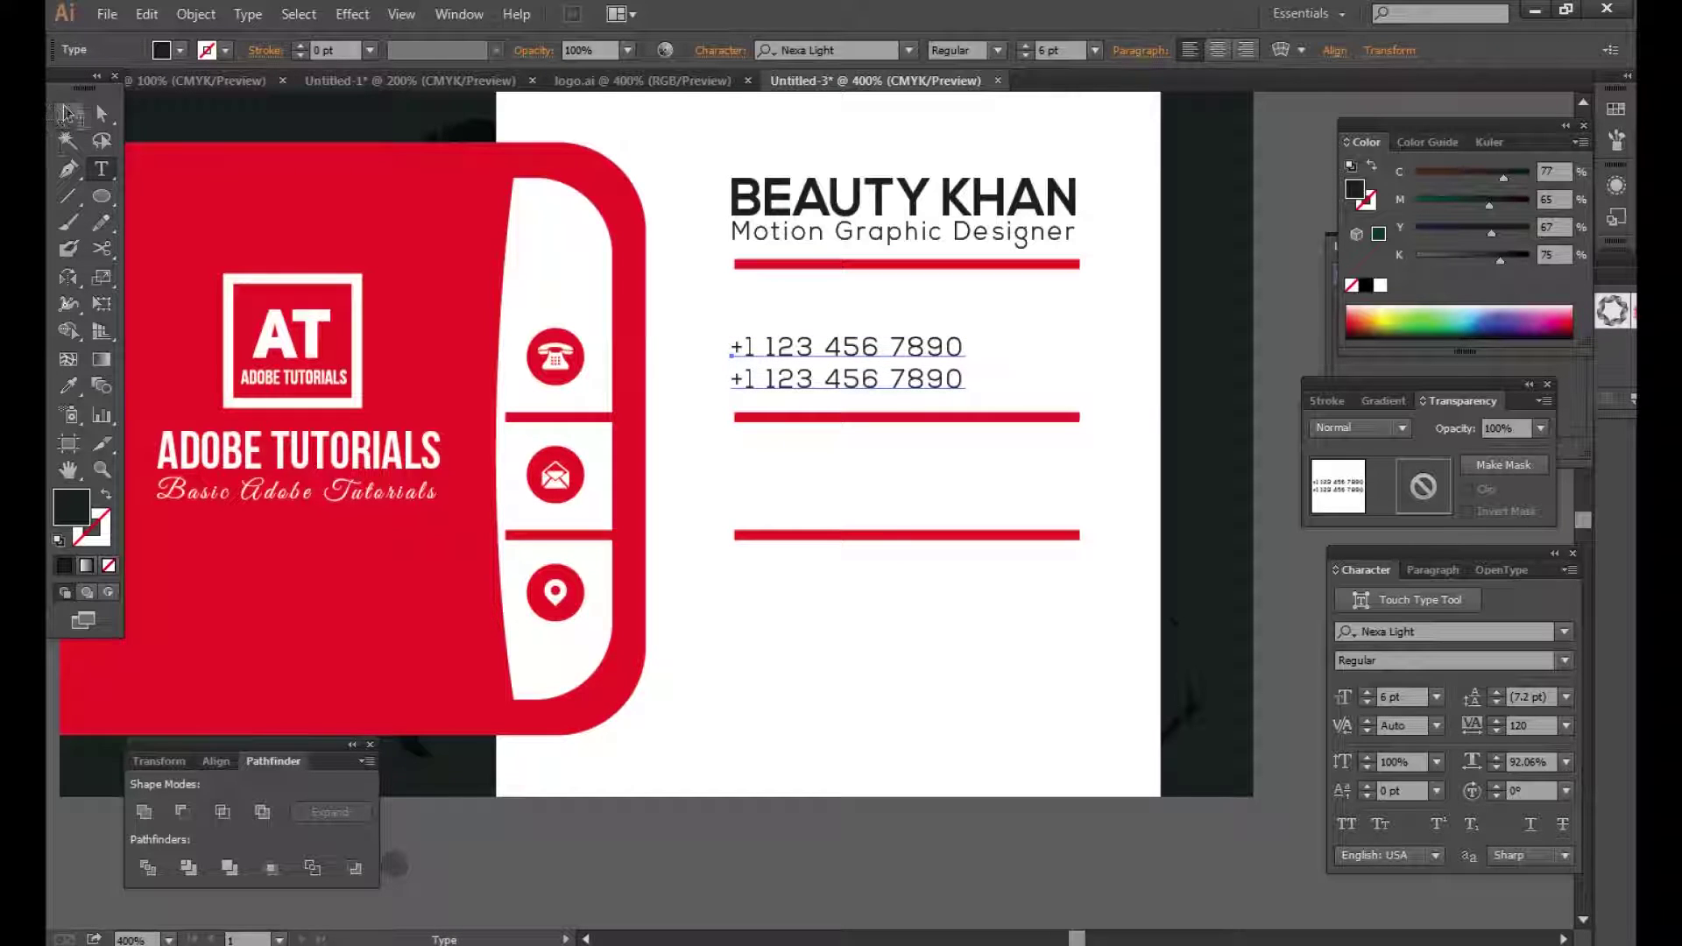
click(68, 112)
- Copy the phone text to the email row and retype it as two email address lines
drag(867, 363, 876, 478)
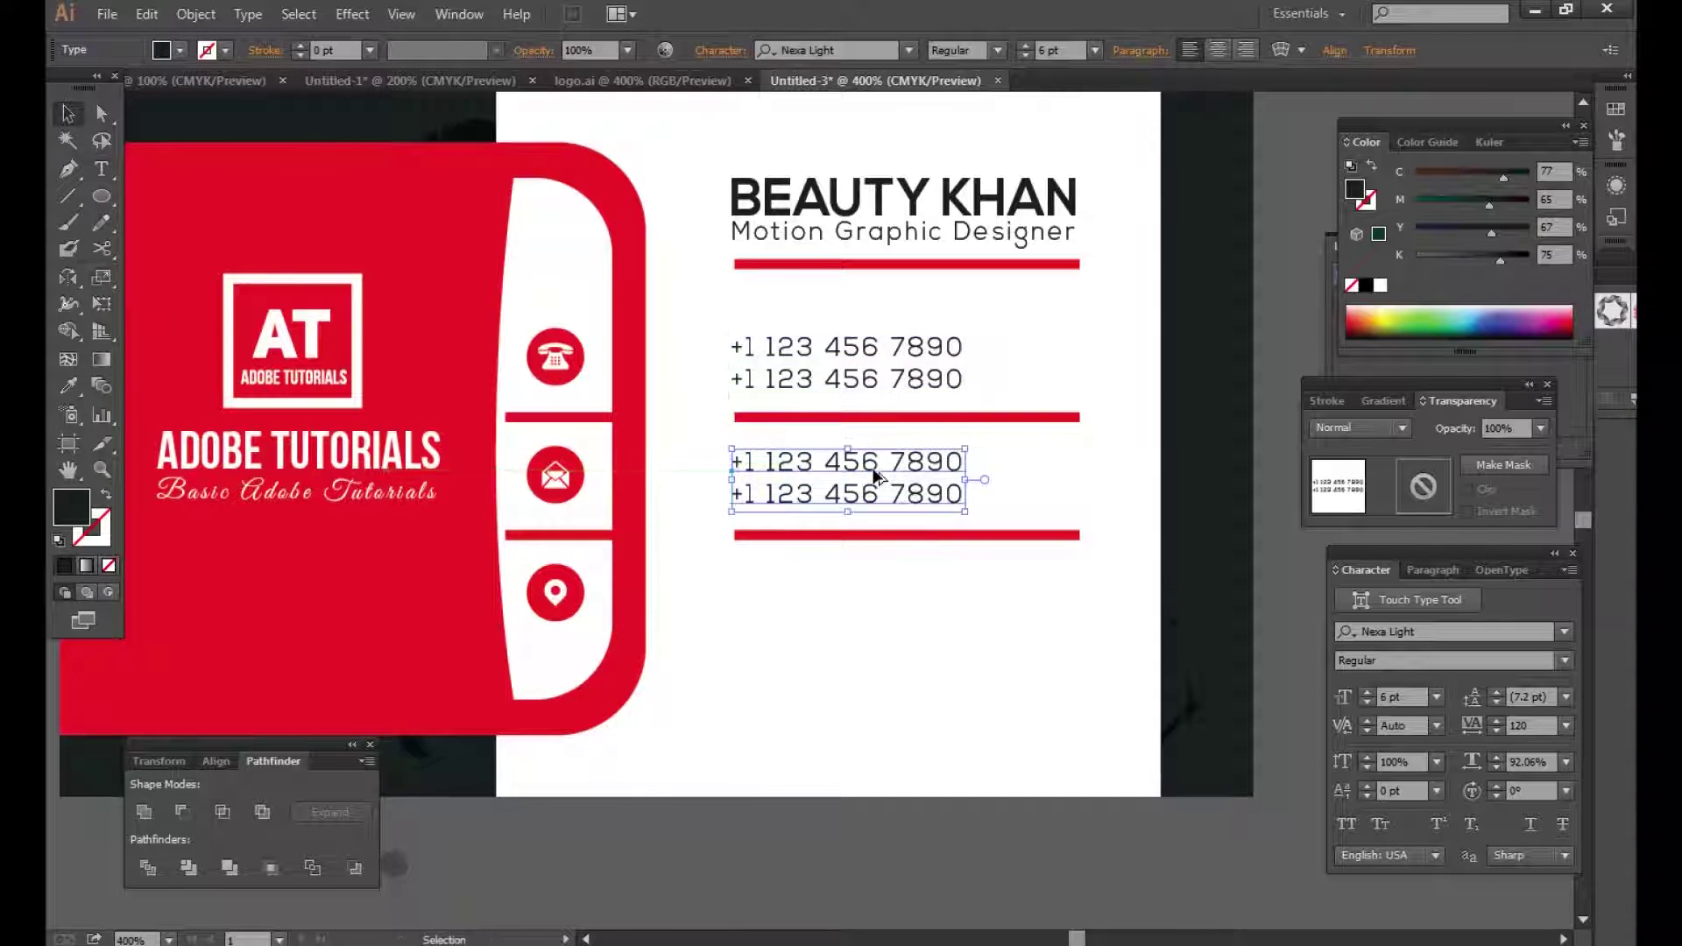
double_click(874, 477)
key(ctrl+a)
text(y)
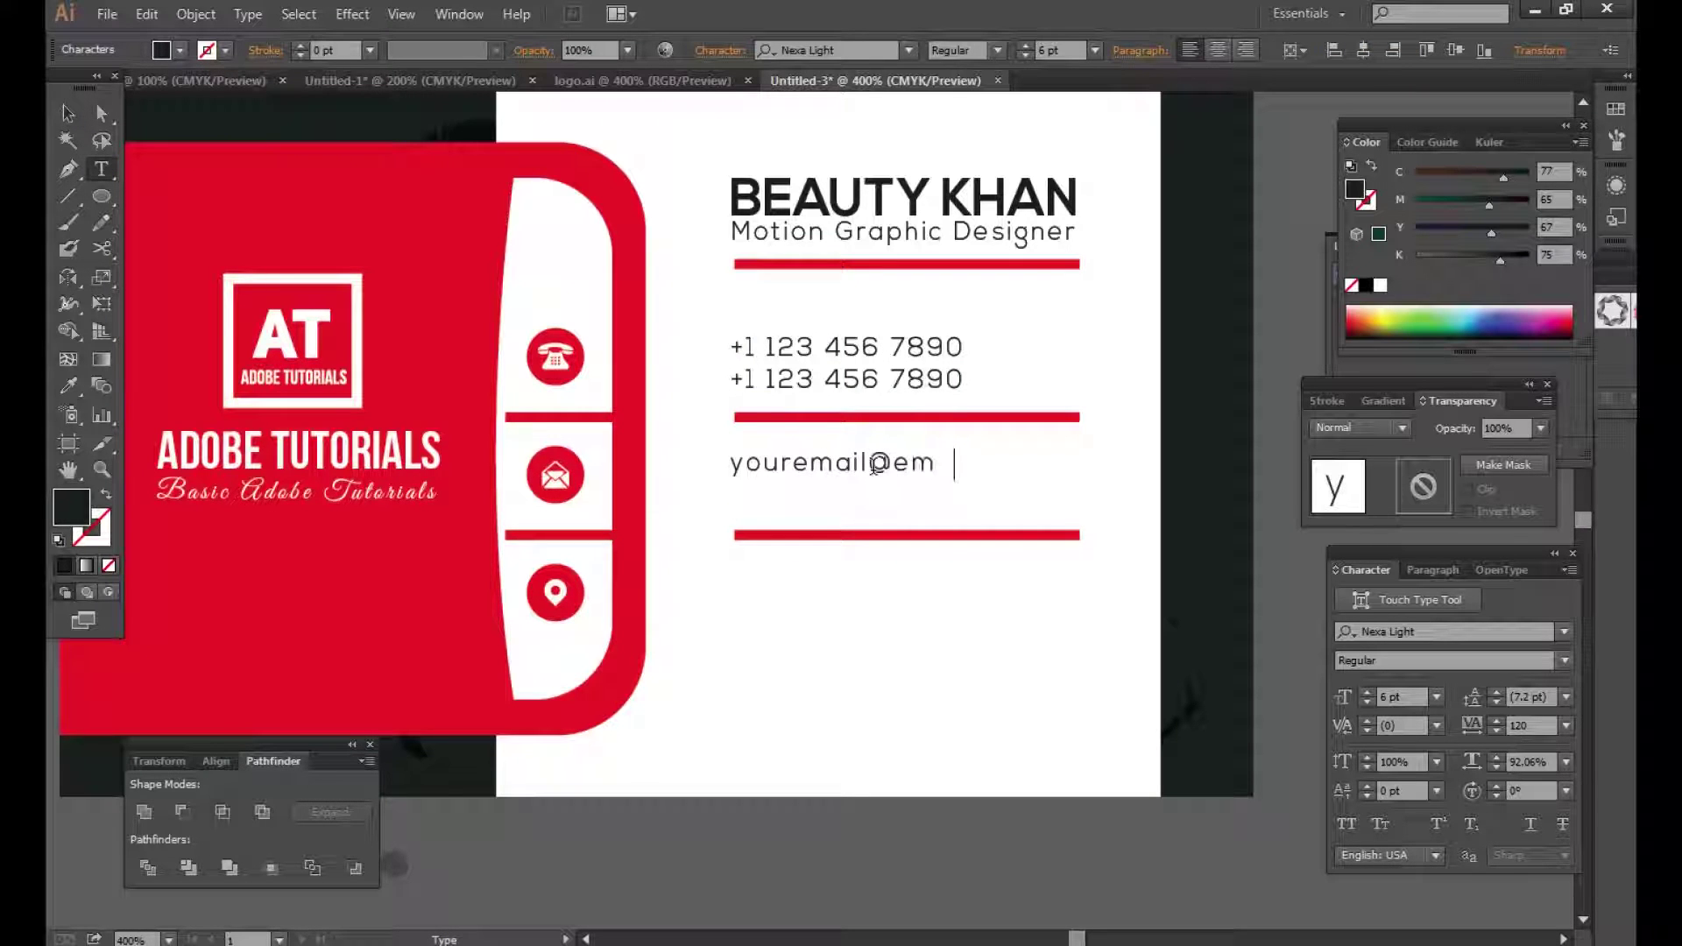
key(ctrl+a)
key(ctrl+c)
key(End)
key(Return)
key(ctrl+v)
key(Escape)
click(875, 475)
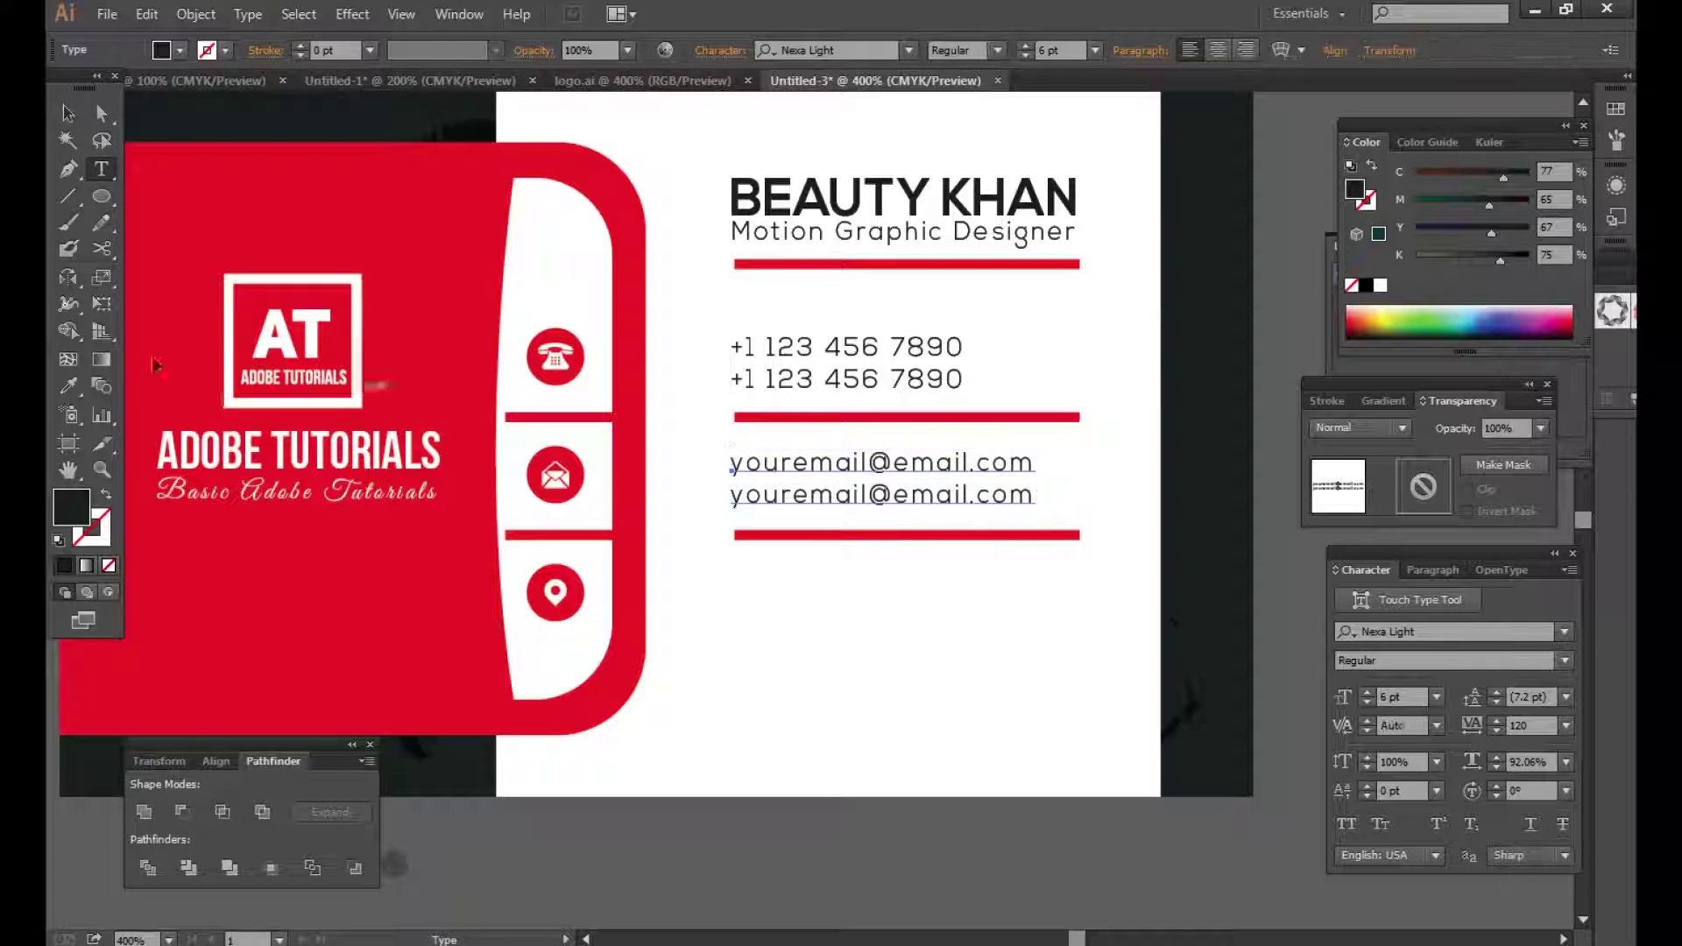
click(67, 113)
- Copy the email text to the location row and type the two-line address
drag(827, 465, 827, 571)
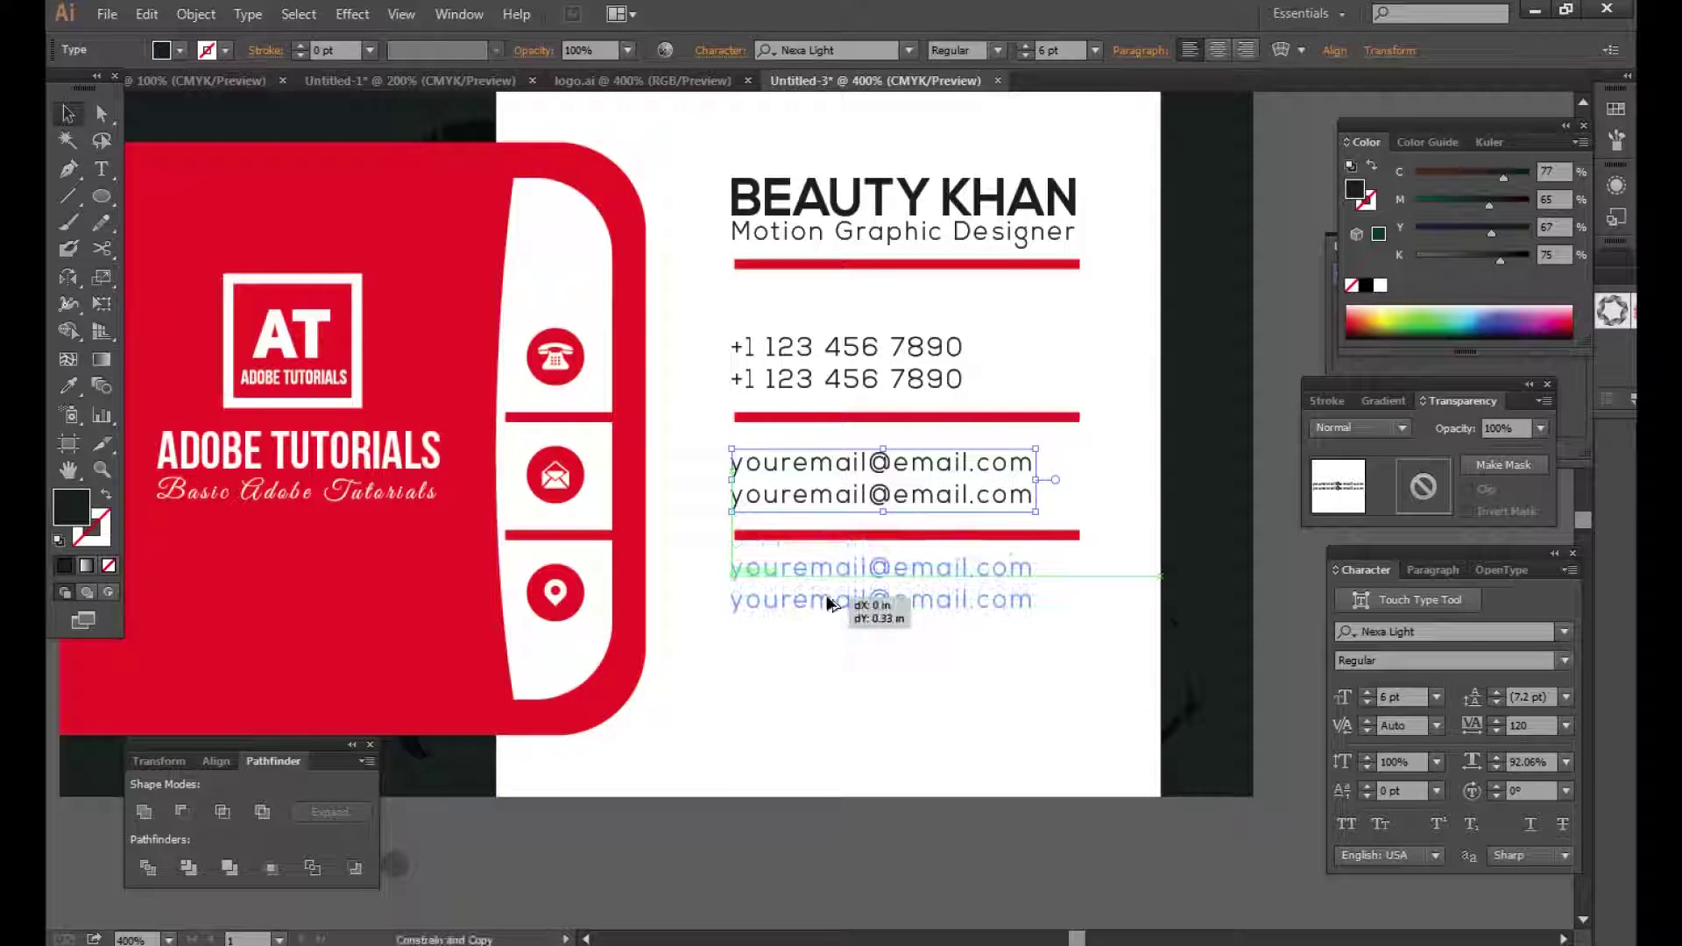
double_click(827, 571)
key(ctrl+a)
text(y)
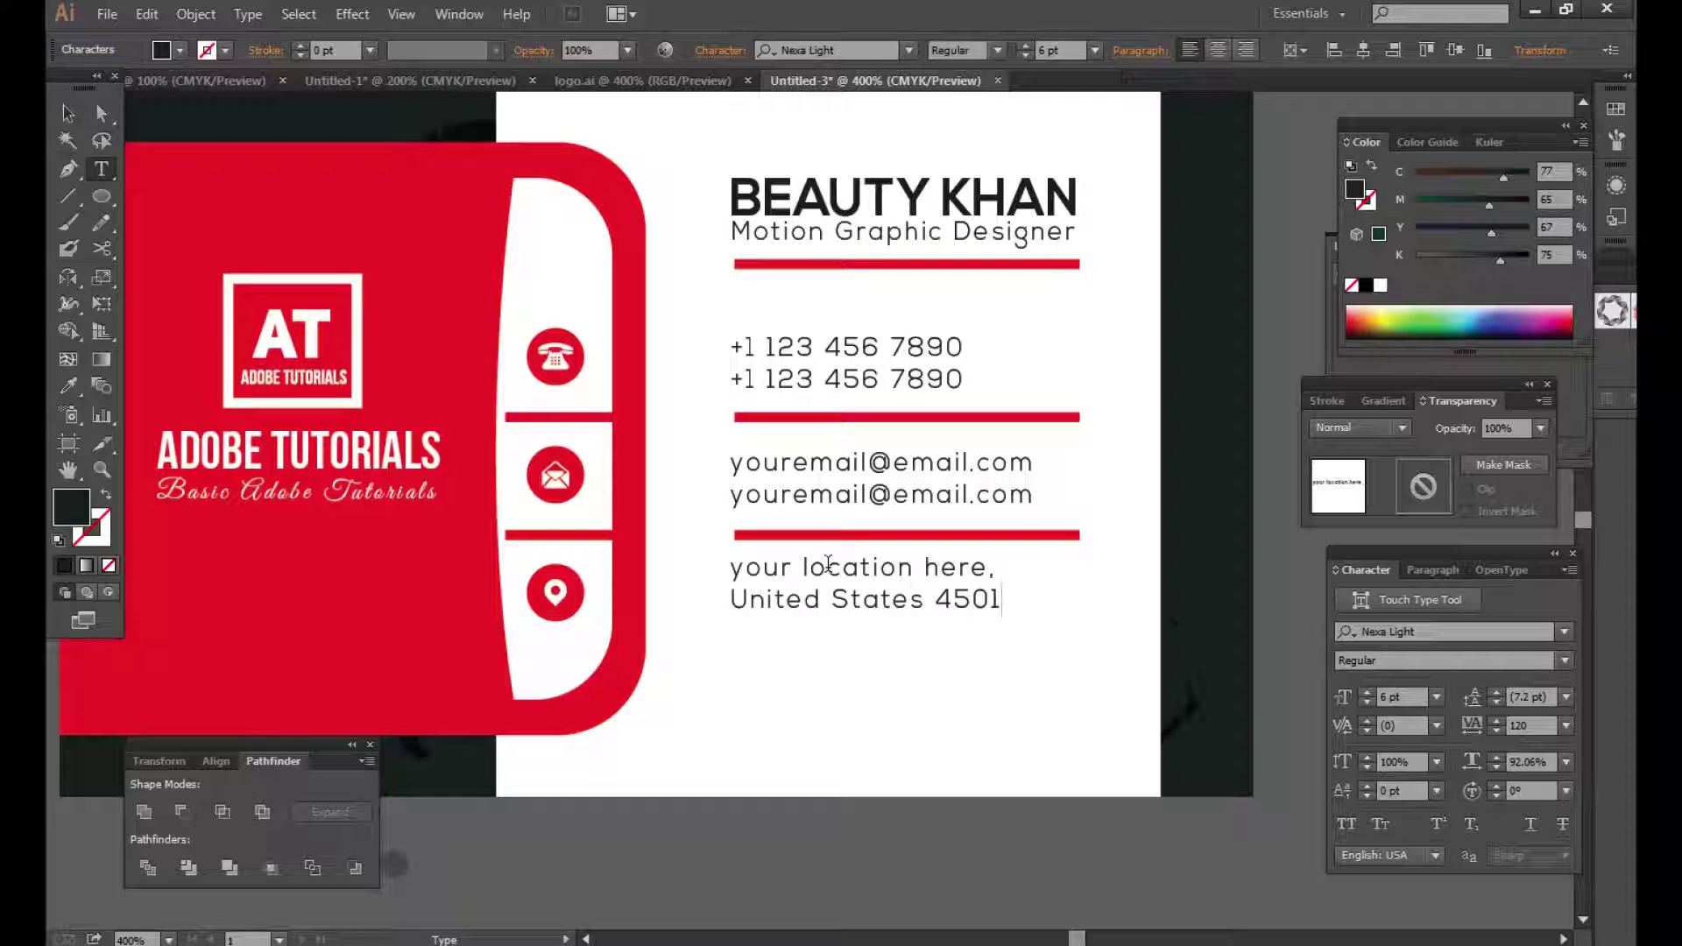
click(68, 113)
- Nudge the location text slightly lower and bring the front card into view
drag(785, 556, 784, 558)
key(ctrl+minus)
key(ctrl+minus)
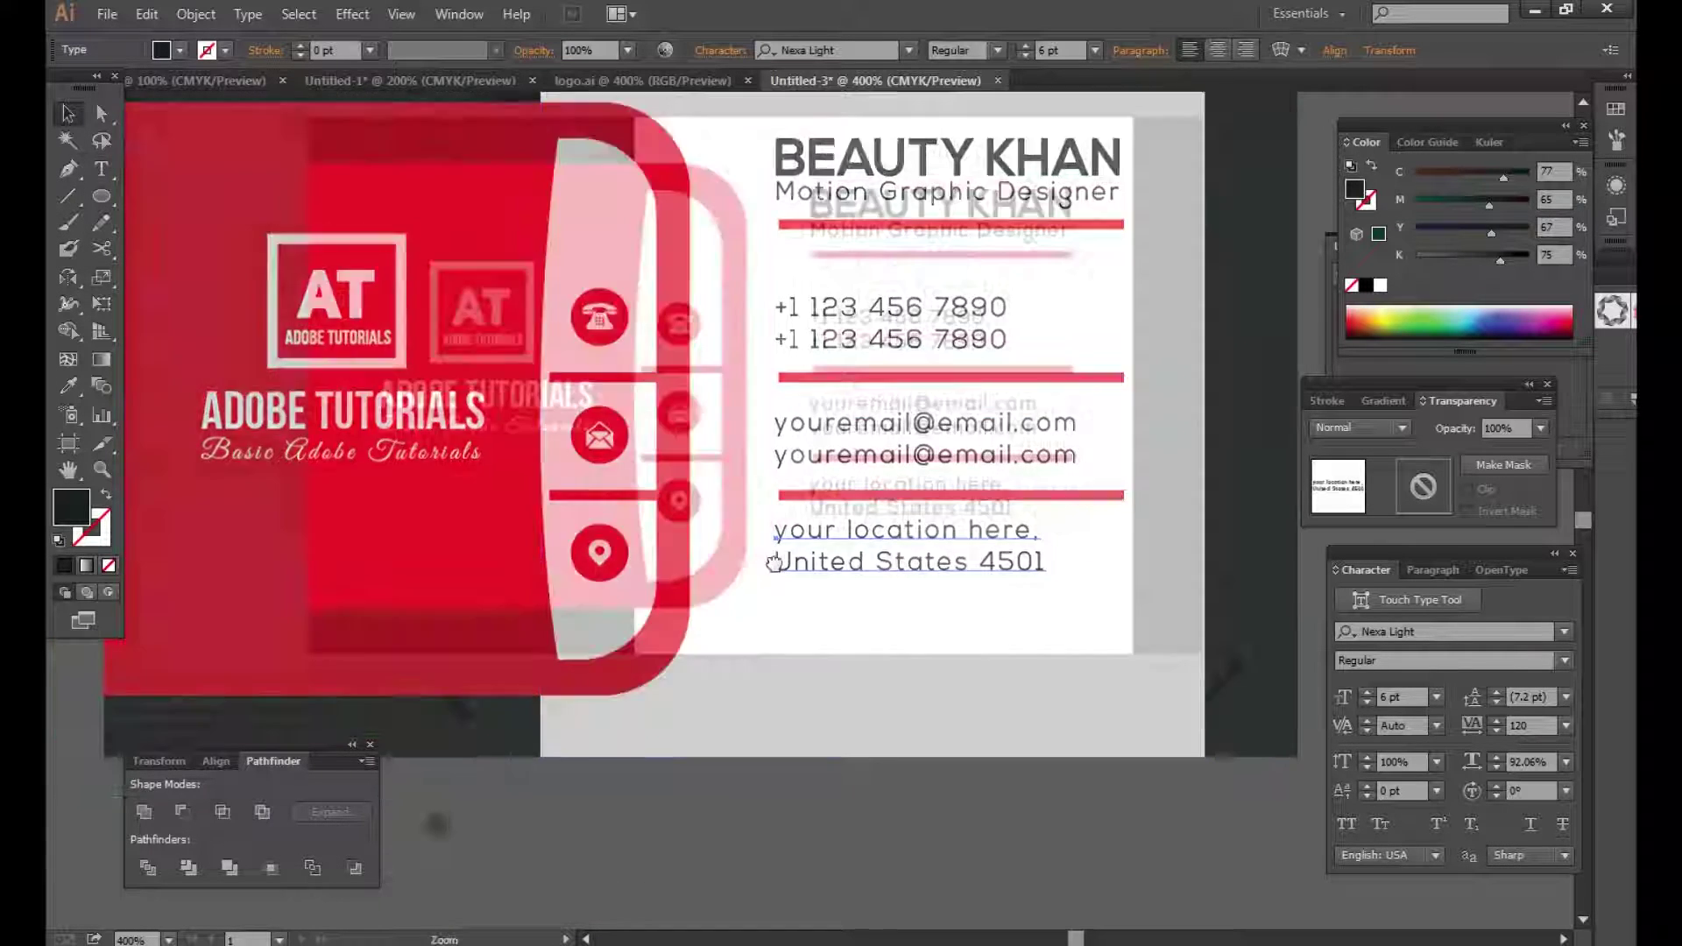
scroll(936, 625, up, 2)
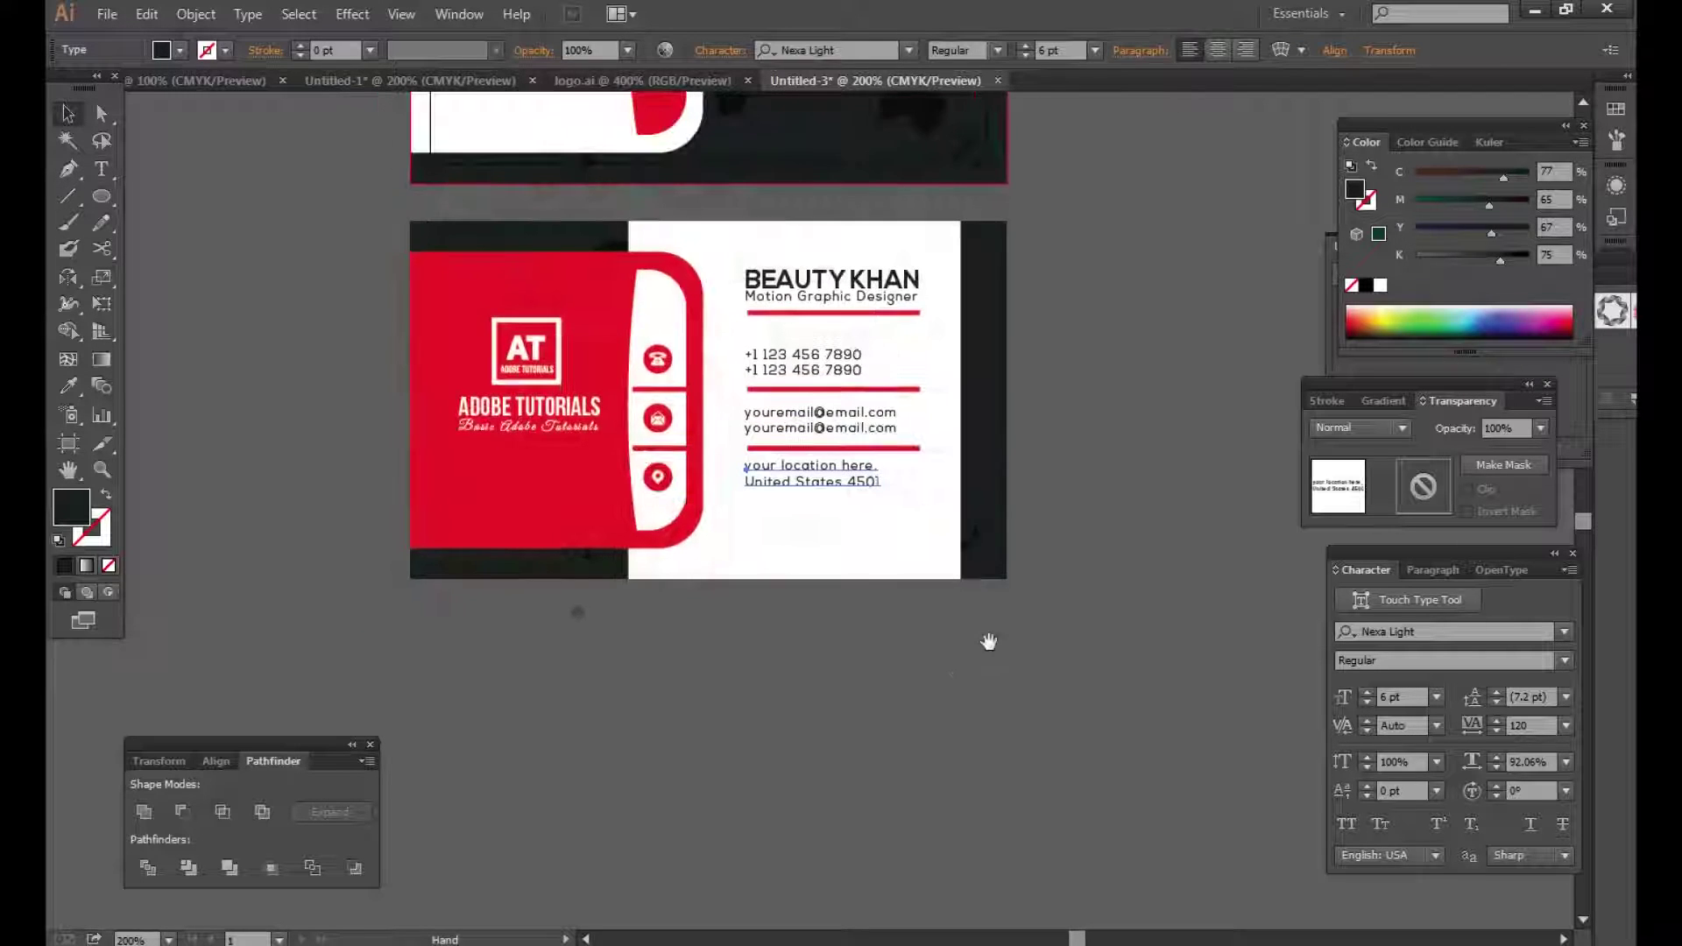
scroll(984, 672, up, 5)
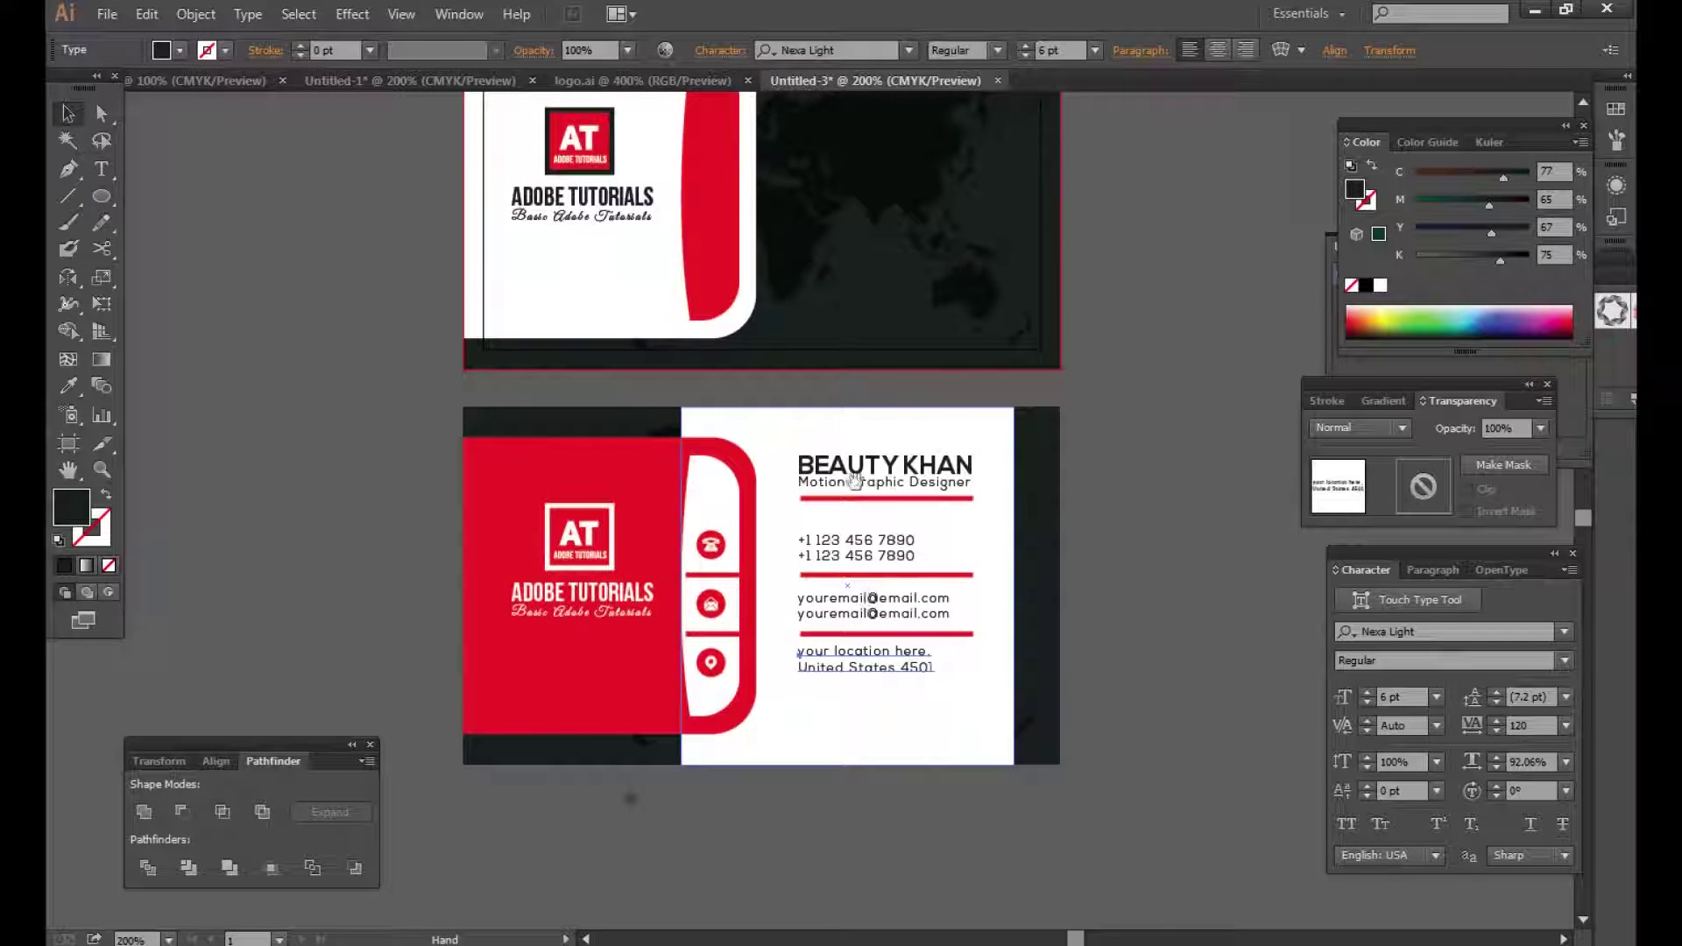
scroll(837, 523, up, 4)
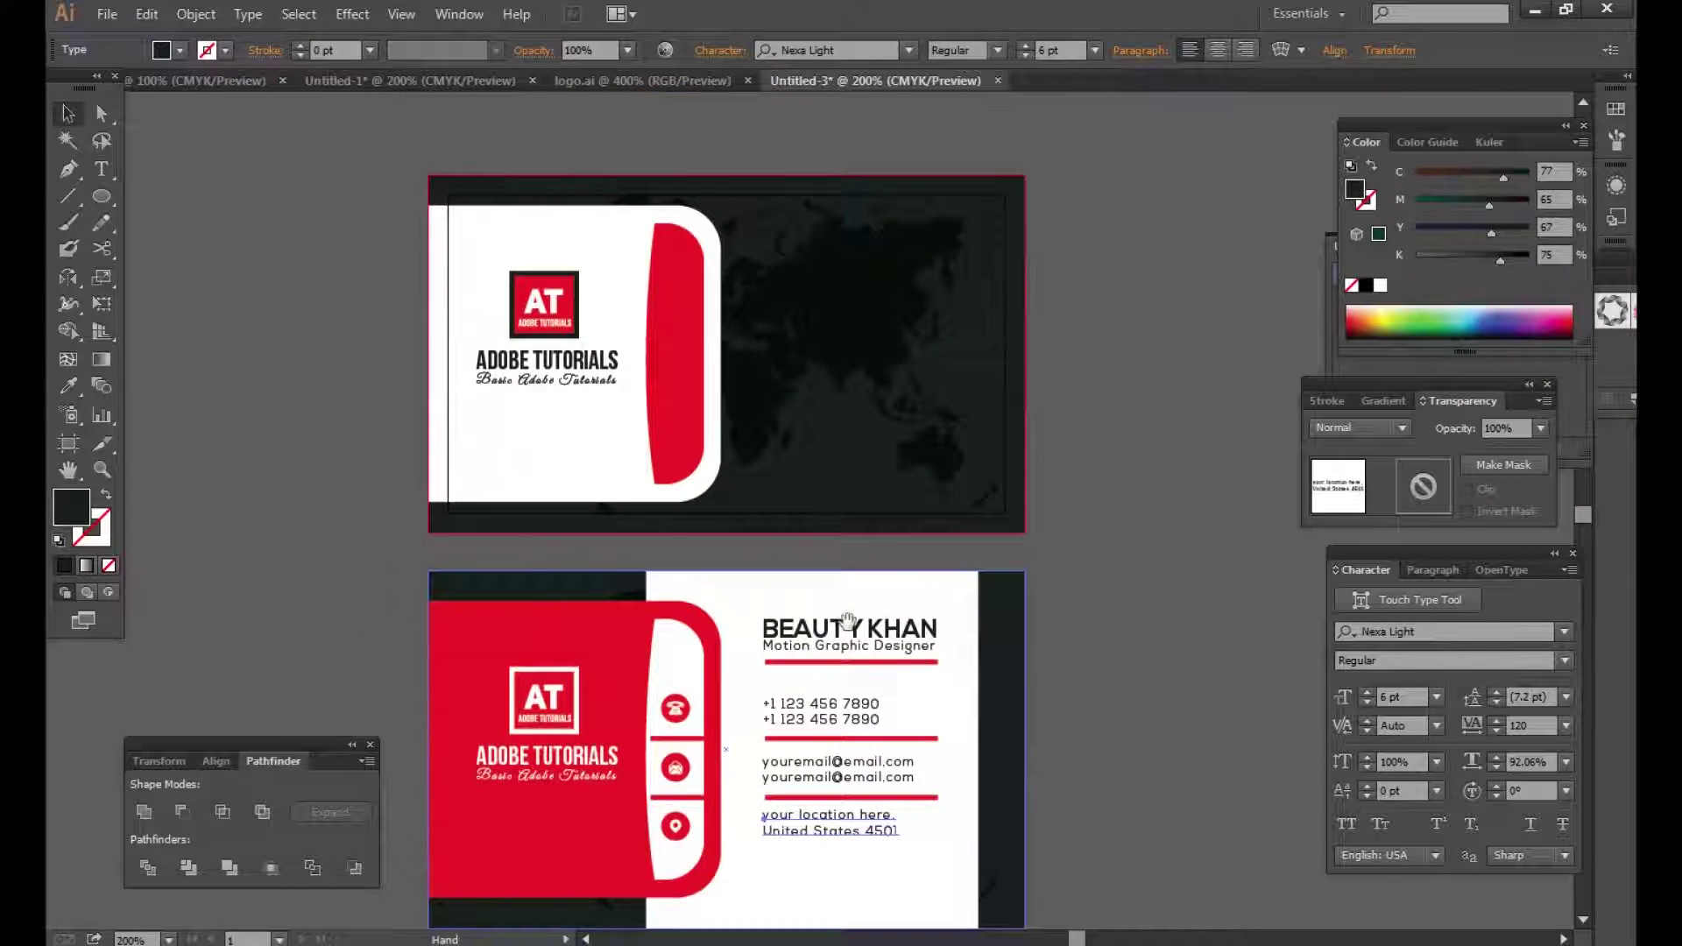
drag(847, 622, 855, 547)
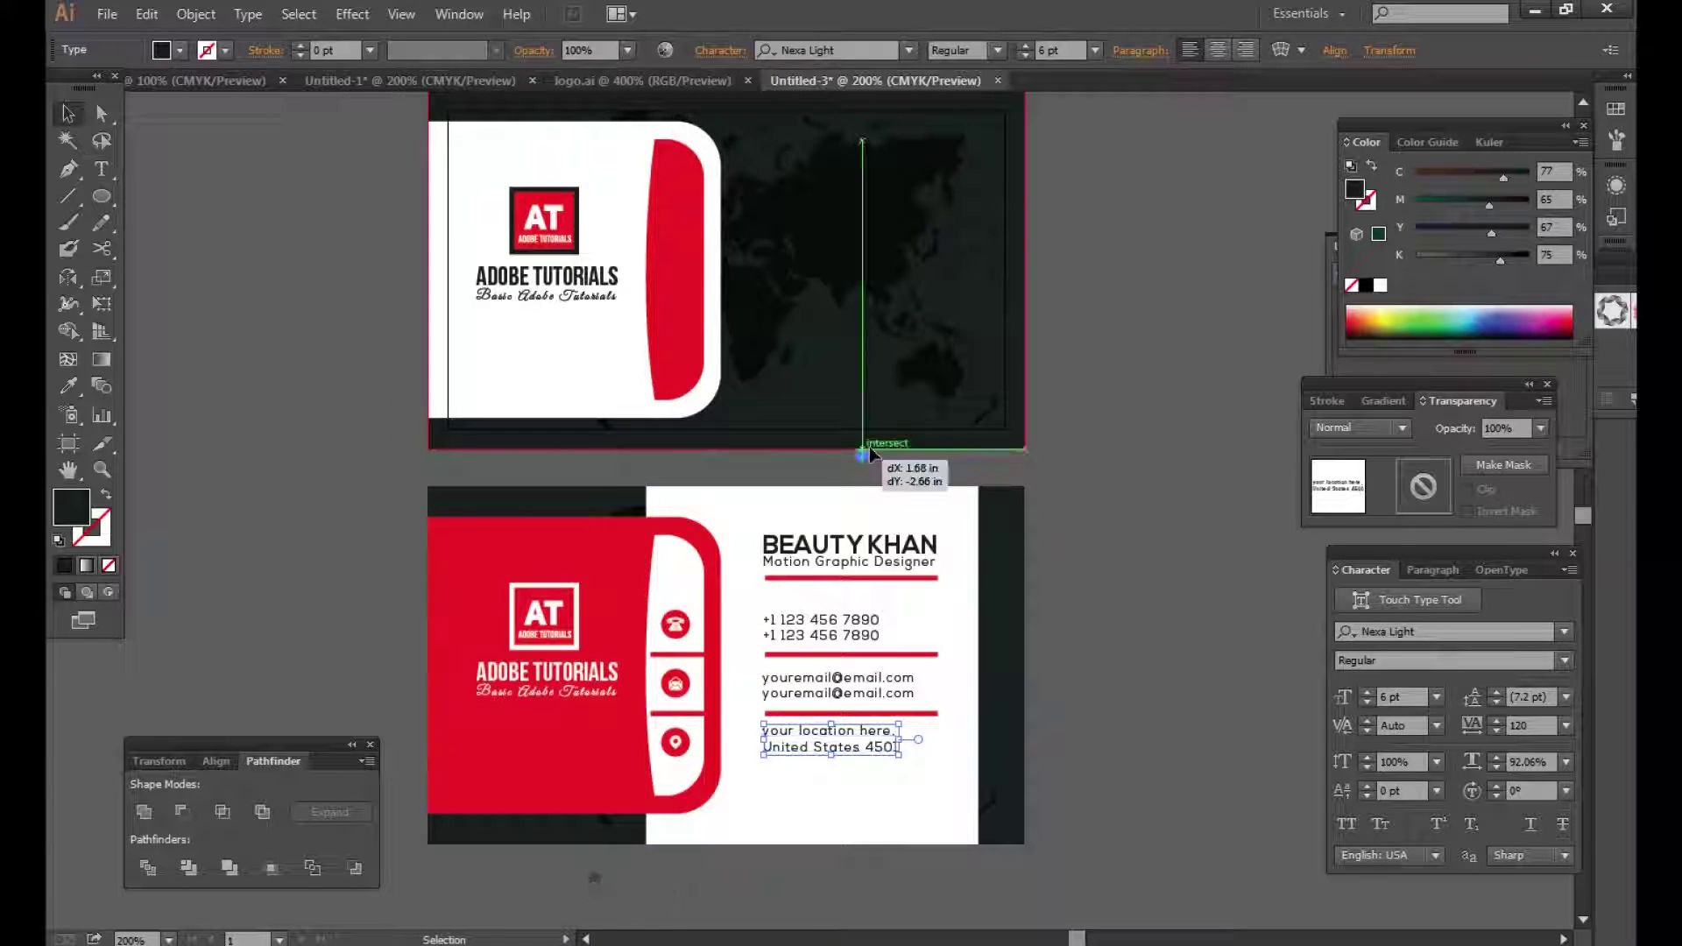
- Move the globe icon up onto the world map and fill it white
click(823, 363)
drag(823, 355, 826, 346)
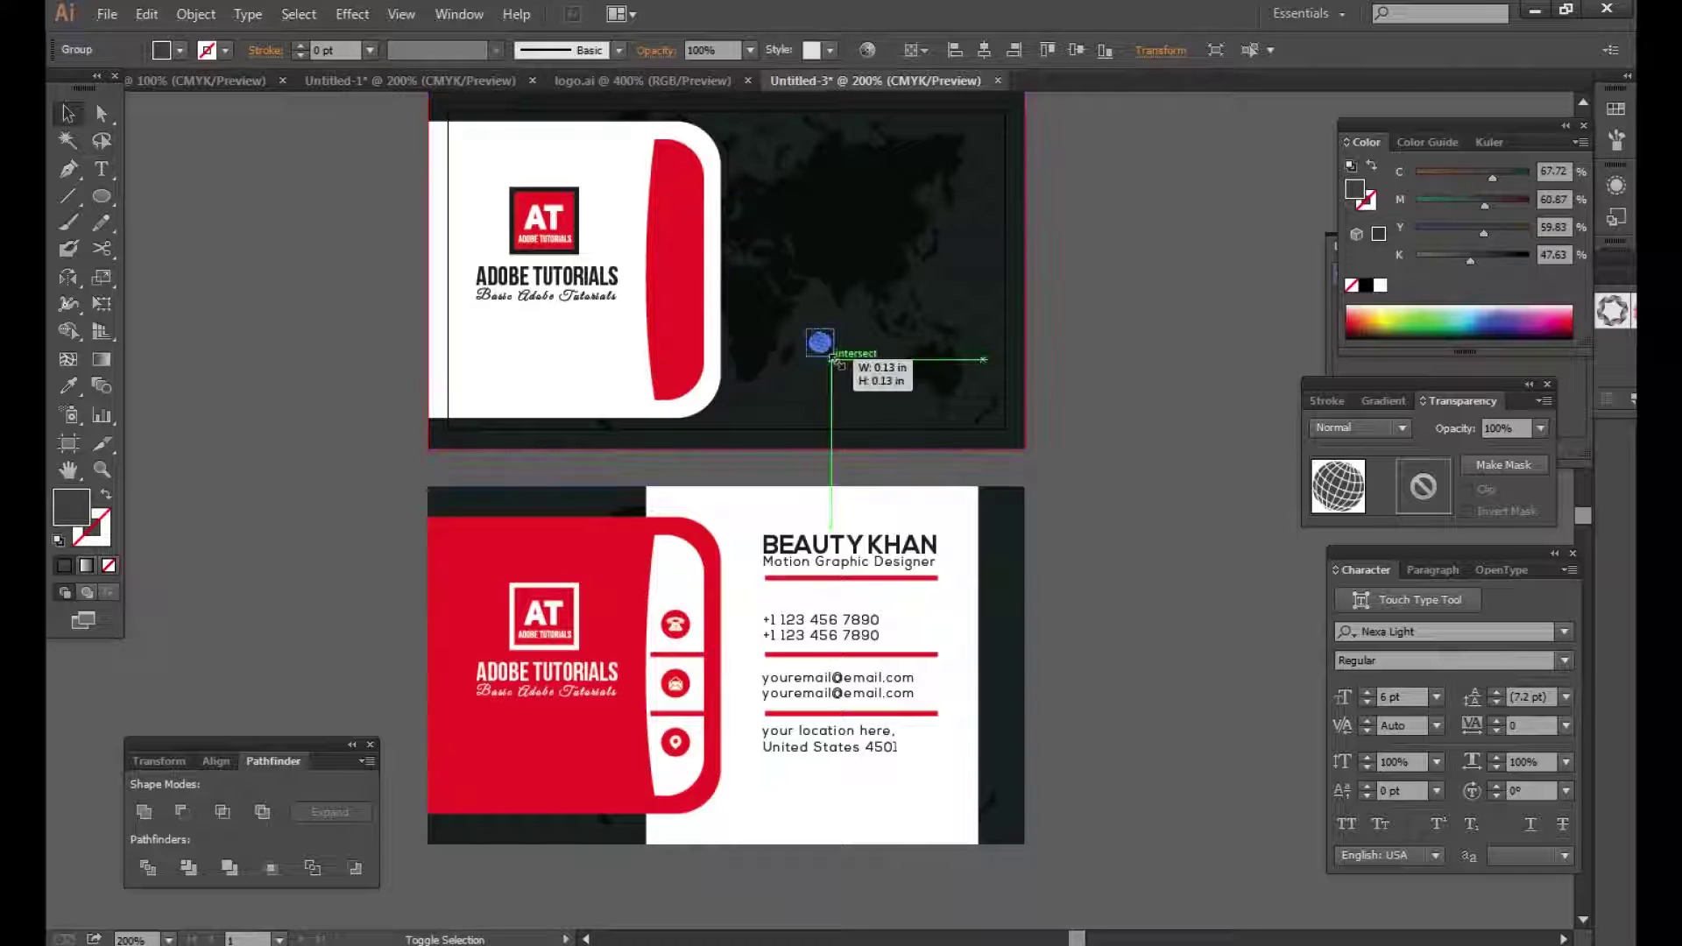
click(1380, 284)
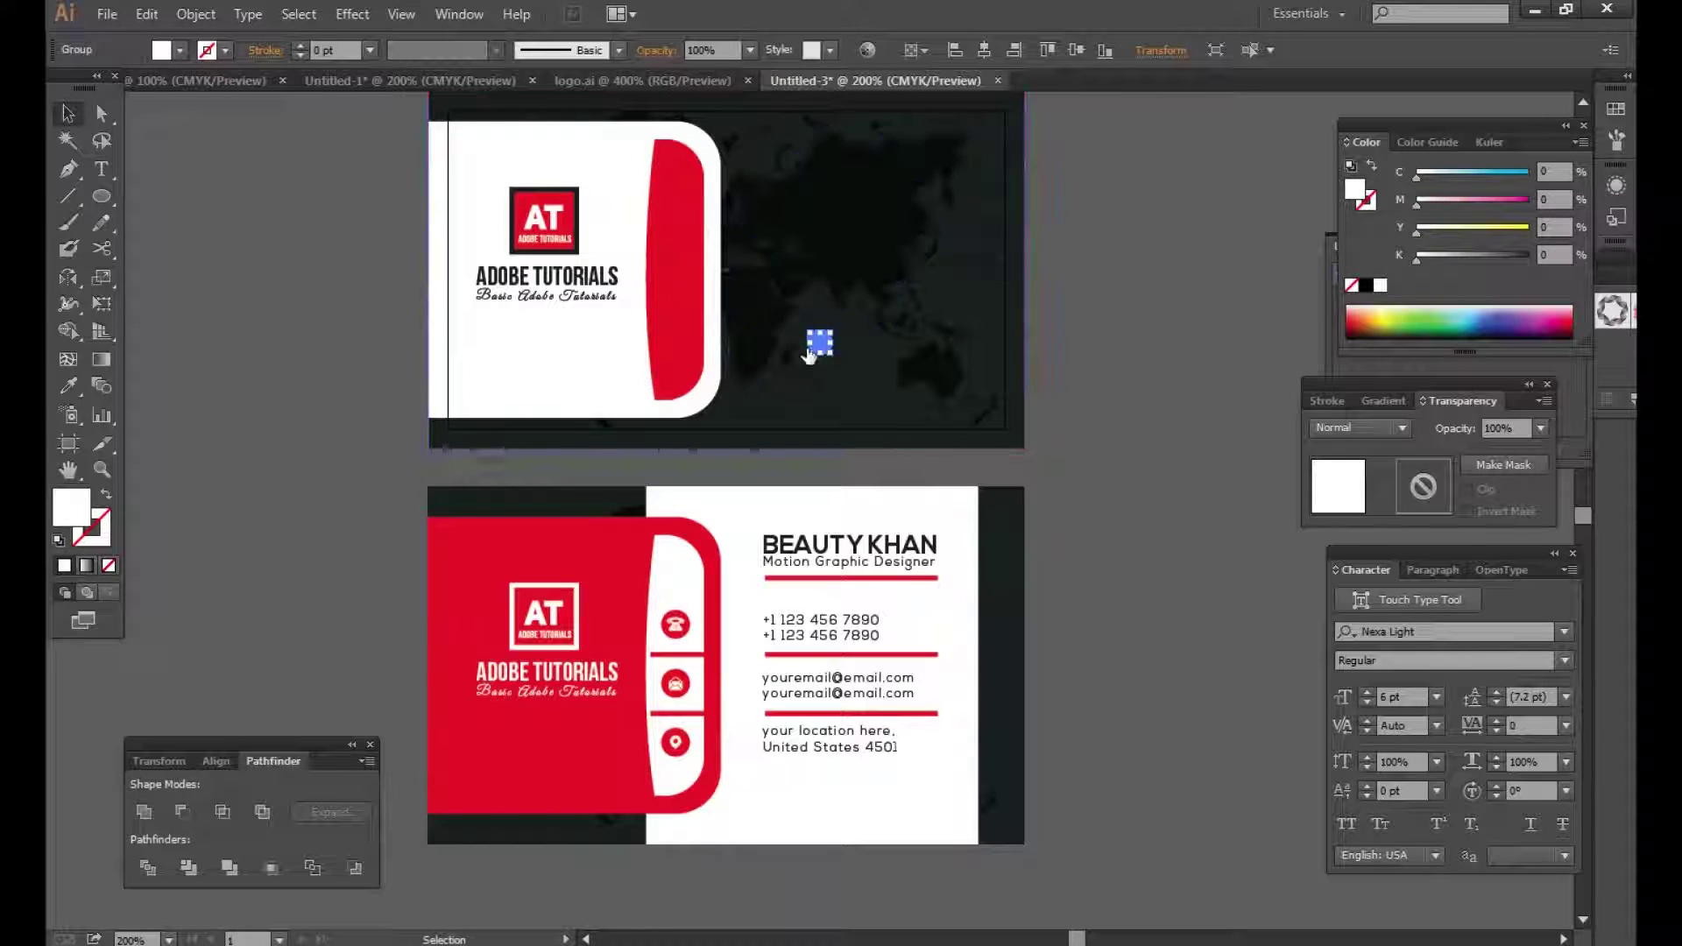
drag(820, 338, 855, 219)
key(ctrl+plus)
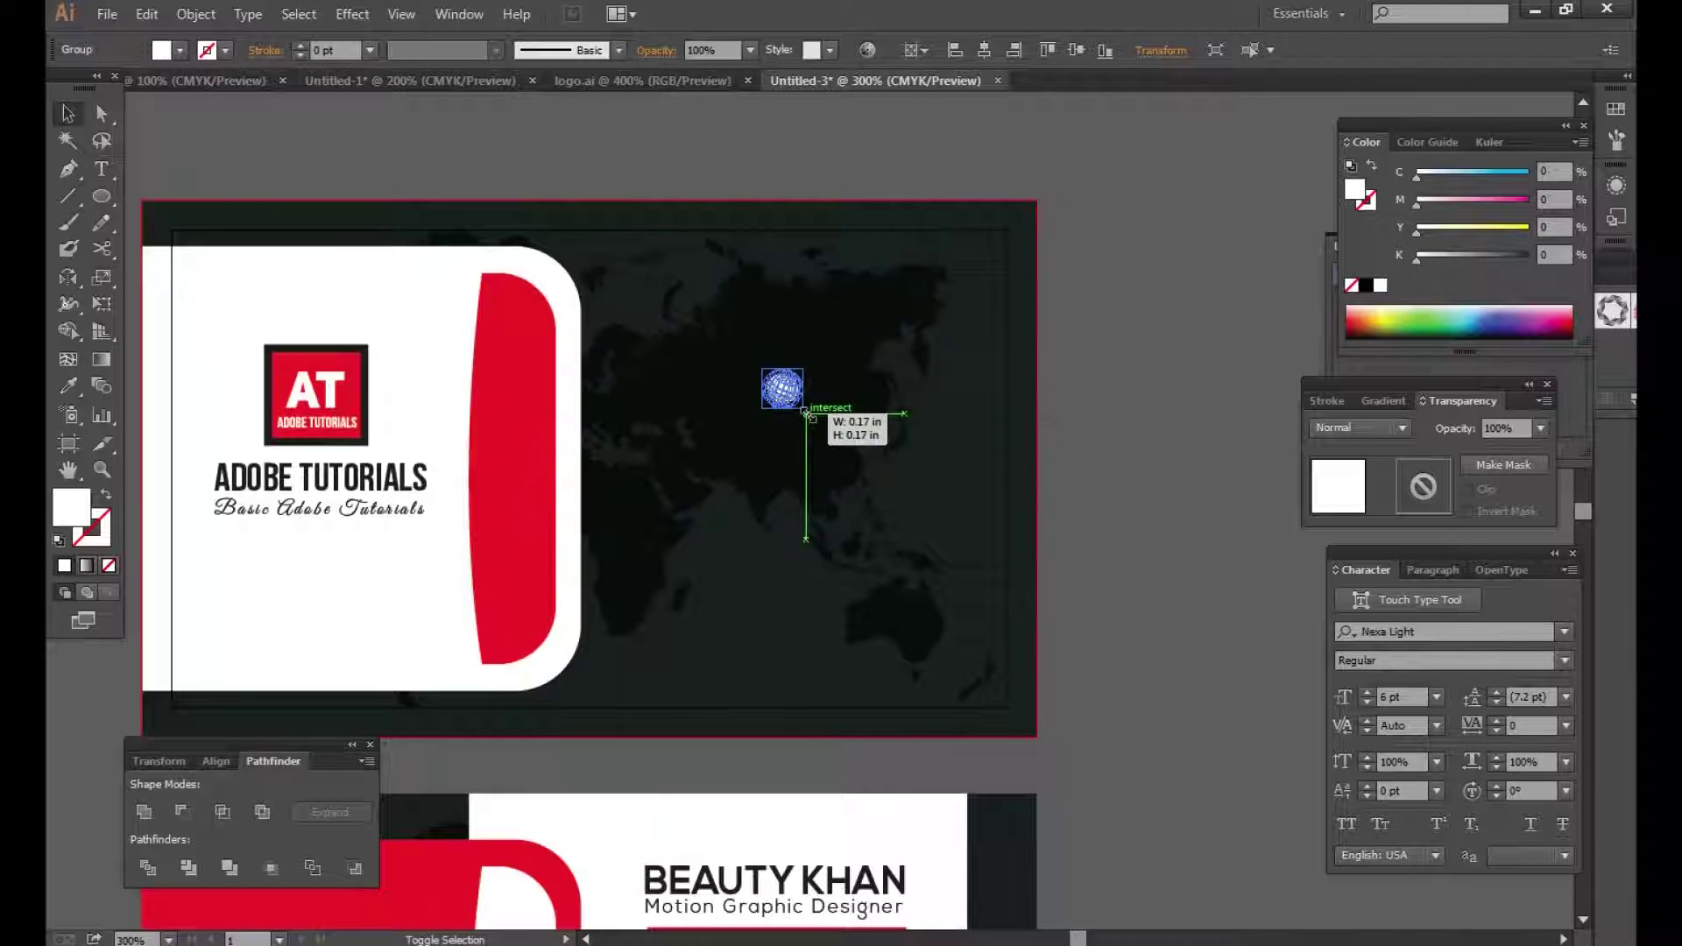
click(1106, 428)
- Duplicate the phone icon's red circle to the globe and bring the globe in front
drag(1012, 523, 1016, 417)
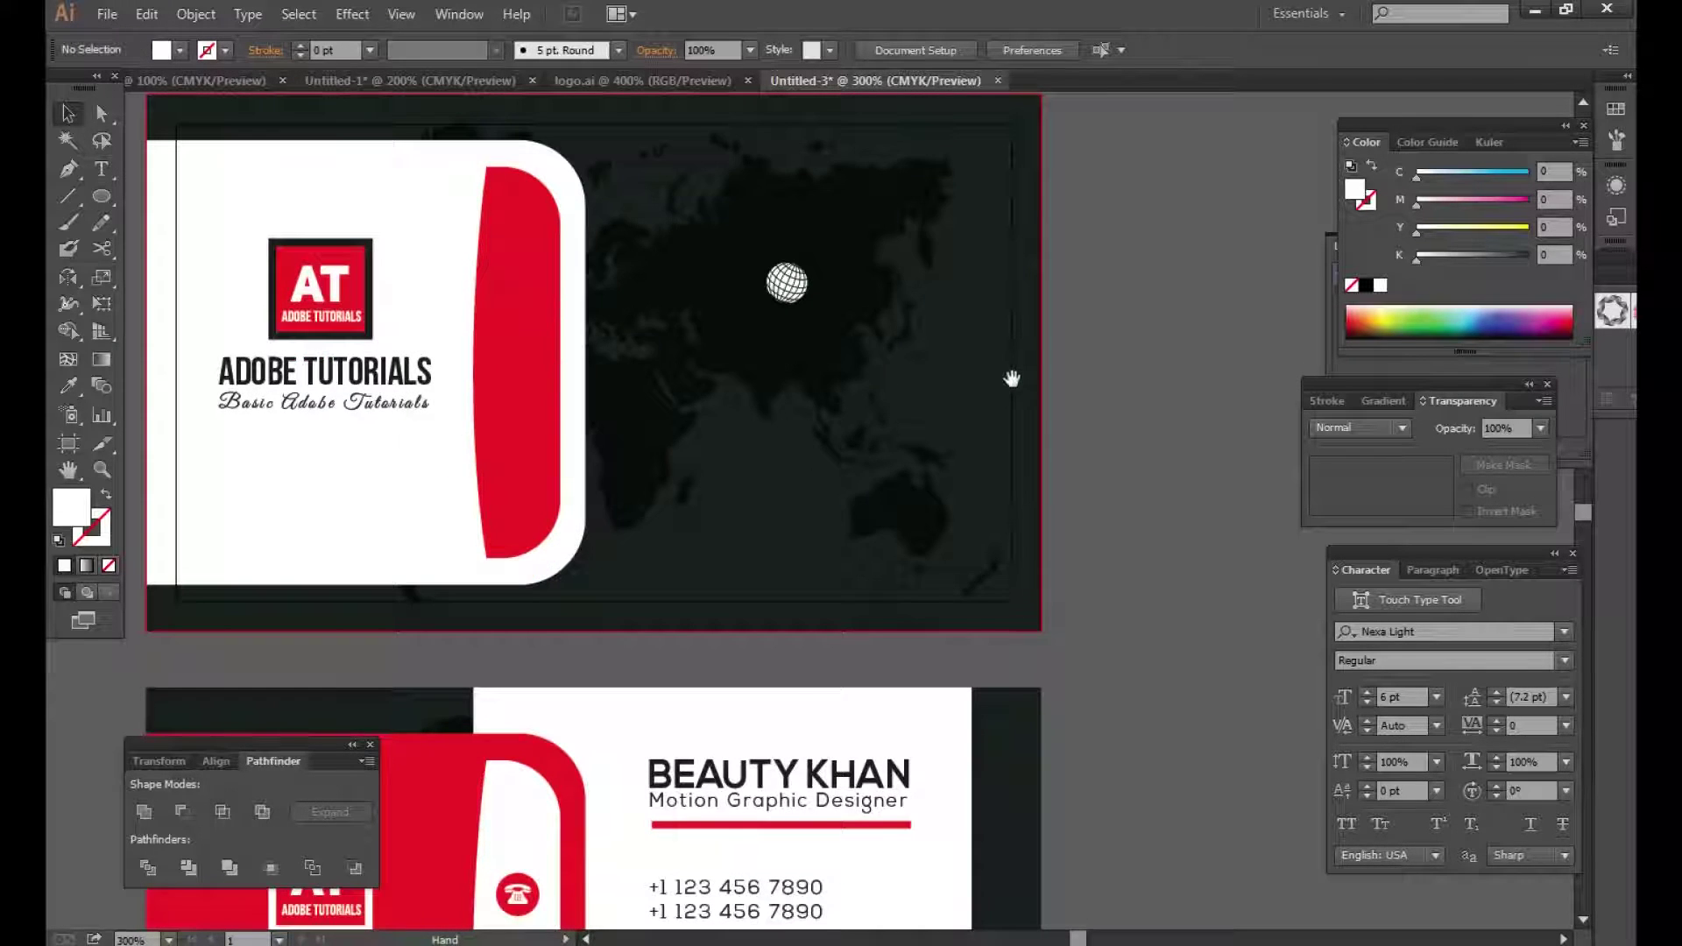
scroll(713, 334, down, 2)
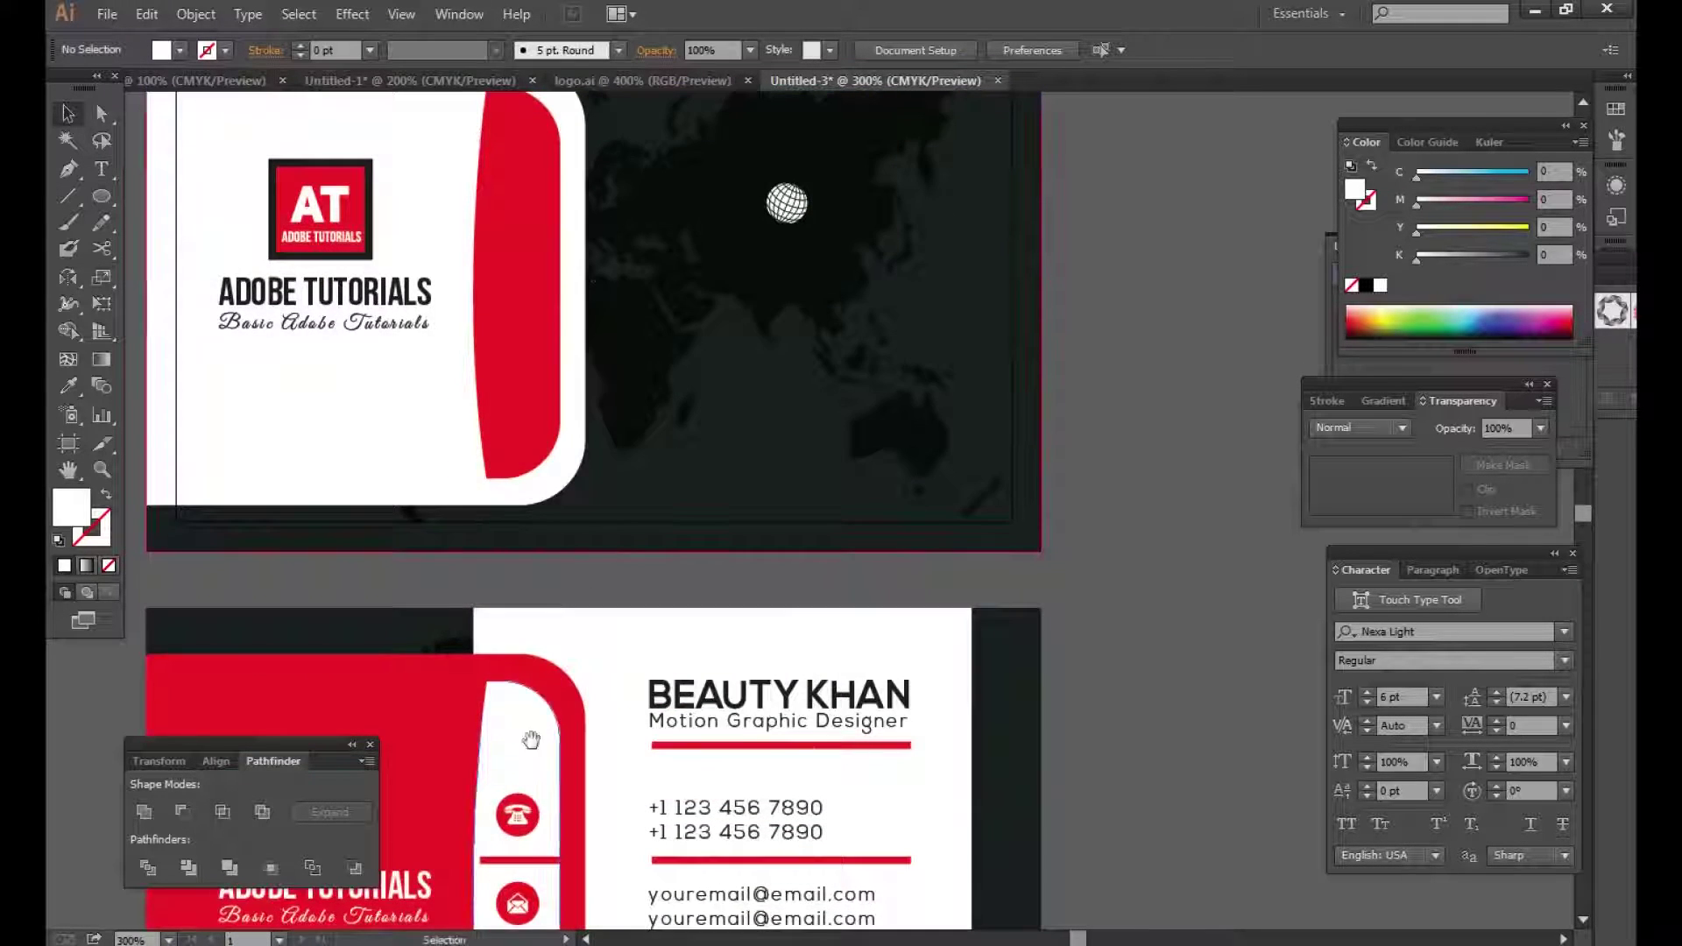
drag(514, 807, 751, 204)
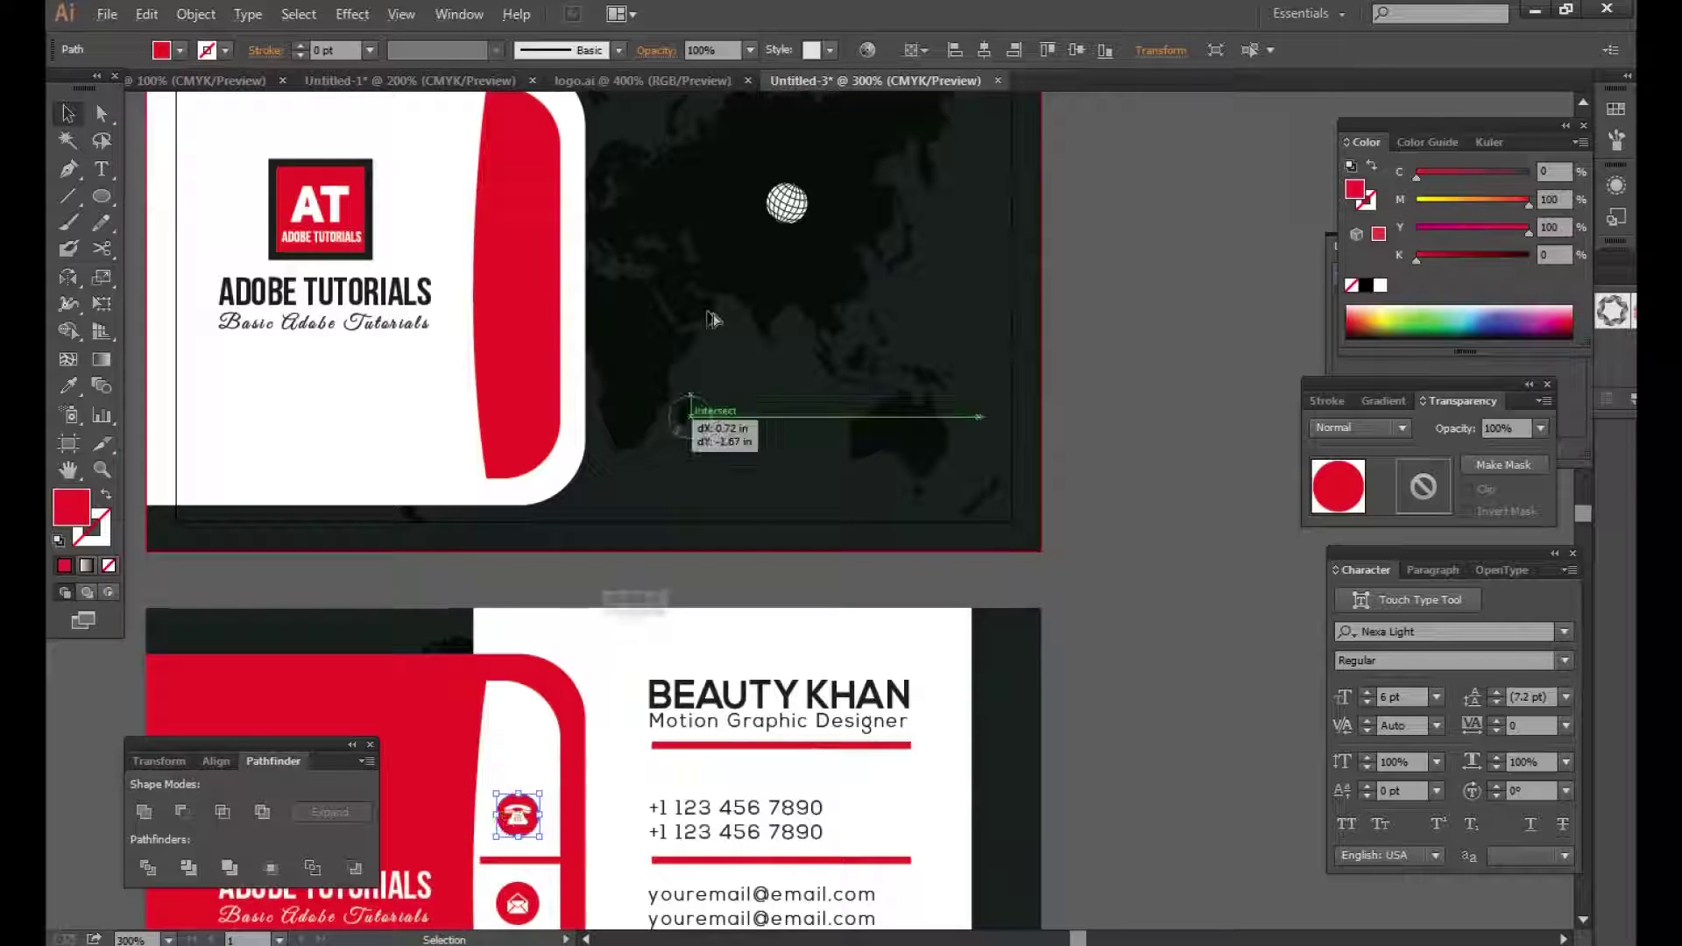
drag(750, 203, 788, 187)
right_click(793, 186)
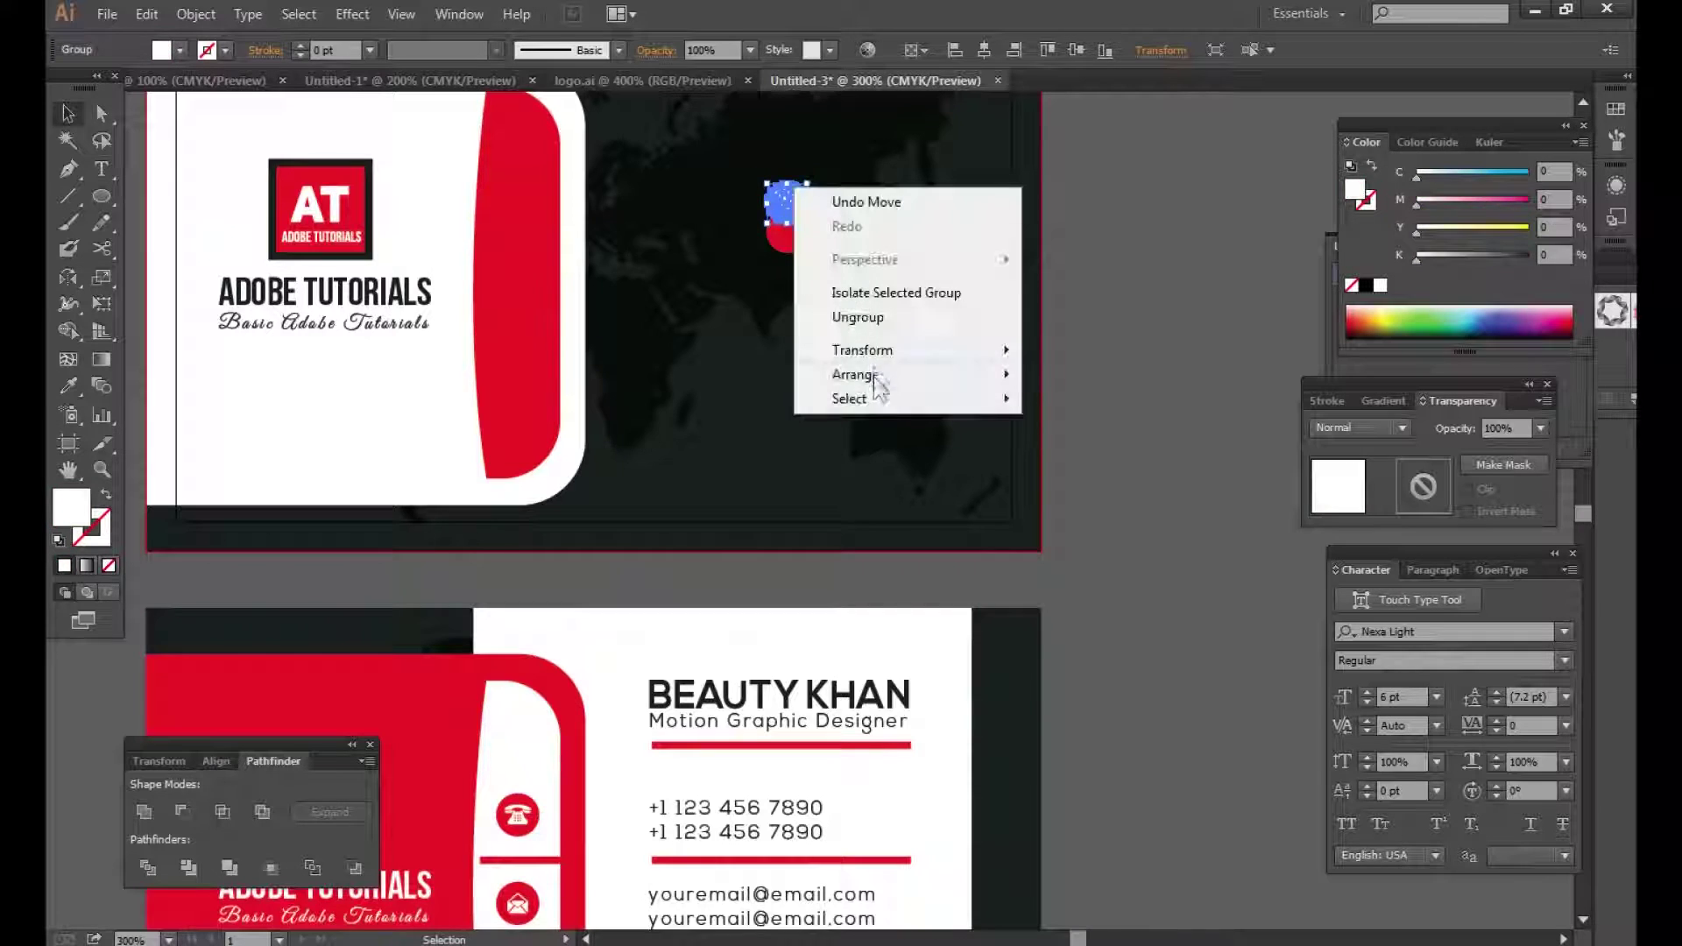
click(1080, 375)
ctrl+click(779, 210)
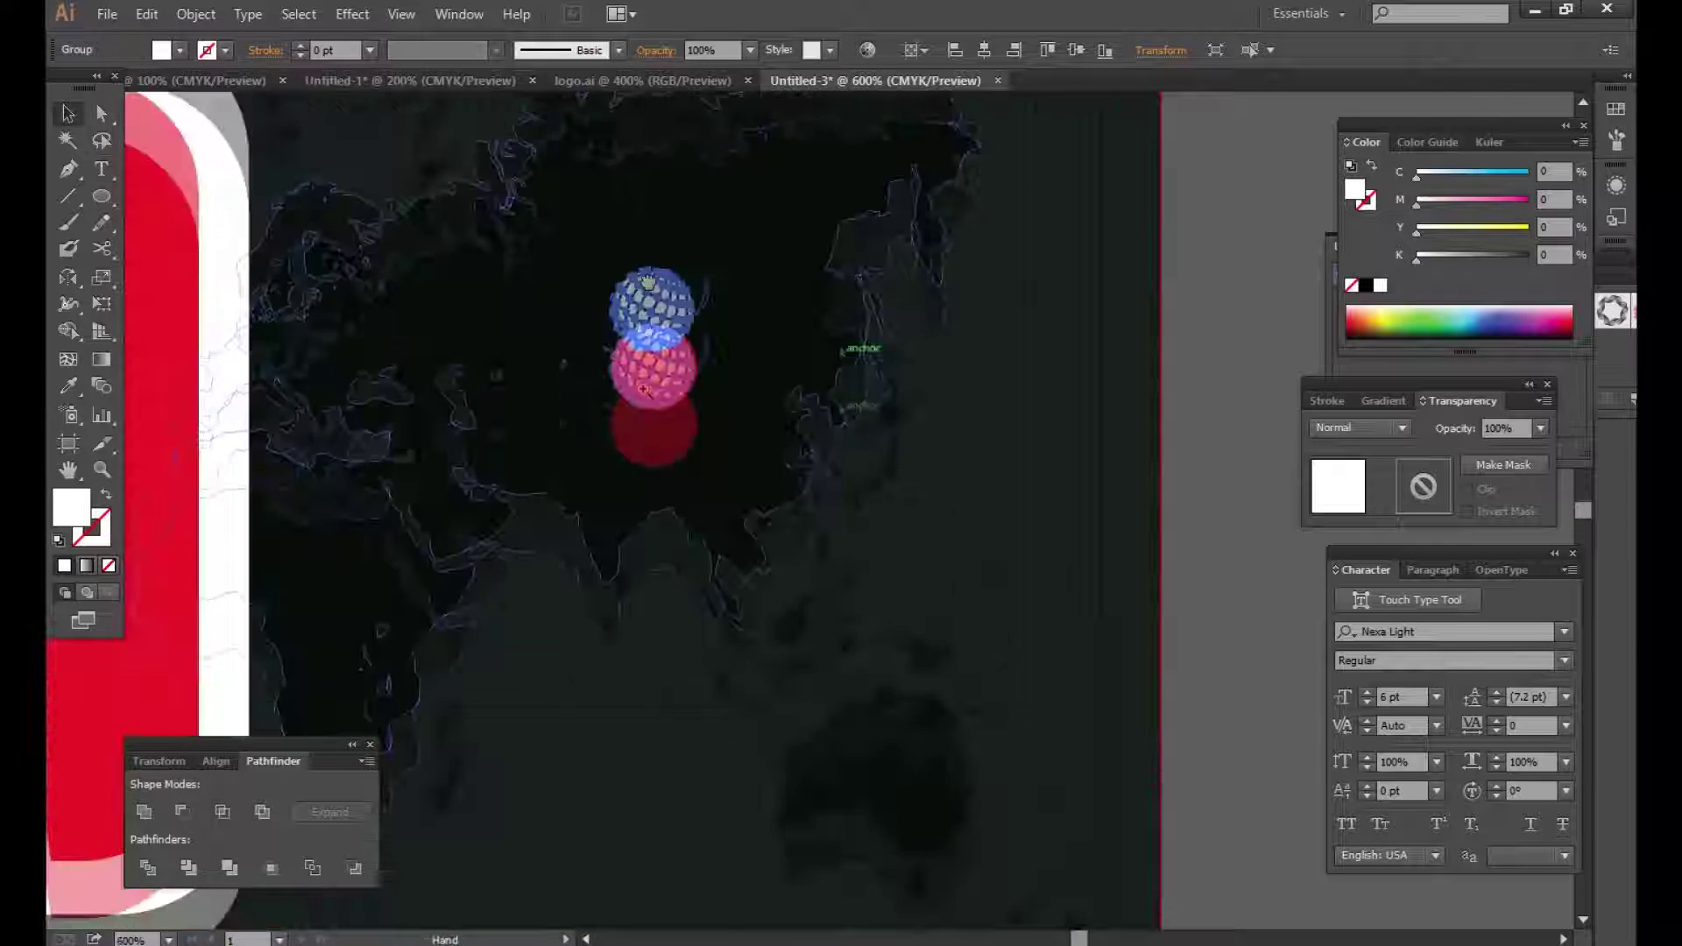
- Centre the globe over the red circle and group them as a badge on the map
ctrl+click(740, 333)
drag(754, 305, 713, 431)
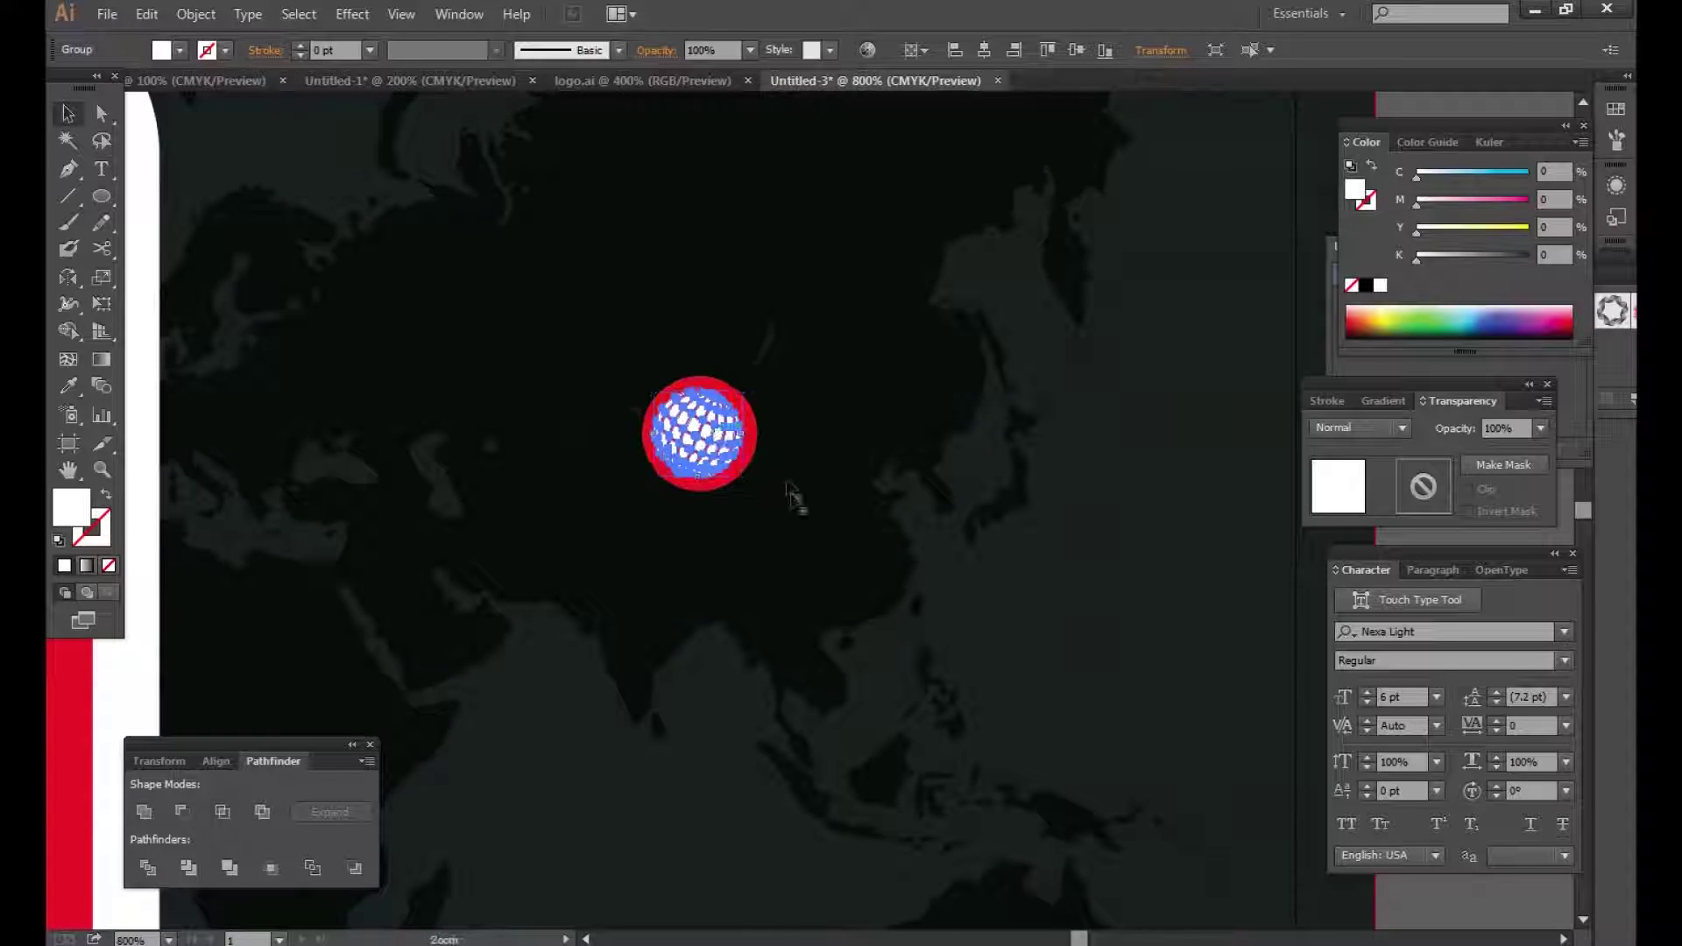
click(759, 456)
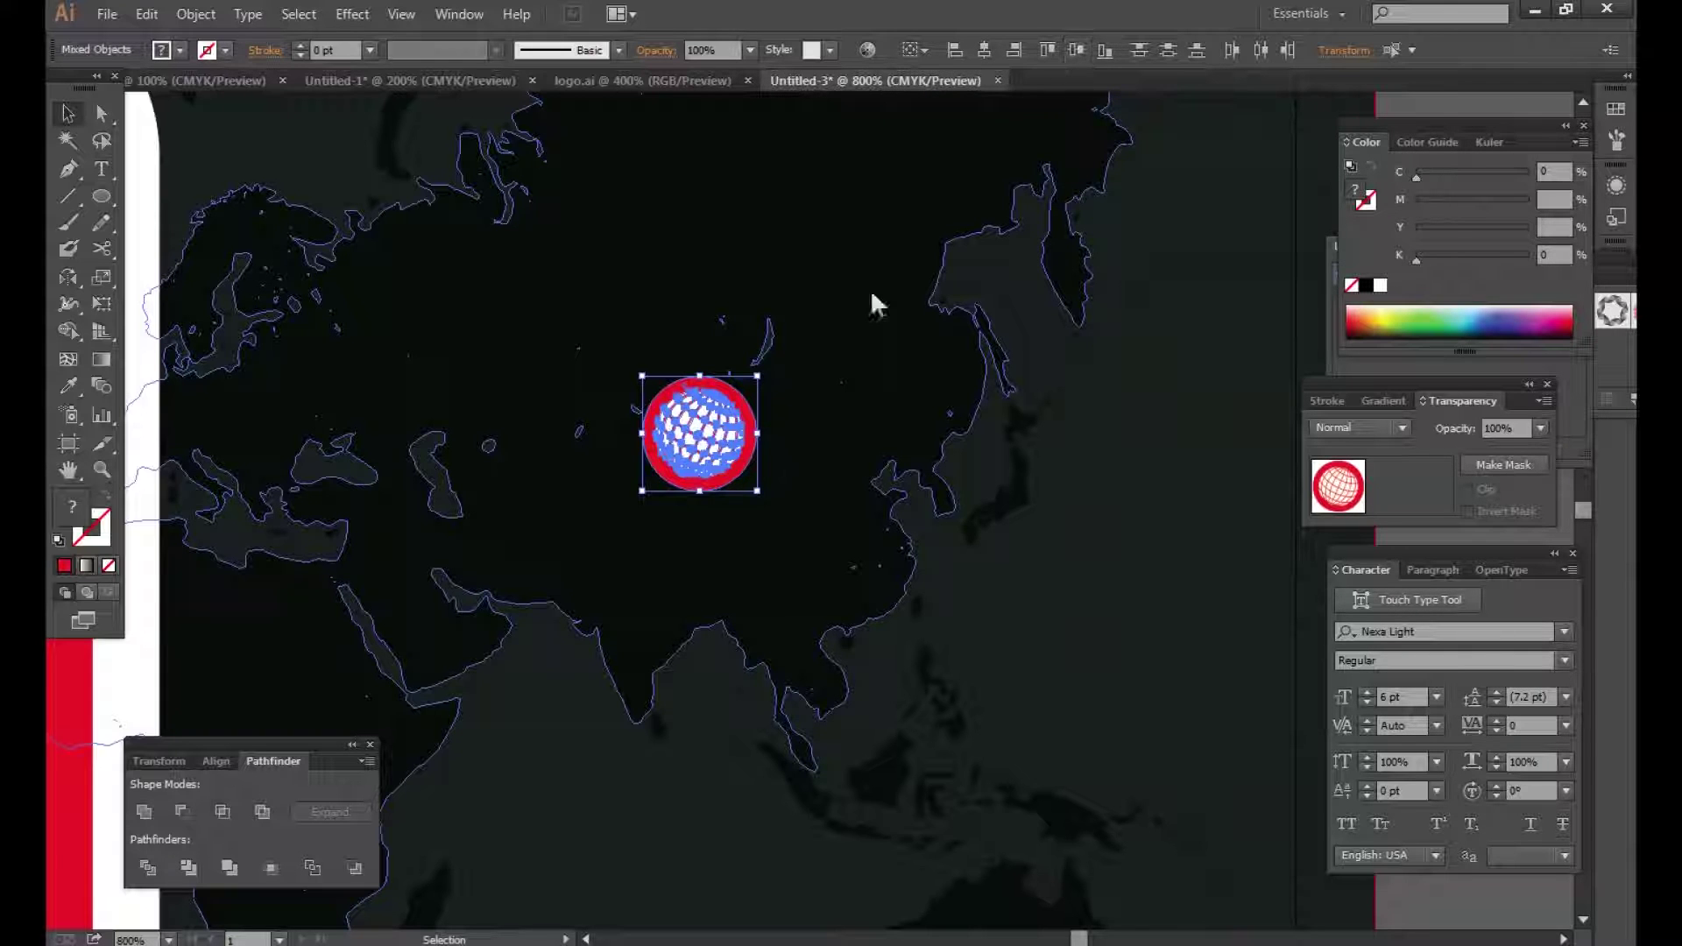
key(ctrl+minus)
mouse_move(668, 488)
mouse_down()
mouse_move(737, 282)
mouse_move(761, 271)
mouse_move(741, 275)
mouse_up()
right_click(729, 284)
click(799, 389)
click(101, 169)
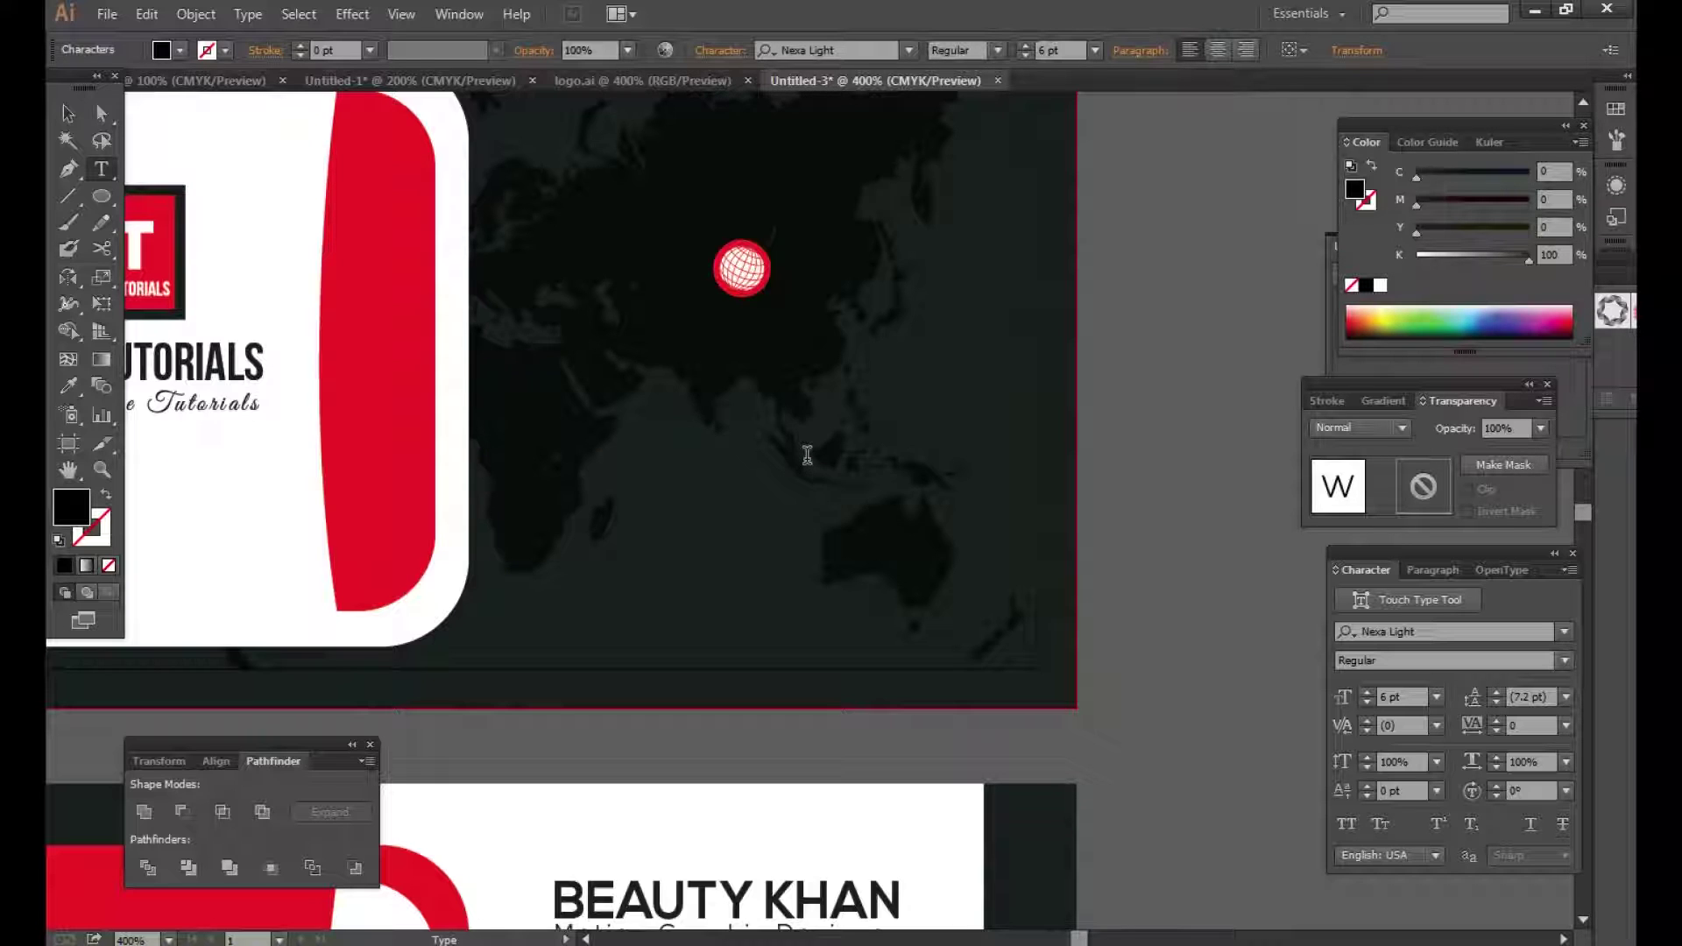
- Paste the website text below the globe in white Bebas Neue Bold
key(ctrl+v)
click(1429, 629)
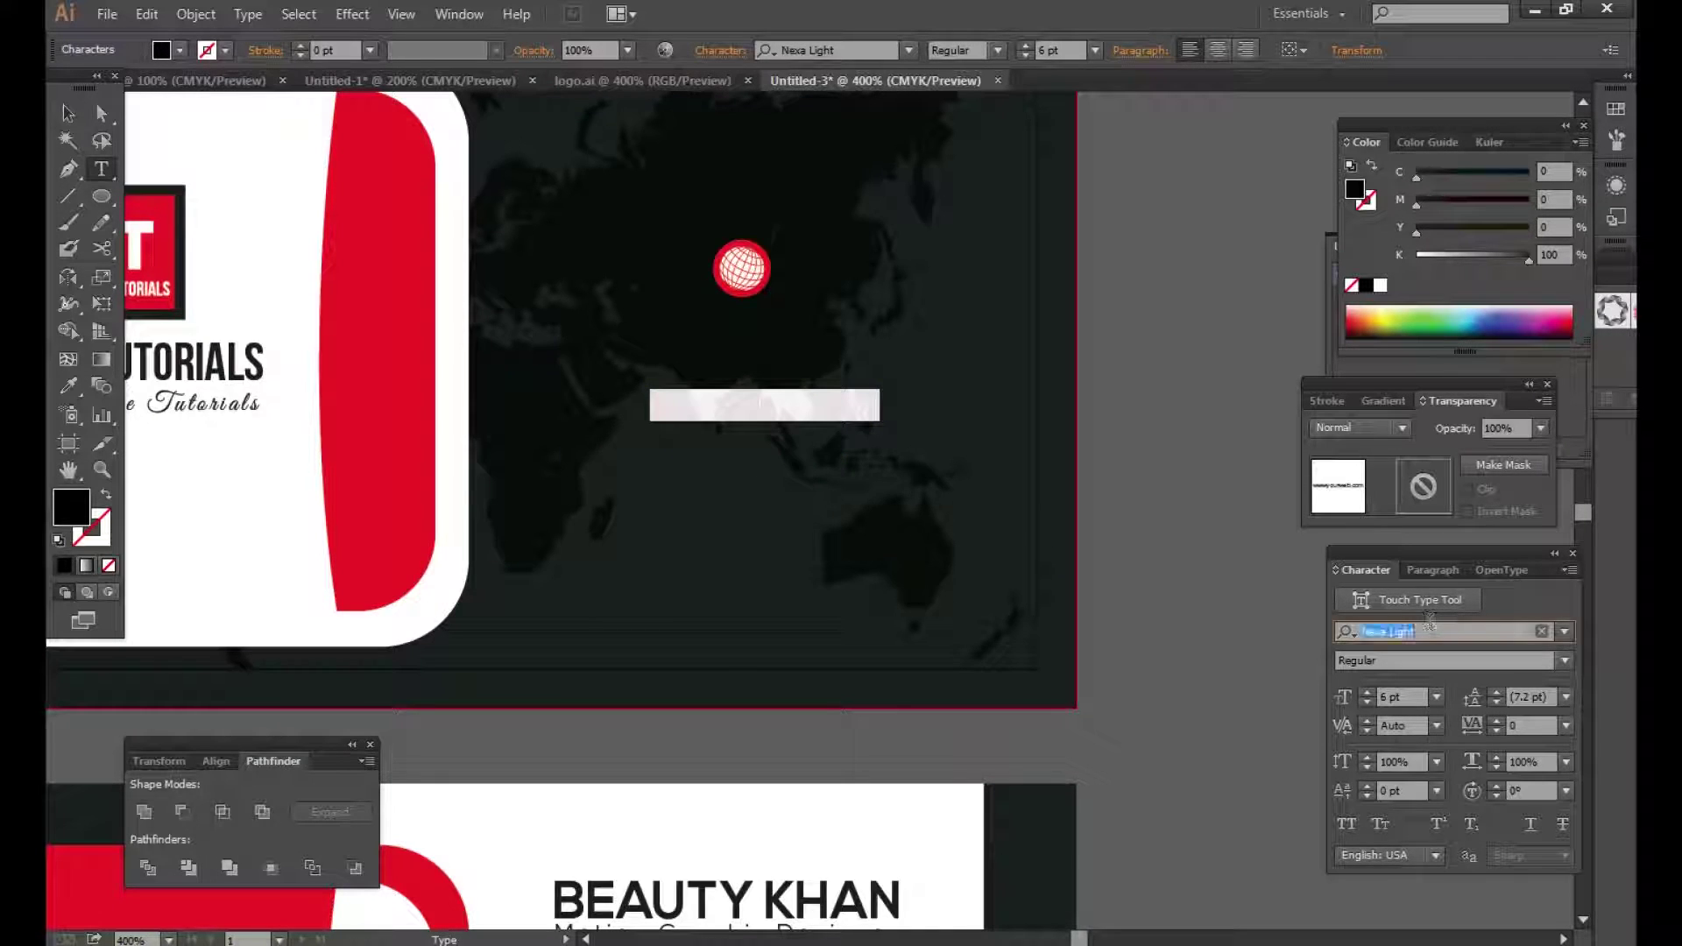
text(Bebas)
key(Down)
key(Down)
key(Down)
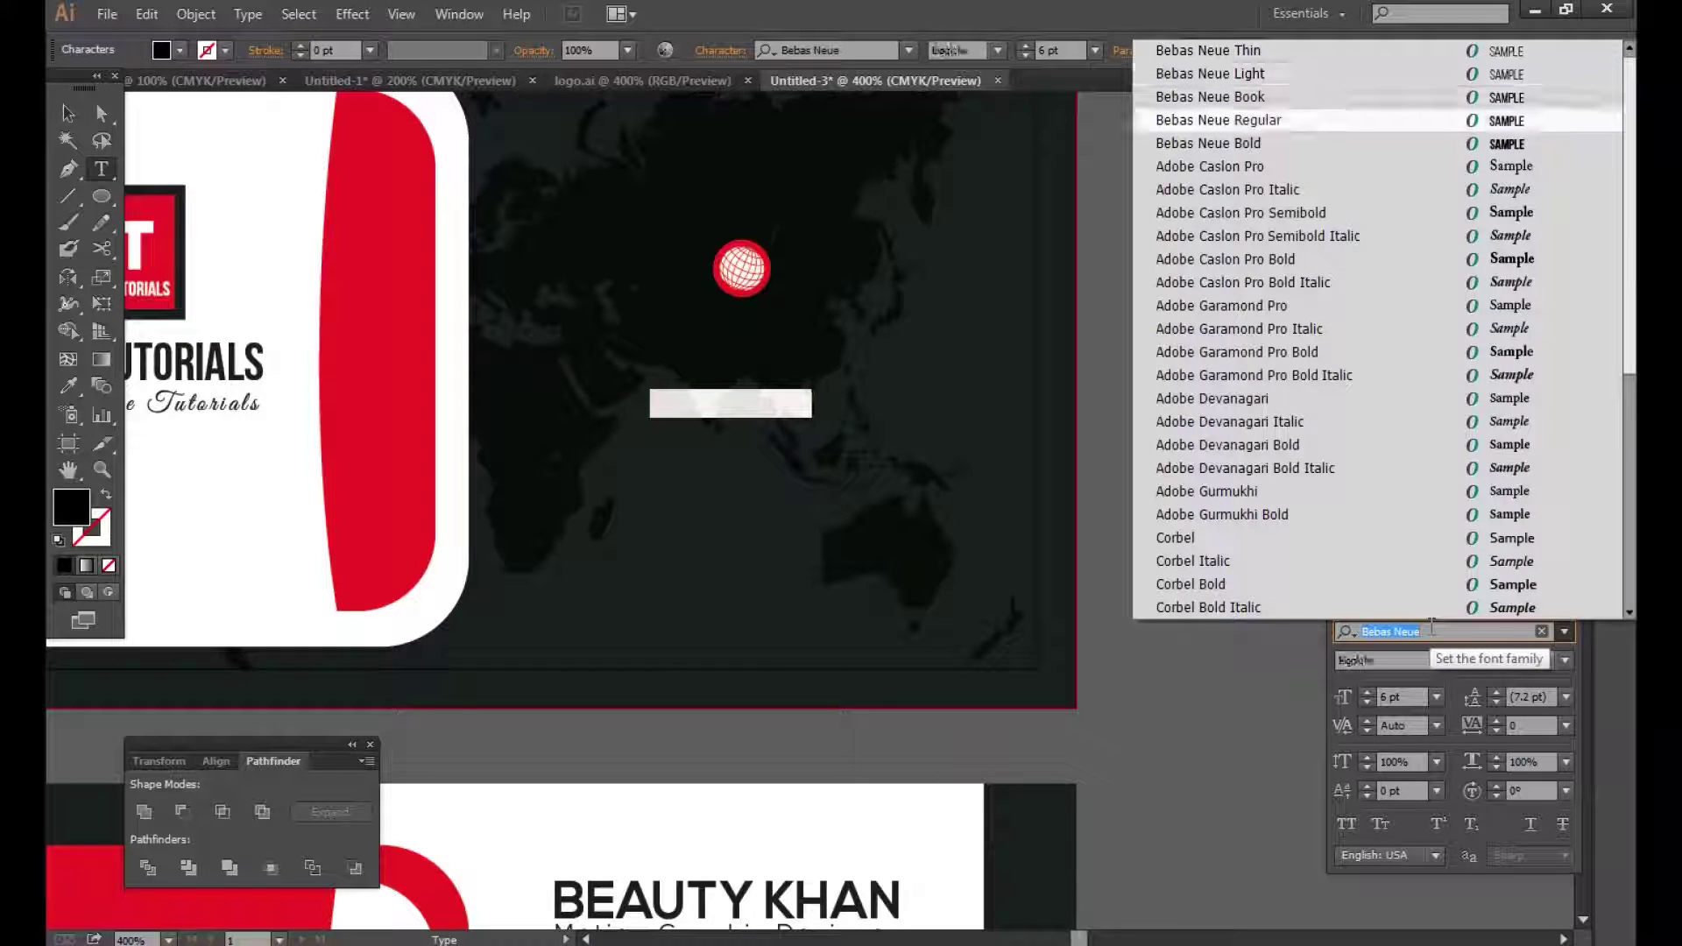
key(Down)
key(Return)
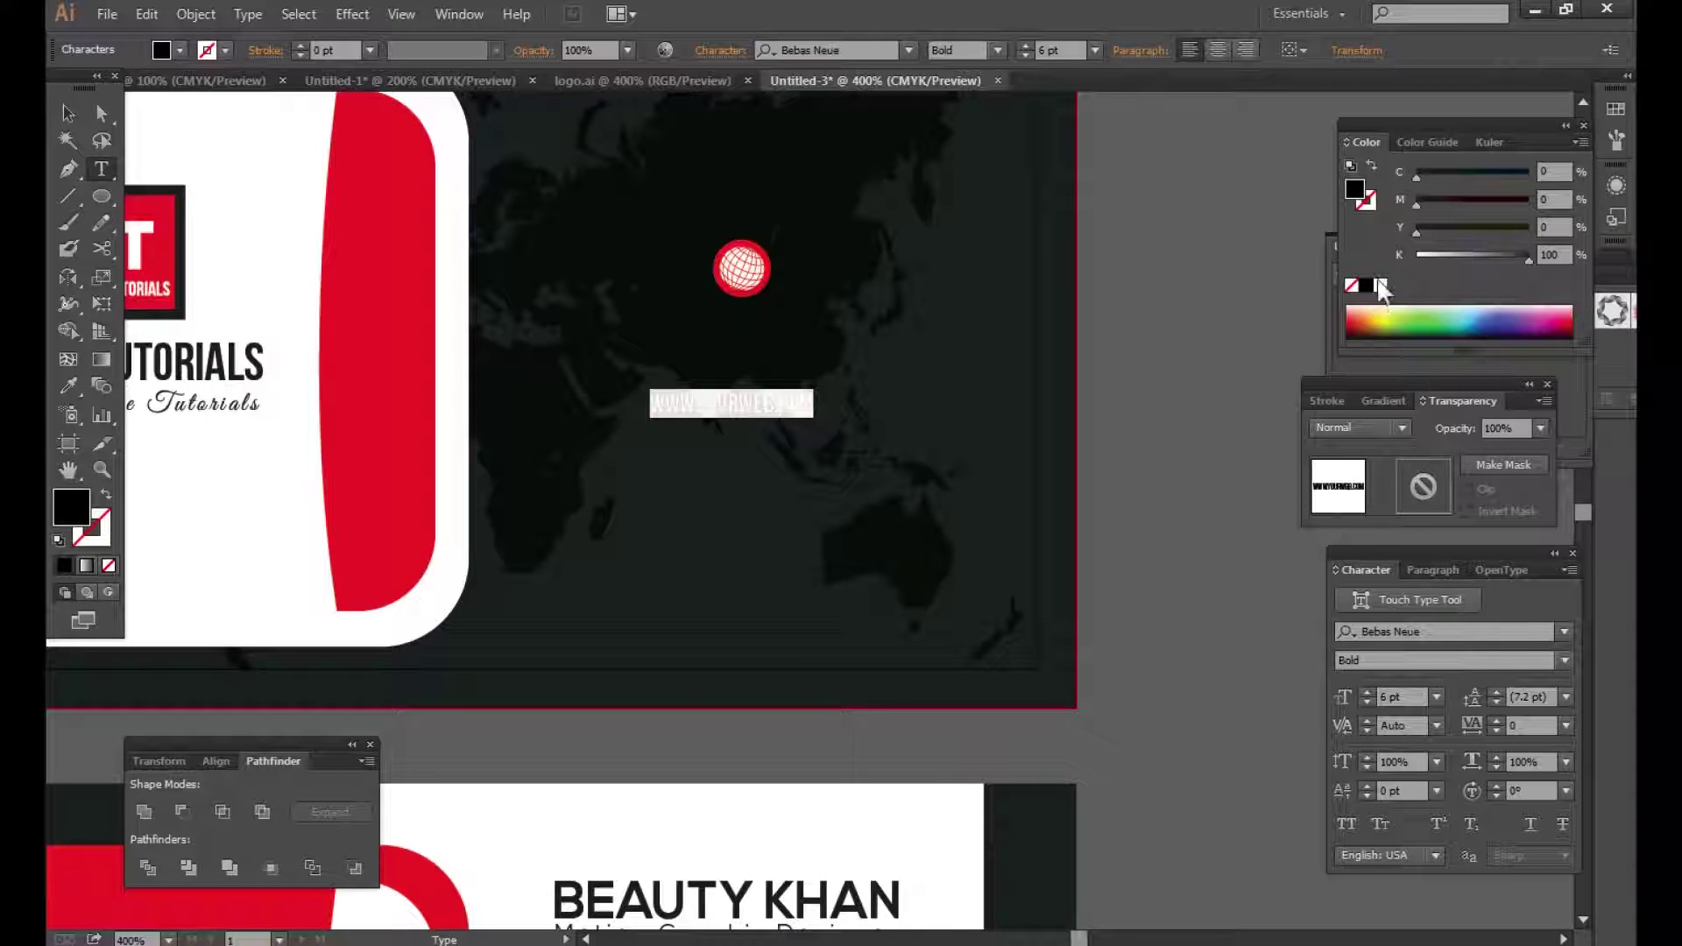
click(1380, 285)
- Enlarge the website text to 8 pt, widen its tracking, and vertically centre the globe on it
click(70, 112)
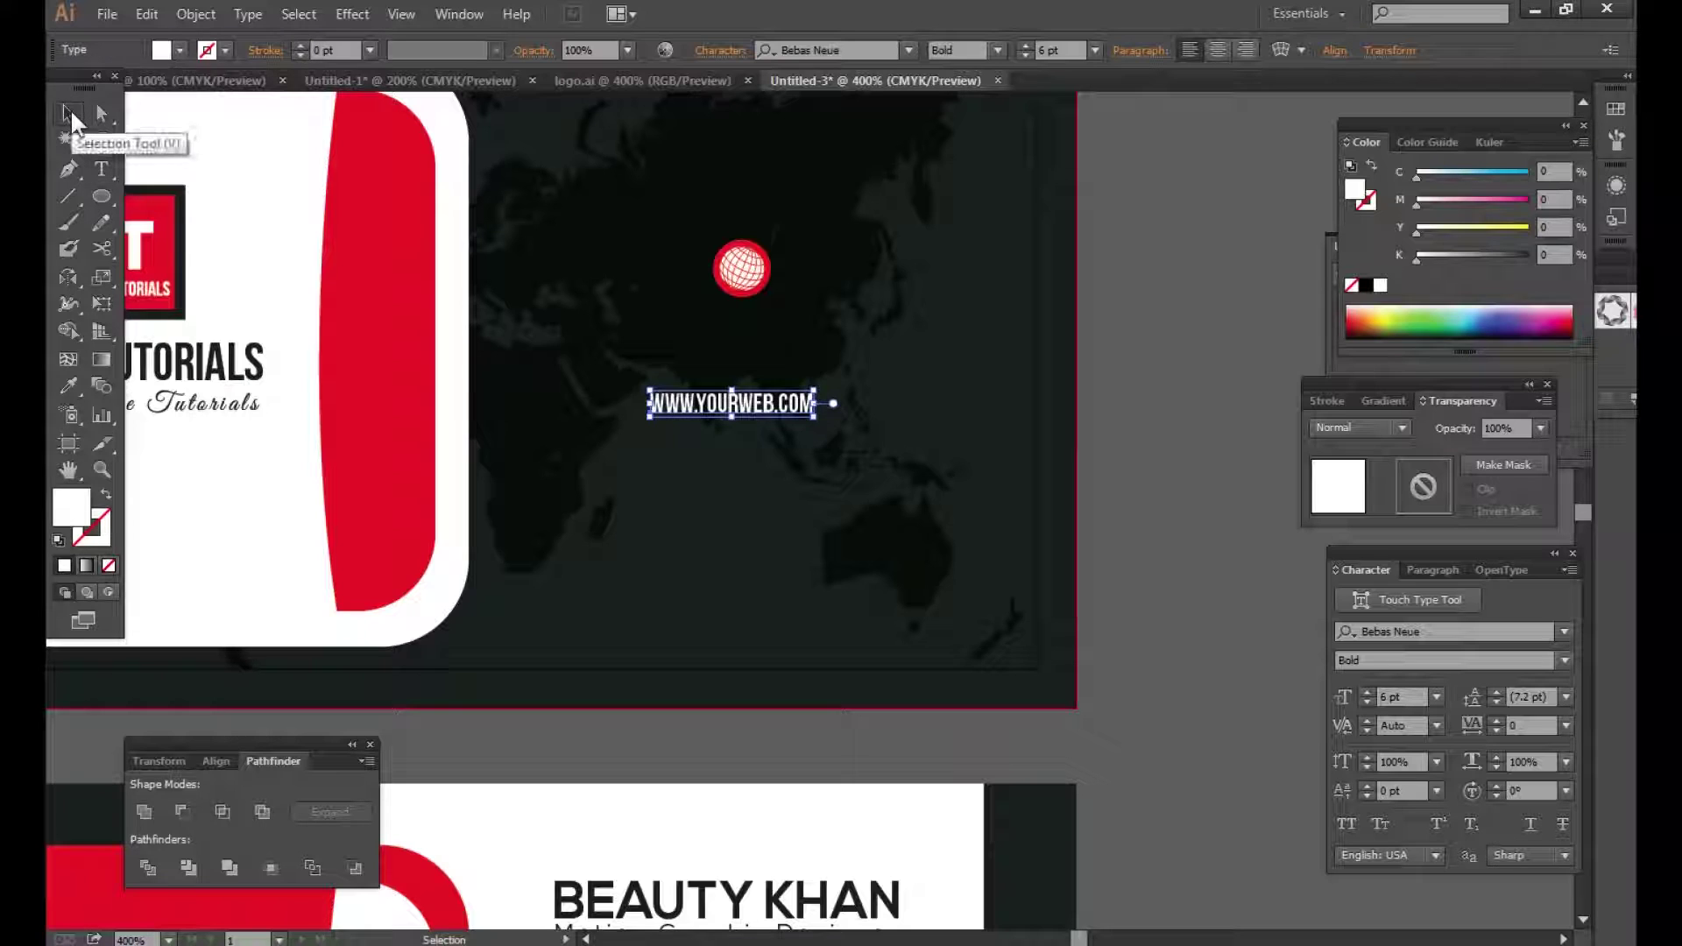
key(ctrl+shift+period)
key(alt+Right)
key(alt+Right)
key(alt+Right)
key(alt+Right)
key(alt+Right)
key(alt+Right)
key(alt+Right)
key(alt+Right)
key(alt+Right)
key(alt+Right)
key(alt+Right)
key(alt+Right)
key(alt+Right)
key(alt+Right)
key(alt+Right)
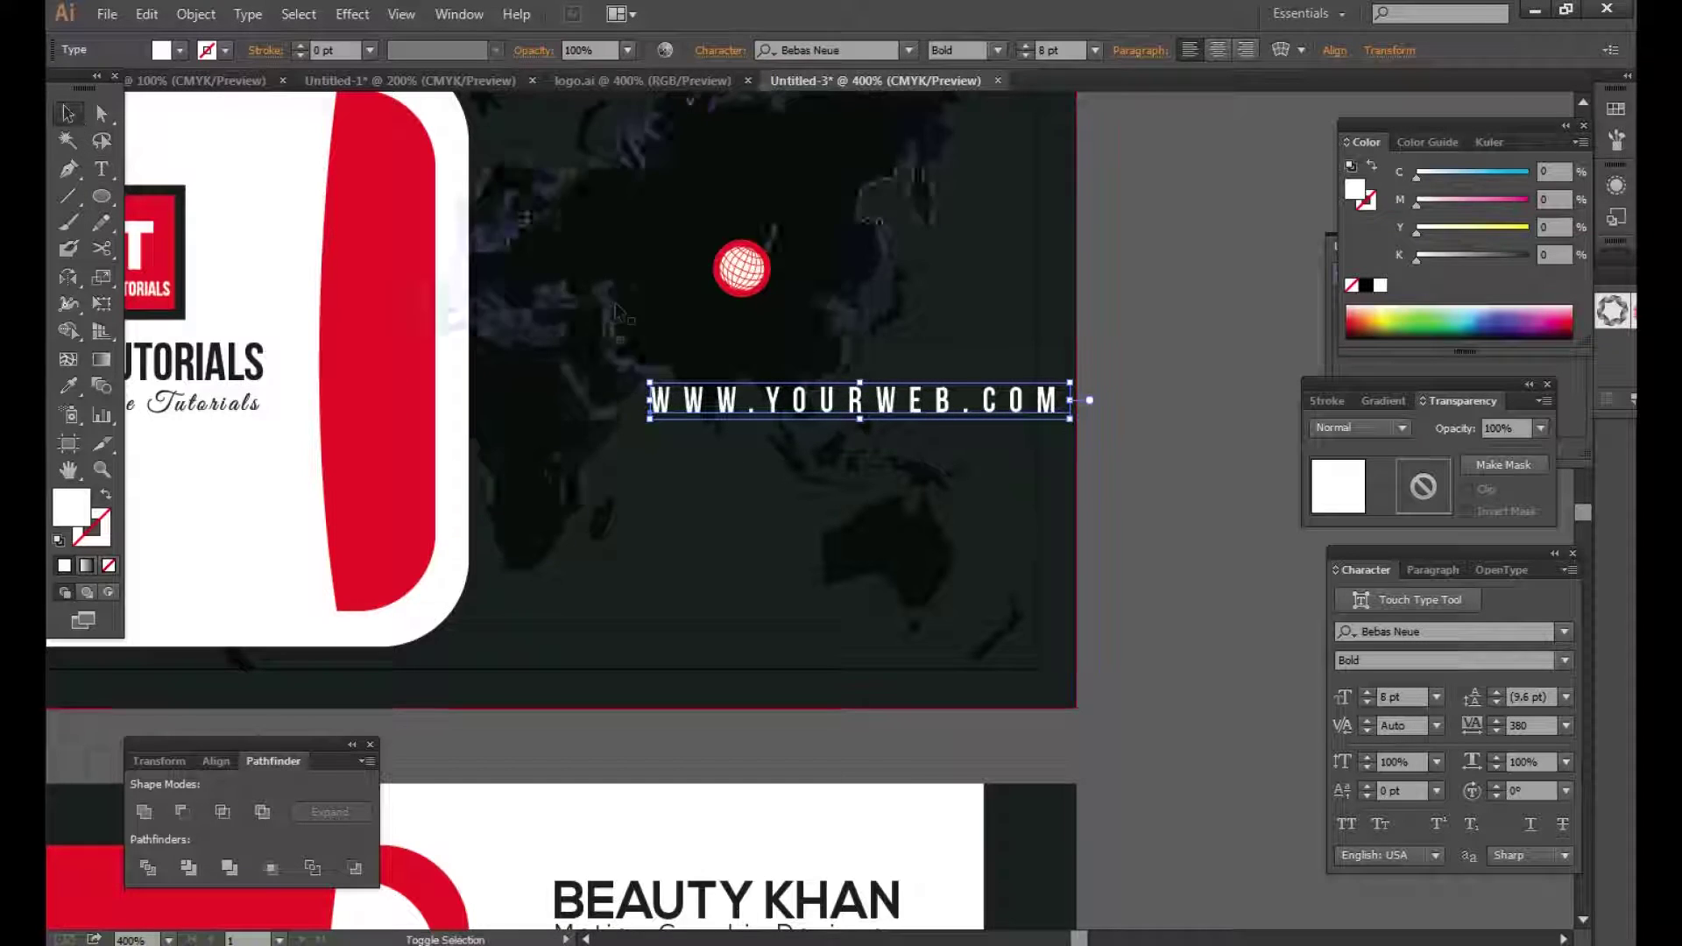
shift+click(741, 267)
click(873, 50)
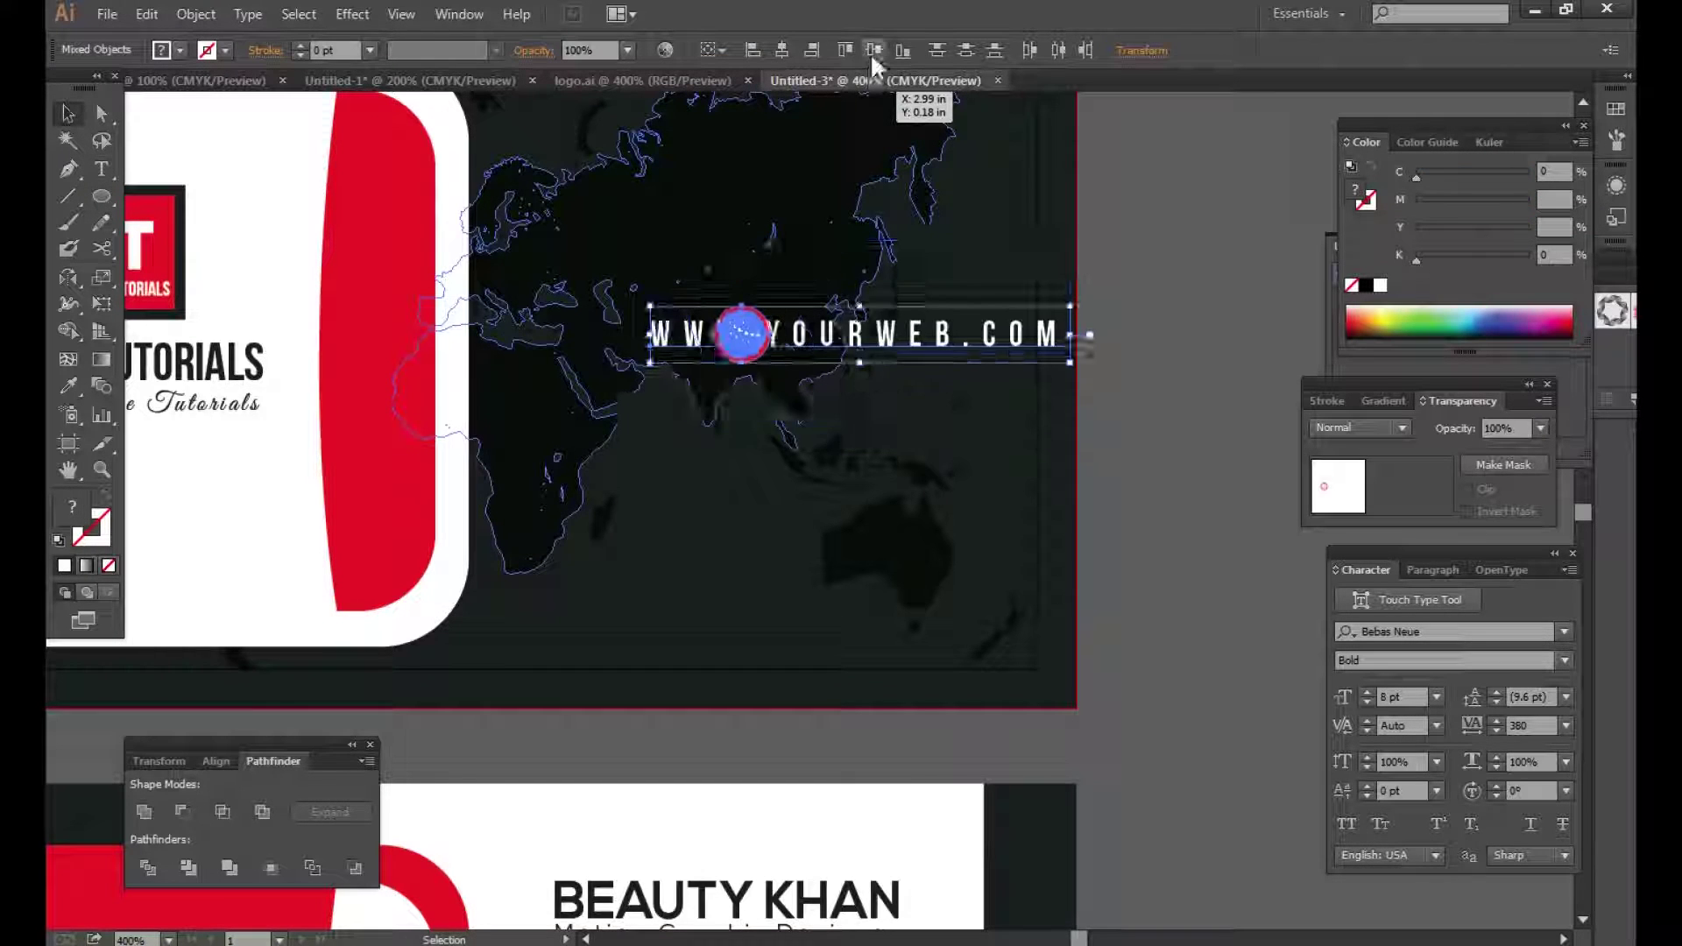
- Centre the globe horizontally on the website text and place the text below it
click(781, 50)
click(944, 373)
drag(930, 349, 928, 403)
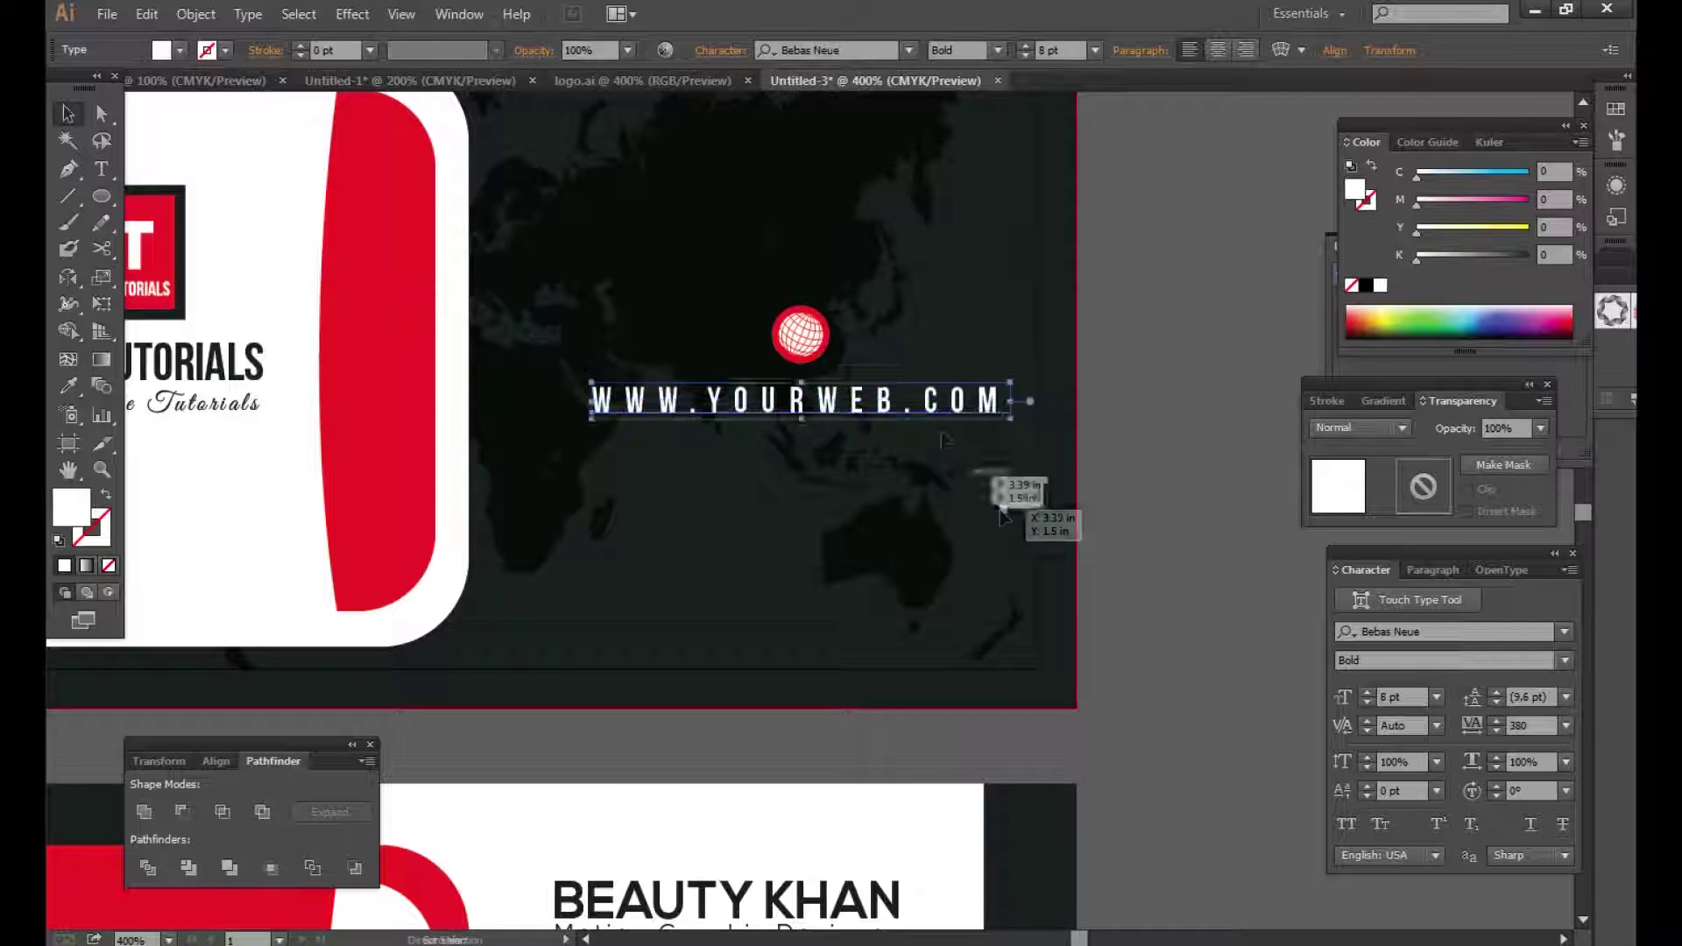
key(ctrl+minus)
drag(1003, 518, 1121, 407)
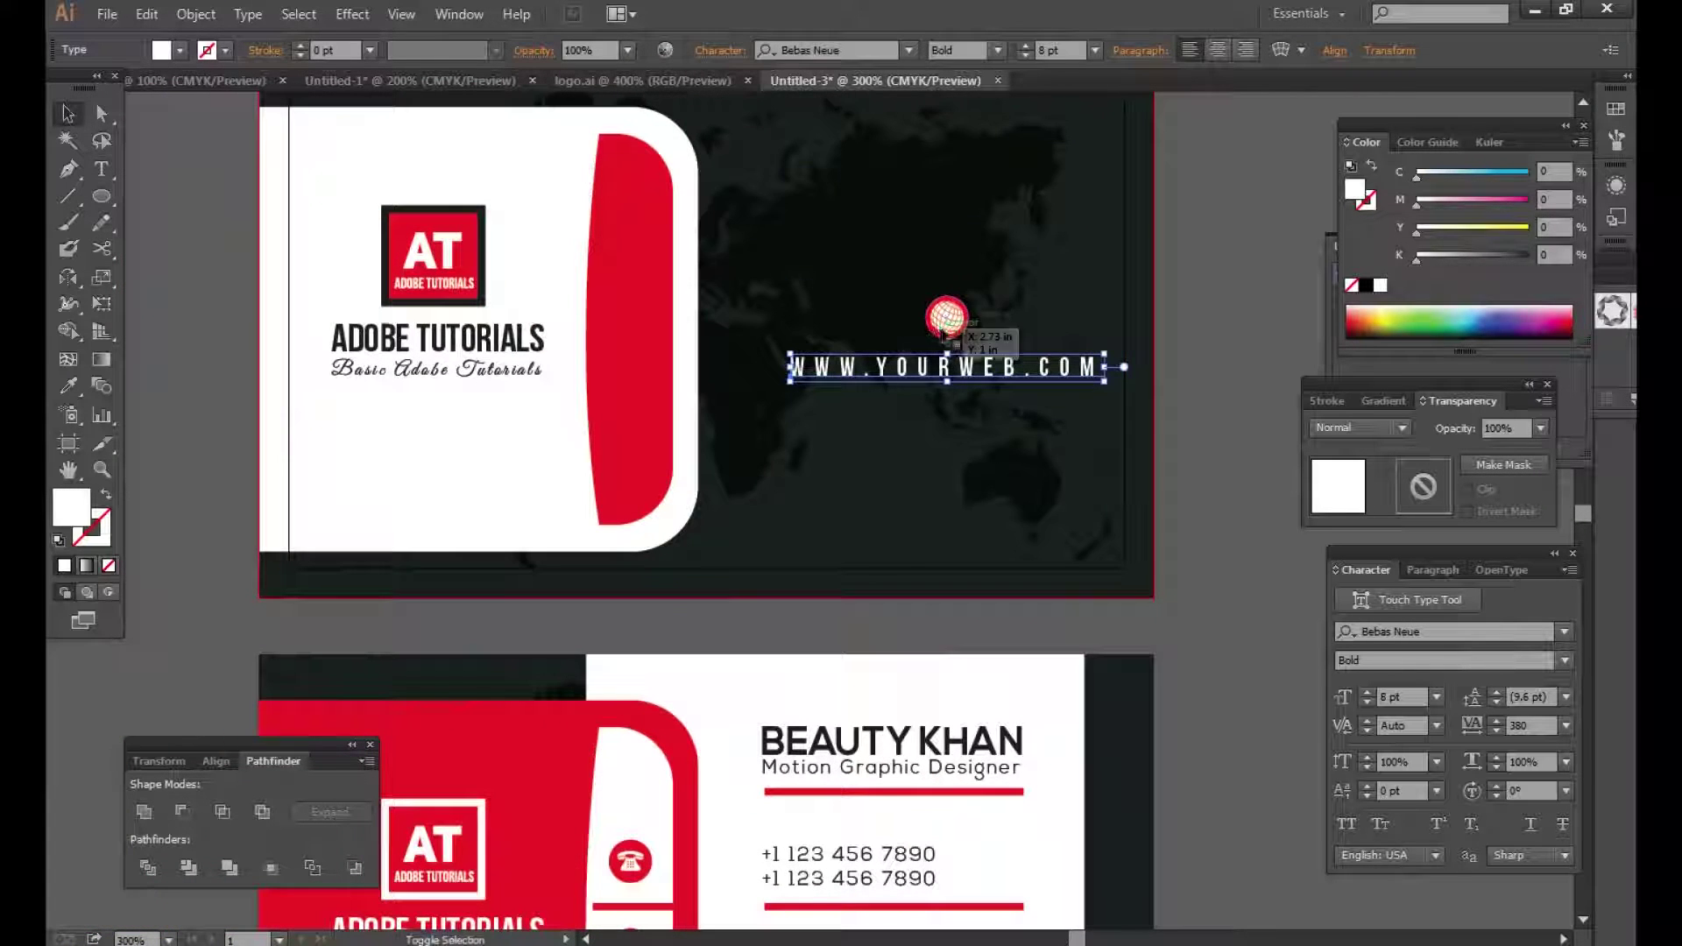
- Shrink the globe and website pair and raise it higher on the map
shift+click(946, 317)
drag(946, 317, 946, 424)
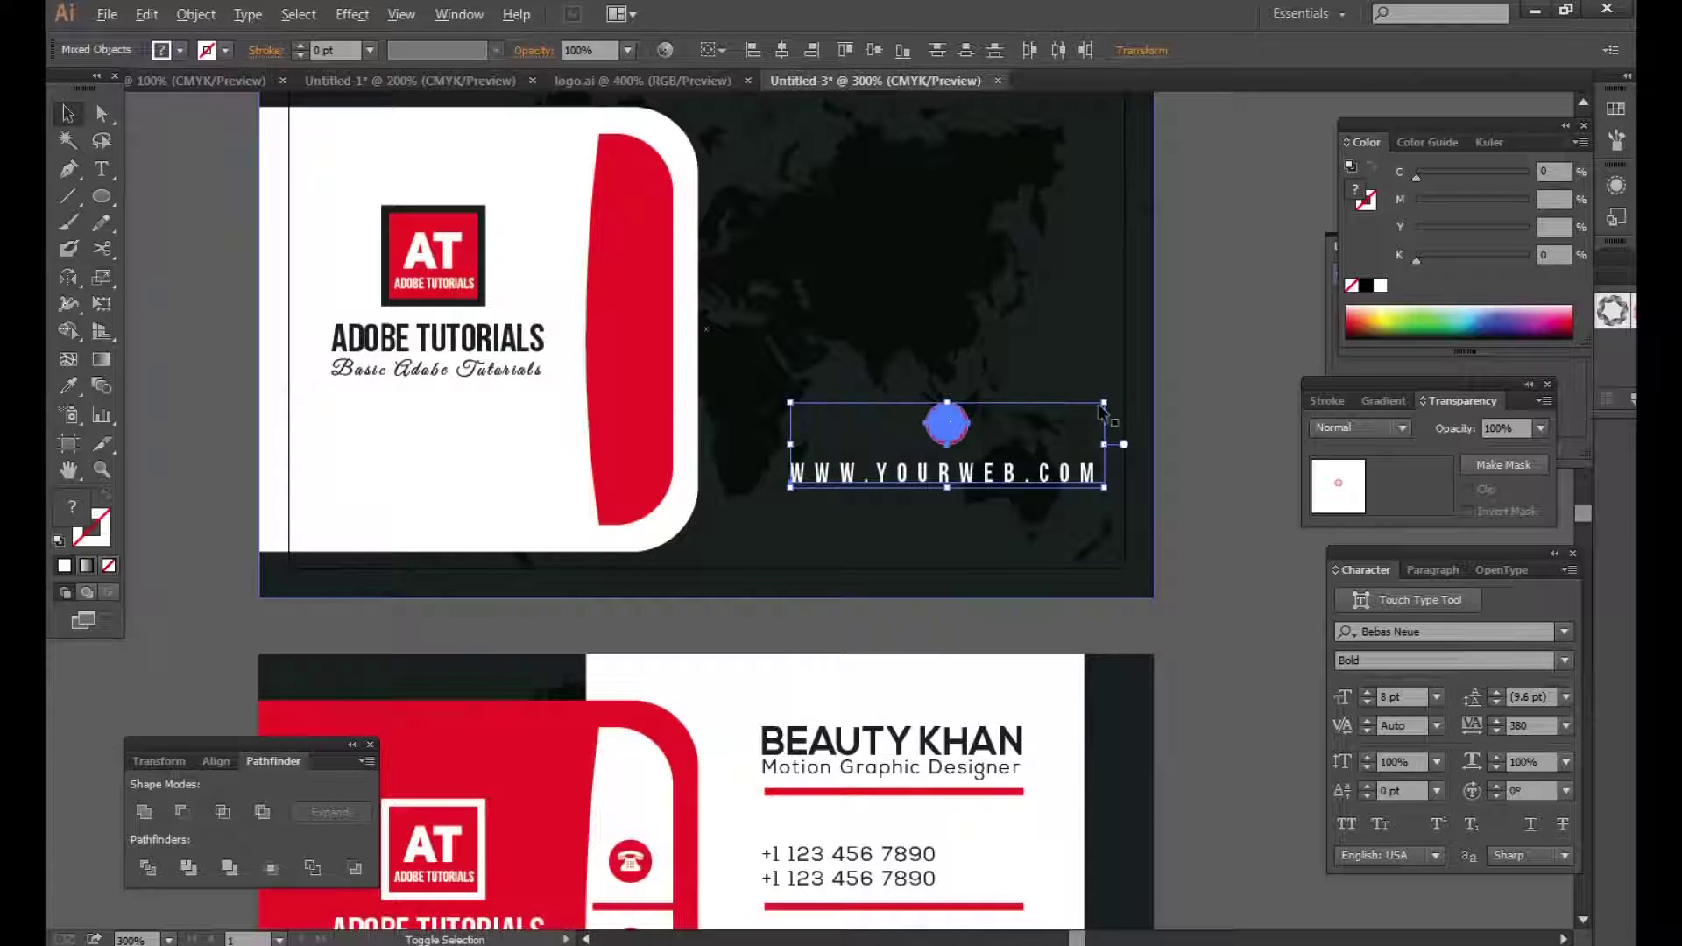
drag(1086, 445, 1067, 444)
drag(946, 428, 948, 284)
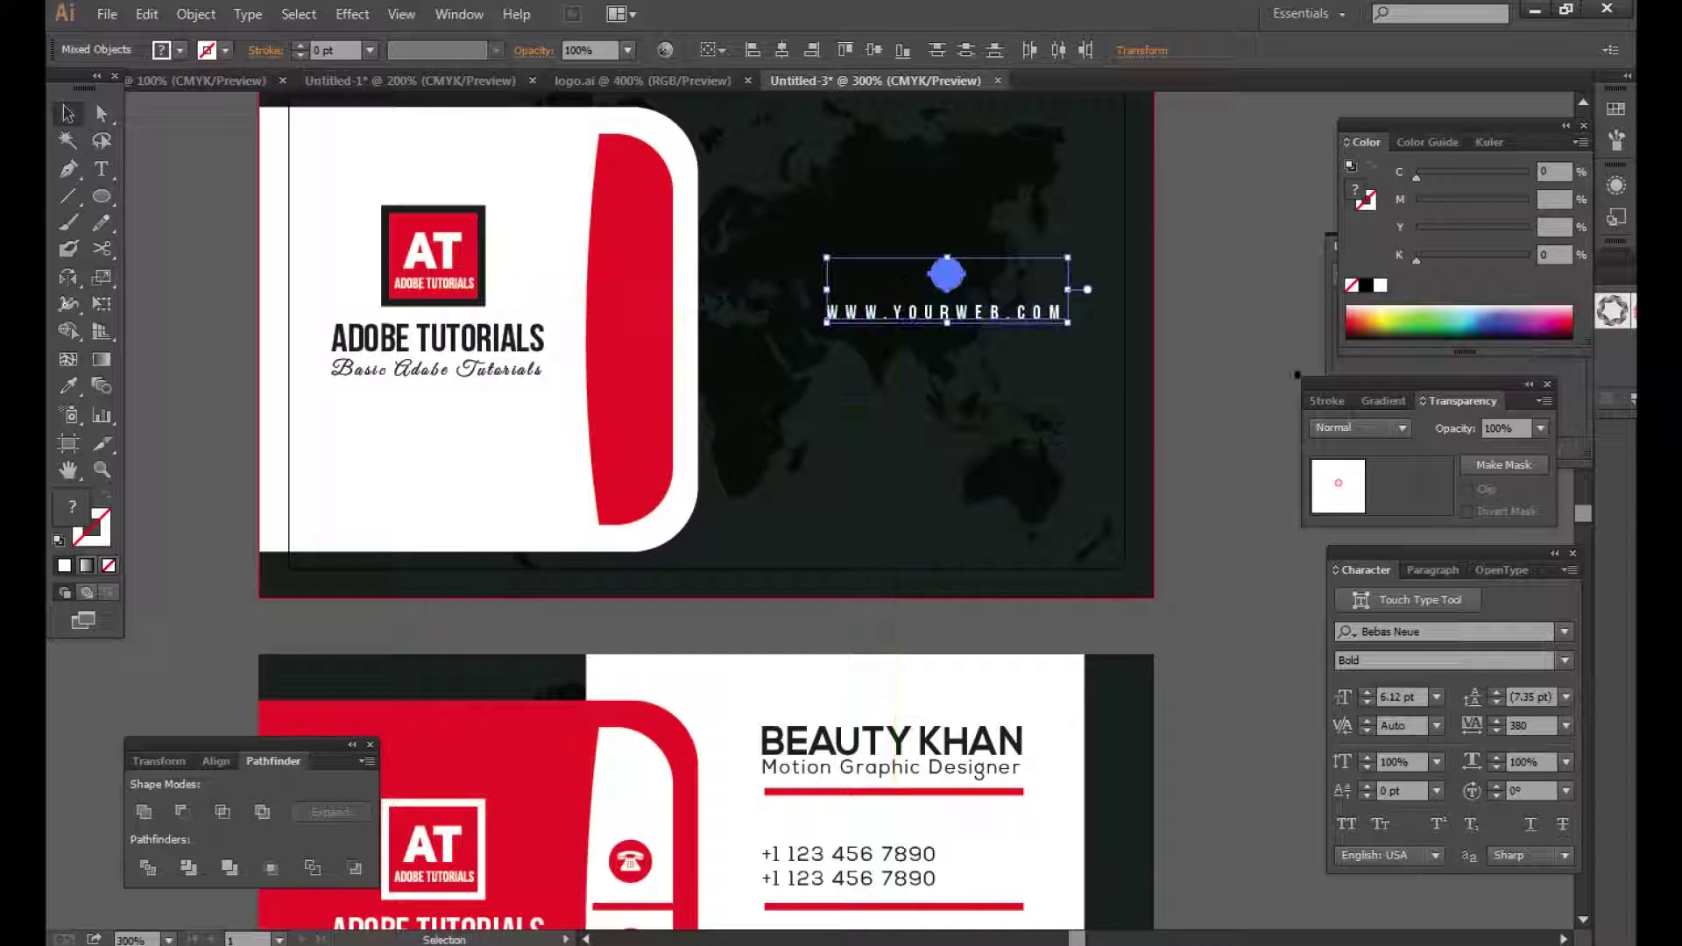
key(ctrl+shift+a)
key(ctrl+minus)
drag(857, 472, 951, 359)
- Preview both finished cards with artboard borders hidden
key(v)
click(972, 302)
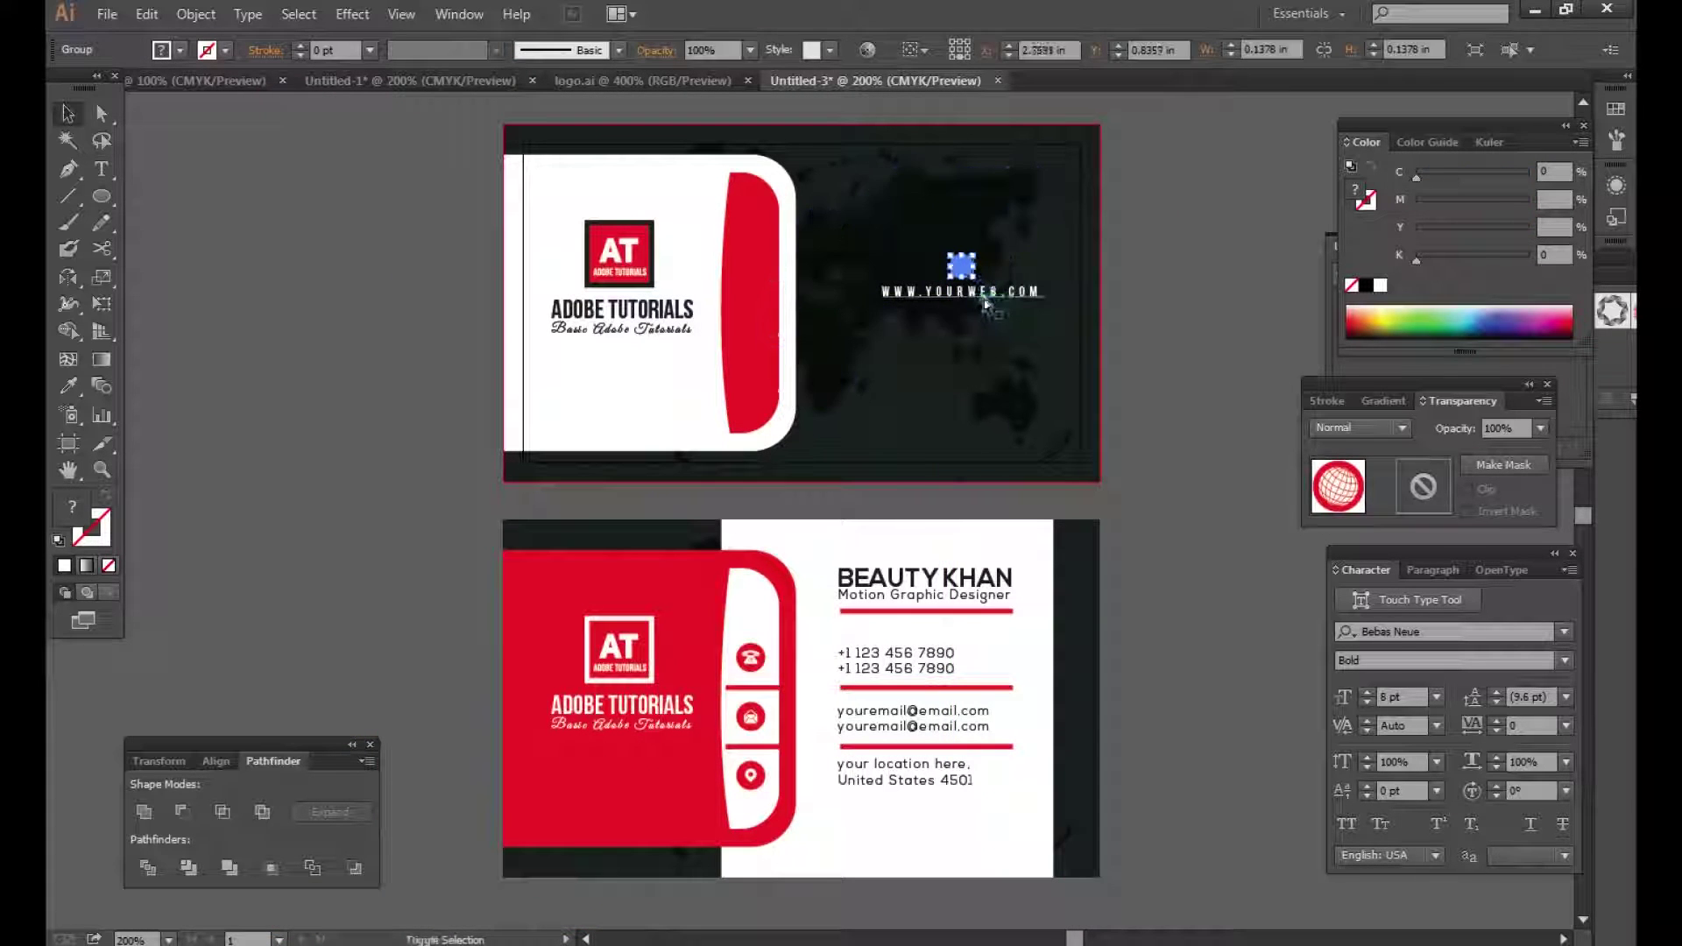
click(971, 292)
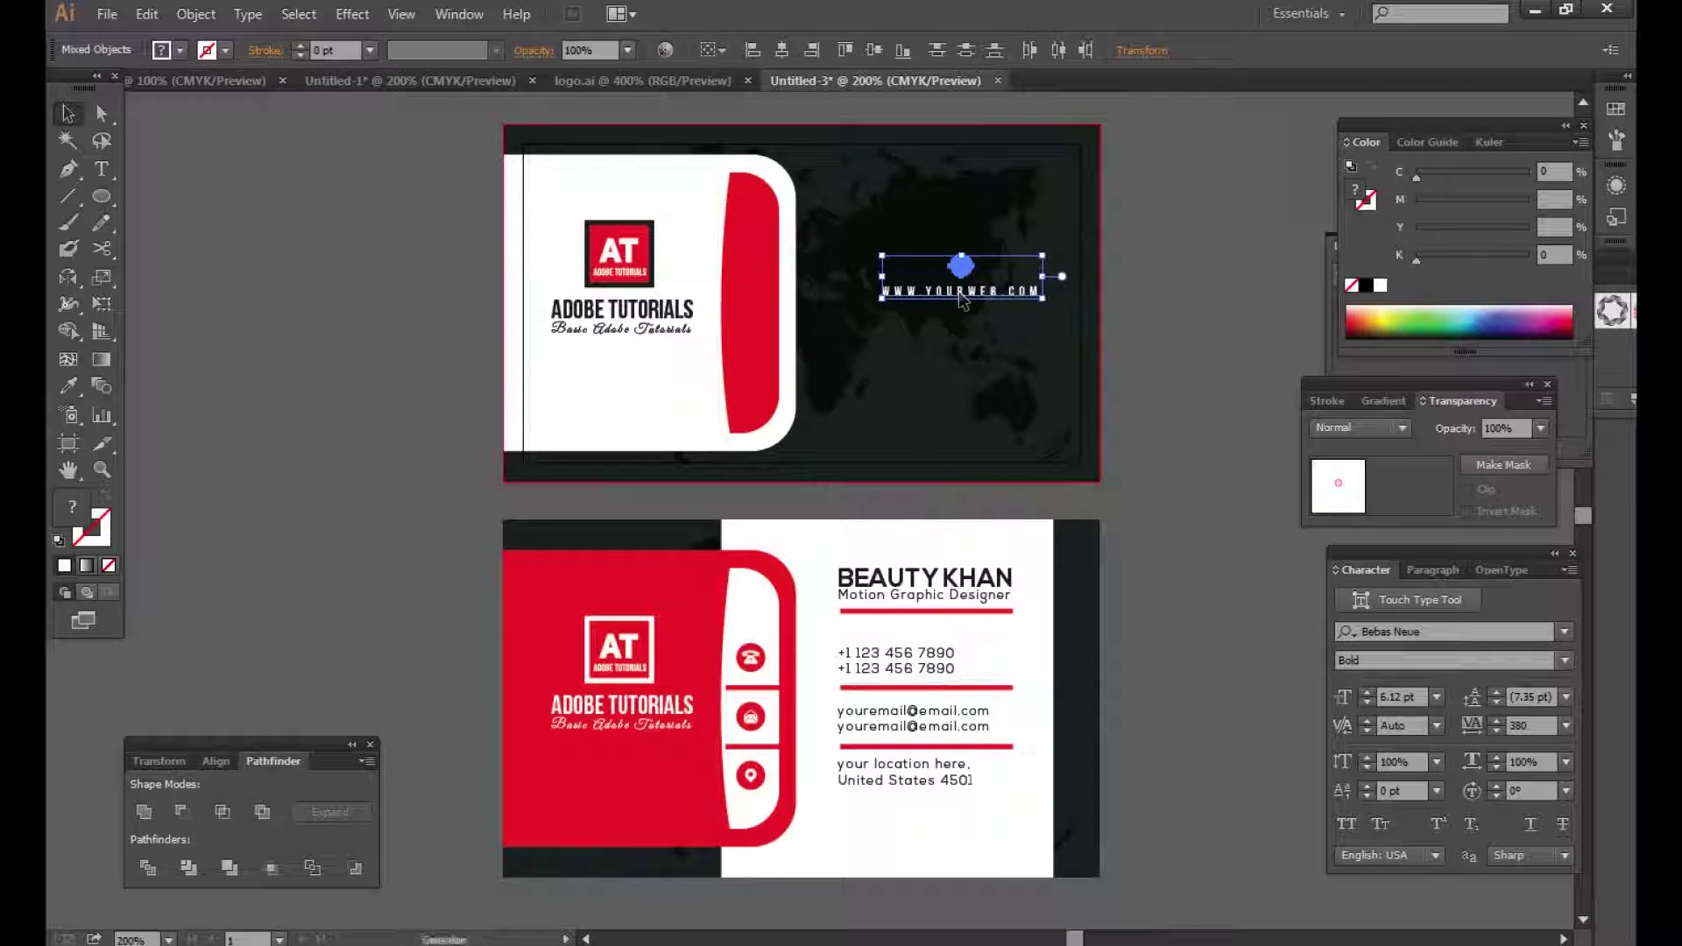
click(1182, 359)
drag(1182, 359, 1200, 393)
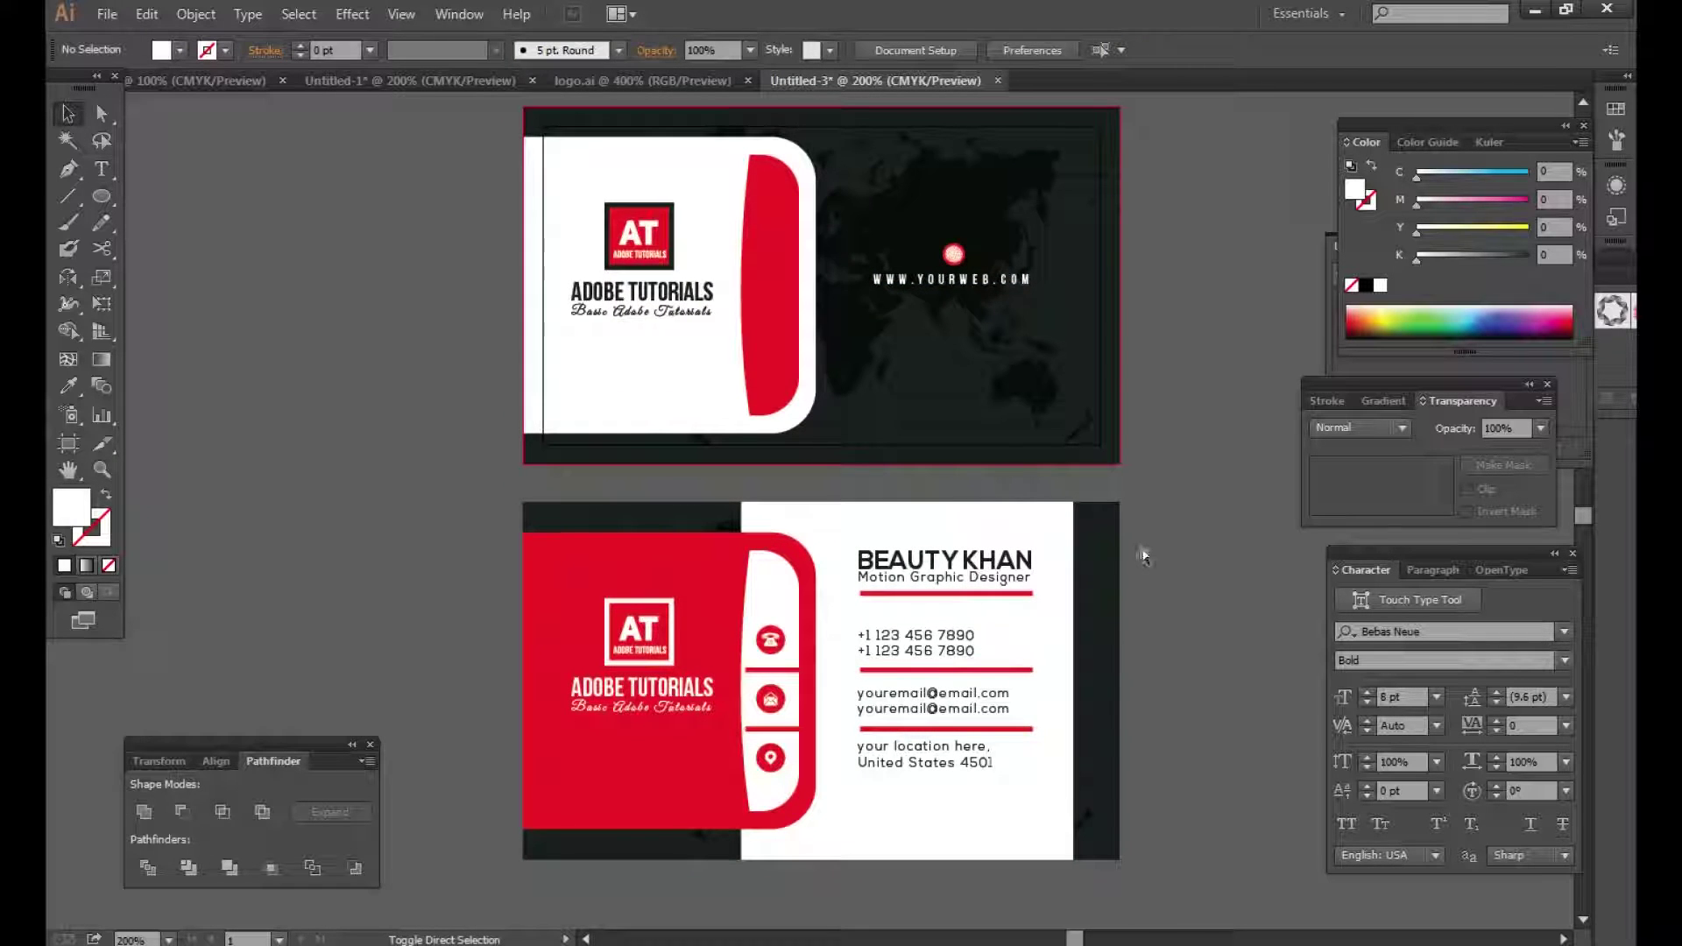
key(ctrl+shift+h)
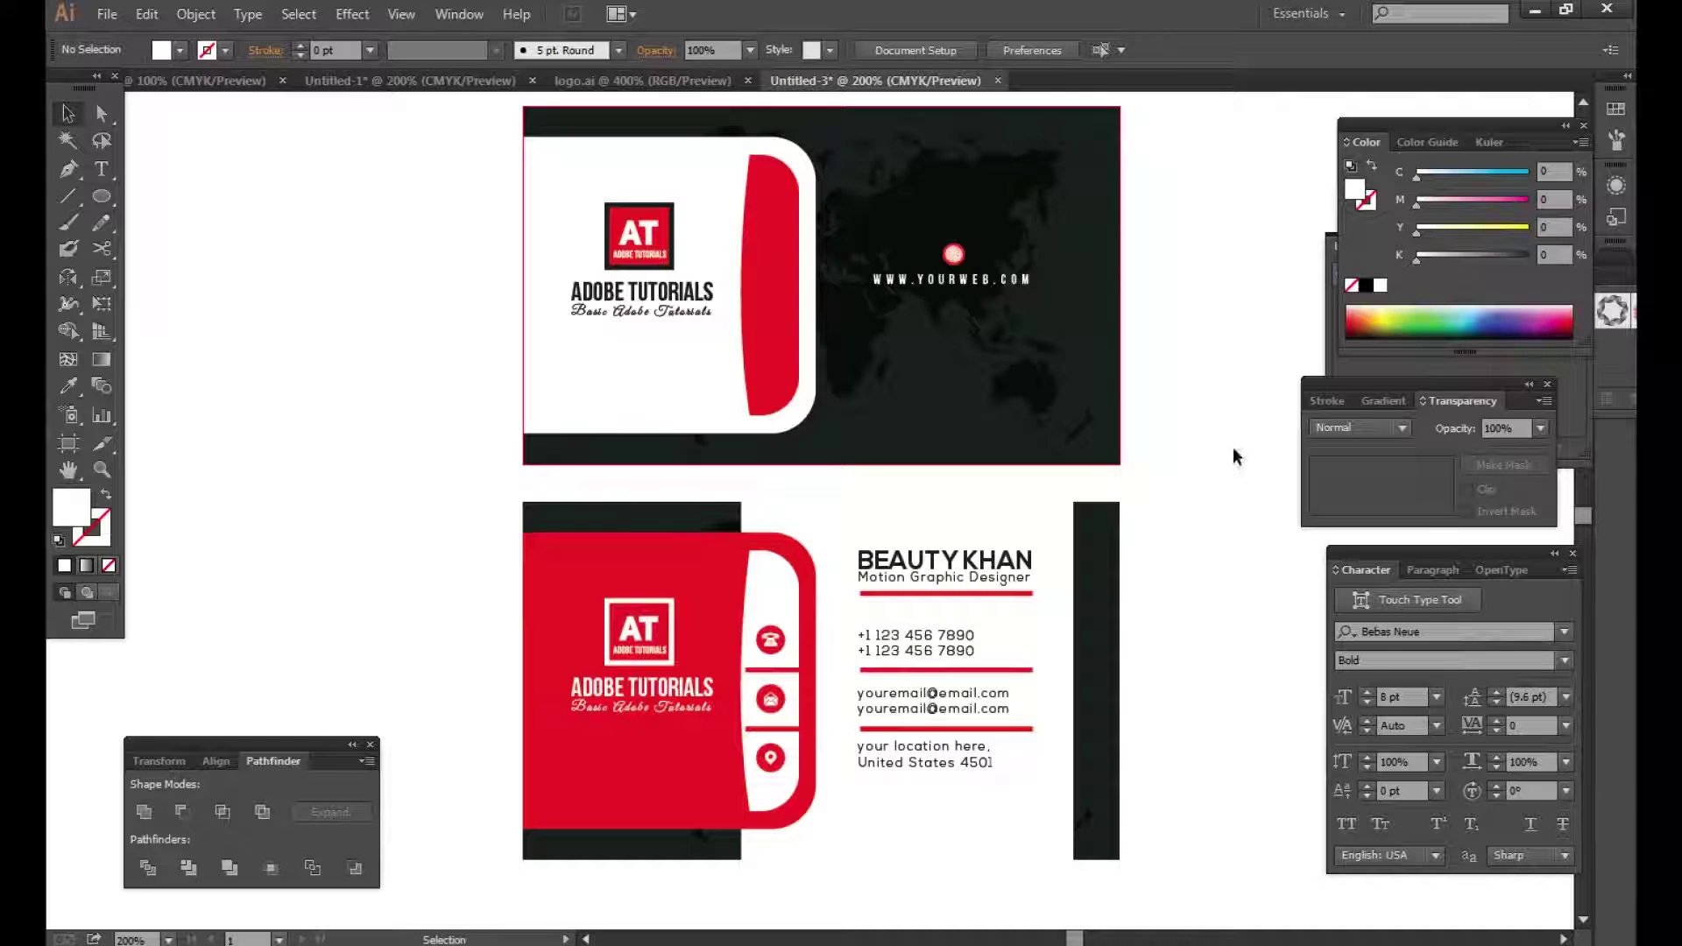